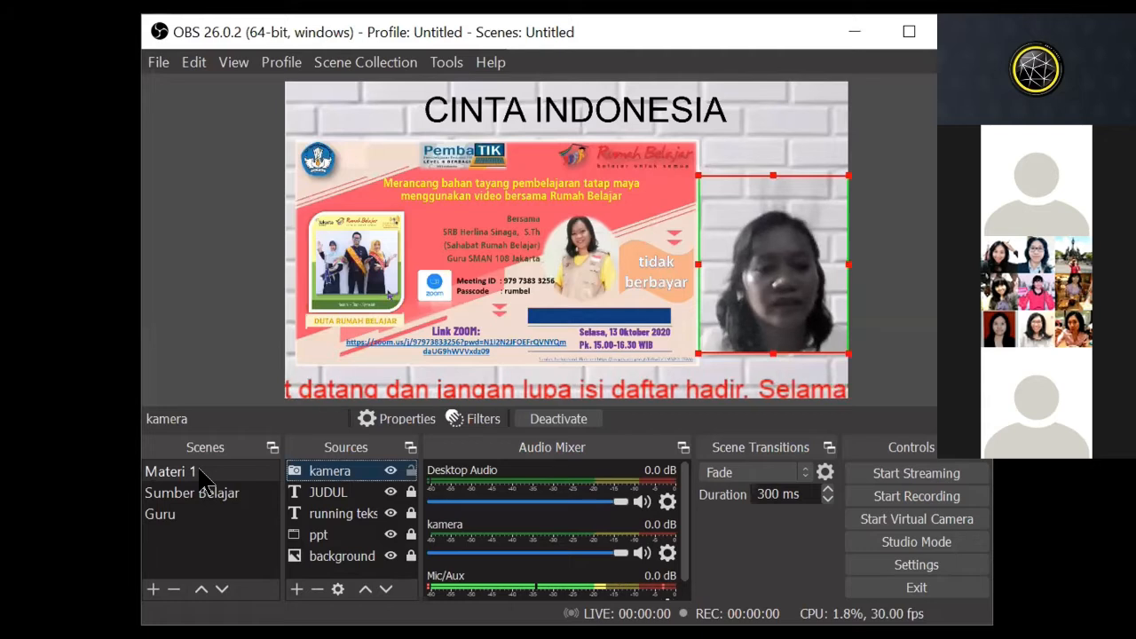
Step: Preview the scenes Materi 1, Sumber Belajar and Guru one after another, returning to Materi 1
click(200, 472)
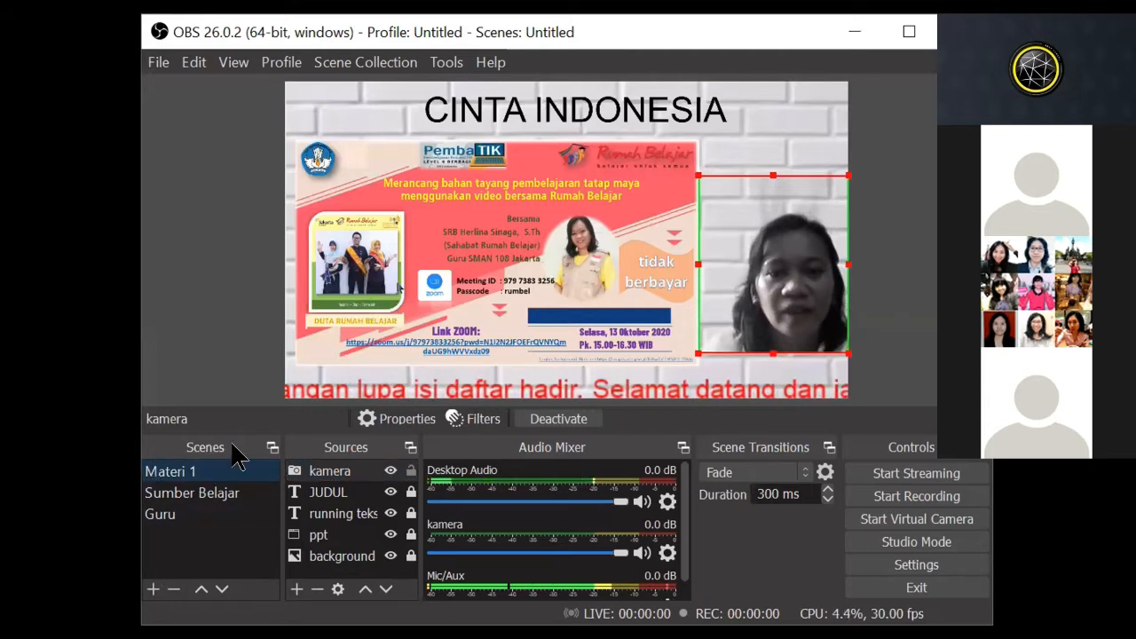
click(203, 492)
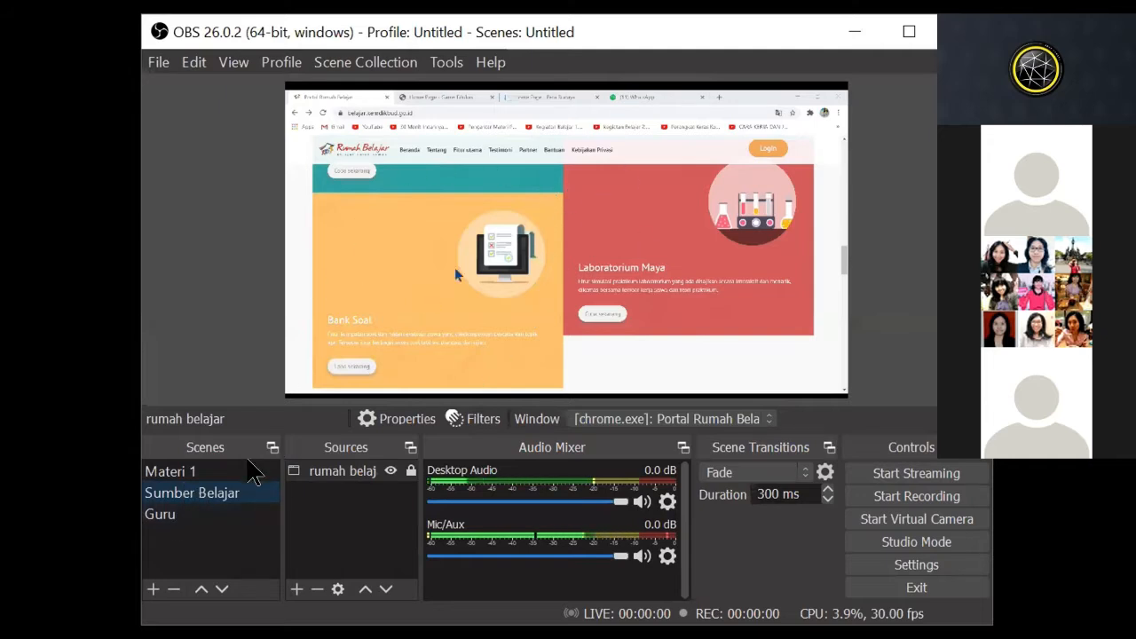
click(165, 517)
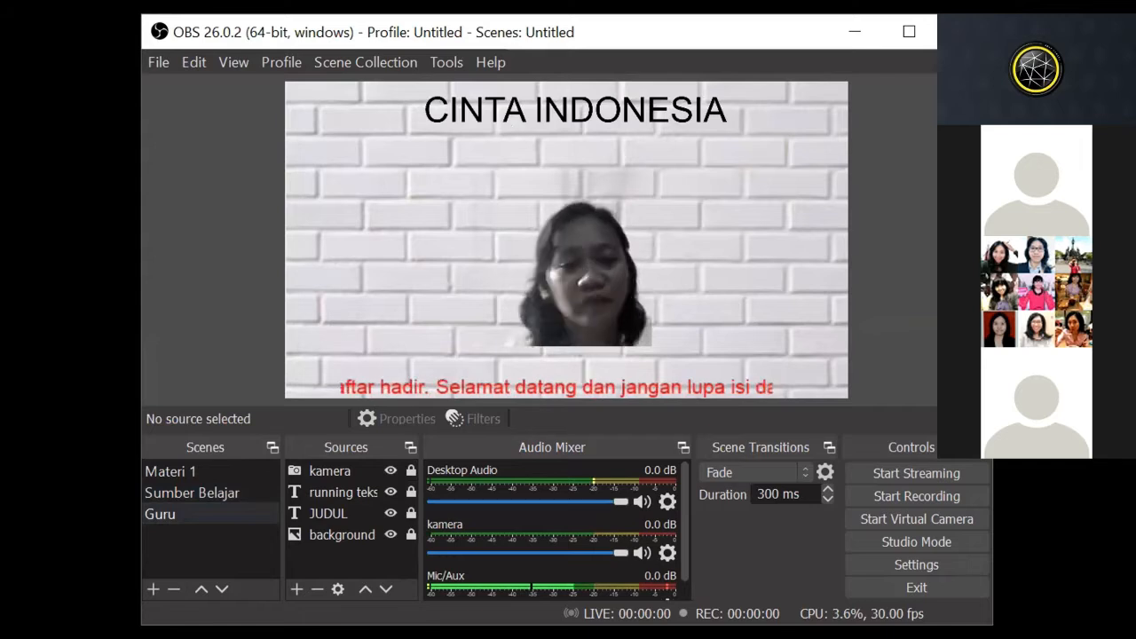
click(185, 471)
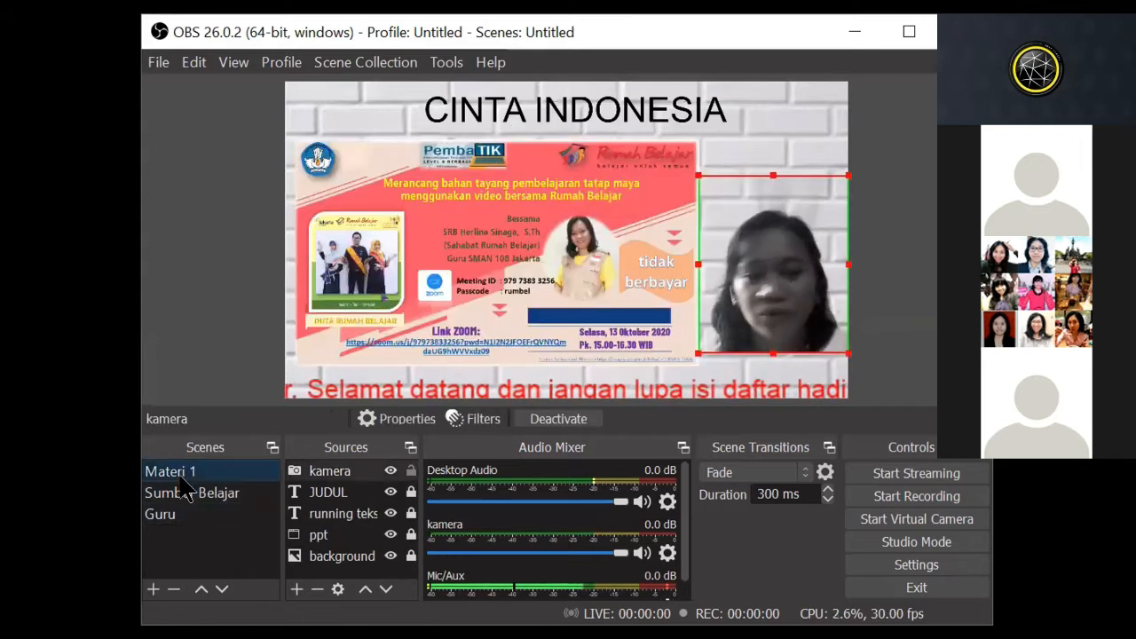
Step: Delete the scenes Sumber Belajar and Guru, confirming each removal
click(182, 493)
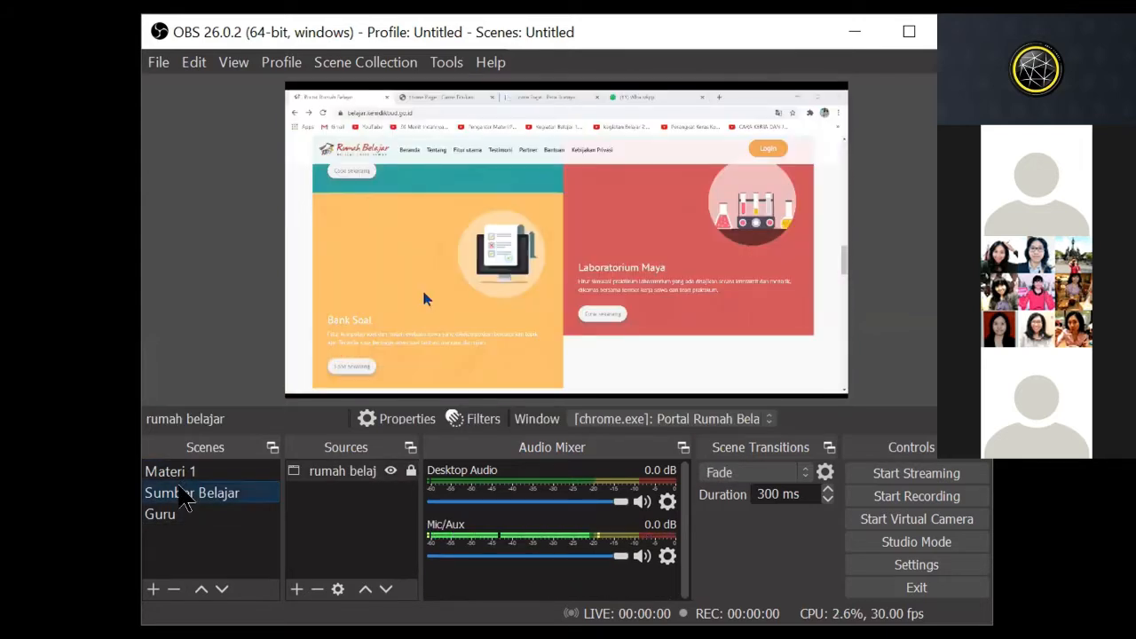
key(Delete)
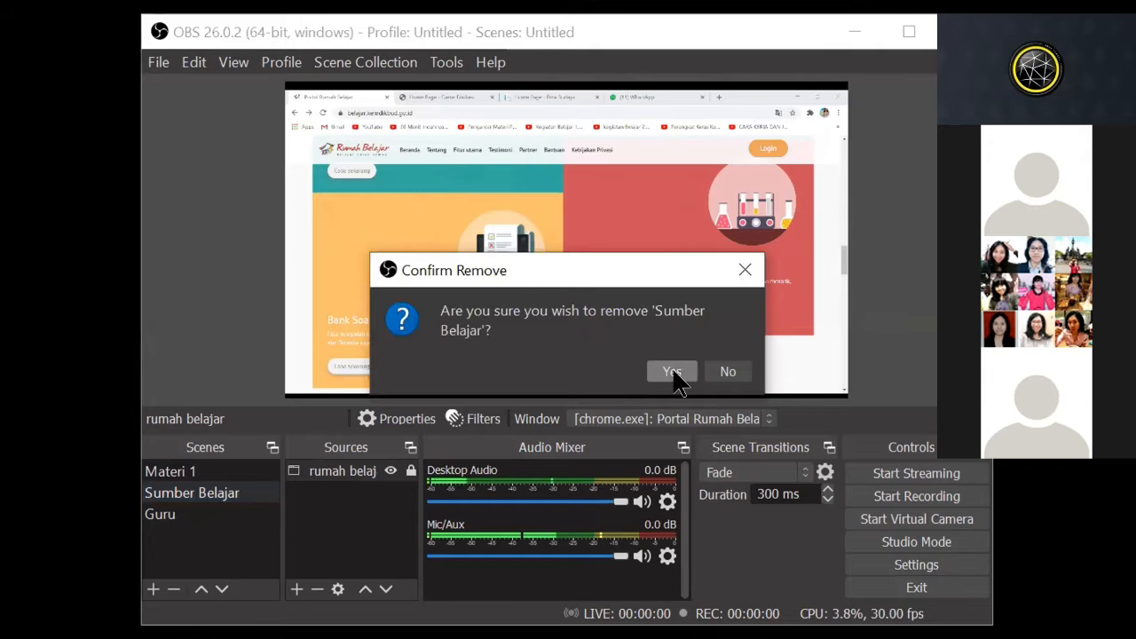
click(672, 372)
key(Delete)
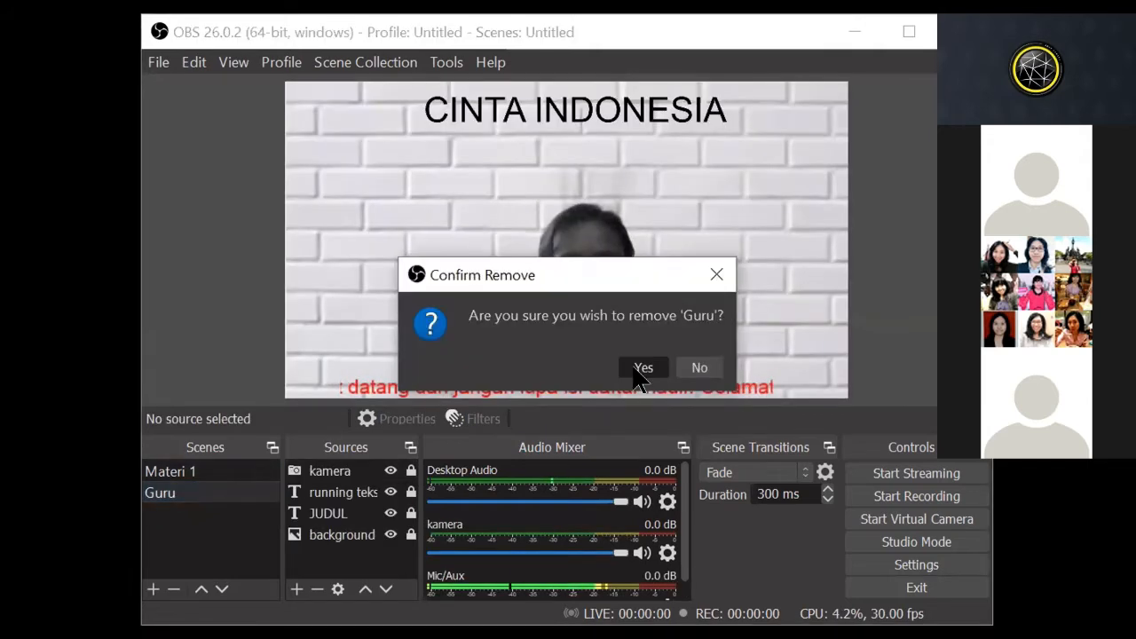
click(645, 364)
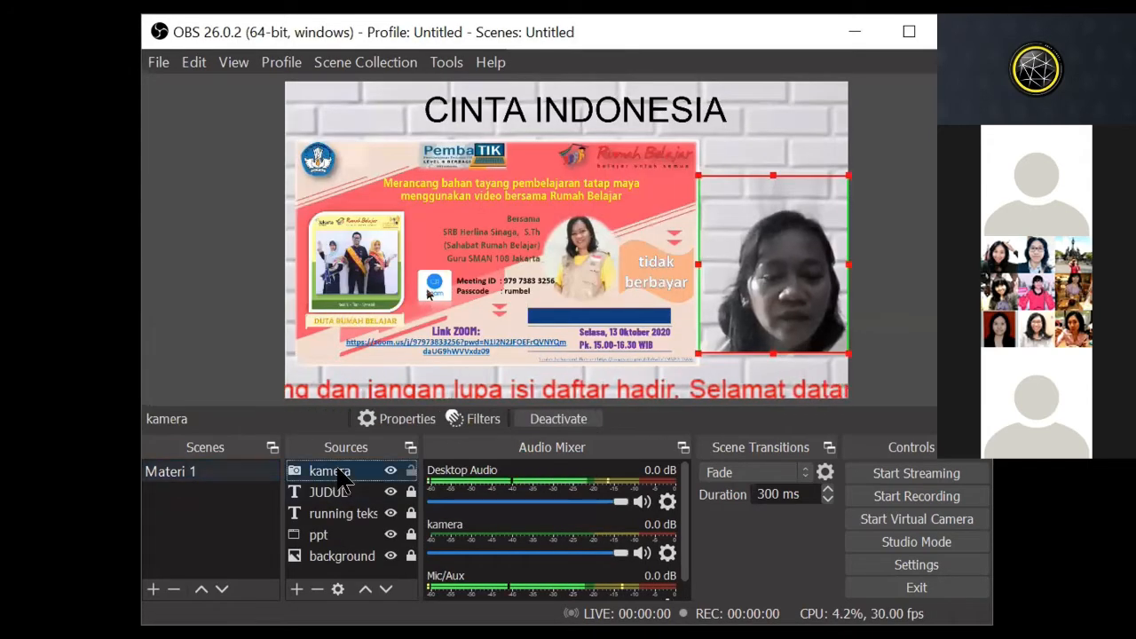
Step: Remove all sources from the Materi 1 scene: kamera, JUDUL, running teks, ppt and background
key(Delete)
click(652, 368)
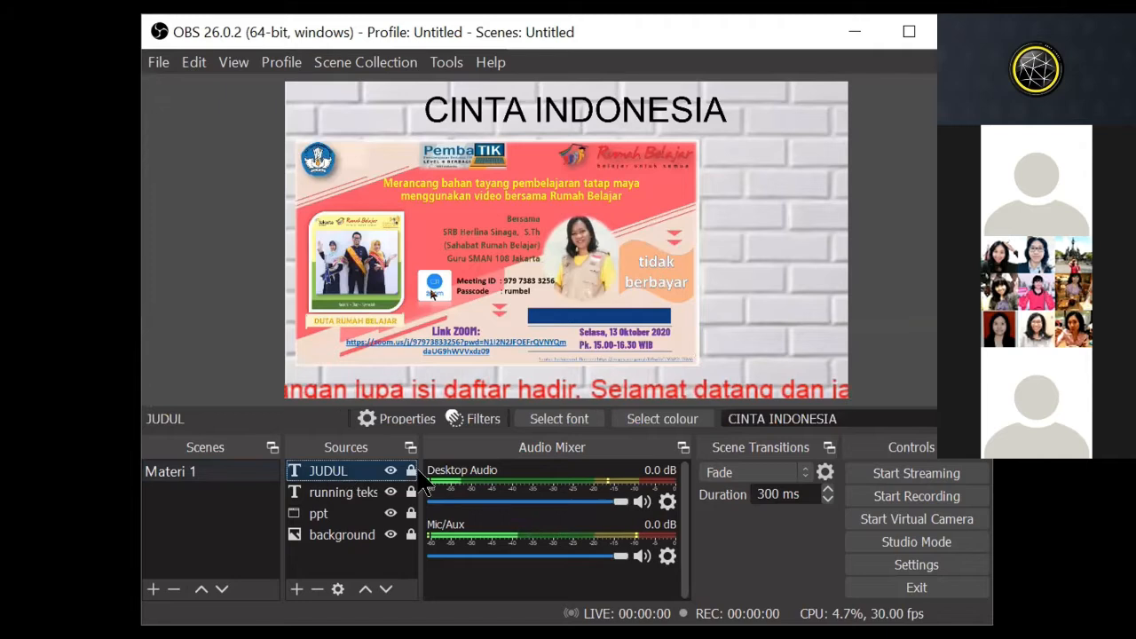
key(Delete)
key(Return)
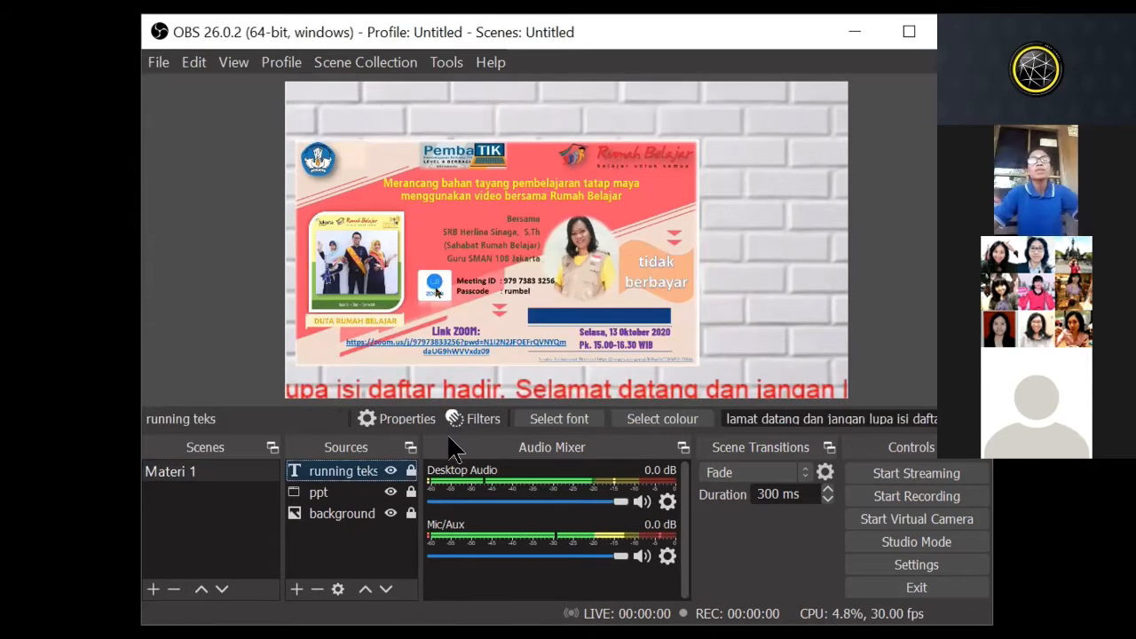
key(Delete)
click(647, 364)
click(342, 473)
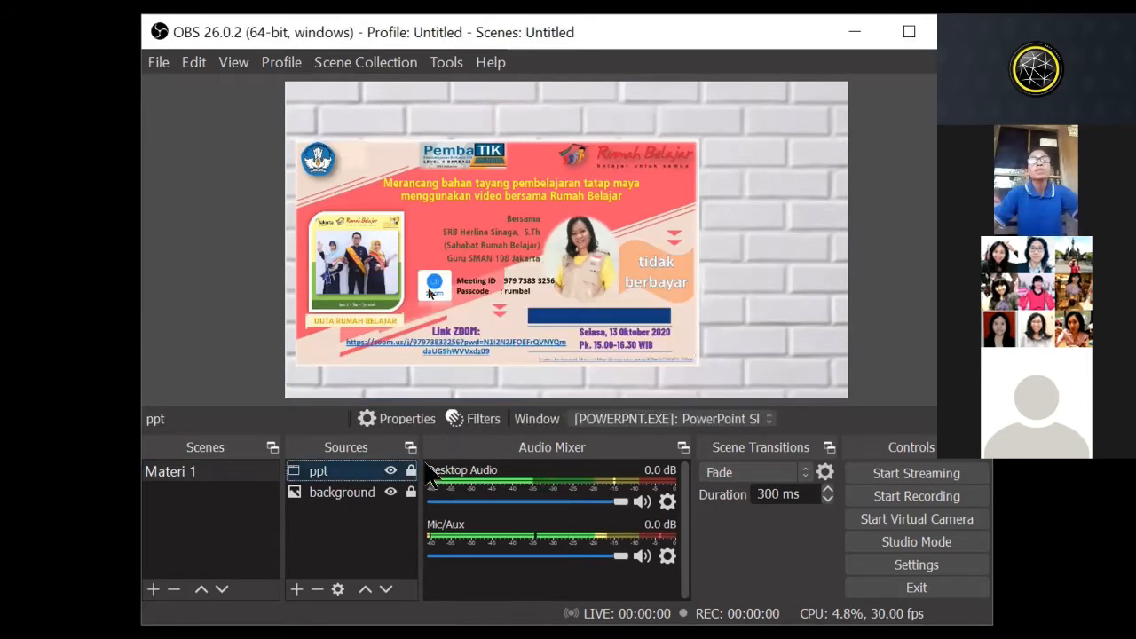
key(Delete)
key(Return)
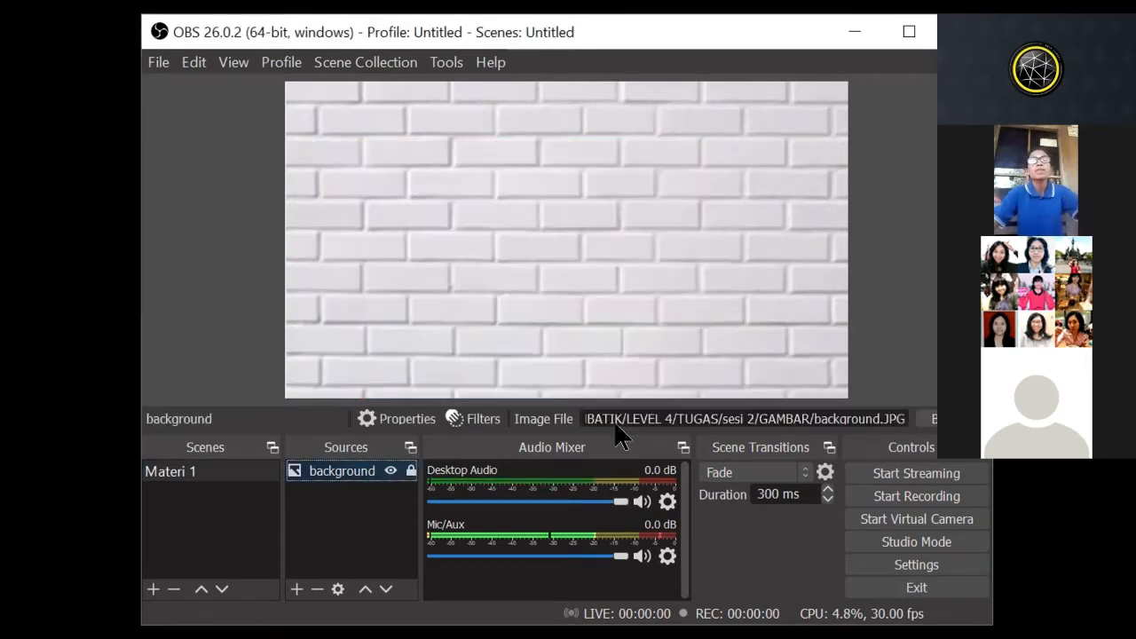
key(Delete)
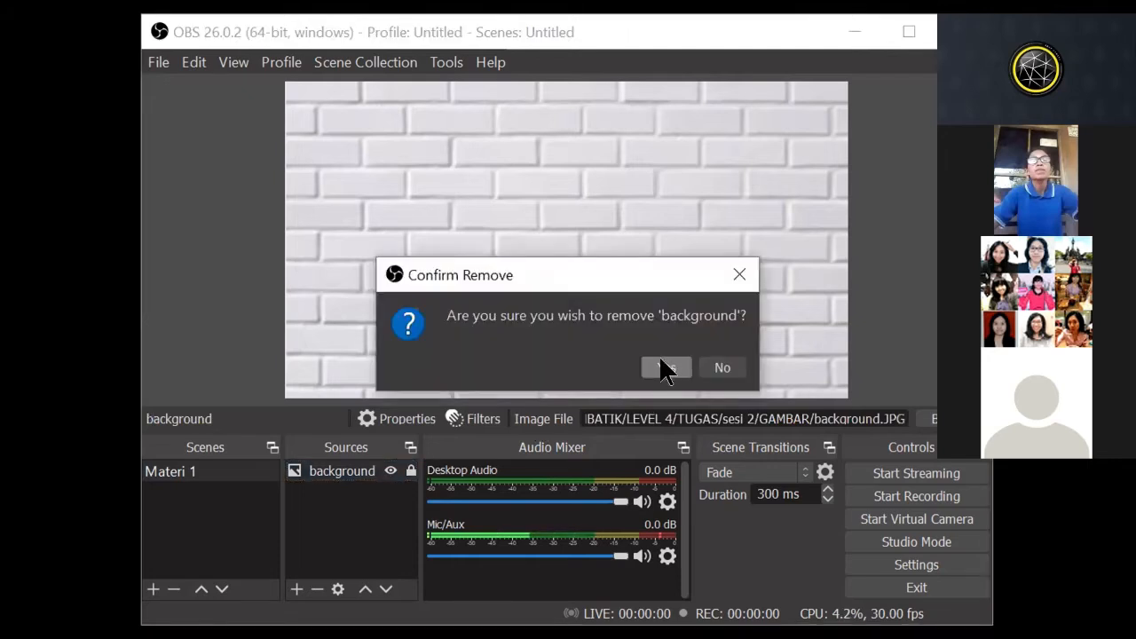
click(666, 367)
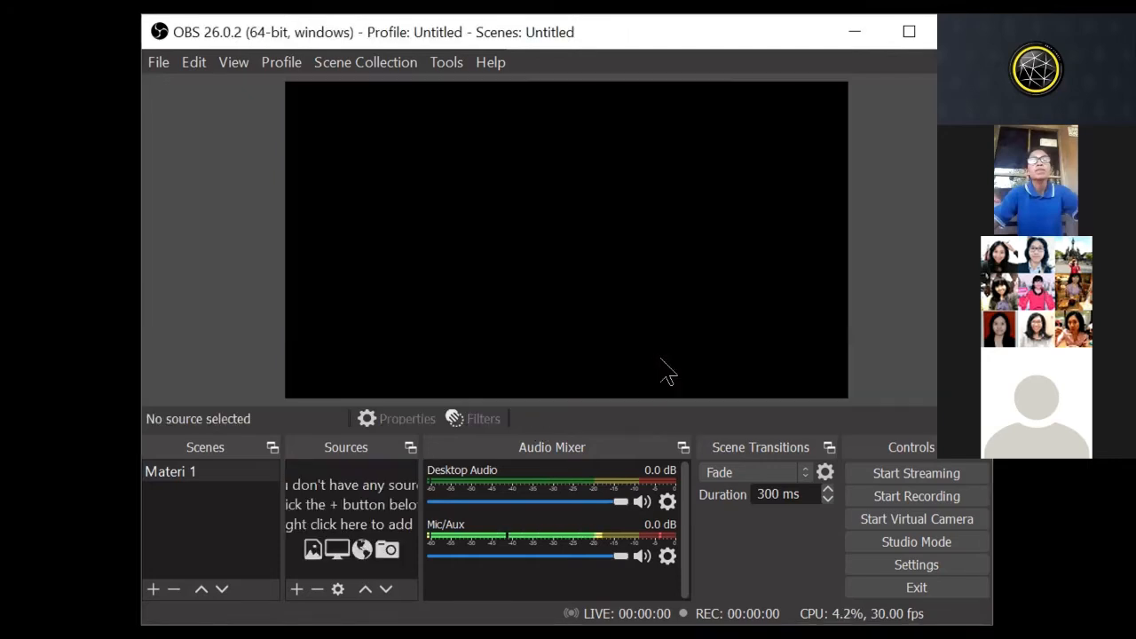
click(200, 480)
right_click(200, 480)
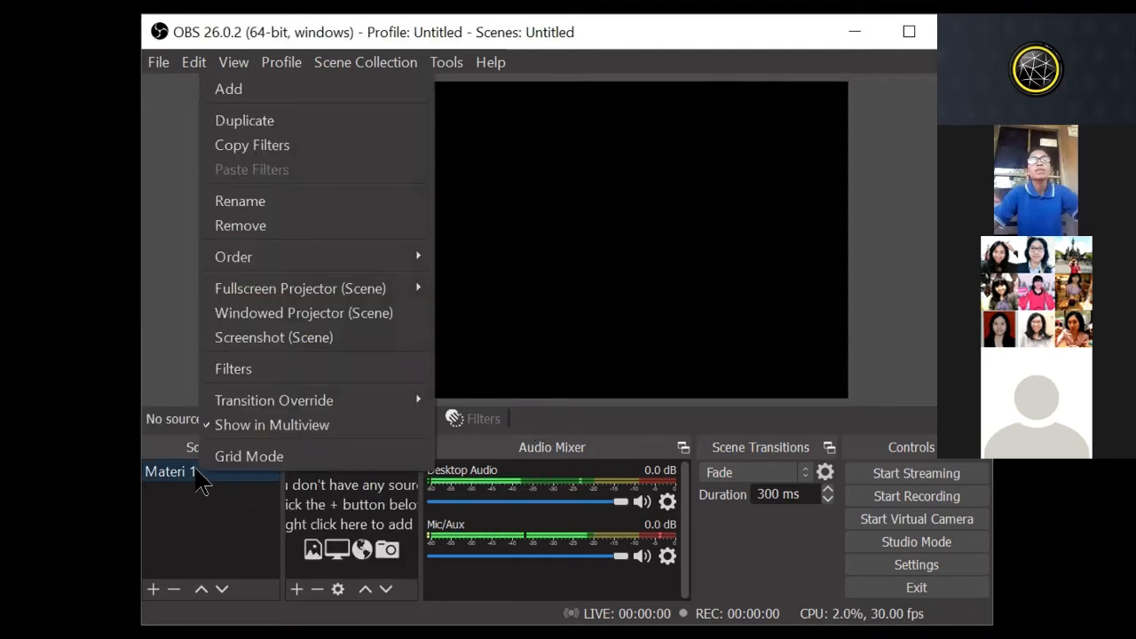
key(Escape)
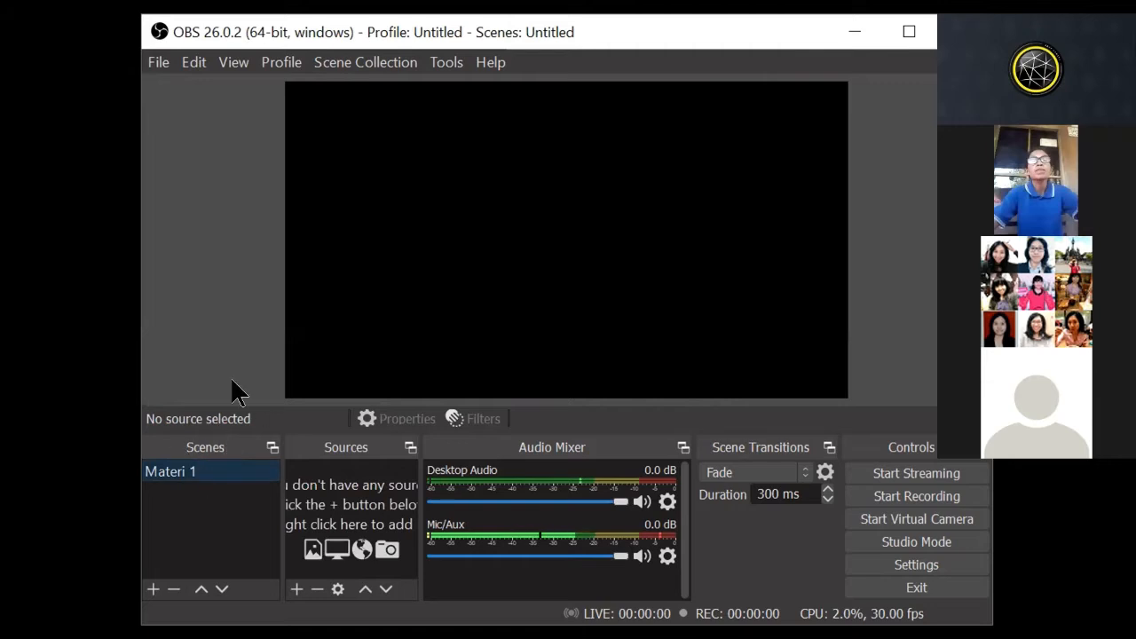
click(153, 589)
click(593, 365)
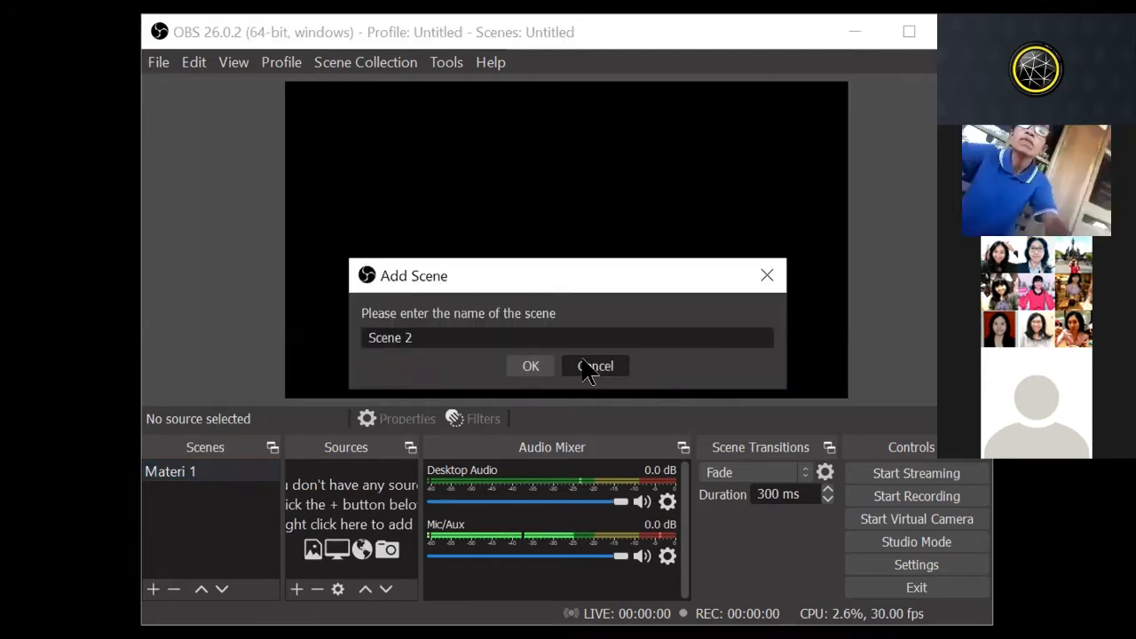
right_click(173, 475)
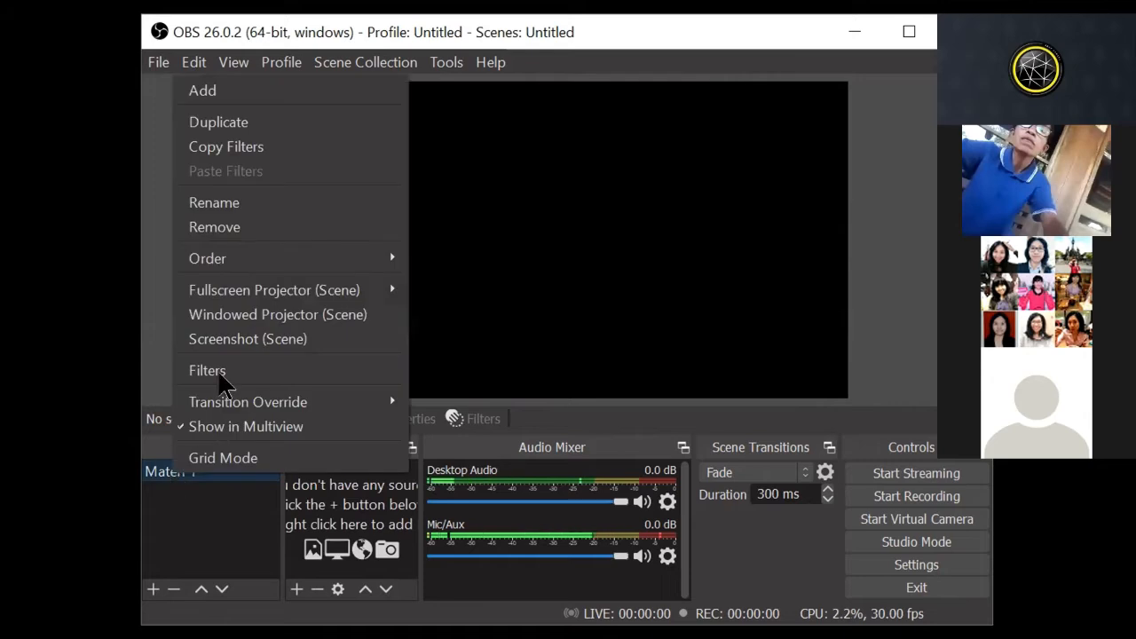
click(232, 205)
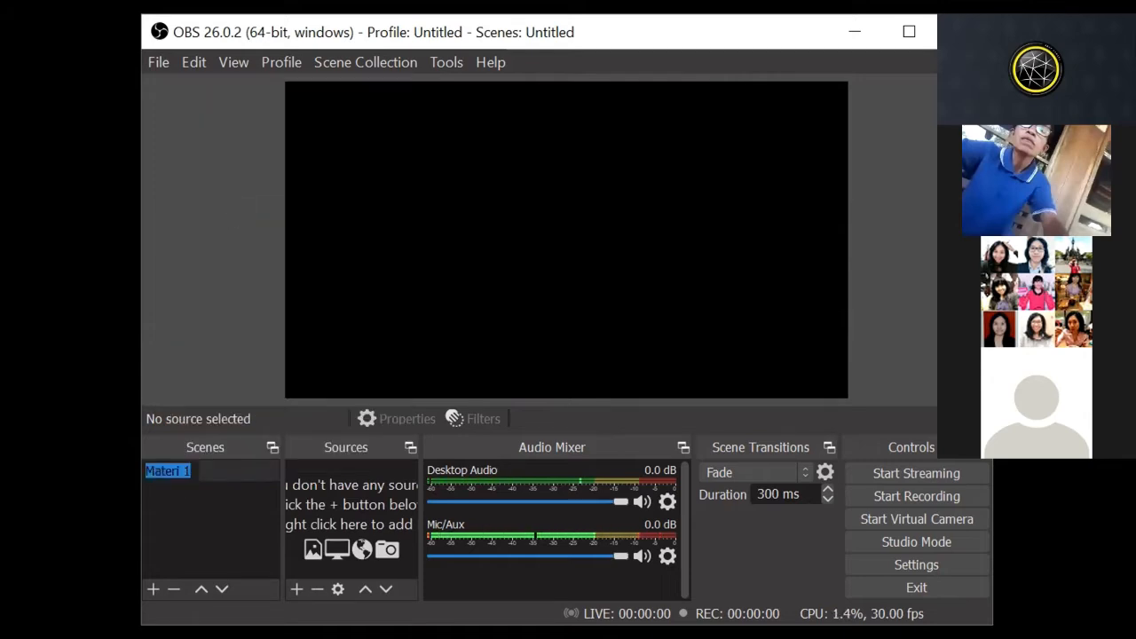
click(172, 536)
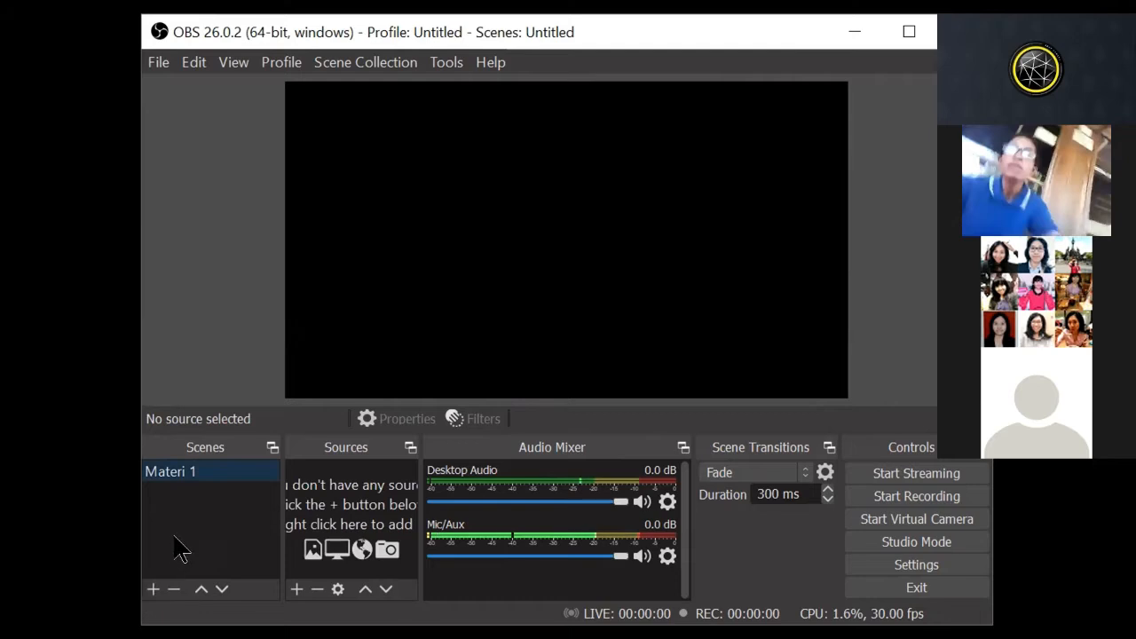
Step: Add a new scene named Pertemuan 1
click(154, 590)
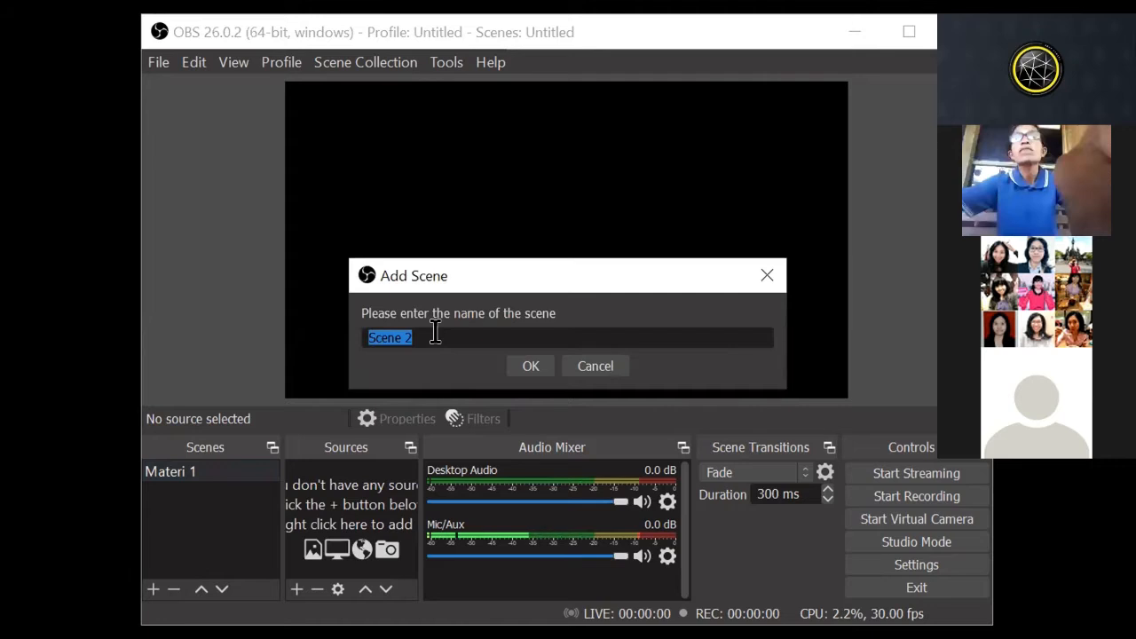
text(Pertemuan)
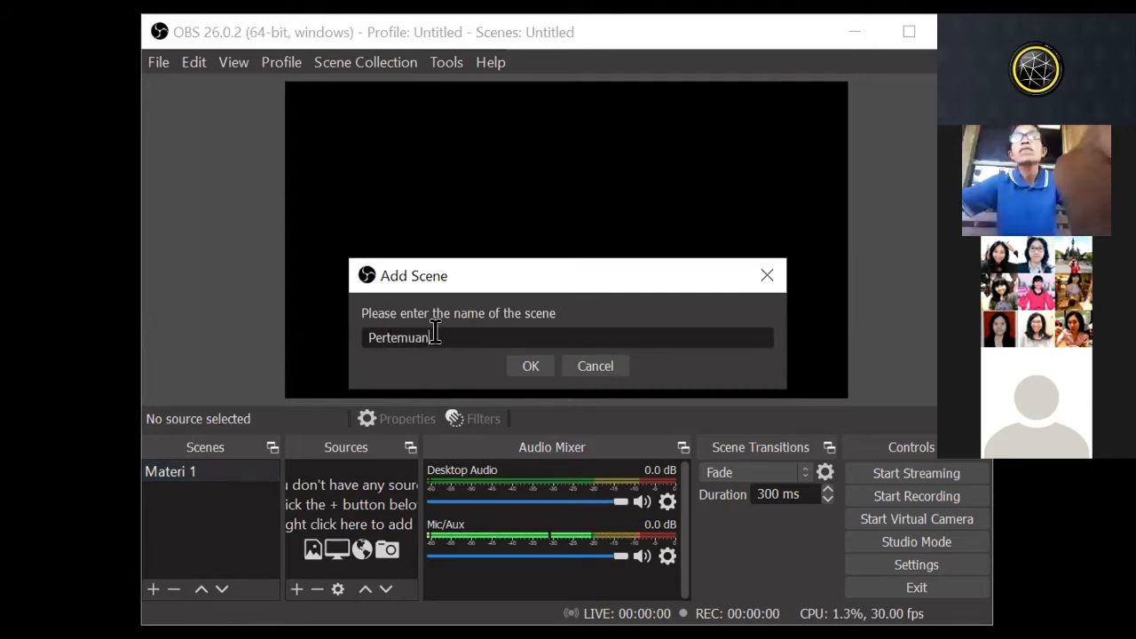
text( 1)
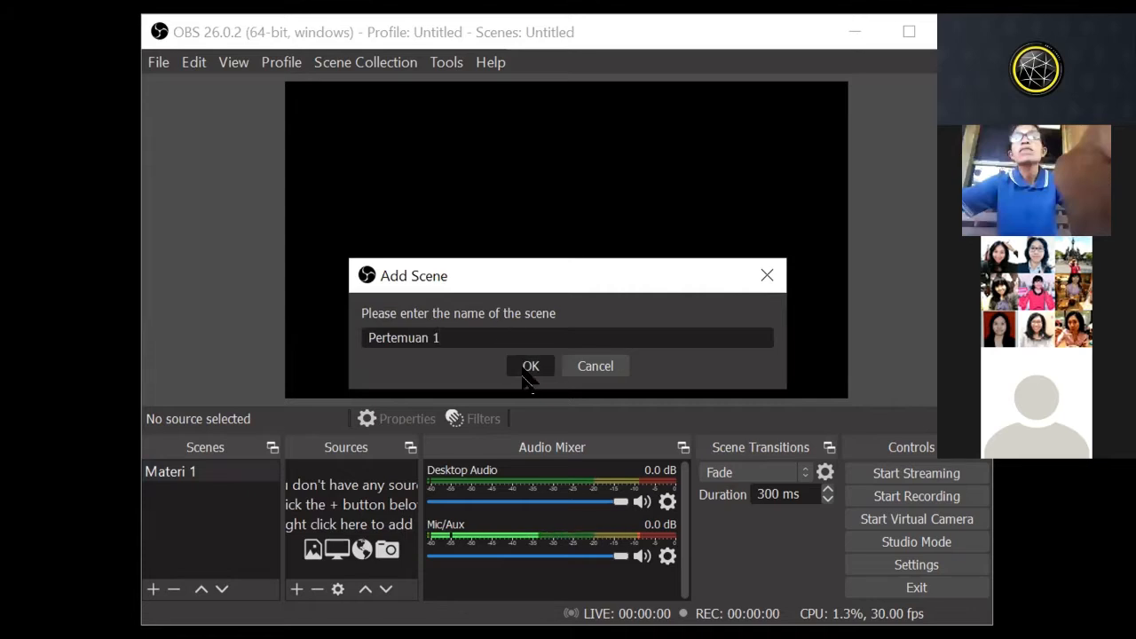
click(531, 366)
Step: Delete the Materi 1 scene and confirm its removal
right_click(182, 472)
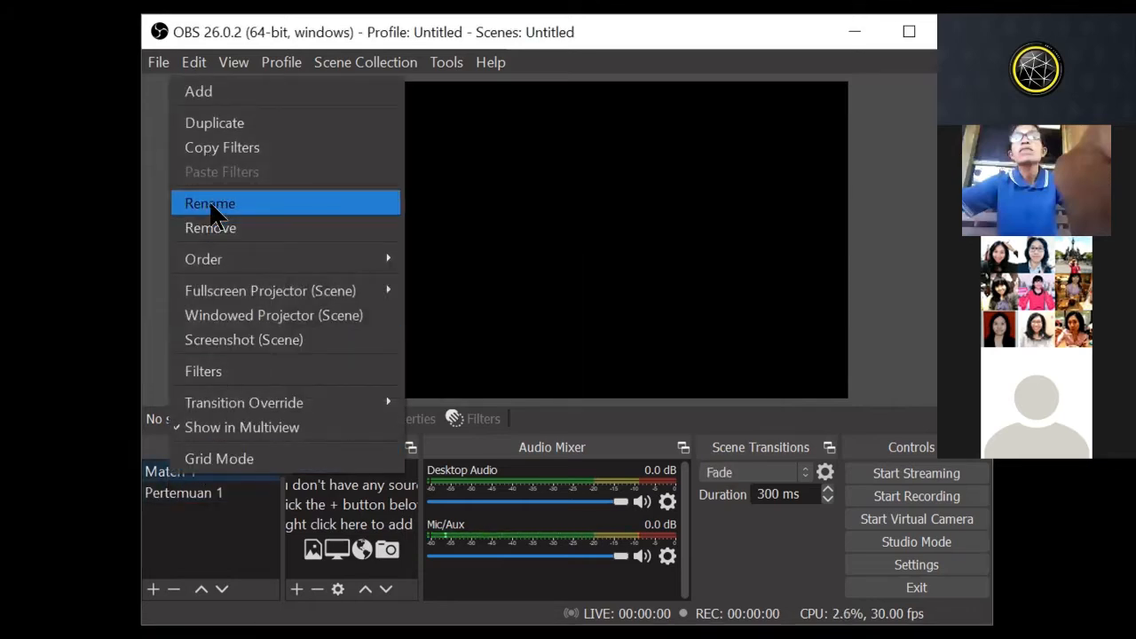
click(209, 224)
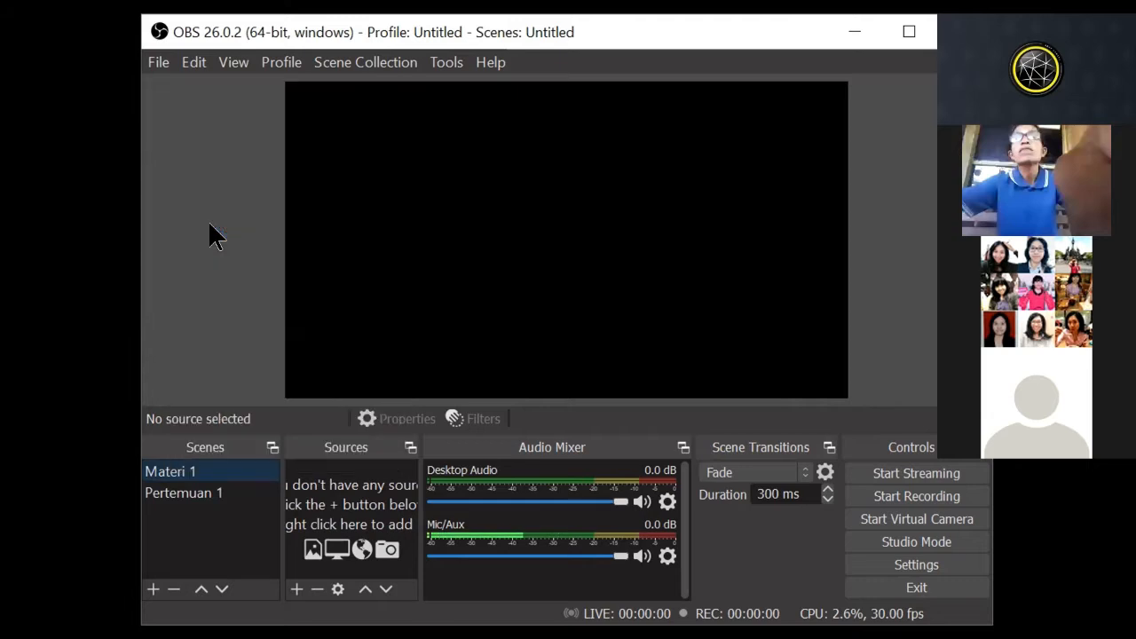
click(654, 368)
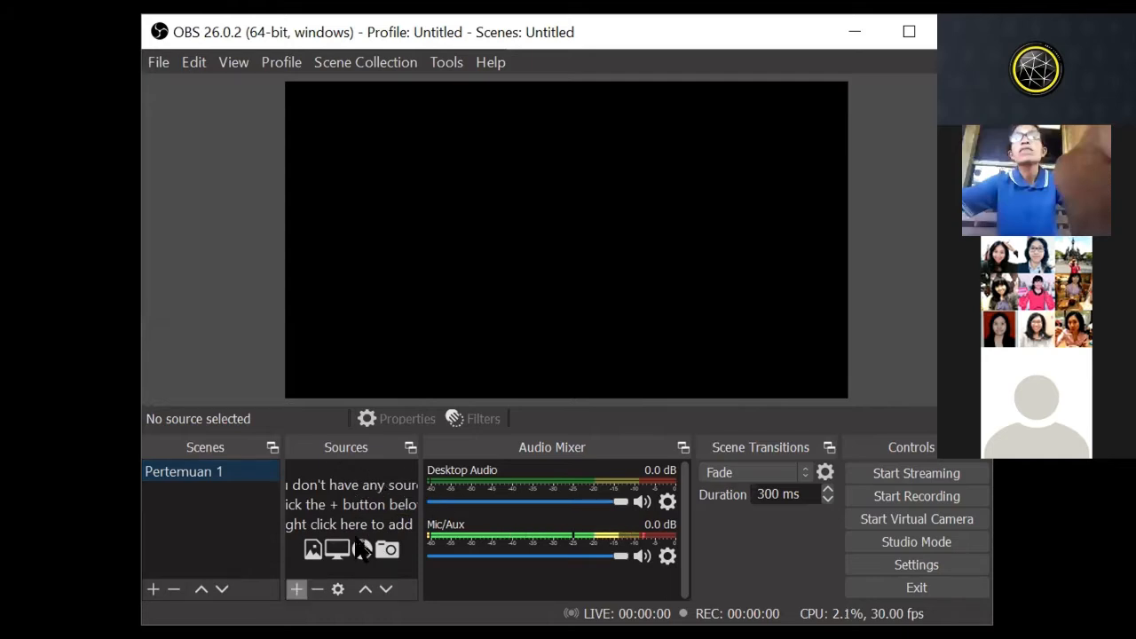
Step: Add a new image source named Background to the Pertemuan 1 scene
click(297, 589)
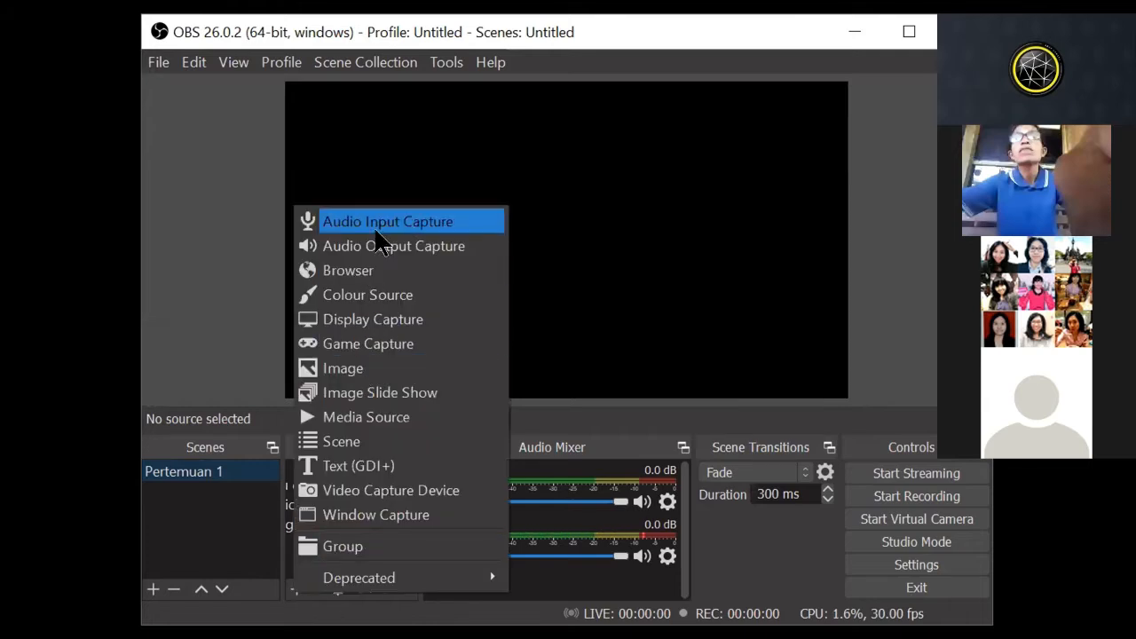
click(363, 367)
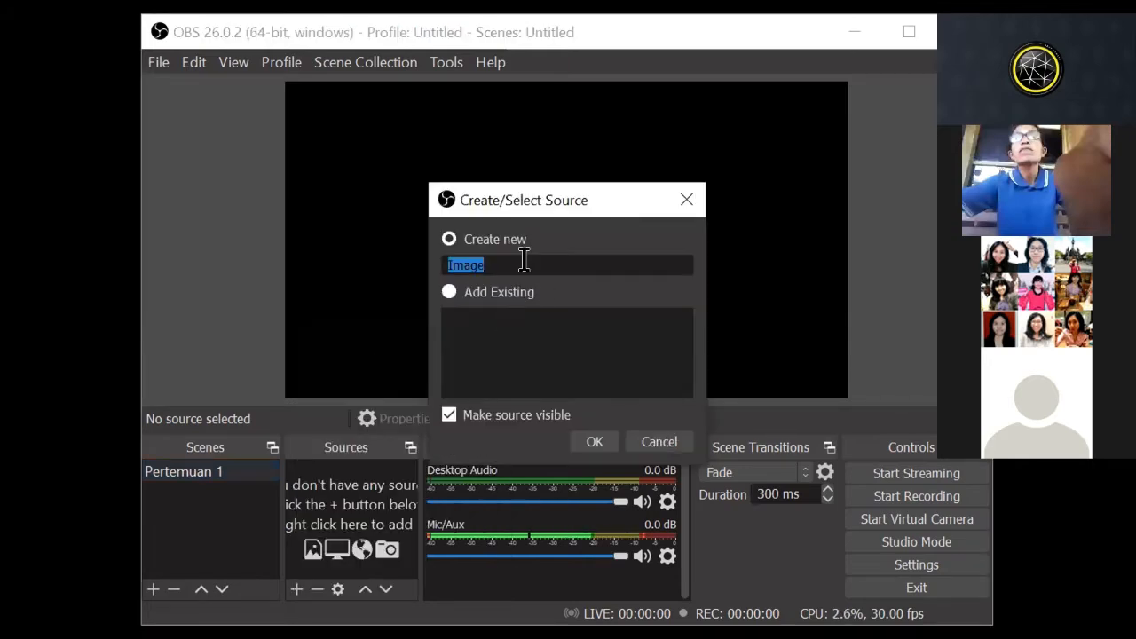
text(Background)
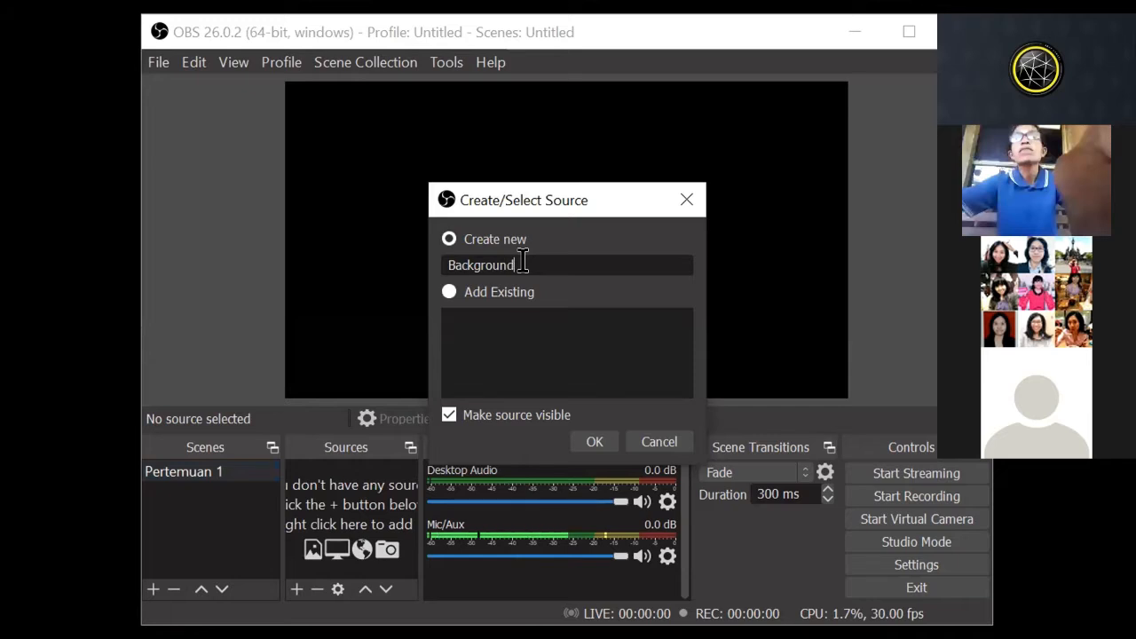
click(589, 438)
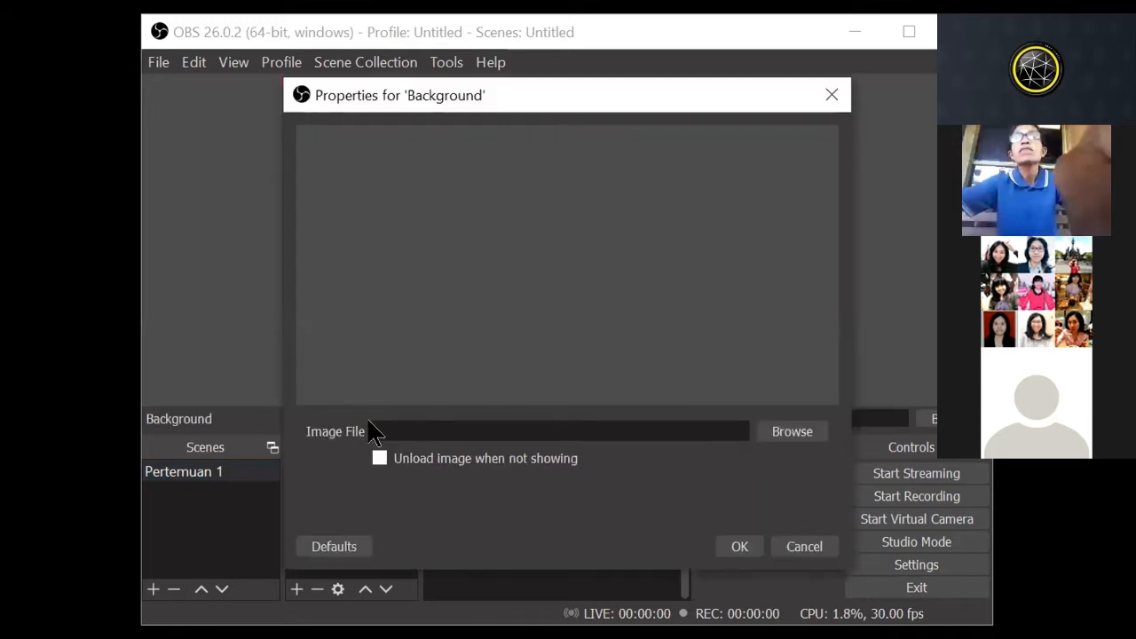
Step: Load background.JPG from Desktop/PEMBATIK/LEVEL 4/TUGAS/sesi 2/GAMBAR as the Background source's image and confirm its properties
click(781, 433)
scroll(406, 444, down, 2)
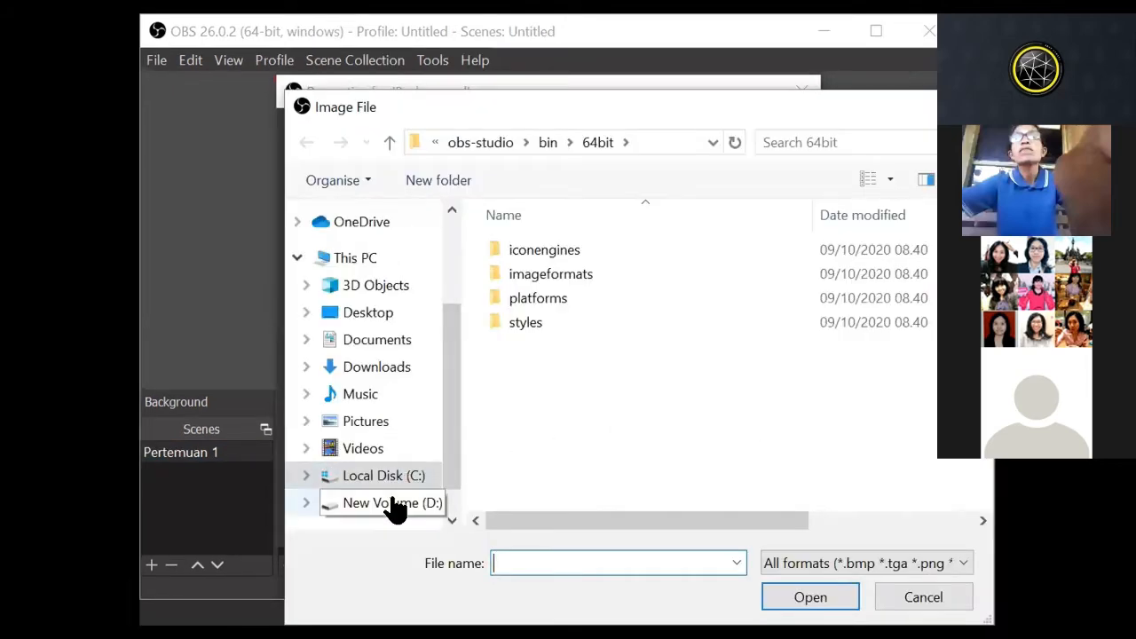
click(394, 513)
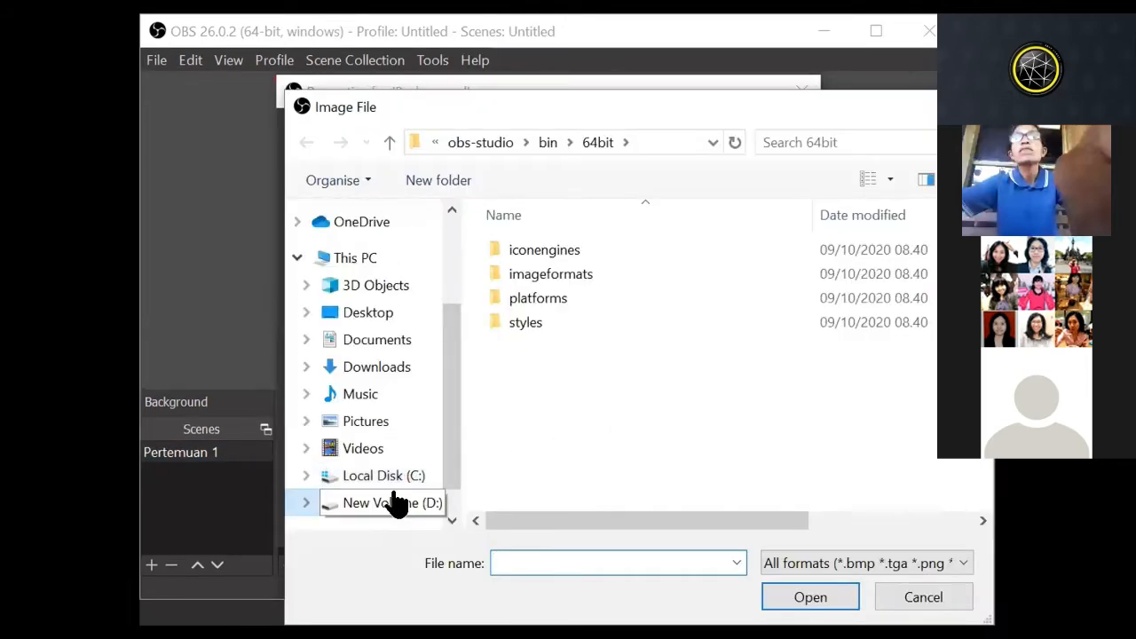
click(384, 321)
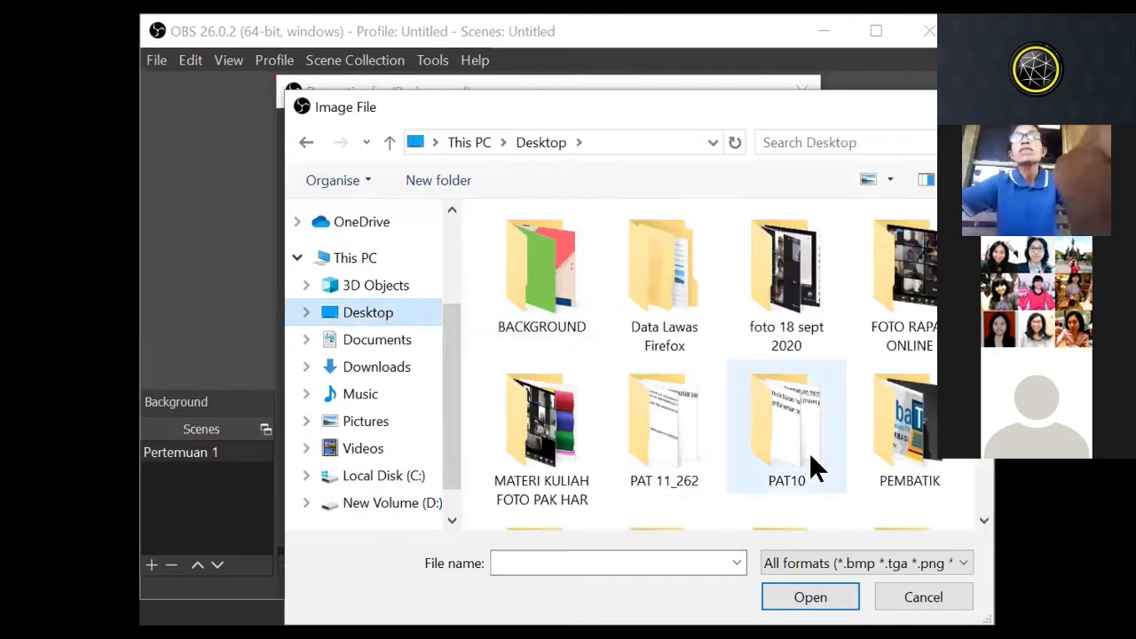
double_click(909, 427)
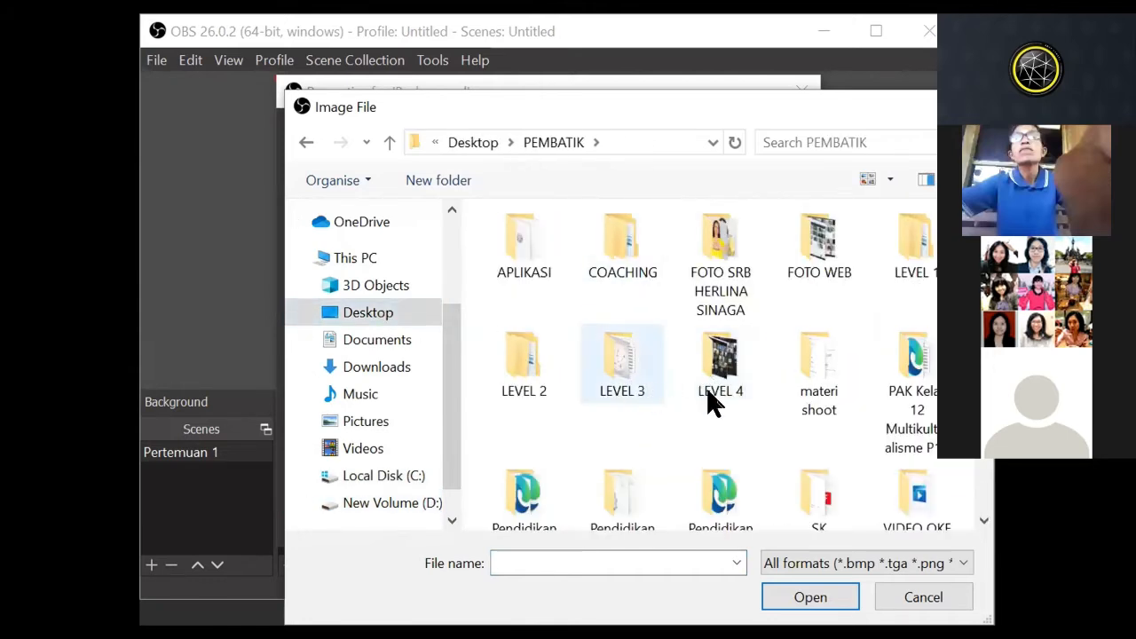
double_click(720, 362)
double_click(543, 371)
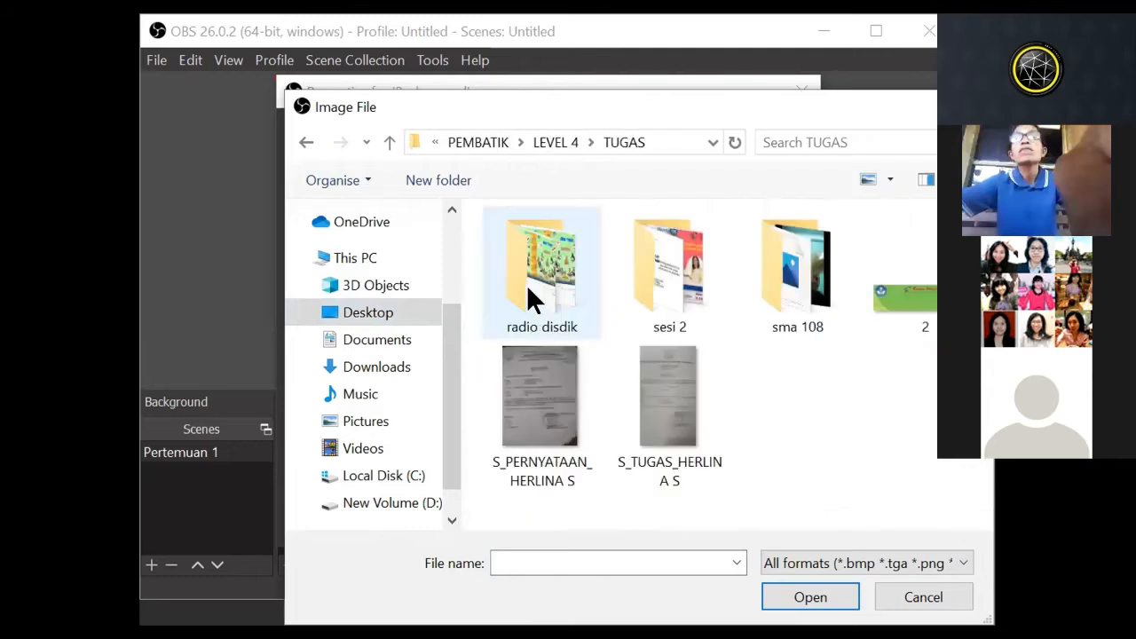
click(622, 277)
double_click(613, 279)
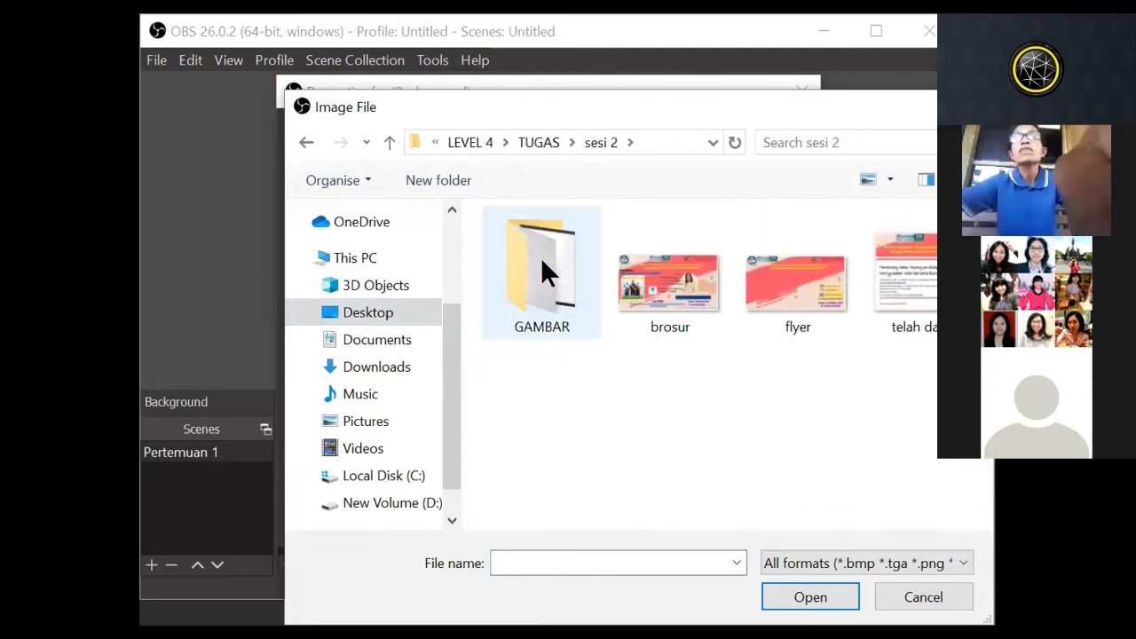
double_click(540, 266)
click(552, 283)
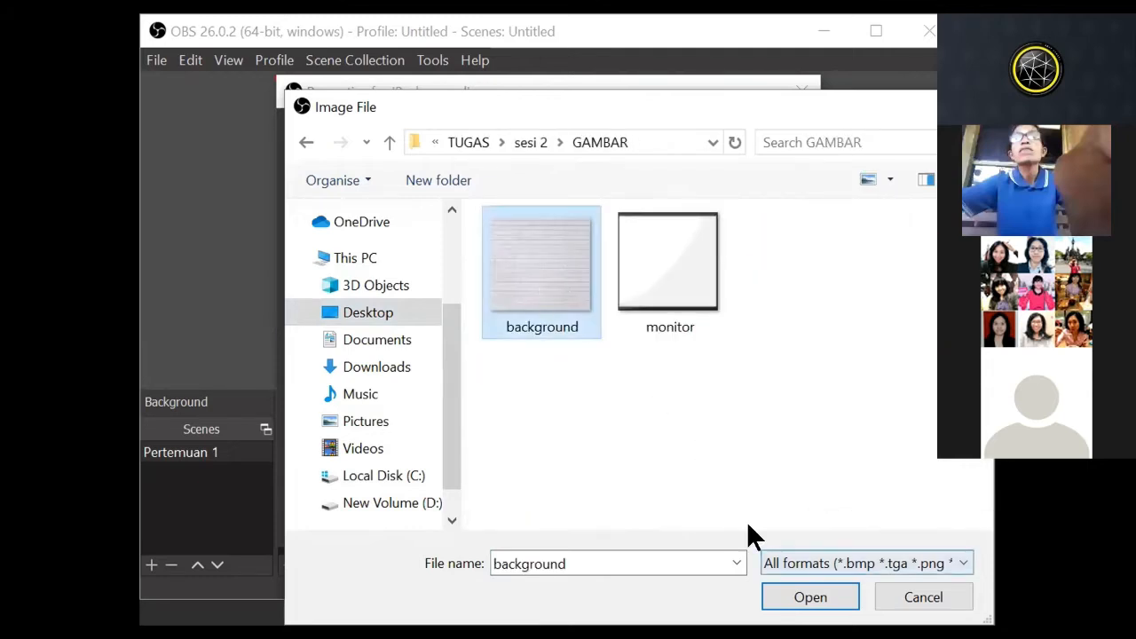
click(810, 596)
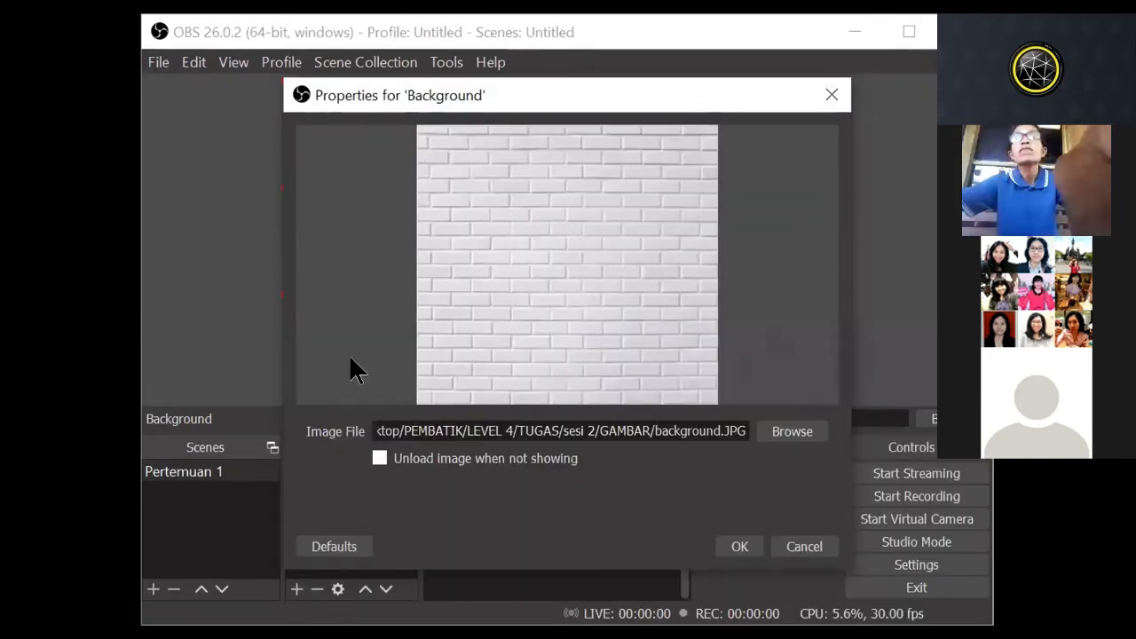
click(749, 548)
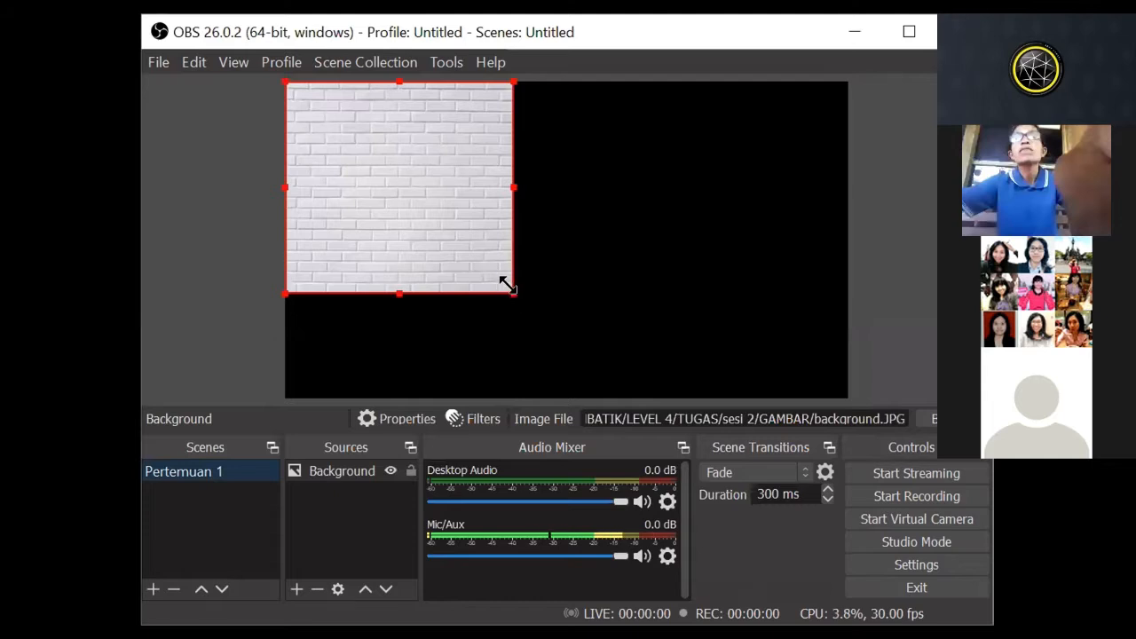
Step: Enlarge the Background image until it covers the whole preview canvas, and deselect it
drag(501, 181, 838, 223)
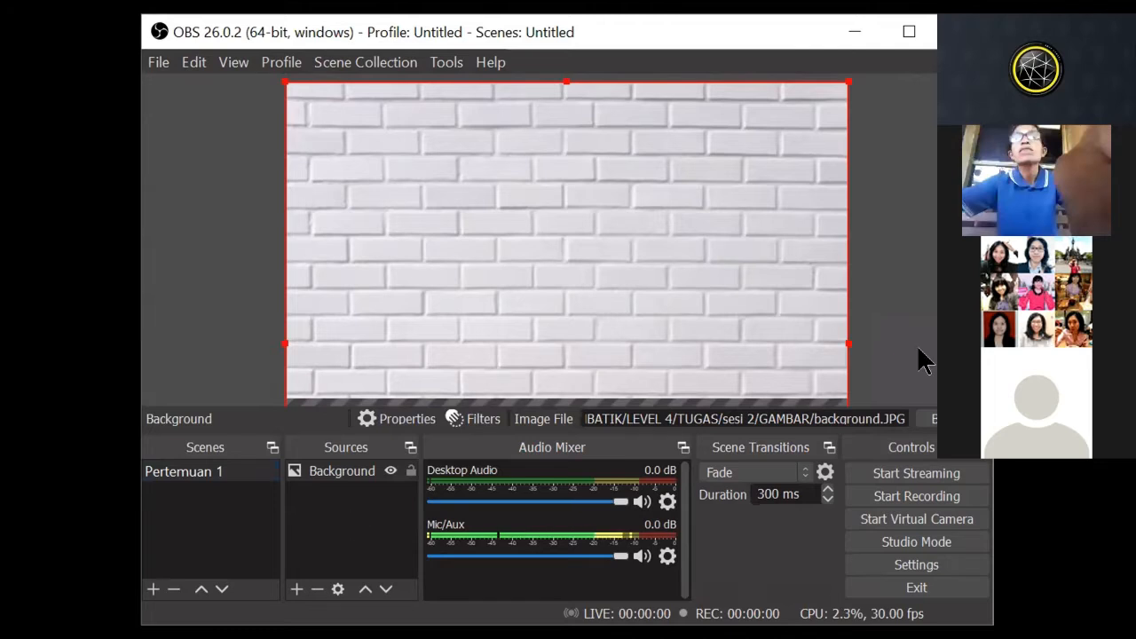
click(888, 348)
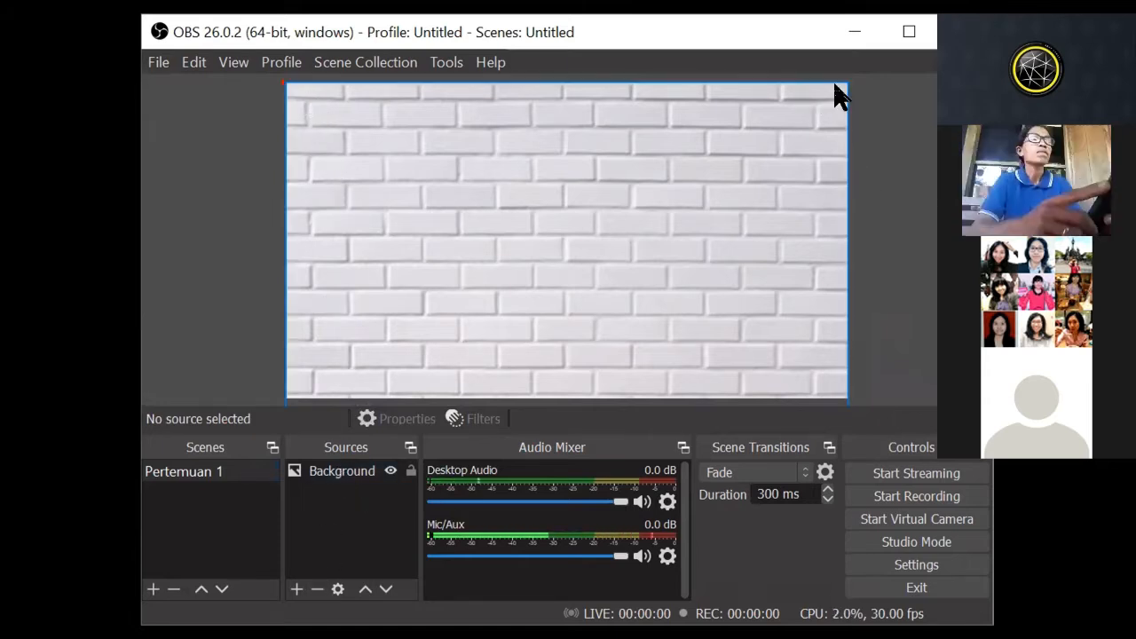
Step: Add a new image source named logo to the Pertemuan 1 scene and start browsing for its image file
click(296, 589)
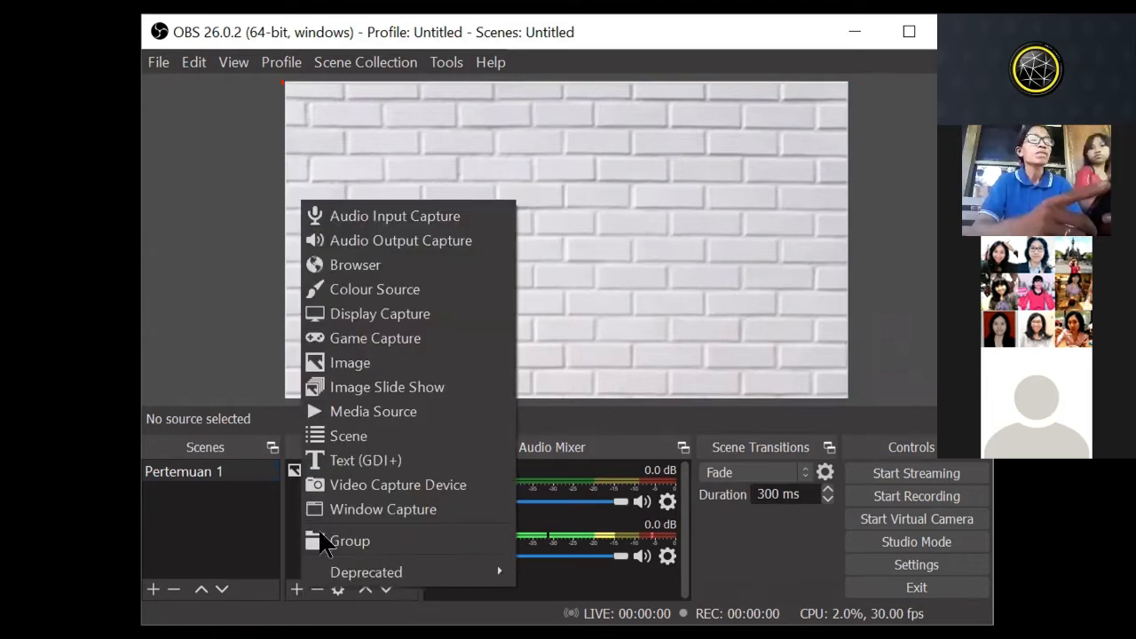
click(375, 363)
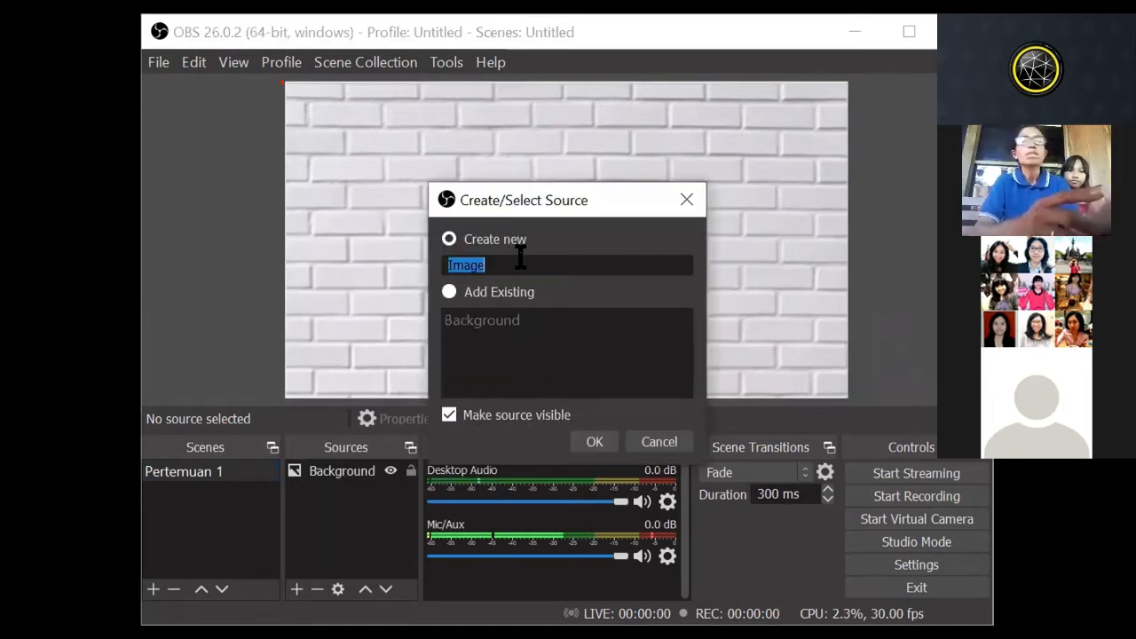
text(logo)
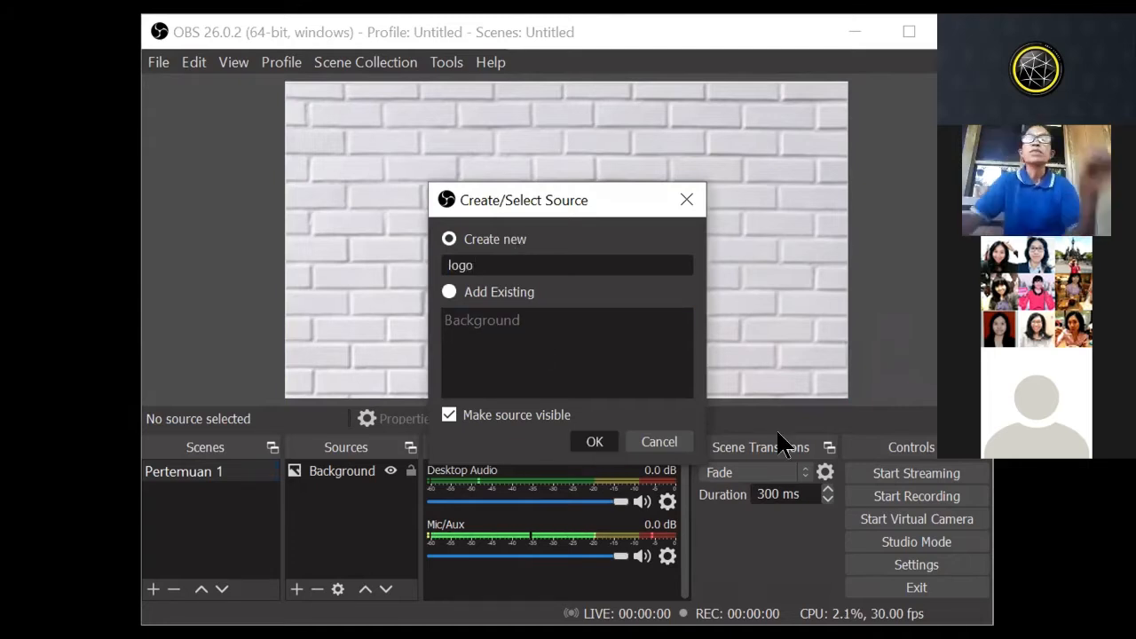
click(598, 438)
click(778, 429)
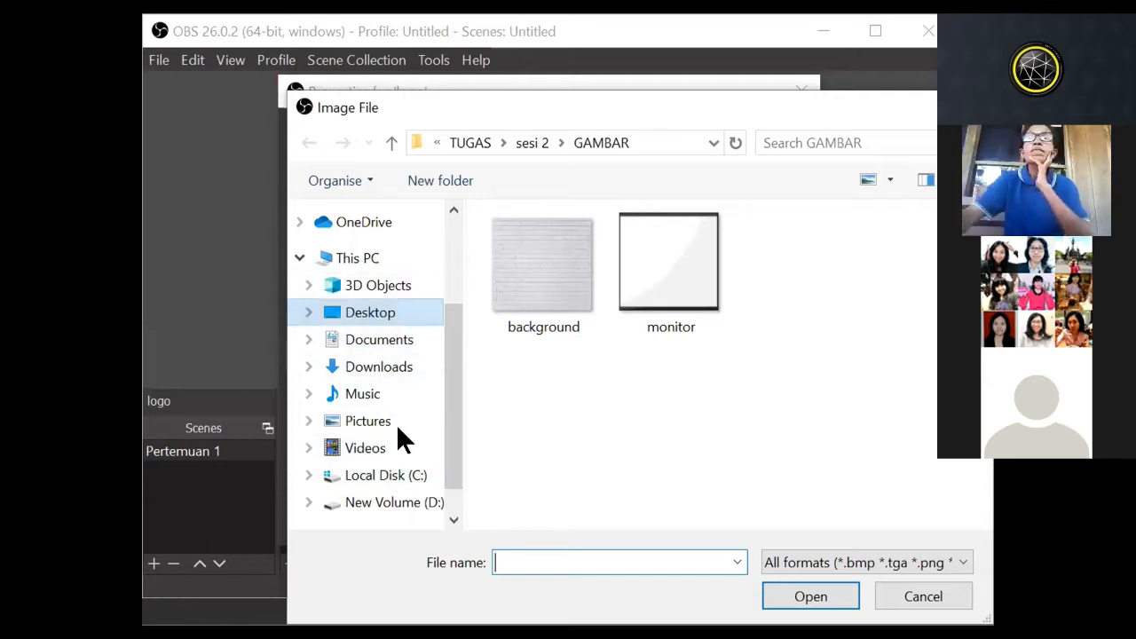
Step: Look through the BACKGROUND folder on the Desktop and the New Volume (D:) drive for a logo image
scroll(380, 401, down, 1)
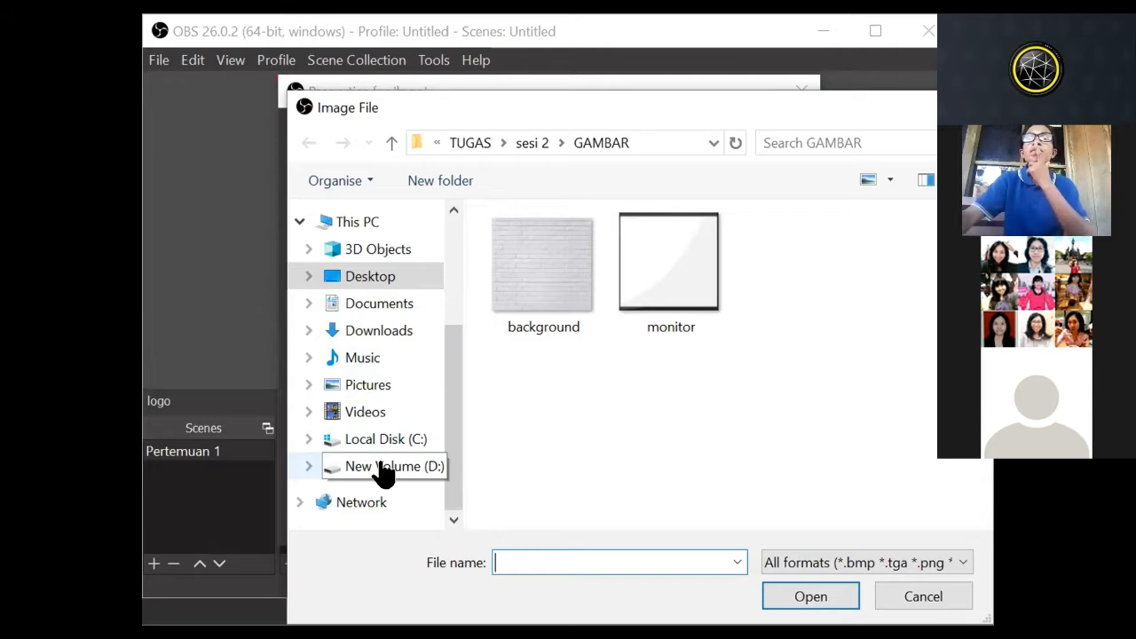
click(384, 283)
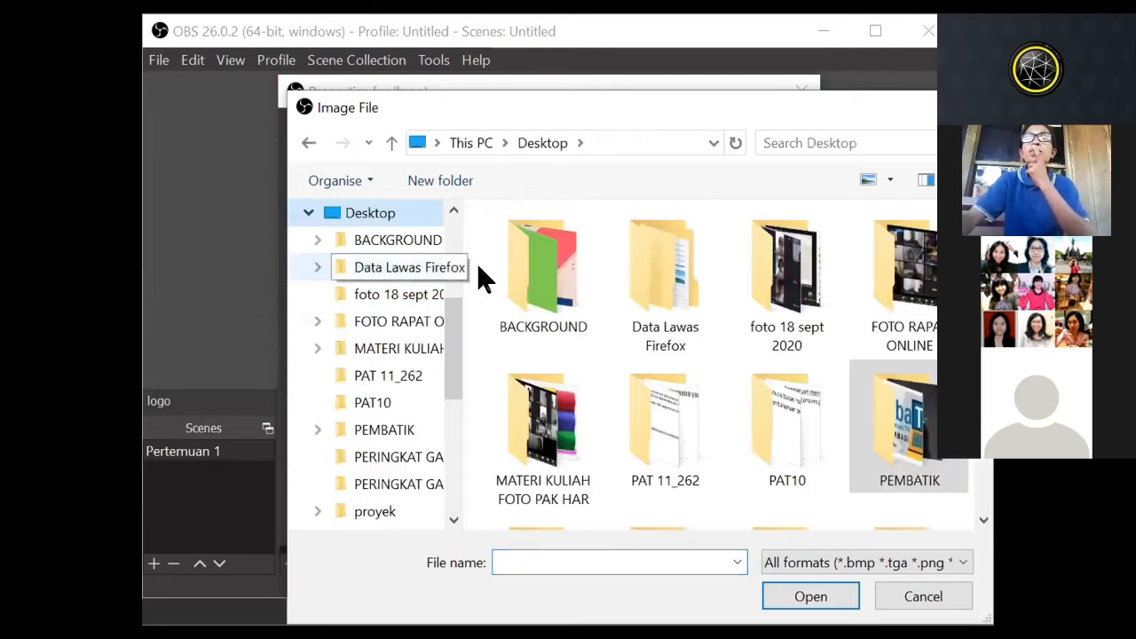
double_click(516, 255)
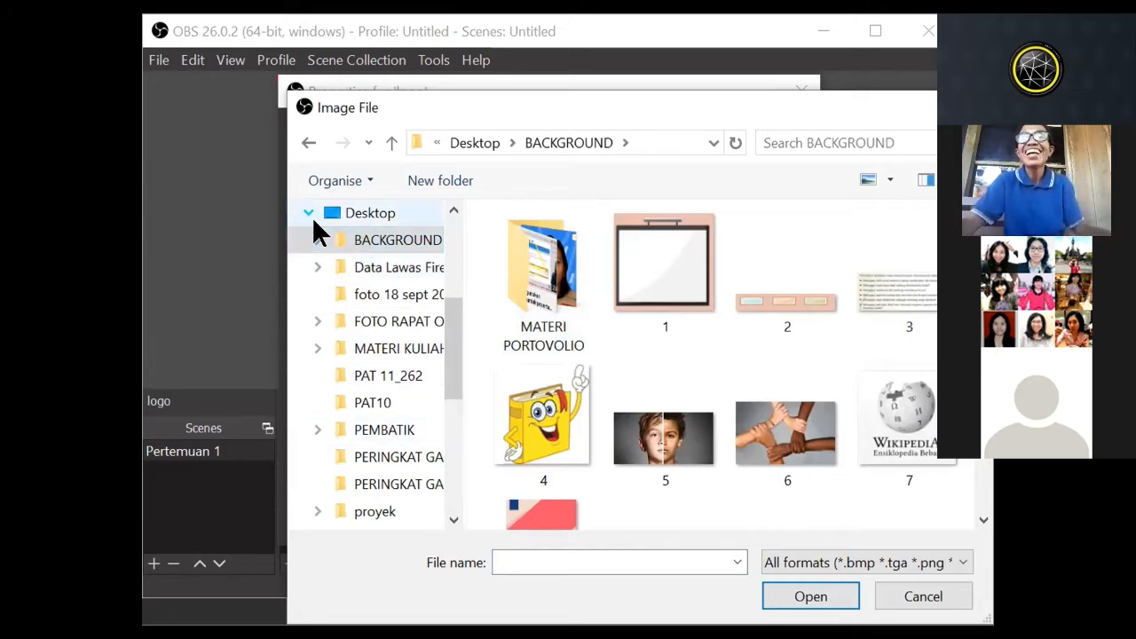
scroll(451, 294, up, 2)
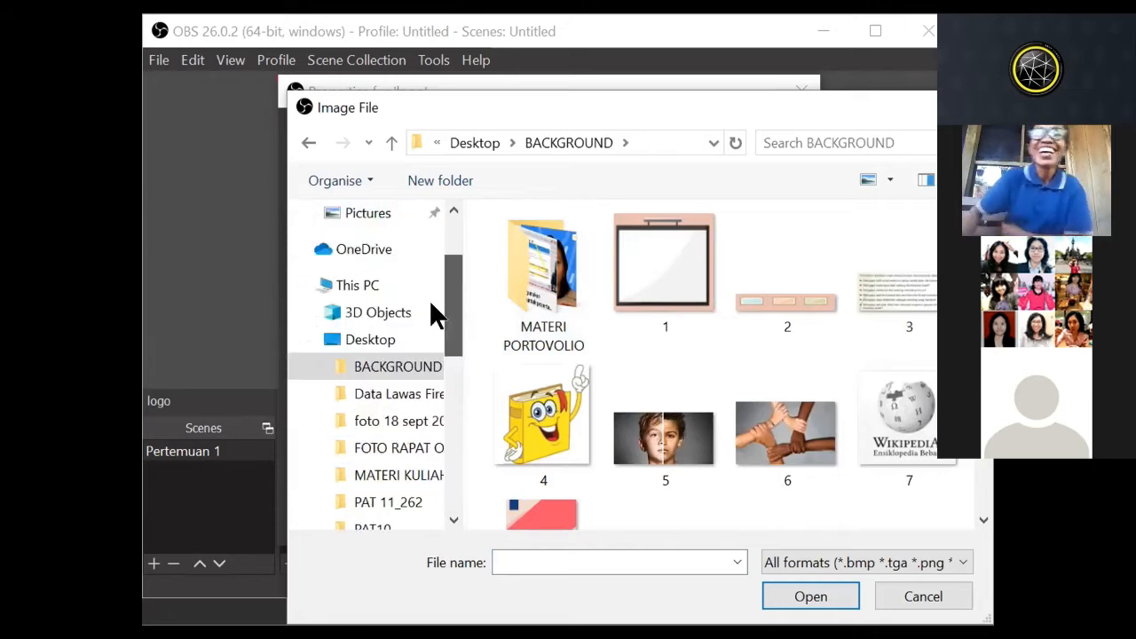
click(376, 339)
drag(450, 312, 452, 284)
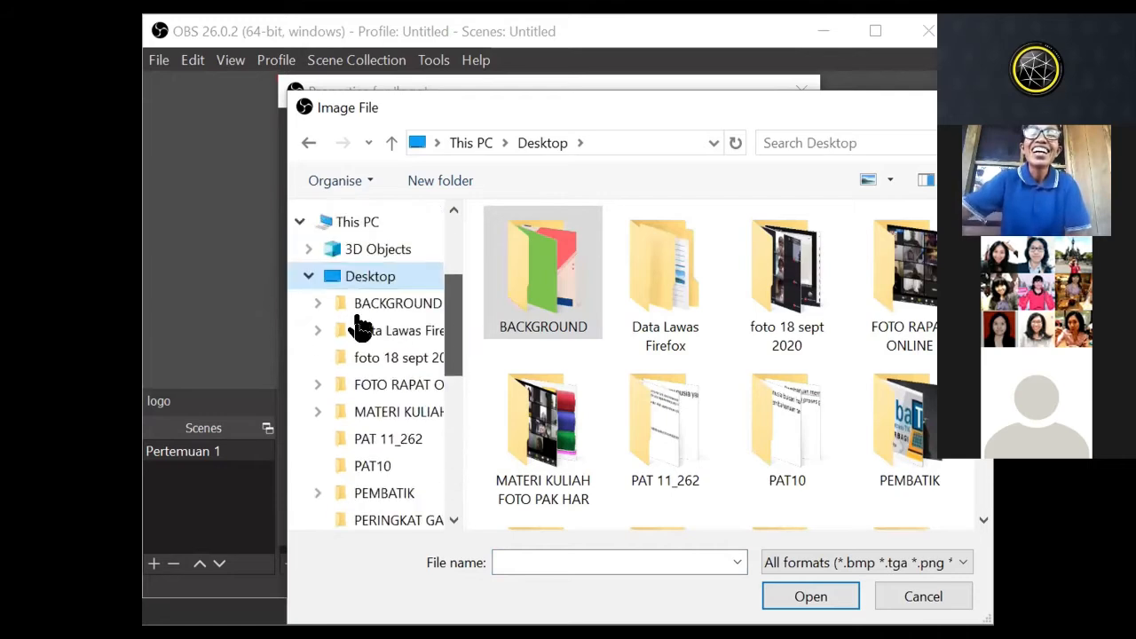
click(308, 275)
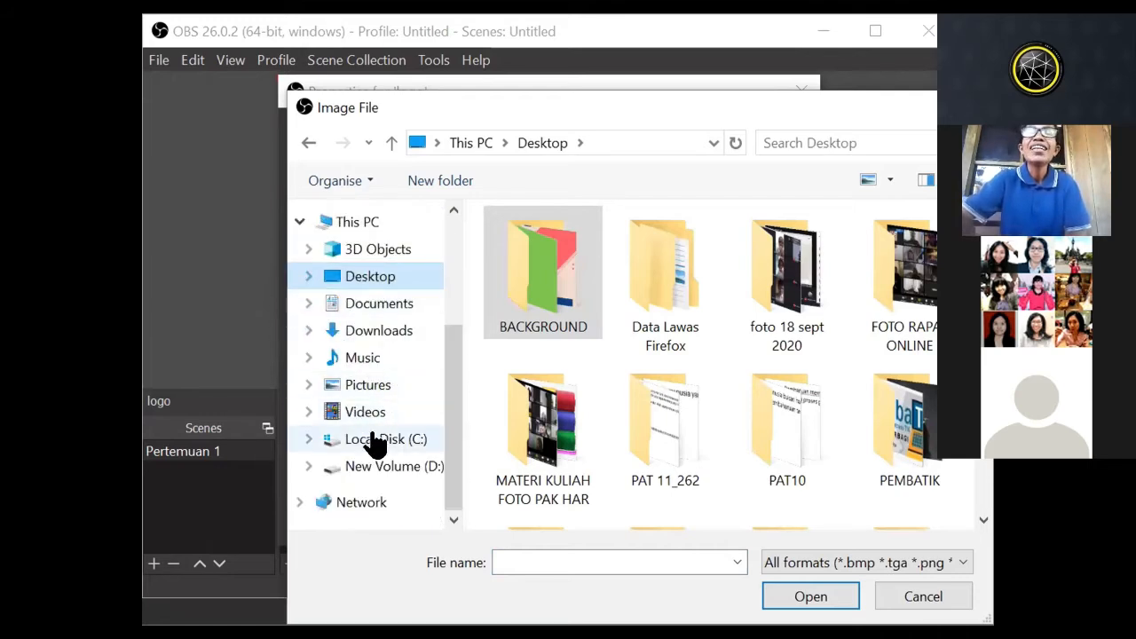
click(373, 470)
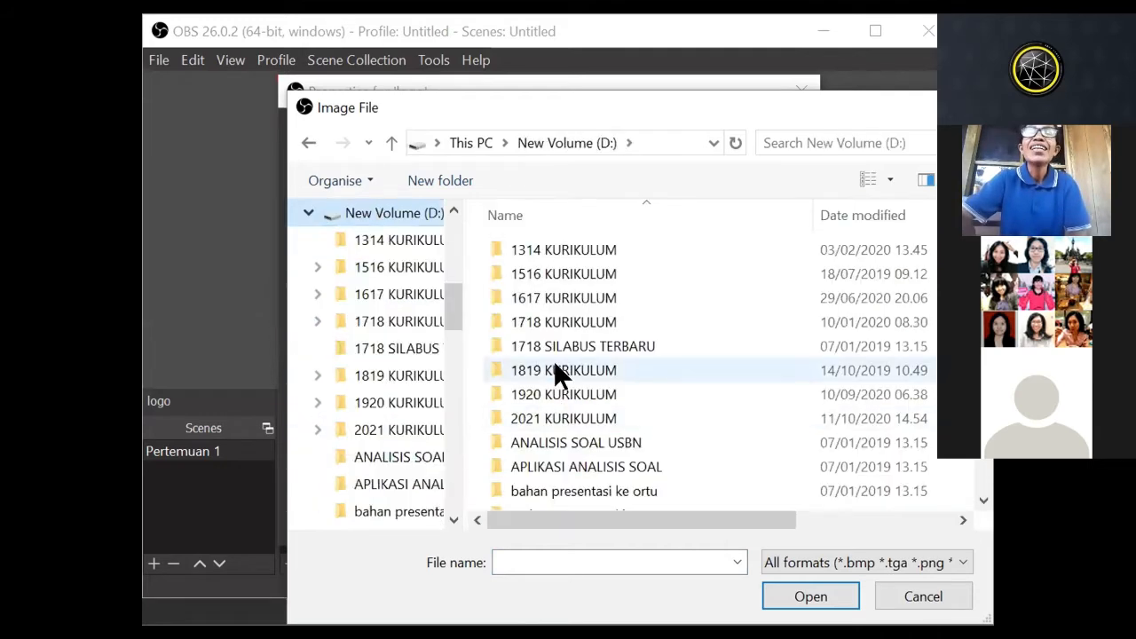
scroll(404, 342, up, 1)
scroll(373, 356, up, 1)
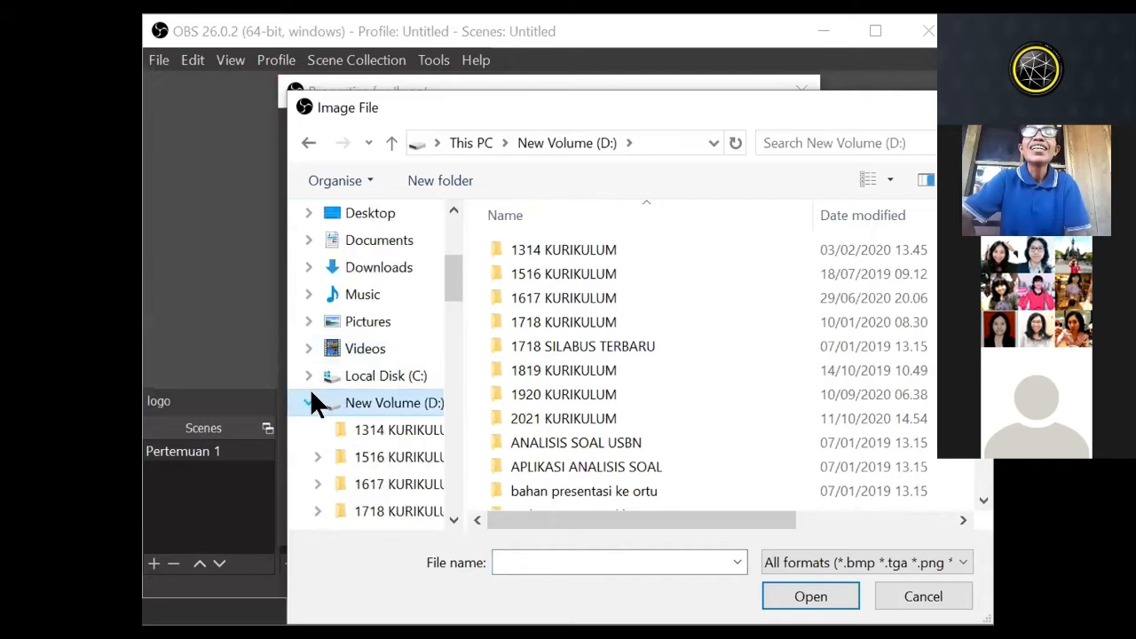
click(309, 395)
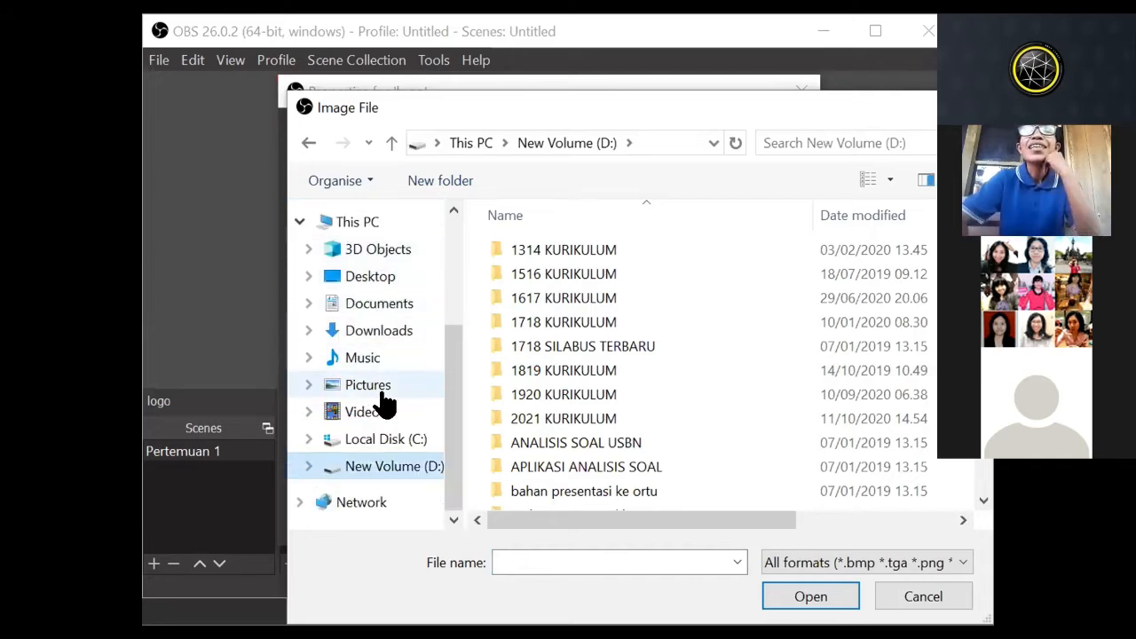
Step: Load Logo_kemdikbud.png from Desktop/PEMBATIK/LEVEL 3 as the logo source's image and confirm its properties
click(374, 277)
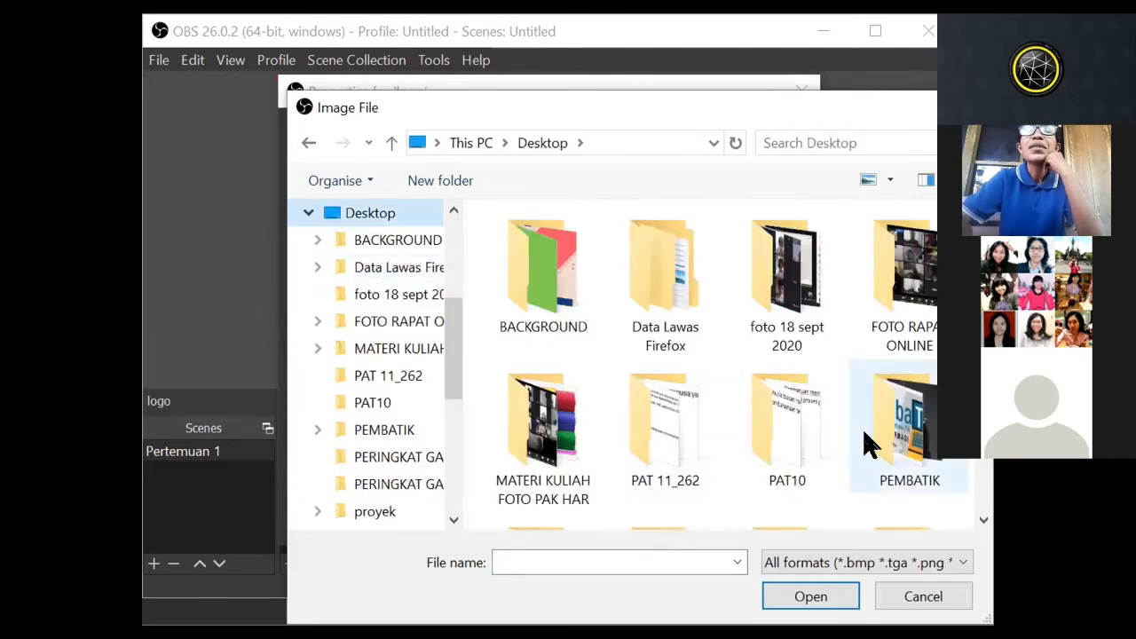
double_click(894, 427)
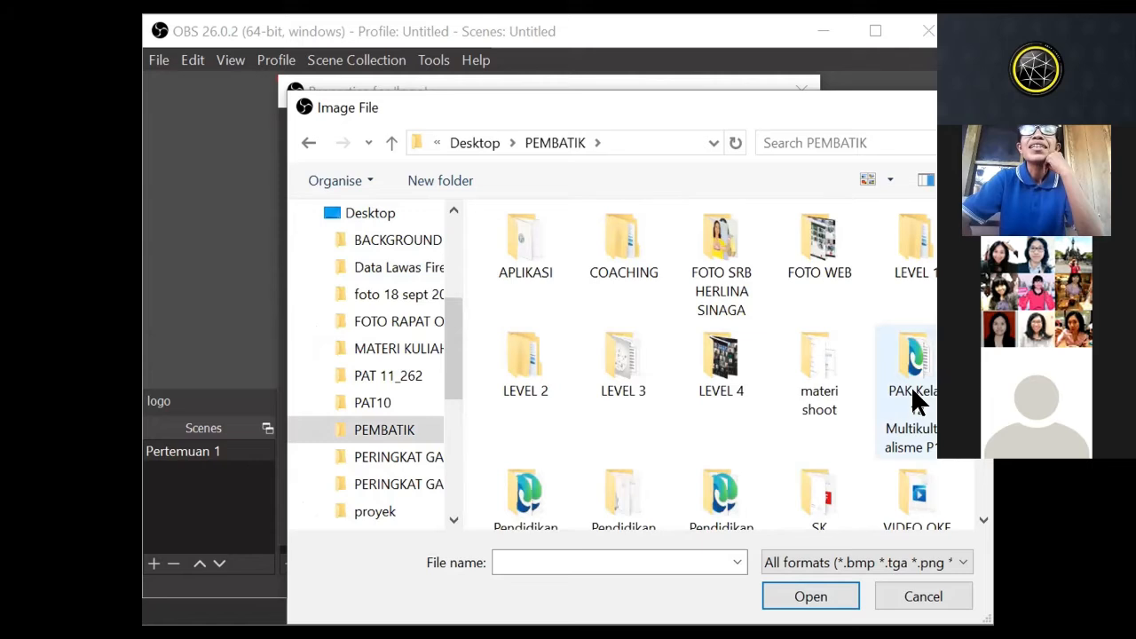
scroll(915, 395, down, 2)
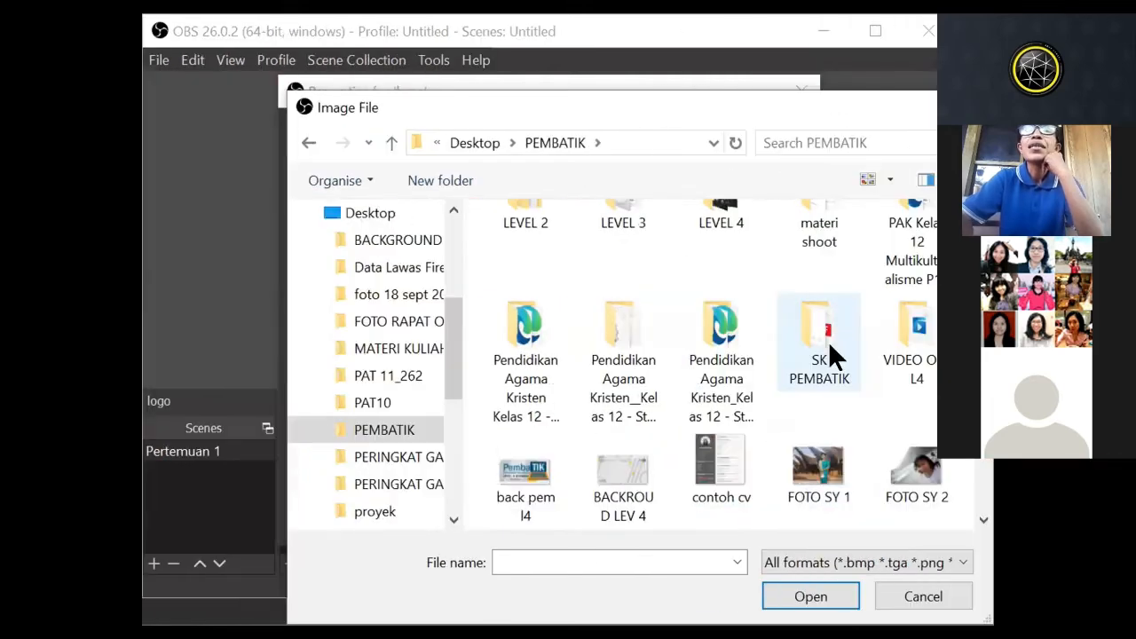
scroll(757, 406, up, 2)
double_click(732, 373)
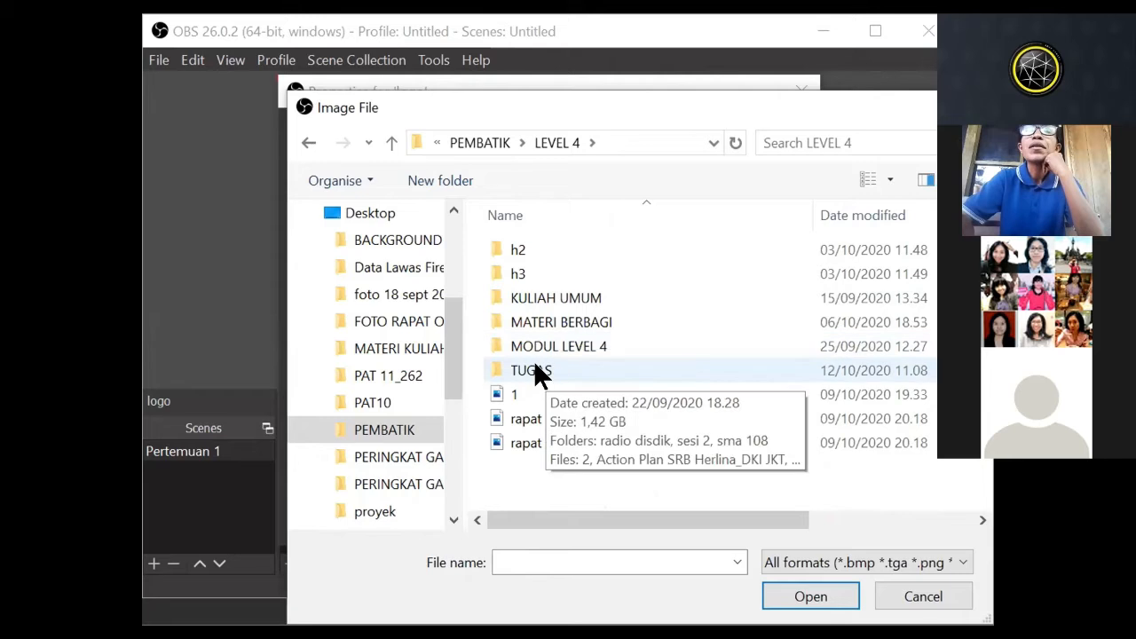
click(395, 143)
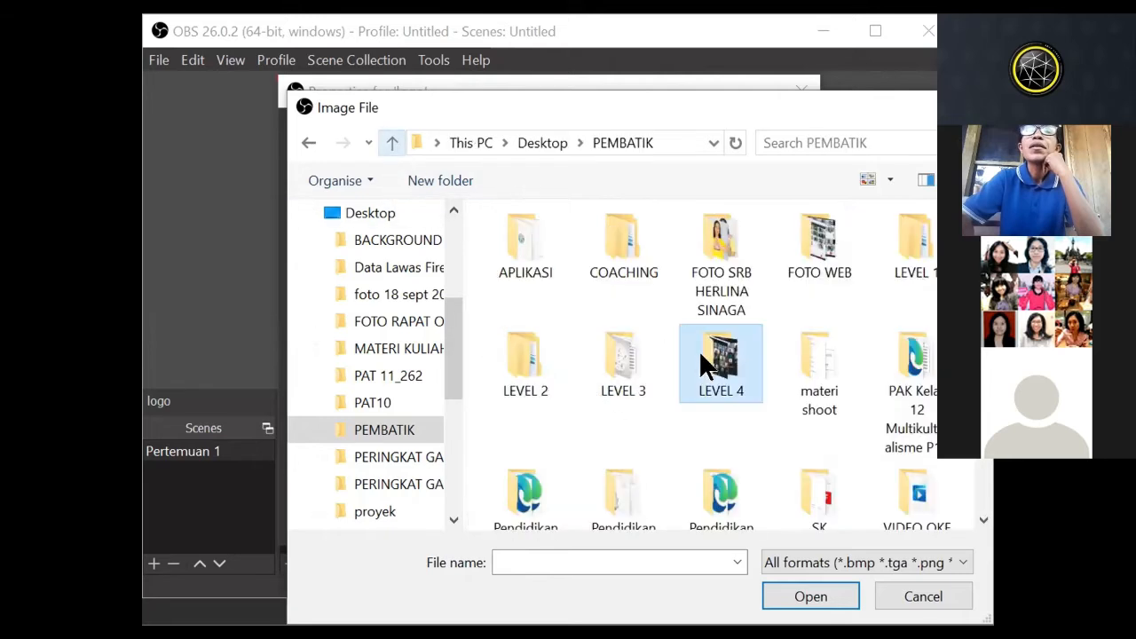
double_click(616, 345)
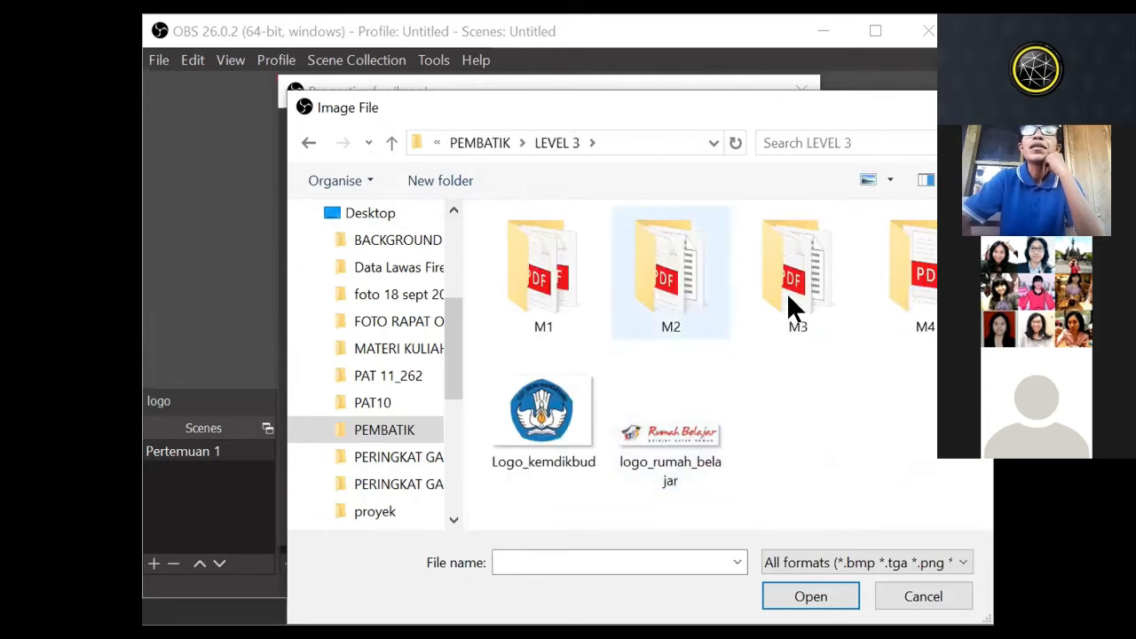
click(556, 388)
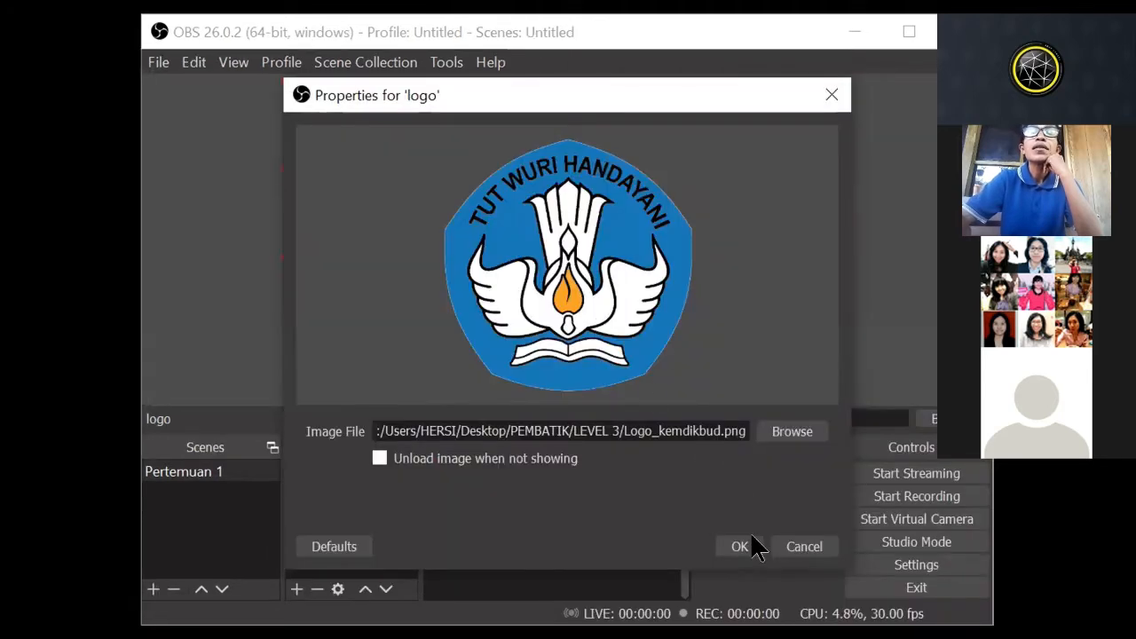
click(739, 547)
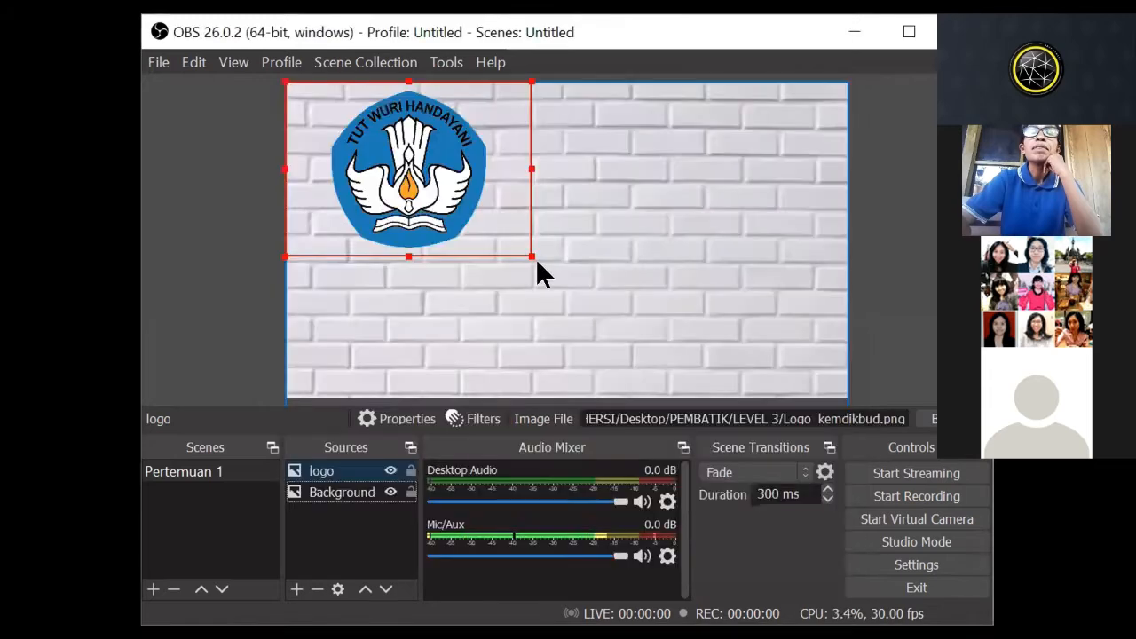
Step: Shrink the logo to a small emblem in the canvas's upper-left corner and leave no source selected
drag(491, 218, 355, 125)
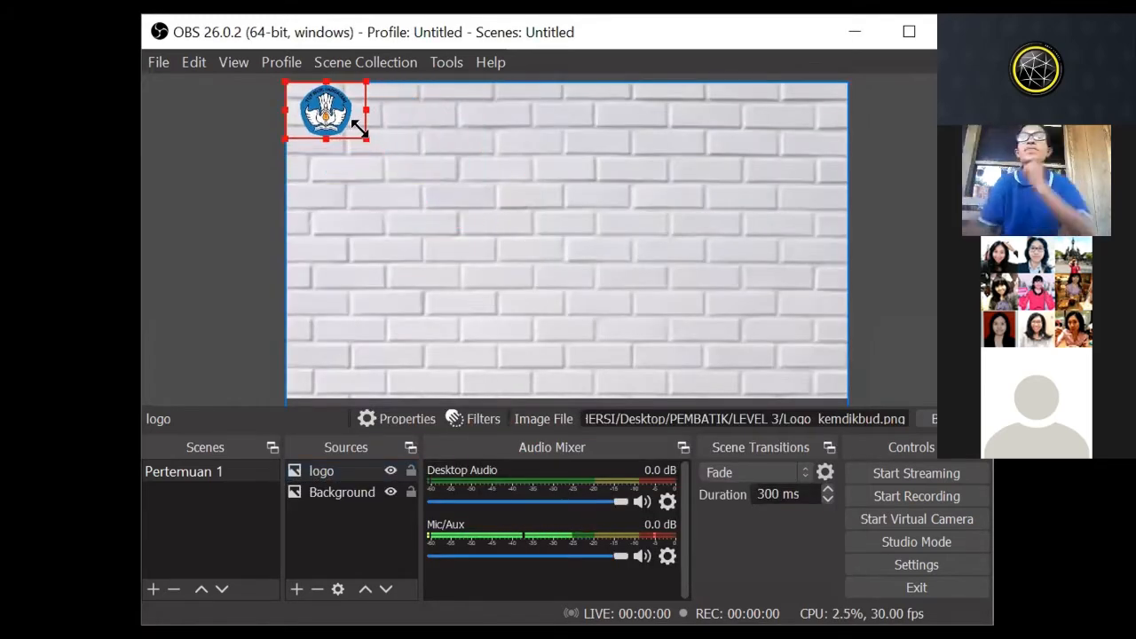
click(557, 181)
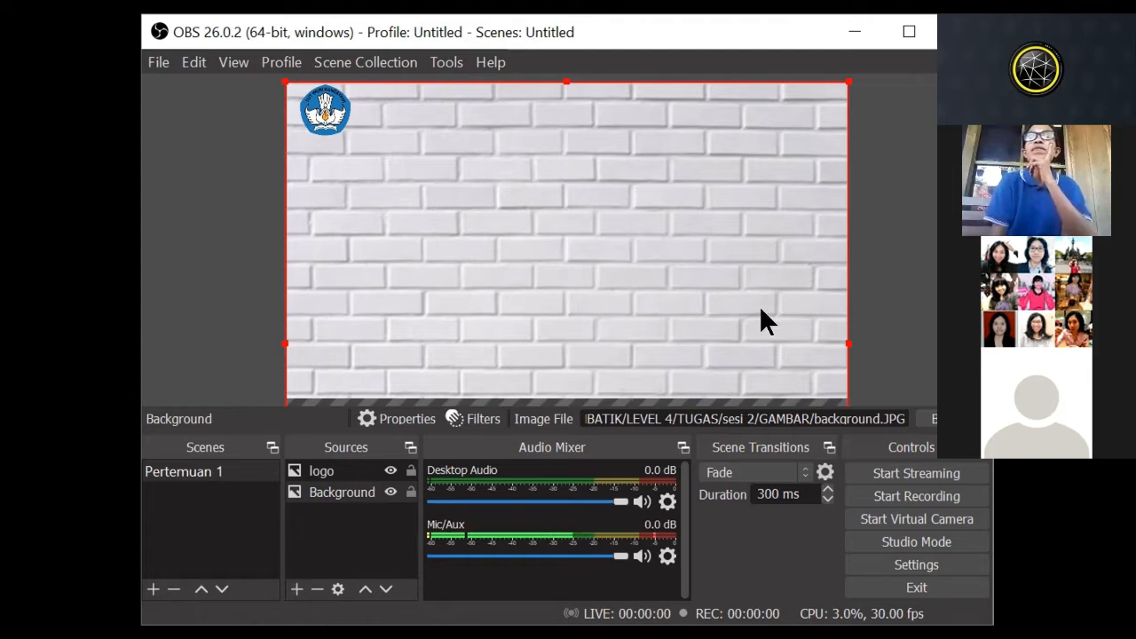
click(925, 279)
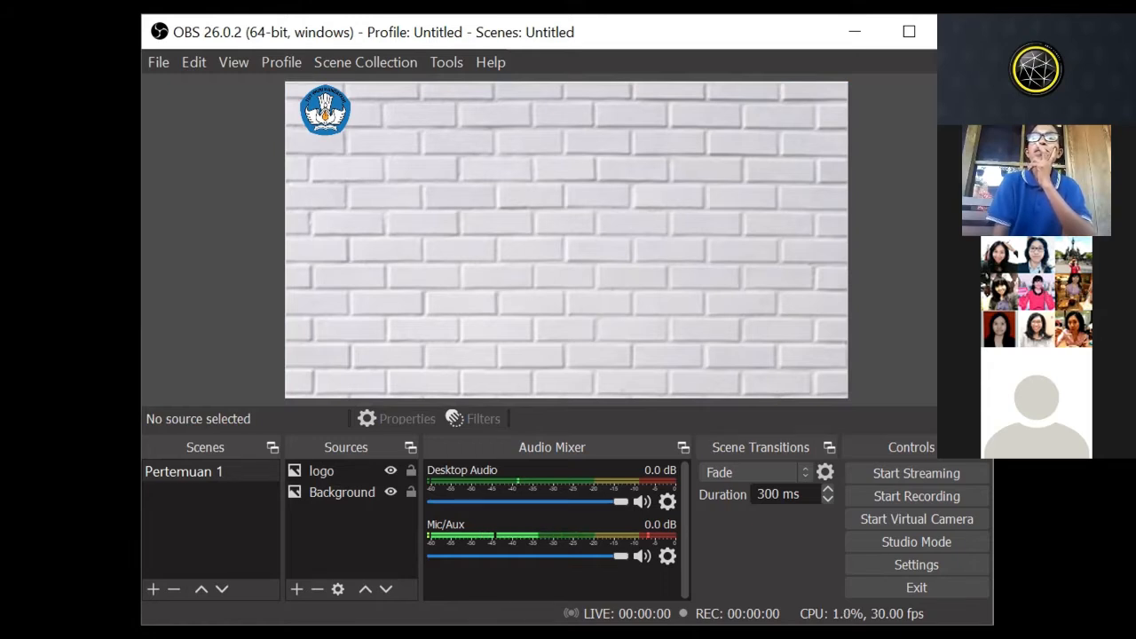
key(alt+Tab)
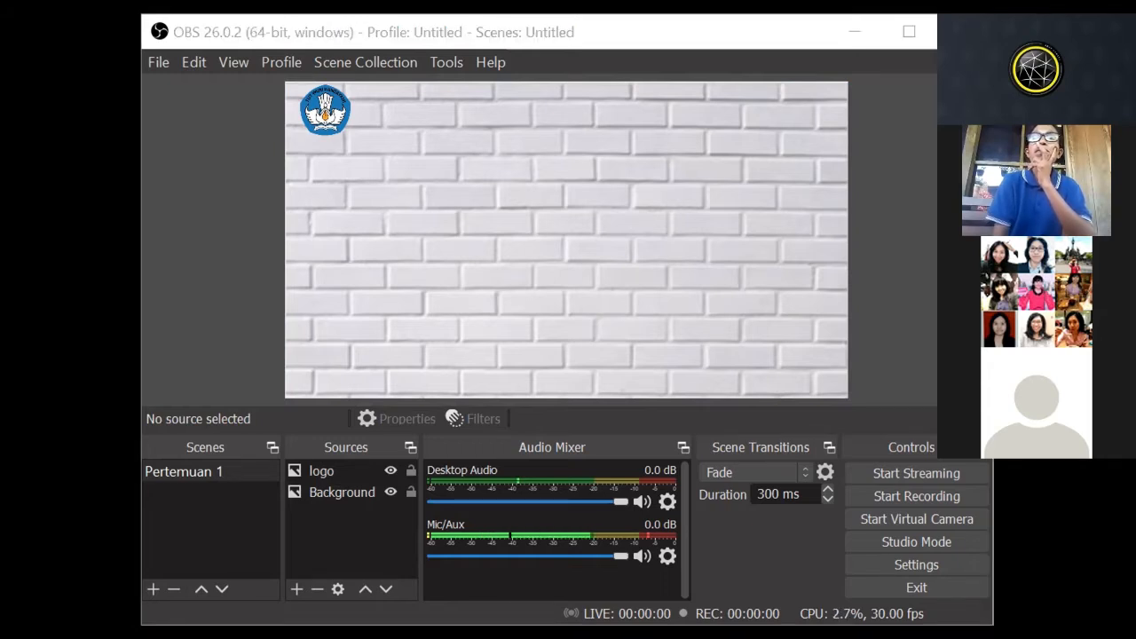
click(575, 536)
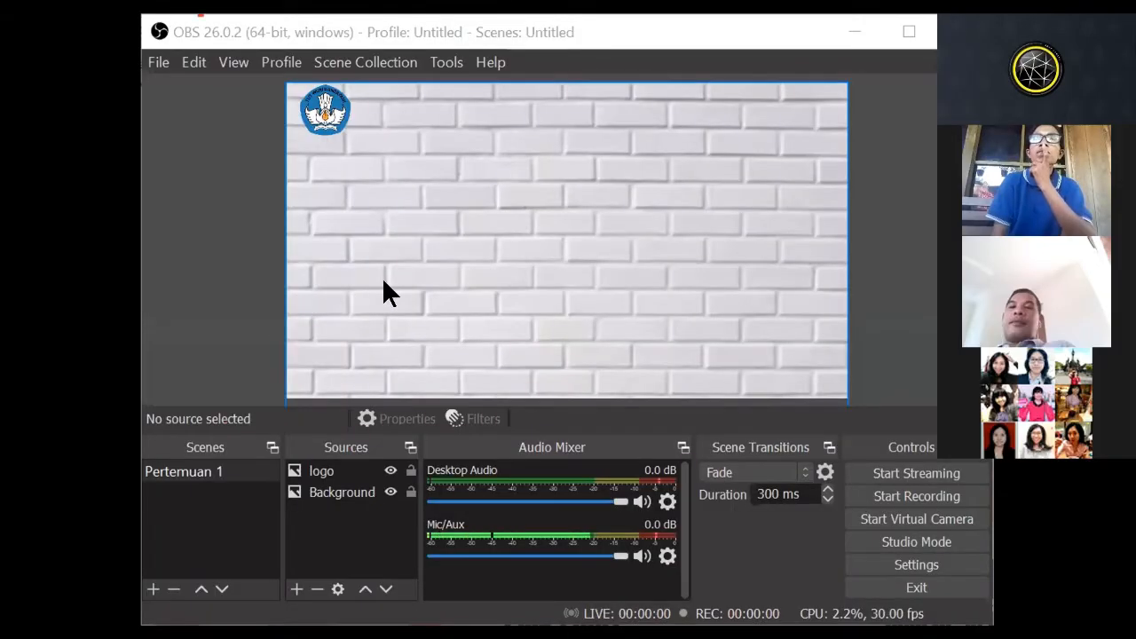
click(180, 295)
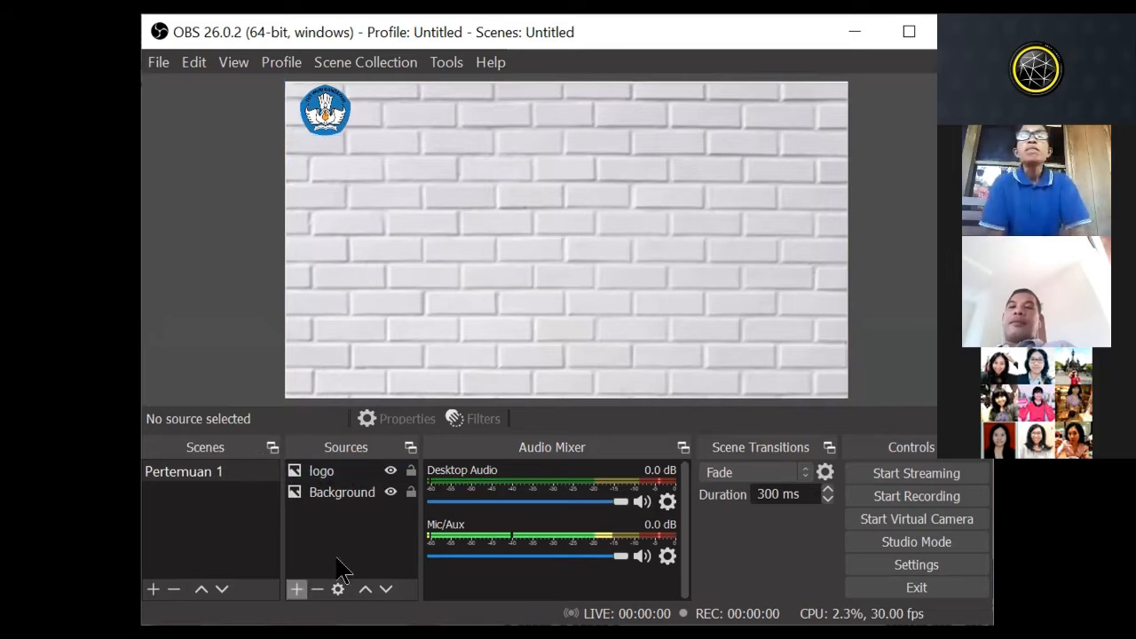
Step: Add a Window Capture source named PPT that captures the PowerPoint window of materi sesi 2
click(297, 589)
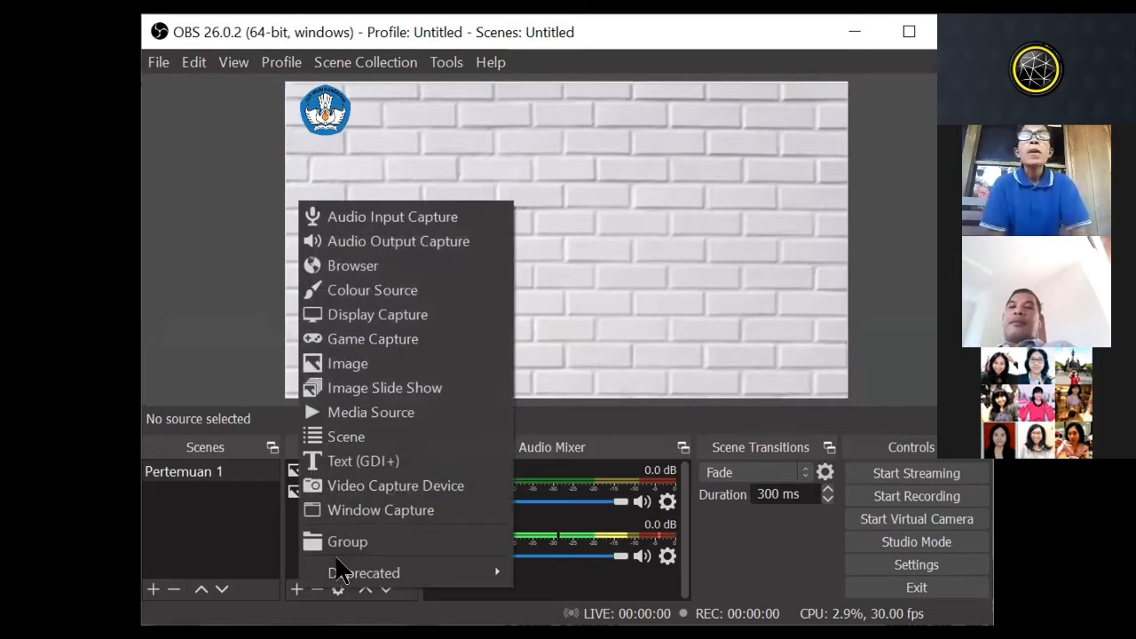
click(419, 512)
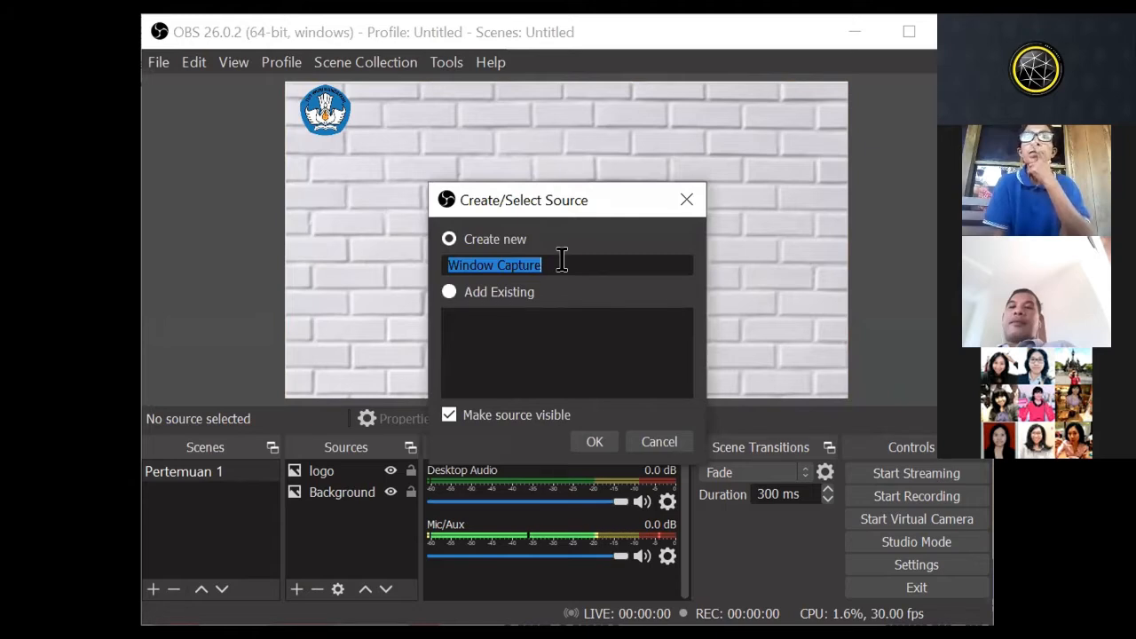
text(PPT)
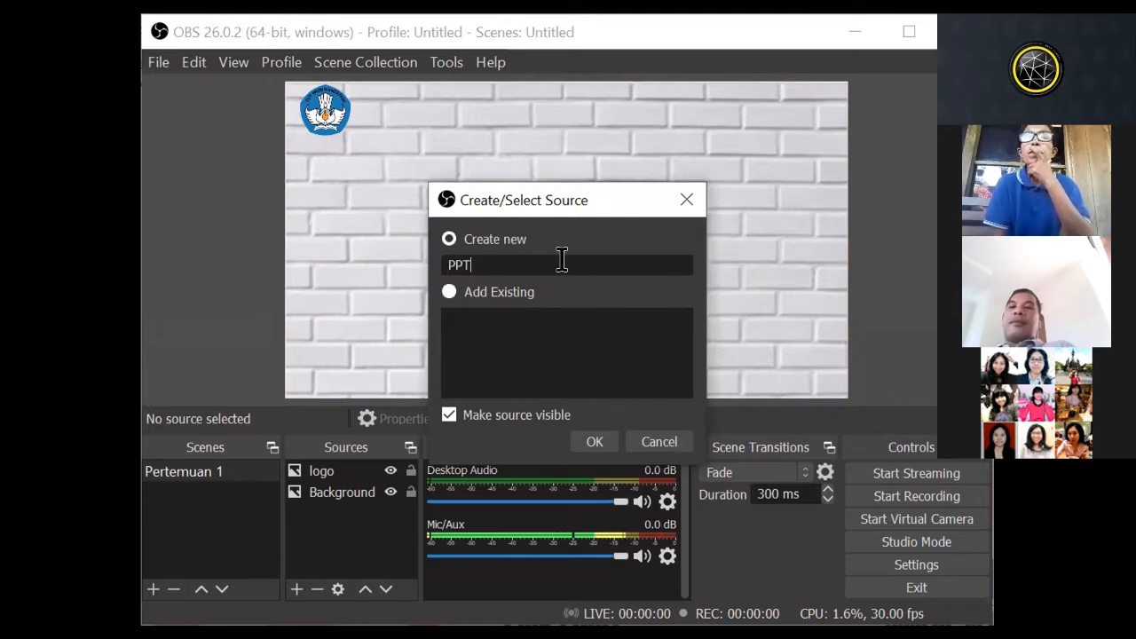
click(588, 436)
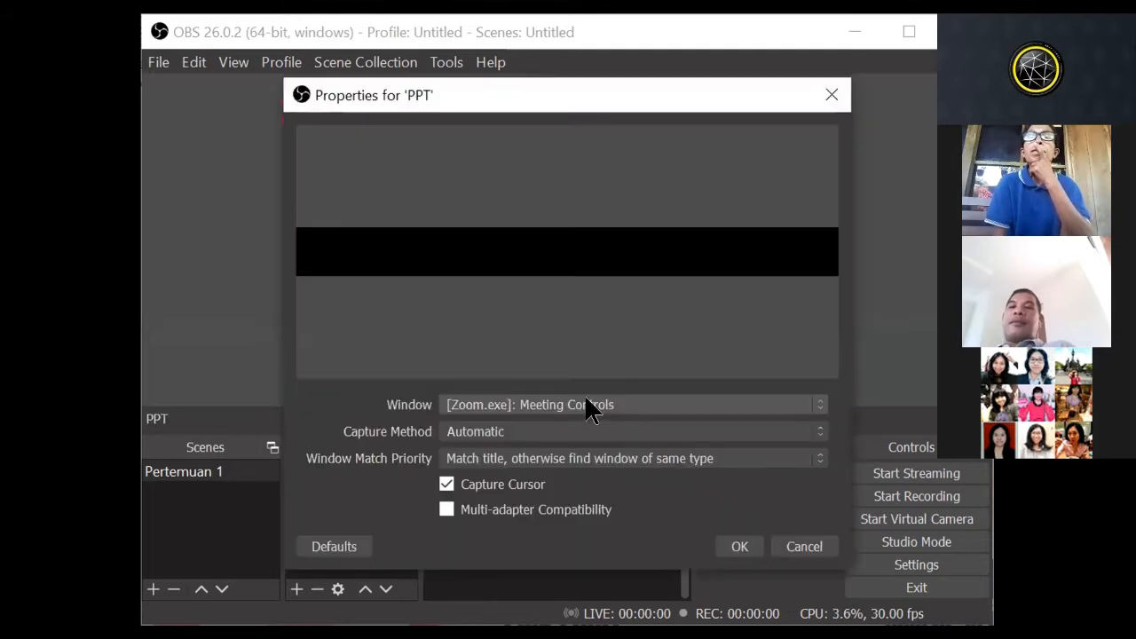
click(586, 400)
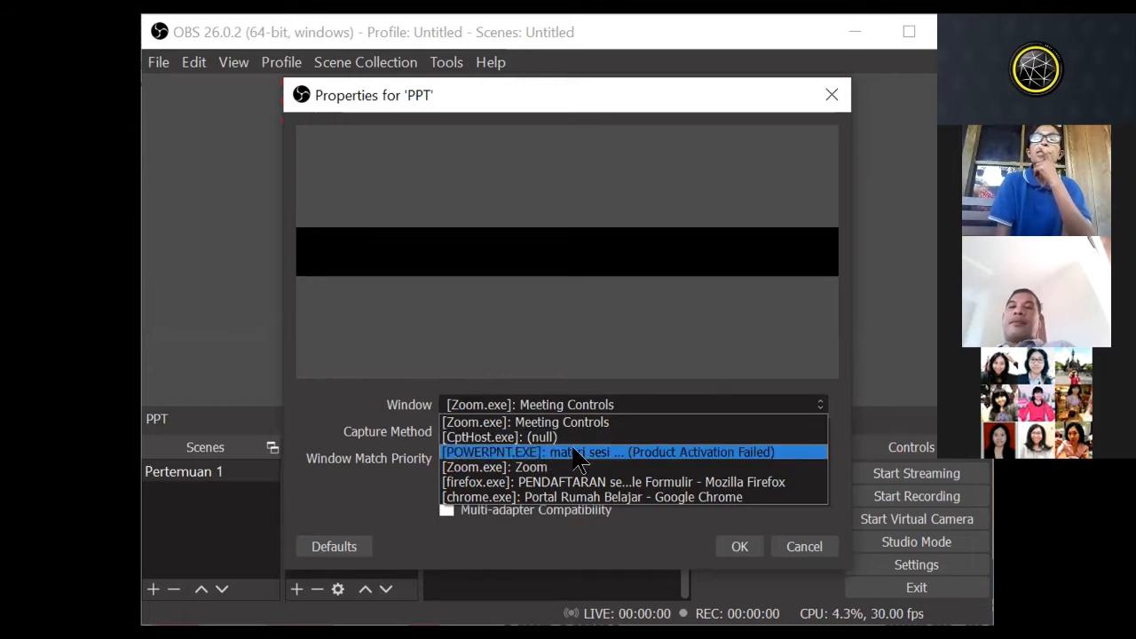
click(577, 455)
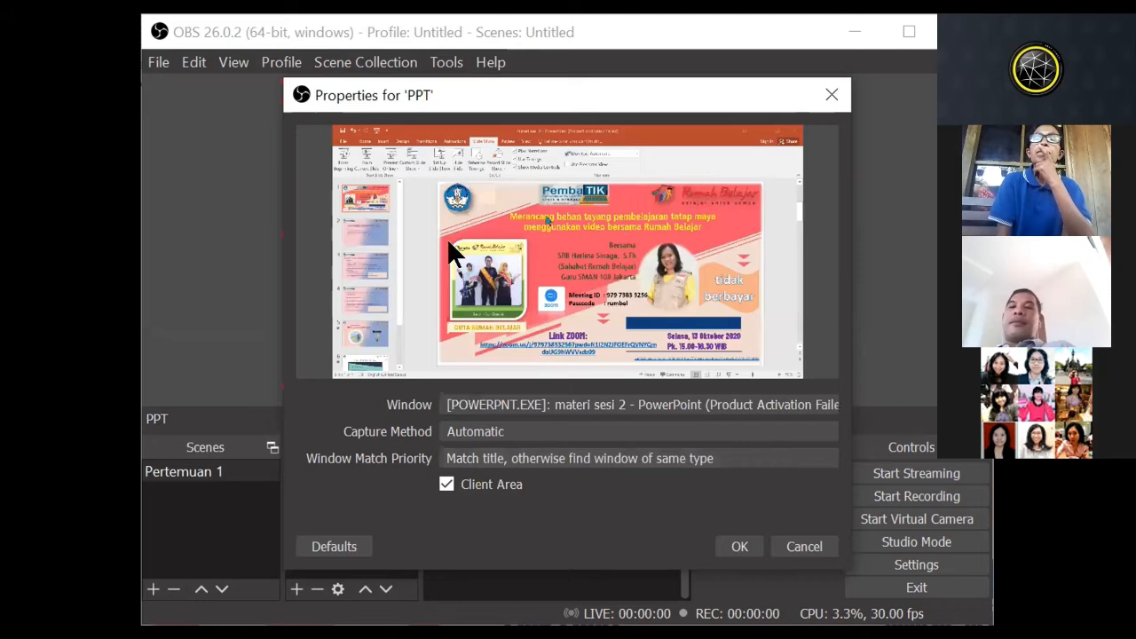
click(738, 546)
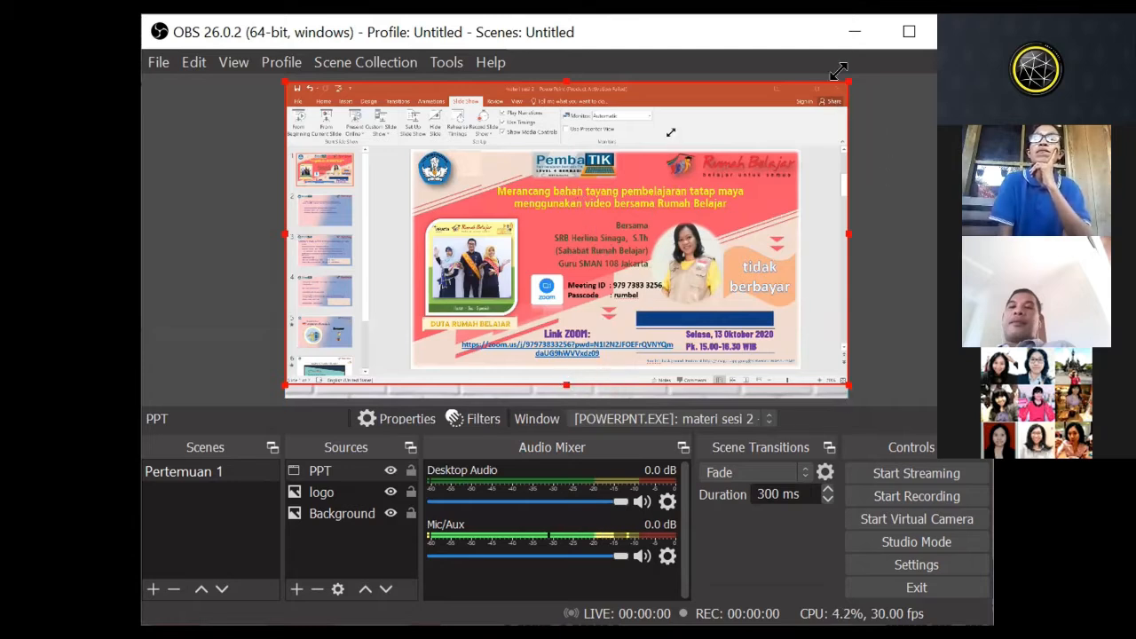
Step: Shrink the PPT source to about three quarters of the canvas width and place it below the logo
drag(827, 78, 582, 181)
drag(542, 240, 550, 199)
drag(469, 325, 474, 396)
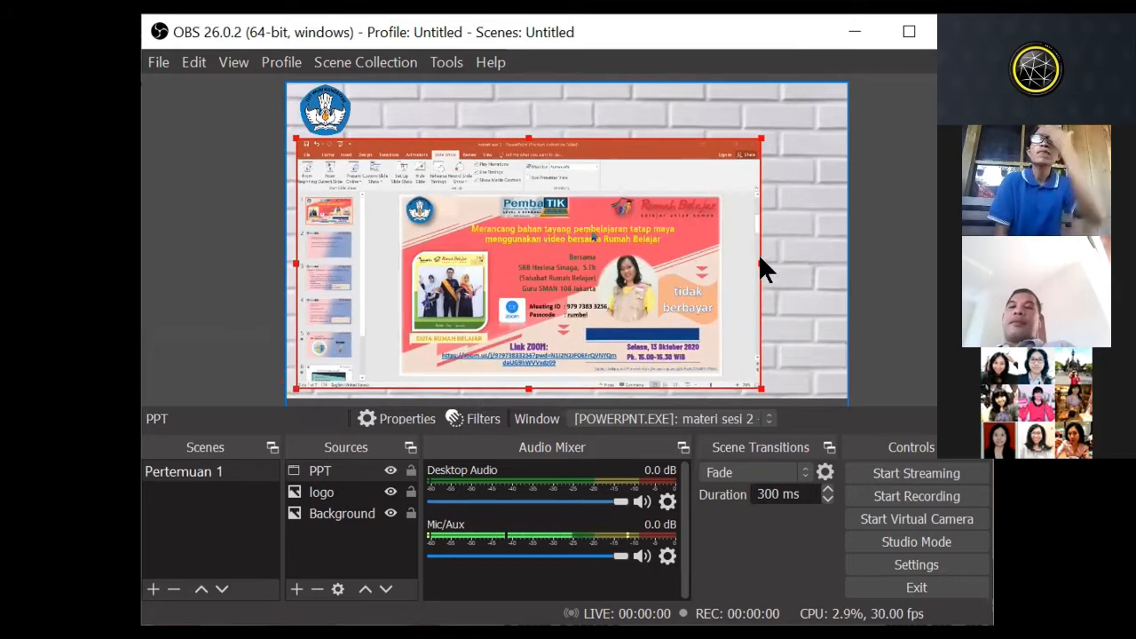
drag(752, 260, 723, 260)
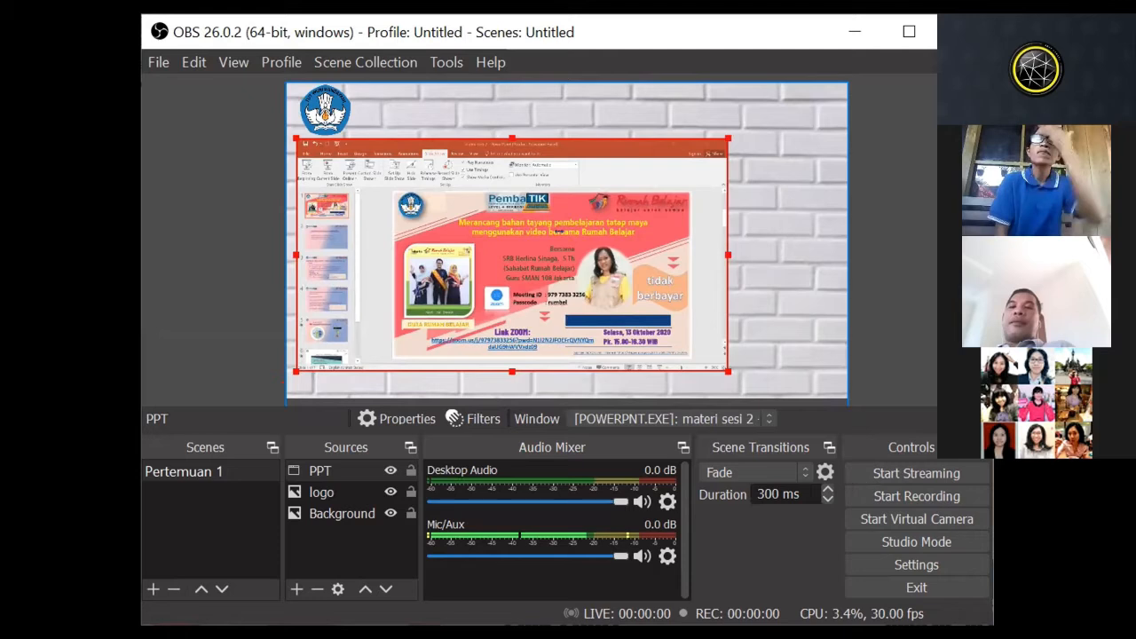
click(782, 264)
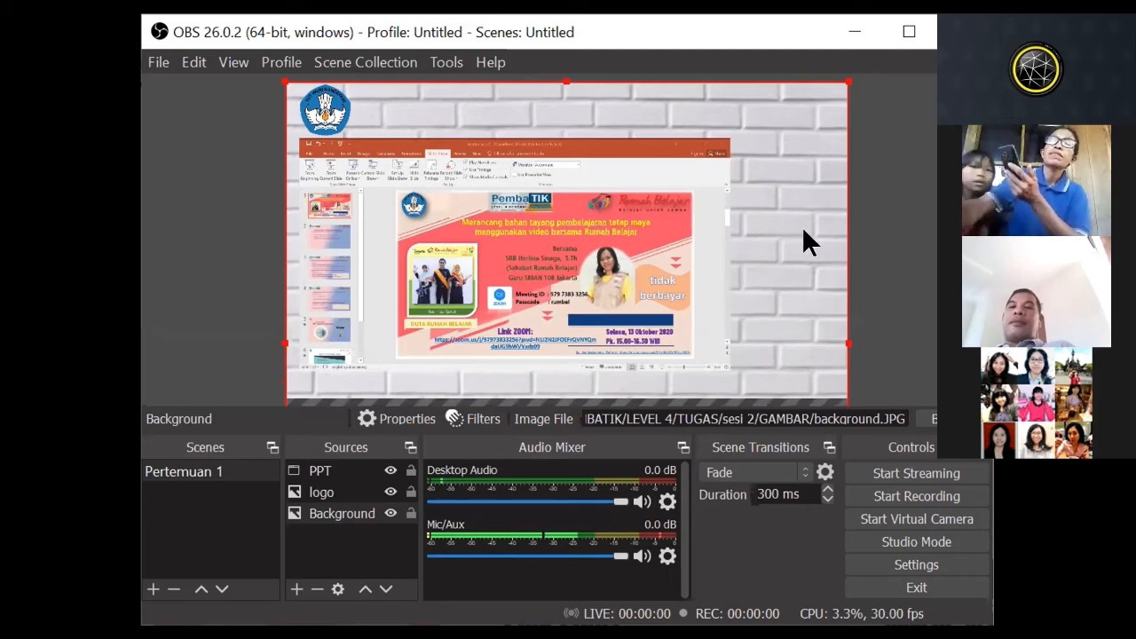
Step: Move the PPT source close to the canvas's left edge, leaving brick wall free on its right, and deselect all sources
drag(645, 233, 538, 259)
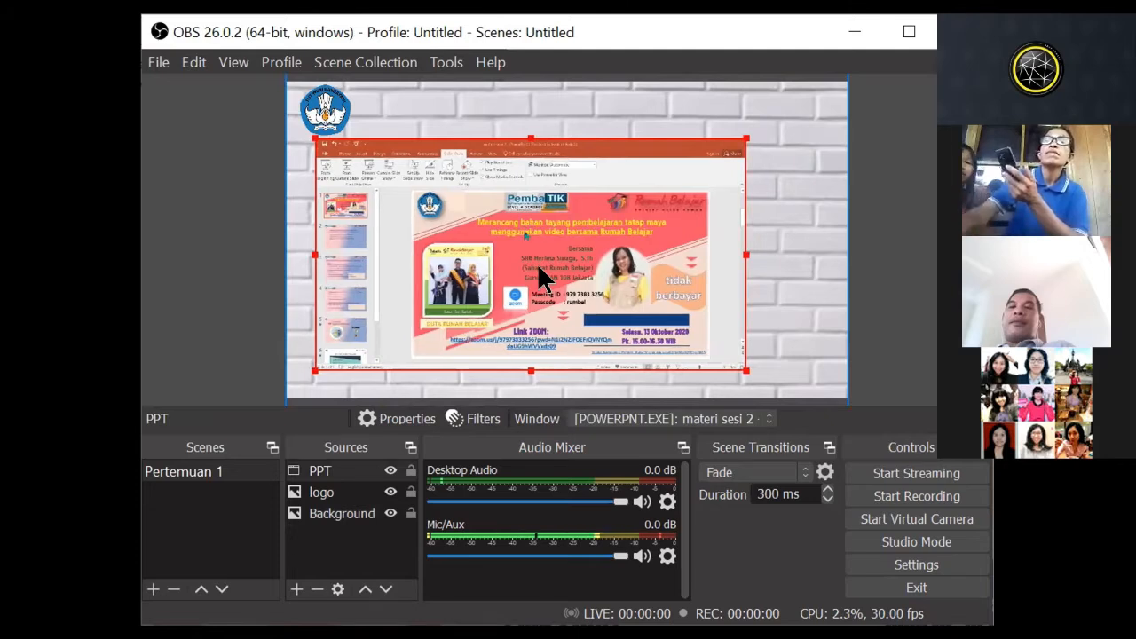
drag(539, 267, 513, 267)
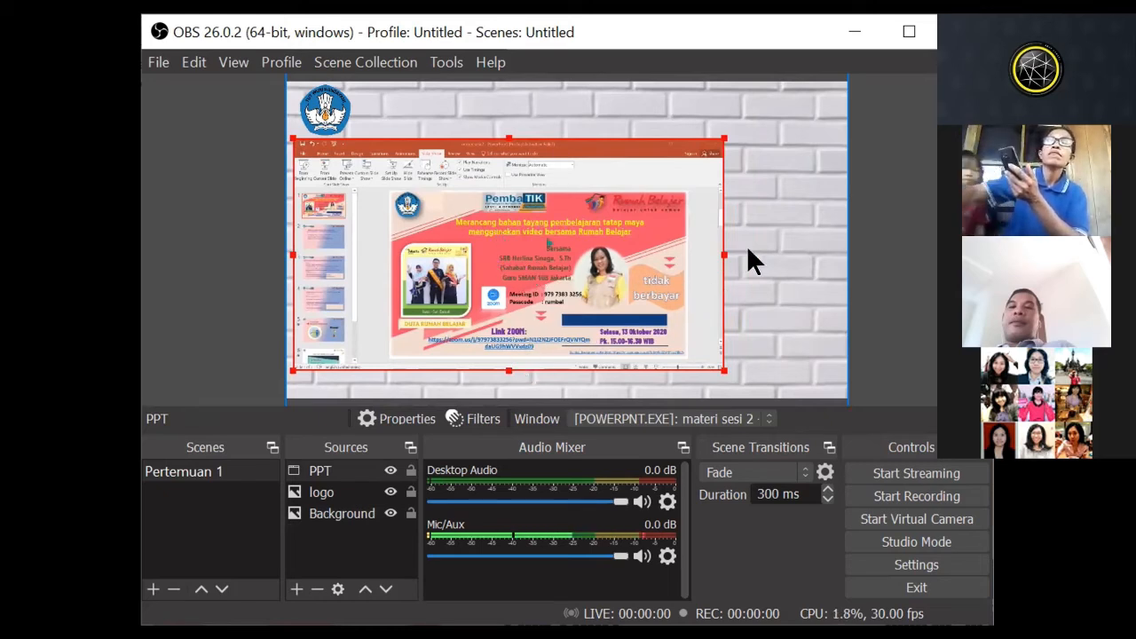
click(775, 233)
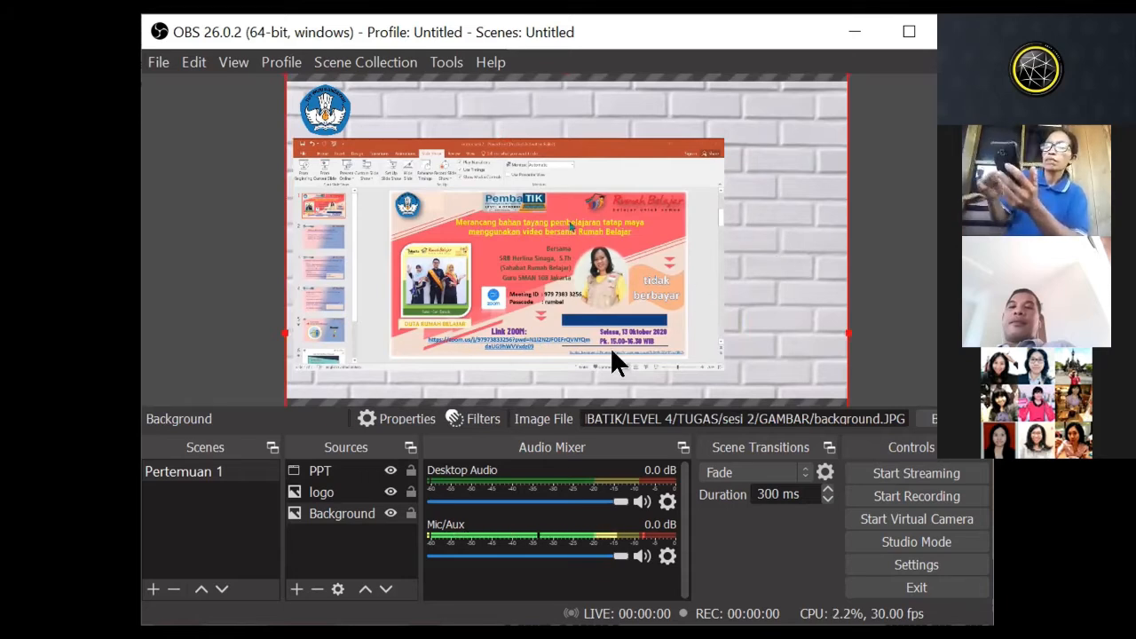
click(357, 540)
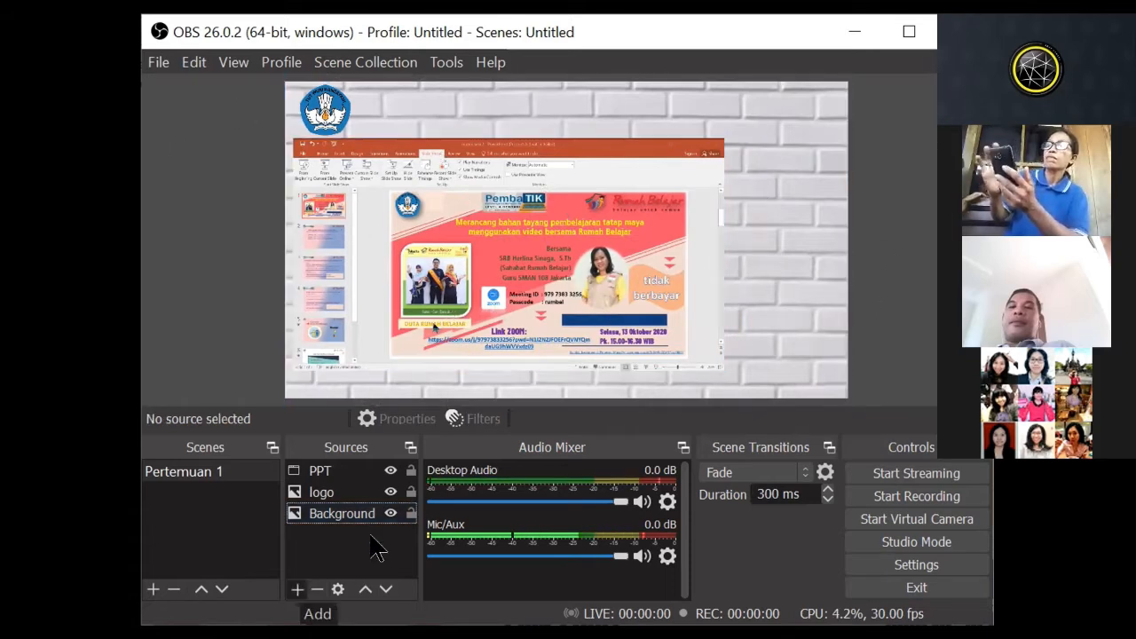
Step: Add a new Video Capture Device source named kamera saya to the Pertemuan 1 scene
click(296, 588)
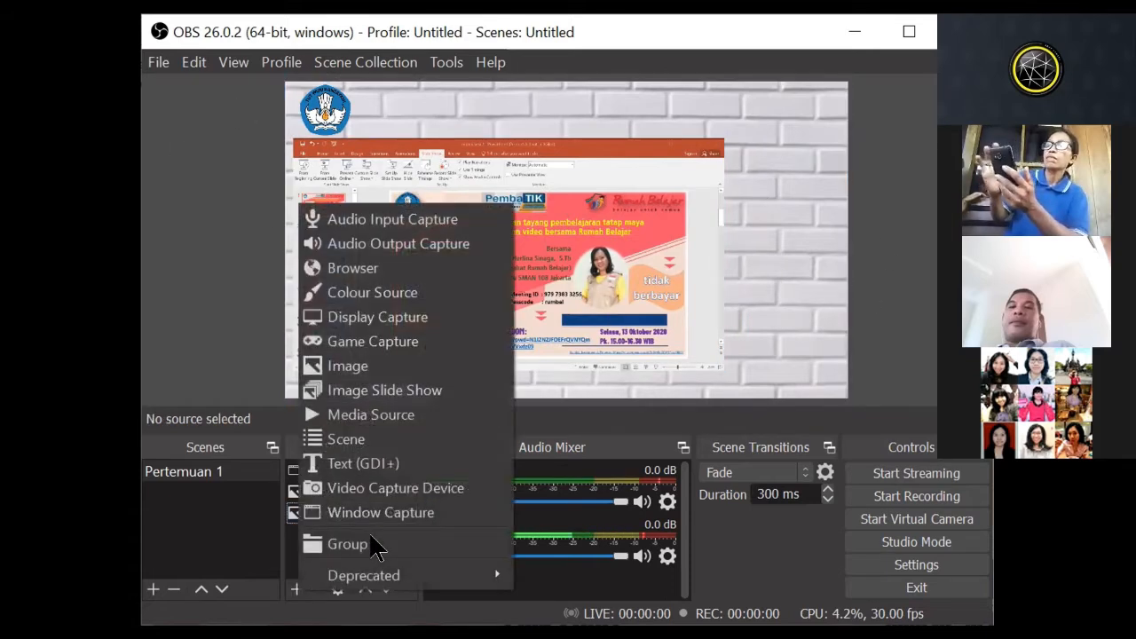
click(385, 489)
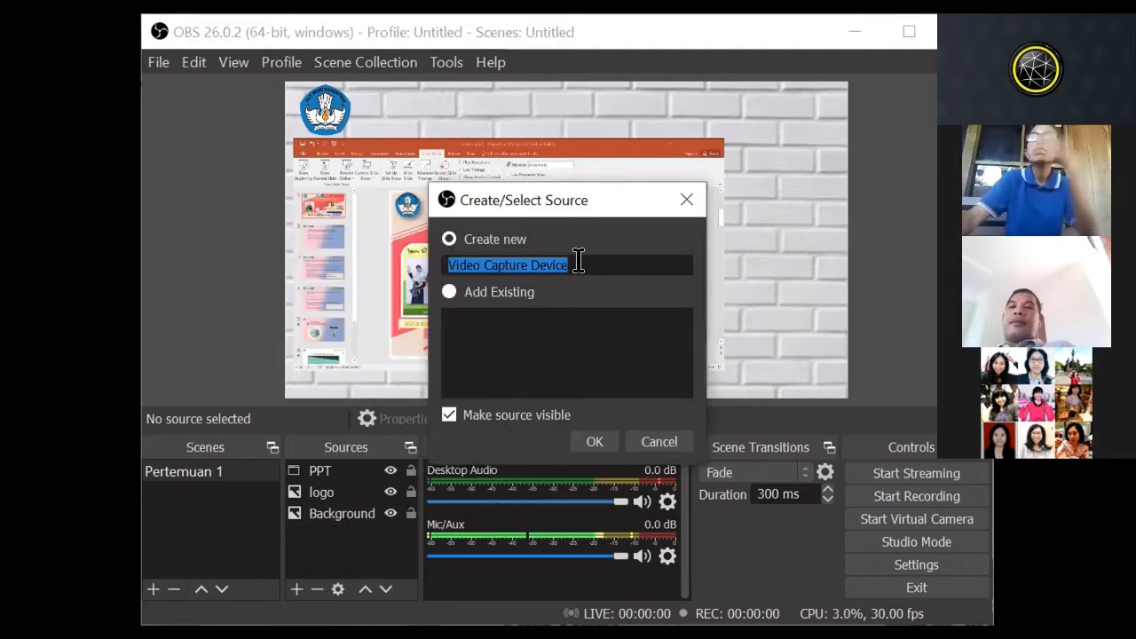
text(KAM)
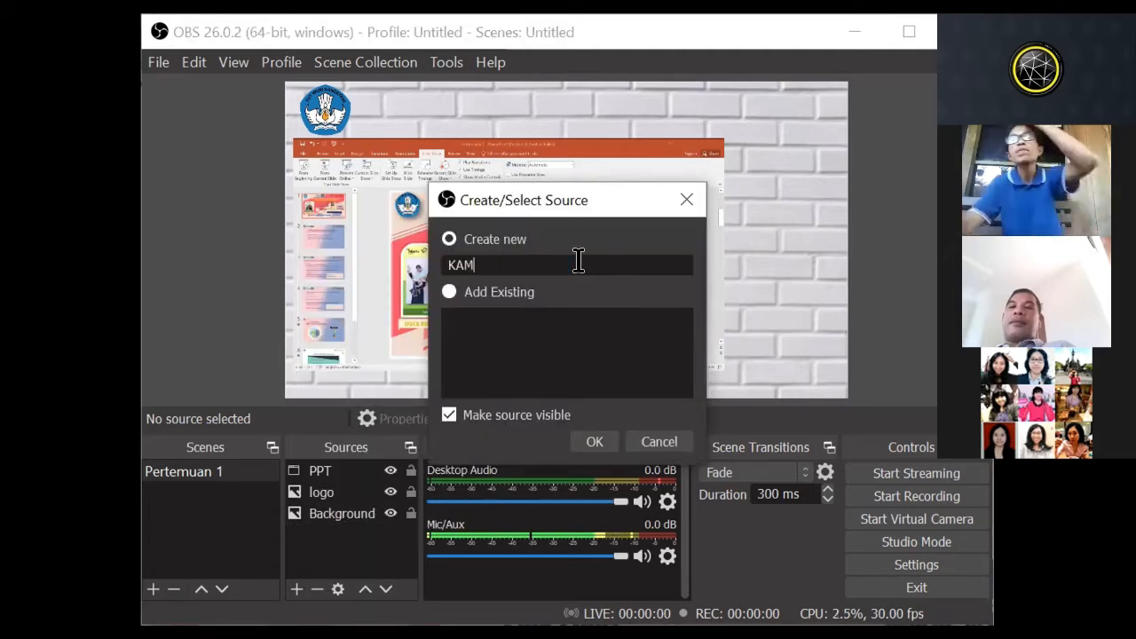
text(ERA SY)
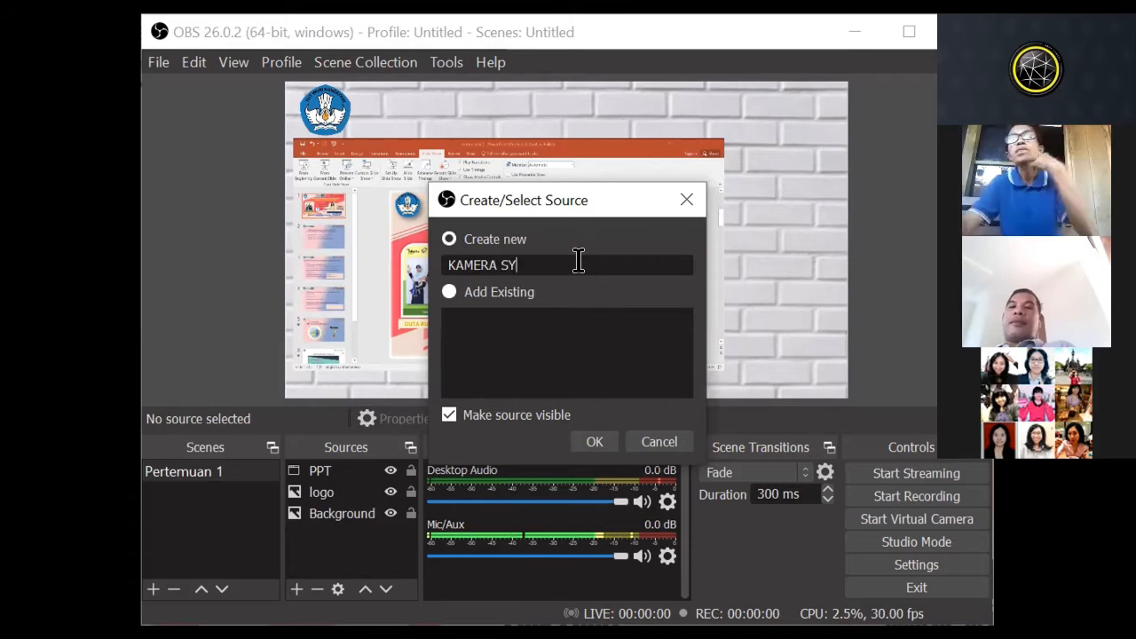
key(BackSpace)
key(BackSpace)
key(BackSpace)
key(BackSpace)
key(BackSpace)
key(BackSpace)
key(BackSpace)
key(BackSpace)
key(BackSpace)
text(kamera saya)
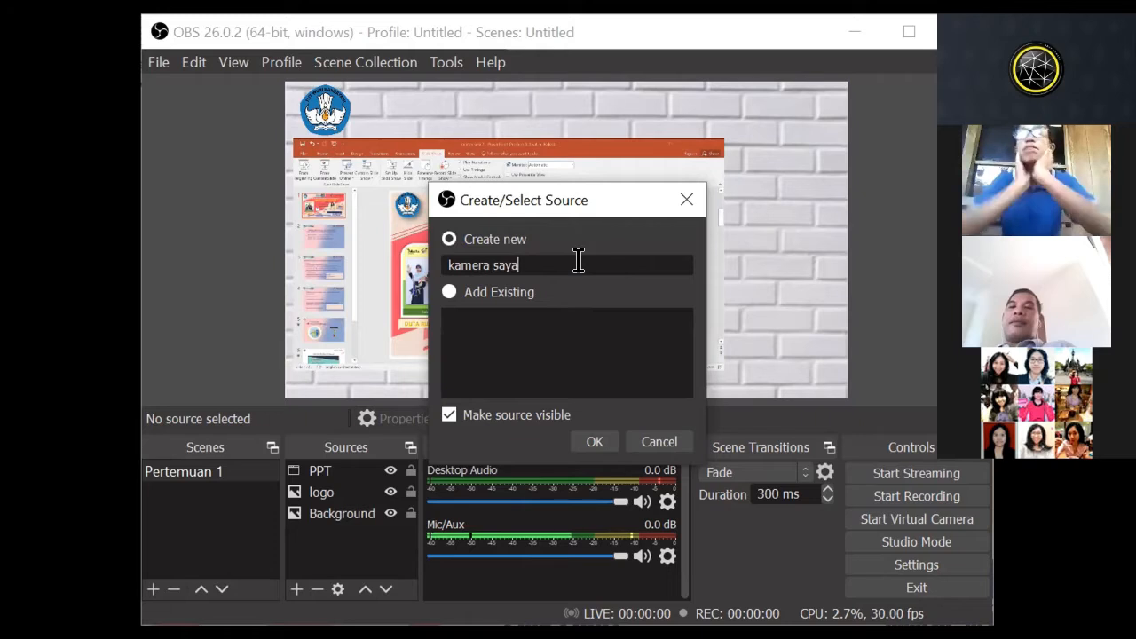
click(595, 441)
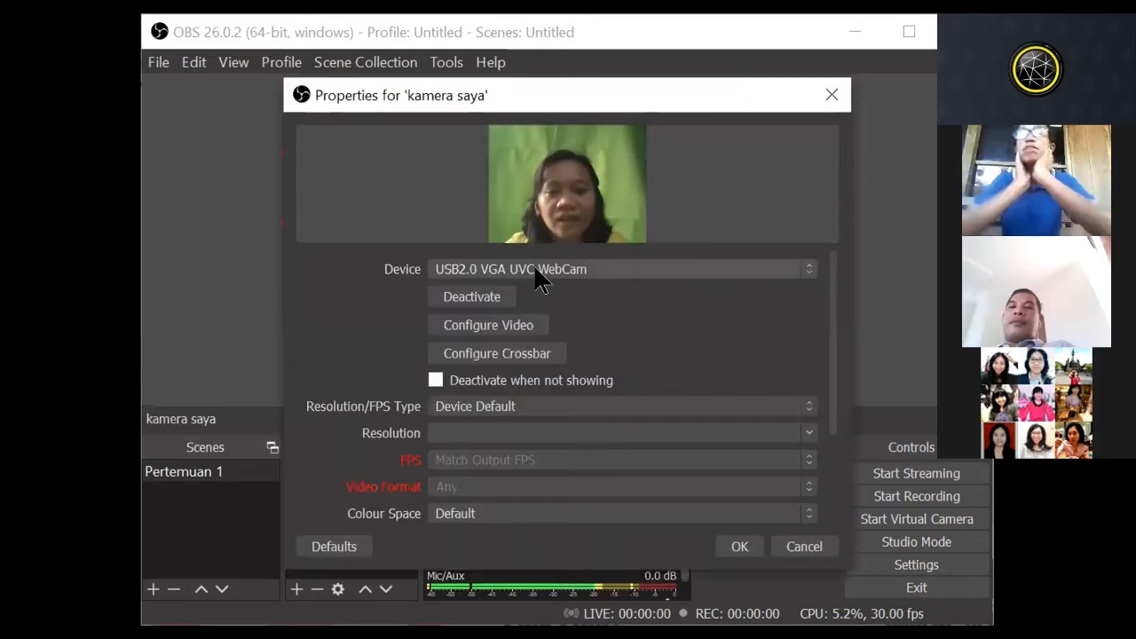
Step: Use USB2.0 VGA UVC WebCam as the kamera saya source's device and confirm its properties
click(540, 275)
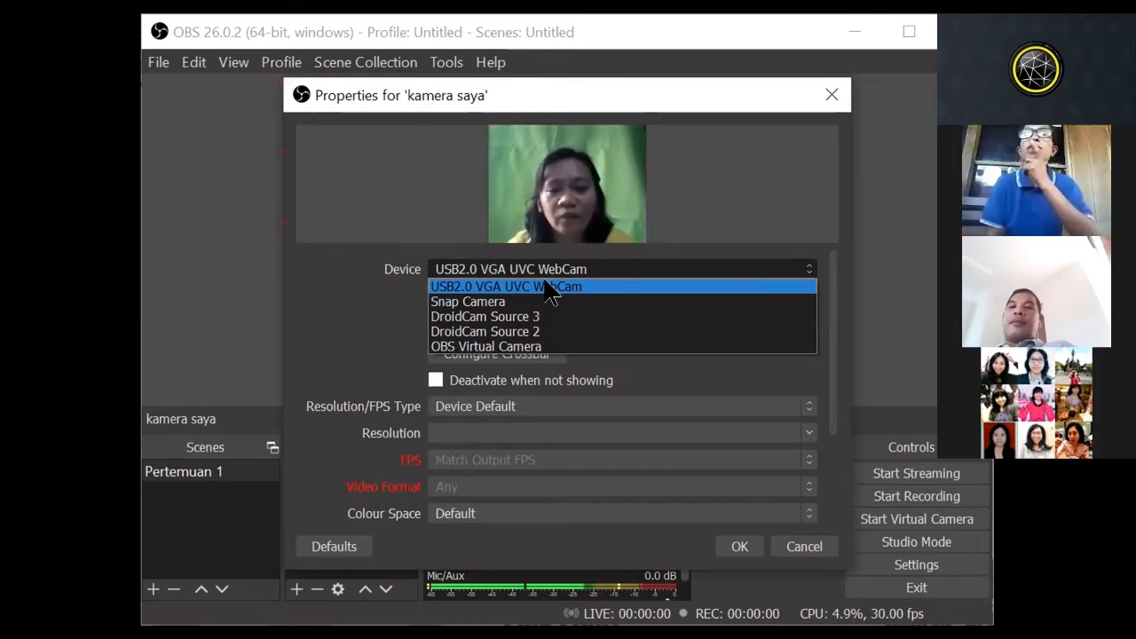
click(552, 288)
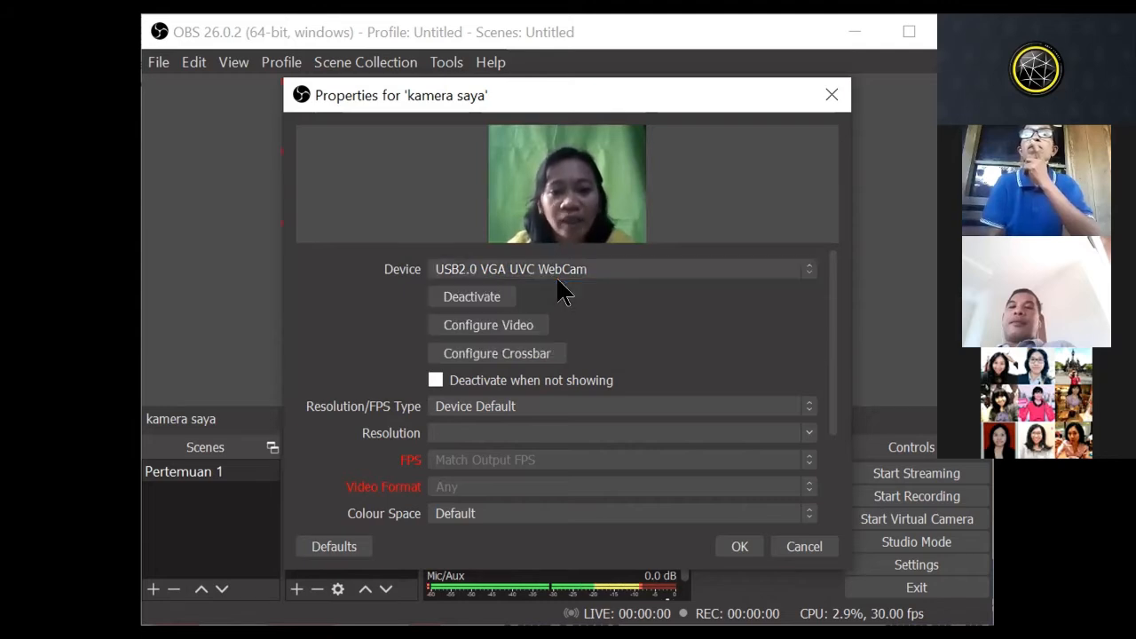
click(740, 547)
Step: Shrink the kamera saya picture to a small frame and place it over the right side of the presentation
drag(399, 106, 747, 215)
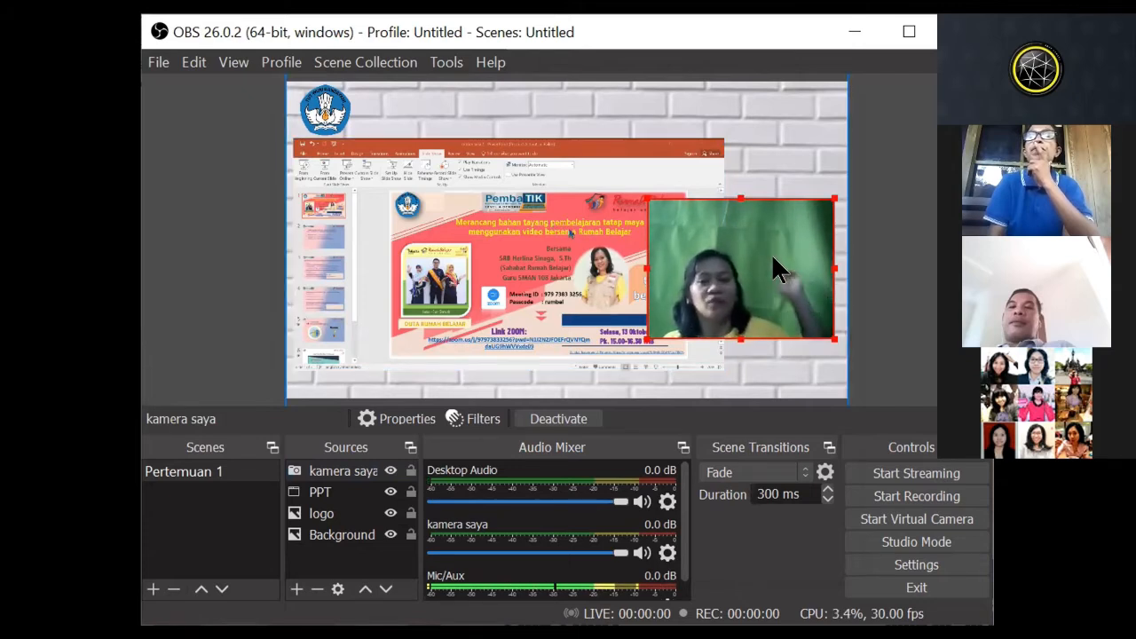
drag(772, 255, 770, 256)
drag(737, 332, 754, 272)
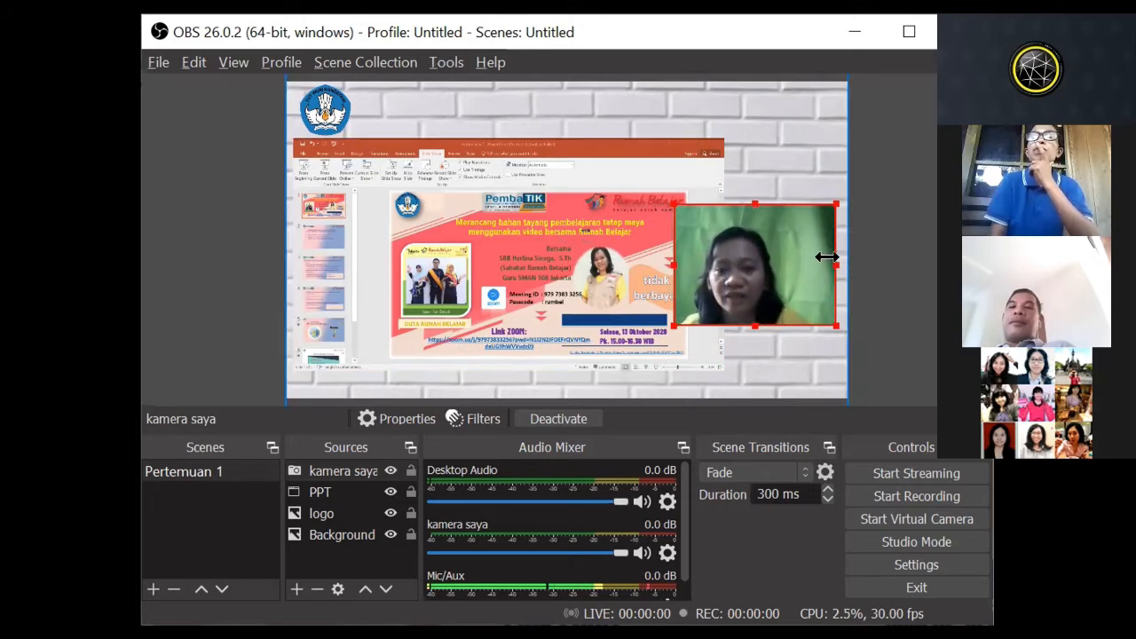
Step: Crop the right side of the camera picture and set it, slightly enlarged, against the canvas's right edge
drag(827, 257, 814, 256)
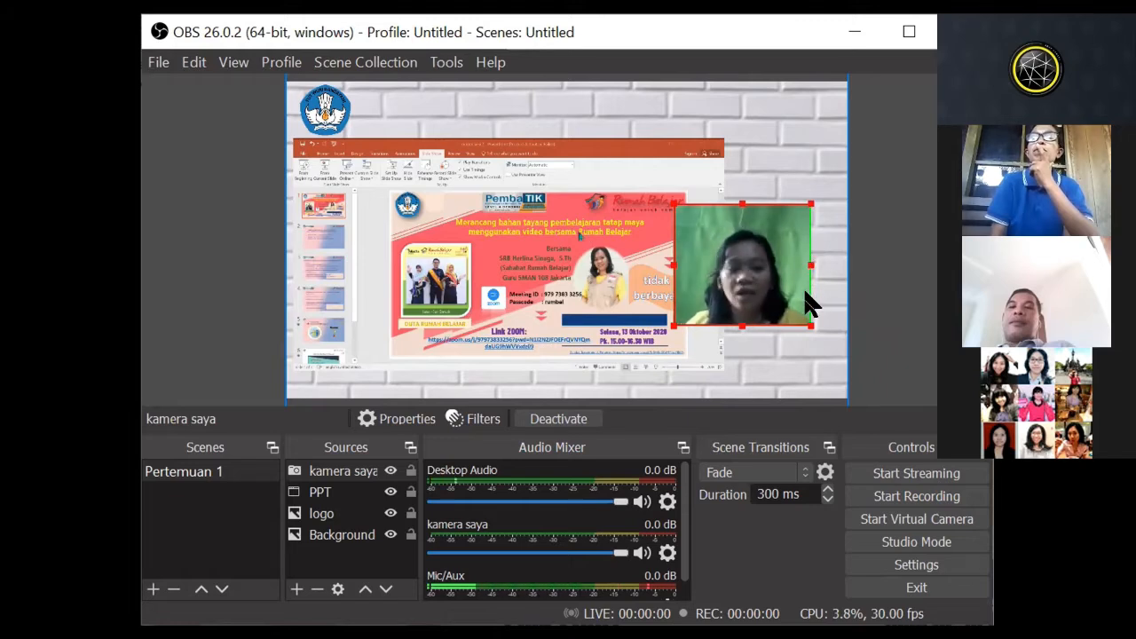
drag(803, 257, 827, 256)
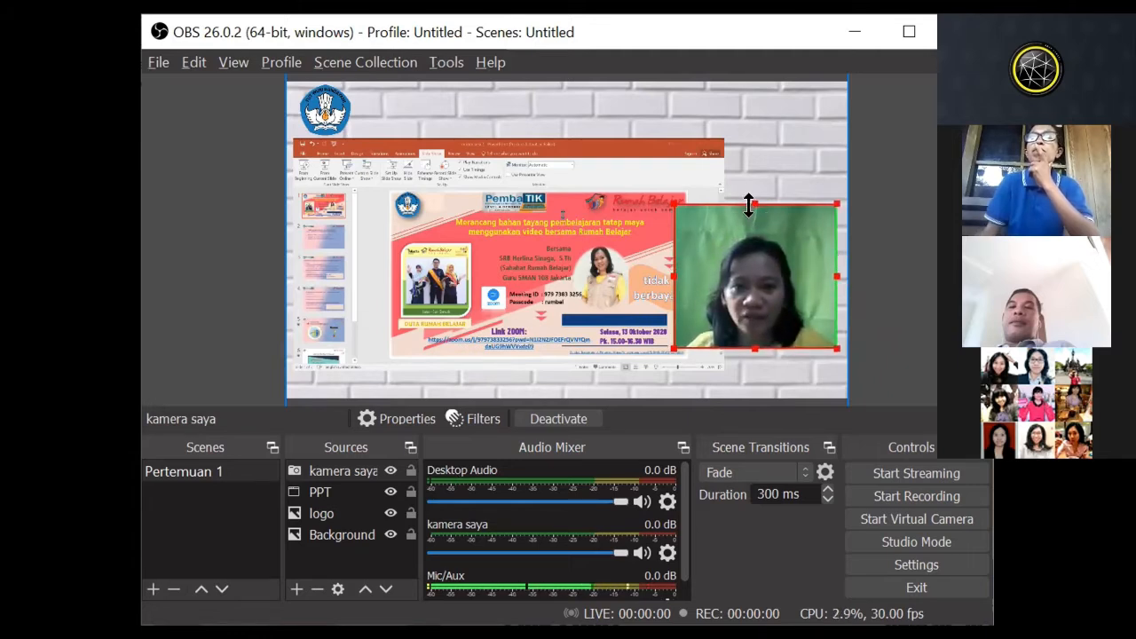
drag(748, 211, 749, 194)
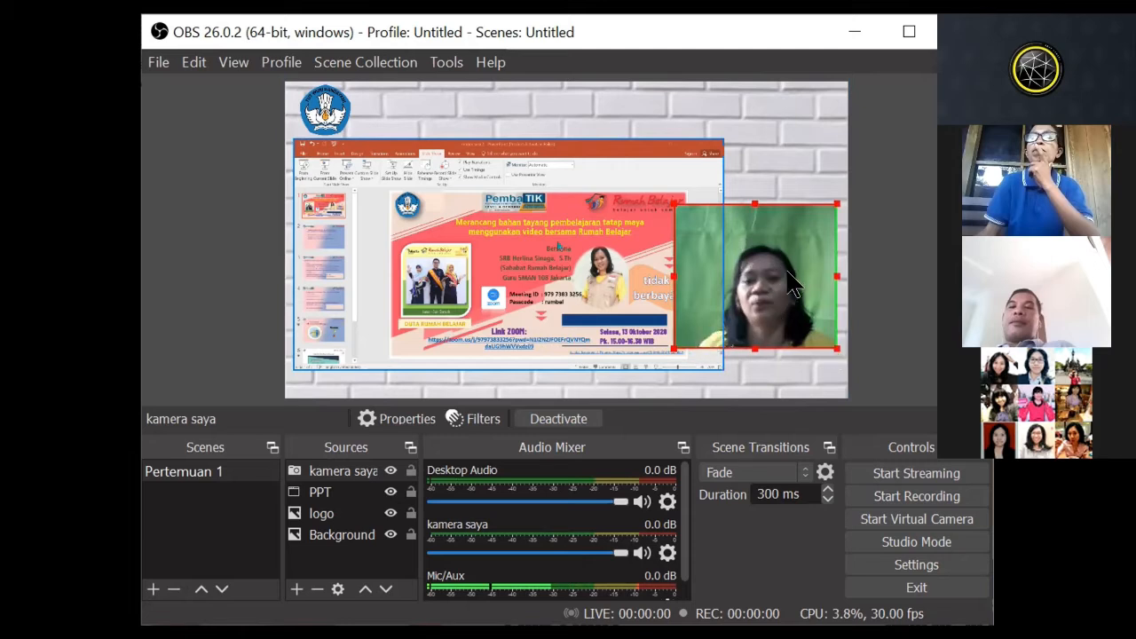
drag(790, 281, 792, 284)
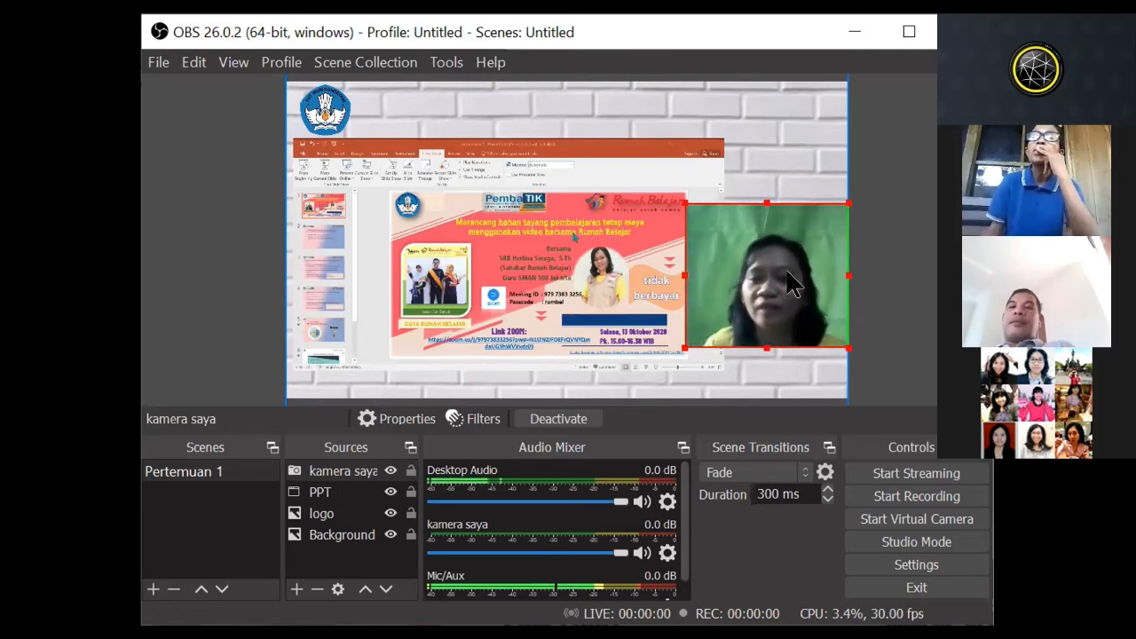
click(772, 372)
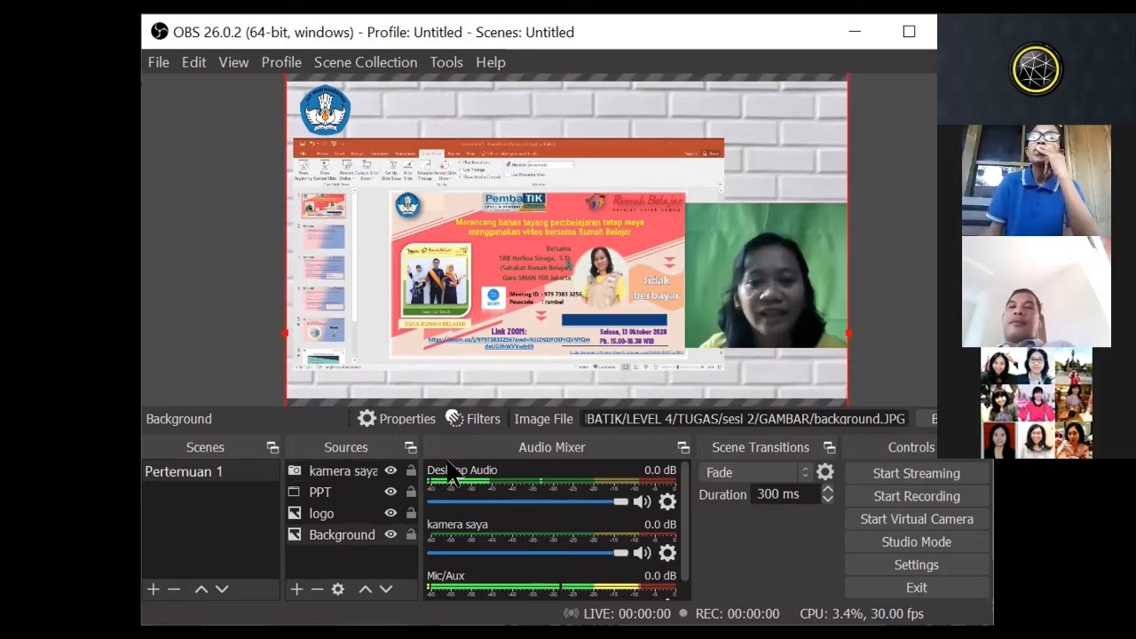
Step: Add a green Chroma Key effect filter to the kamera saya source, with similarity 407 and smoothness 132
click(330, 474)
click(342, 535)
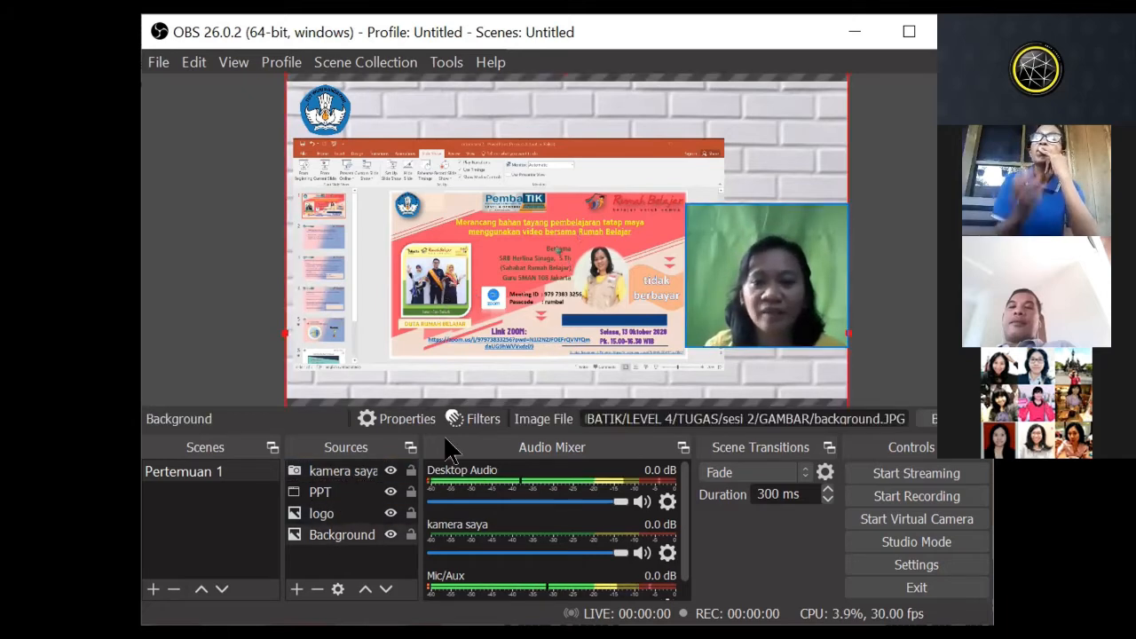
click(329, 474)
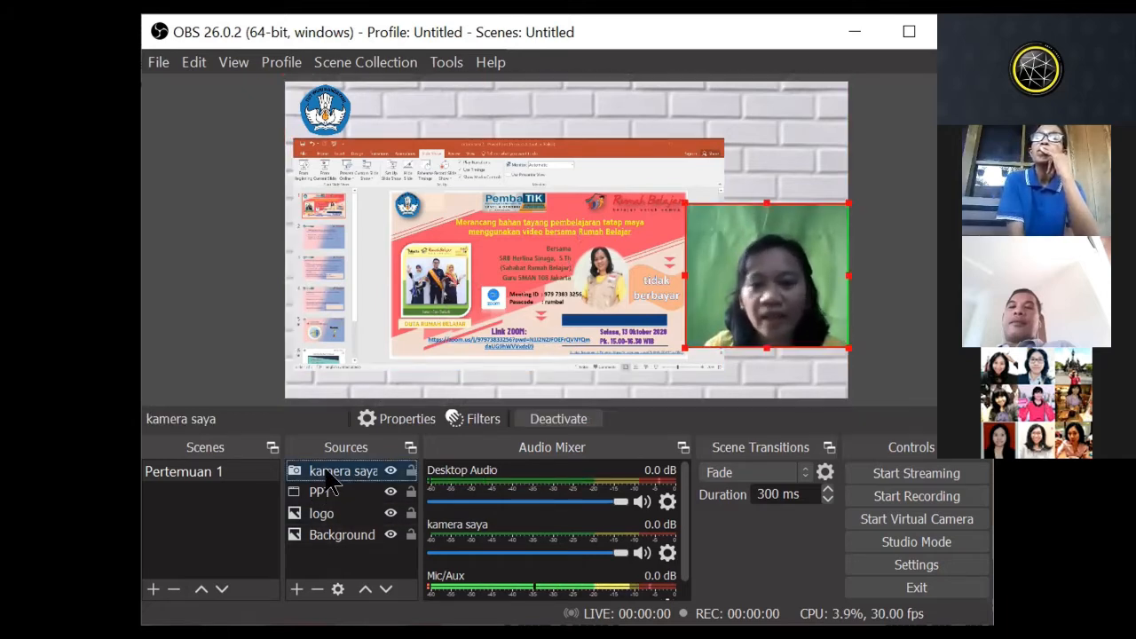
right_click(328, 476)
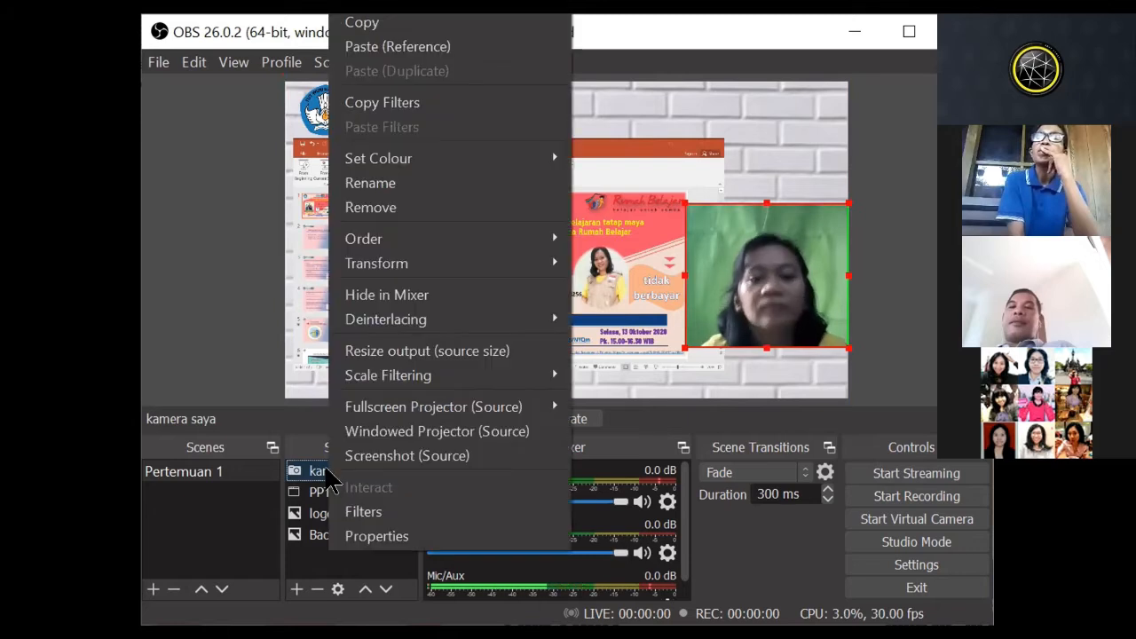
click(349, 517)
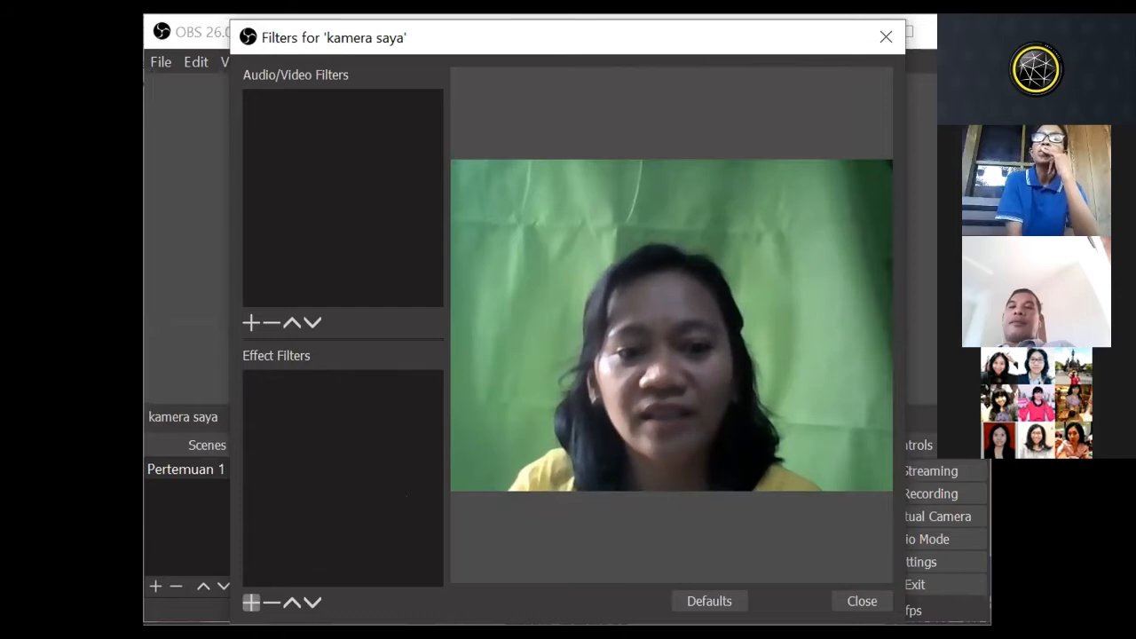
click(251, 602)
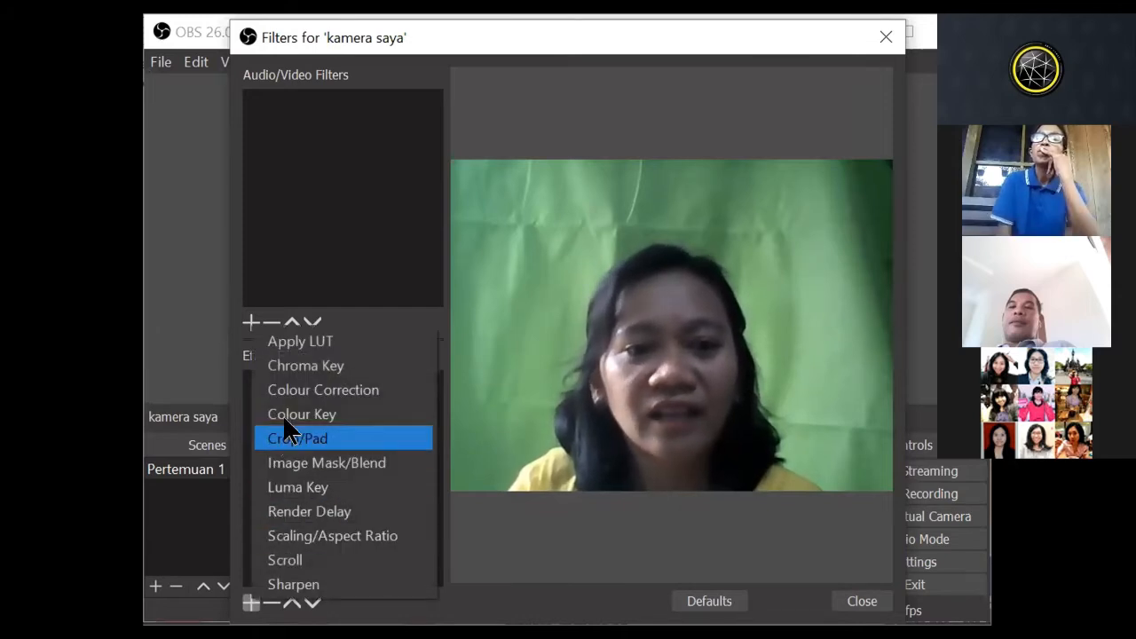
click(296, 368)
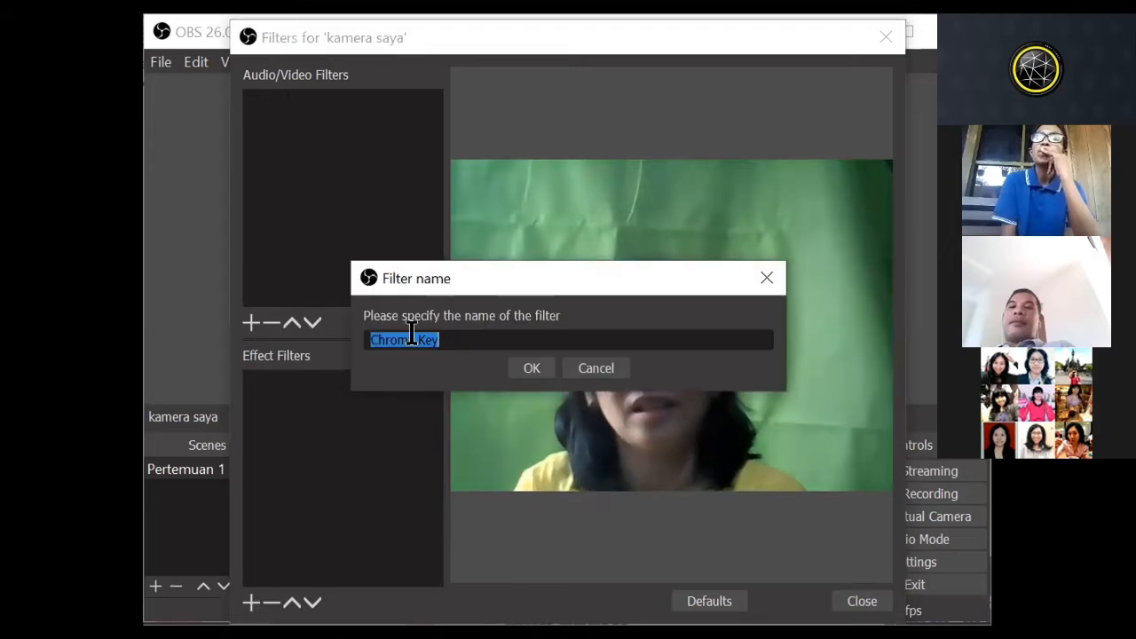
click(530, 368)
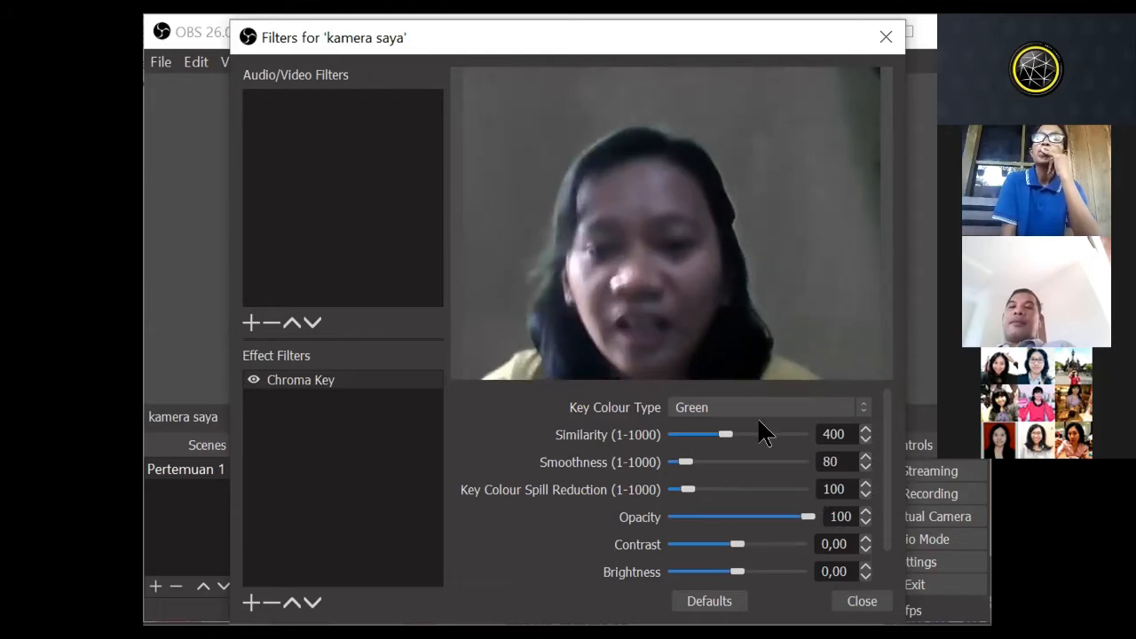
drag(721, 433, 695, 472)
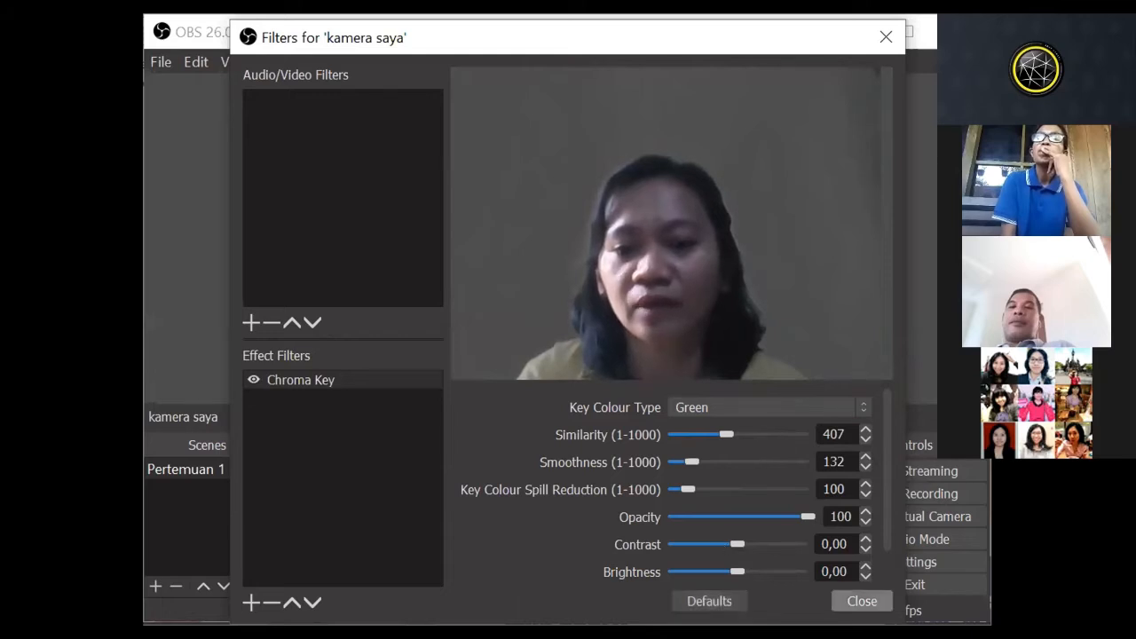
key(Return)
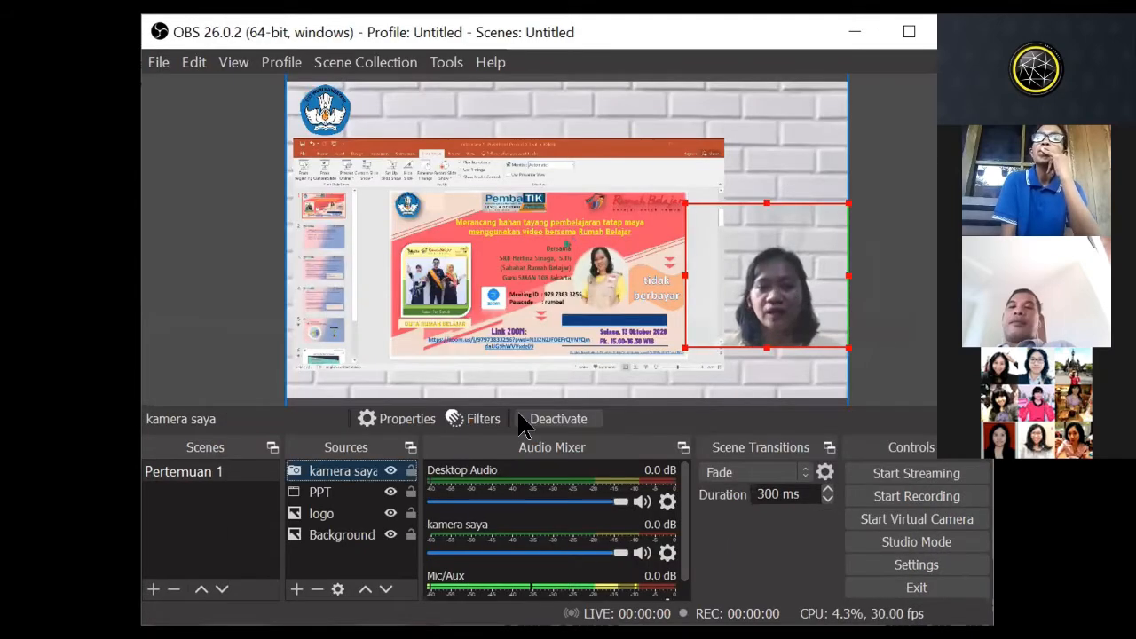
Step: Set the similarity of kamera saya's Chroma Key filter to 376
right_click(356, 467)
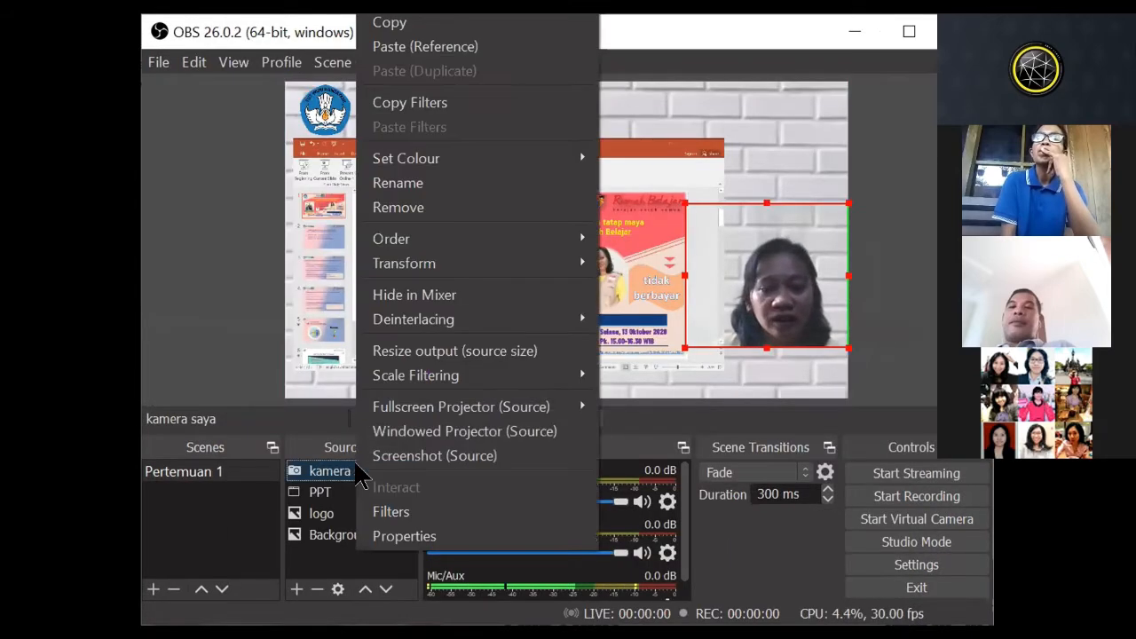
click(380, 513)
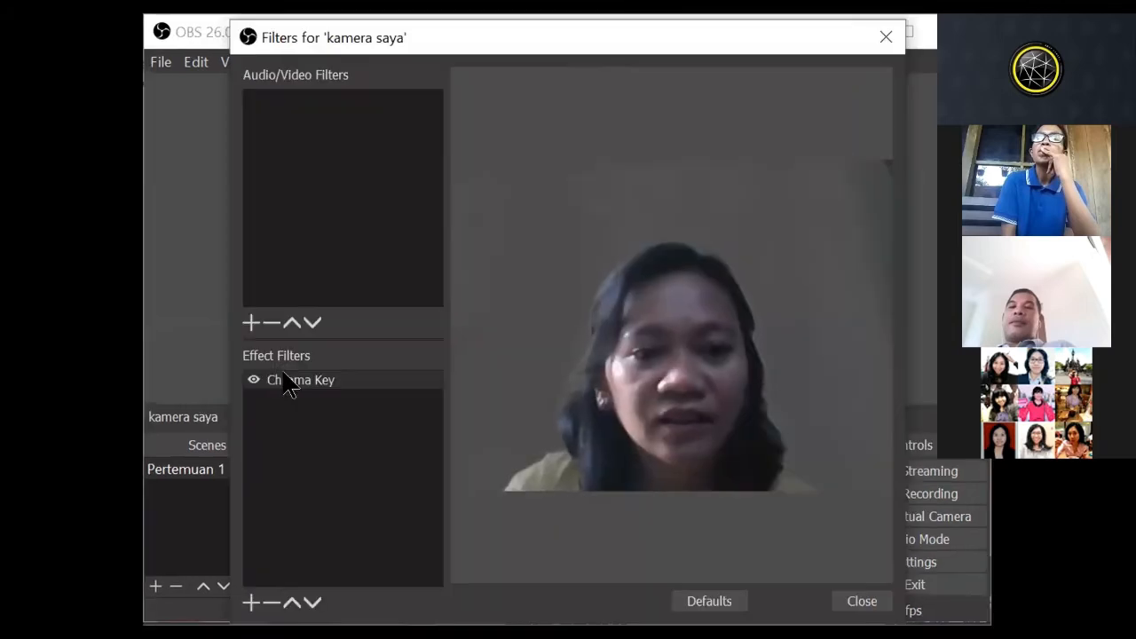
click(306, 380)
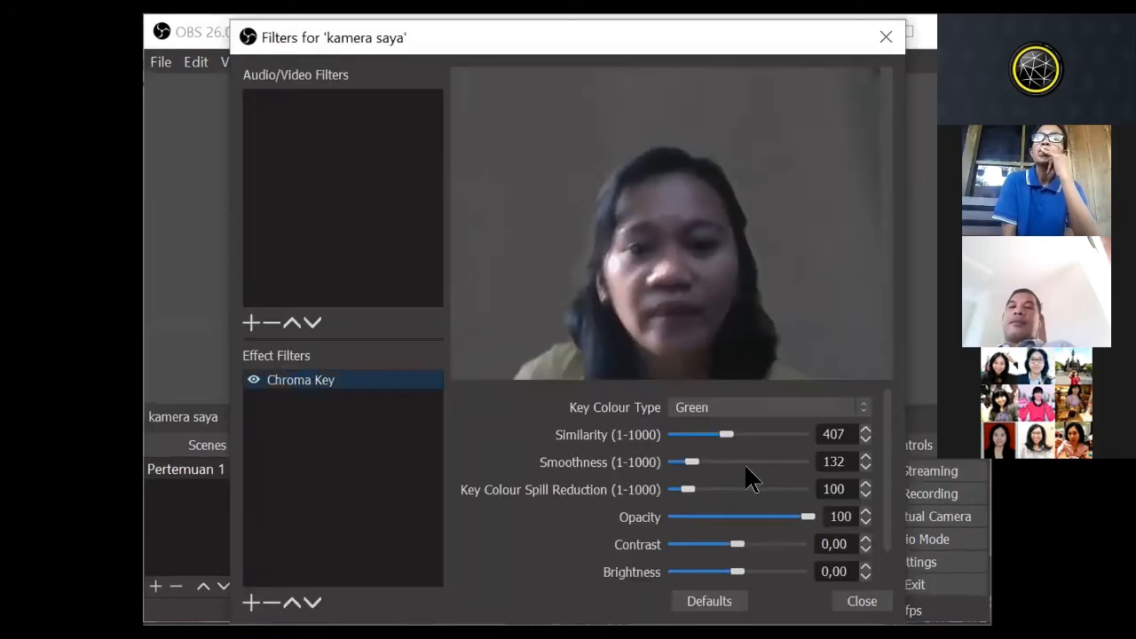
drag(722, 435, 722, 435)
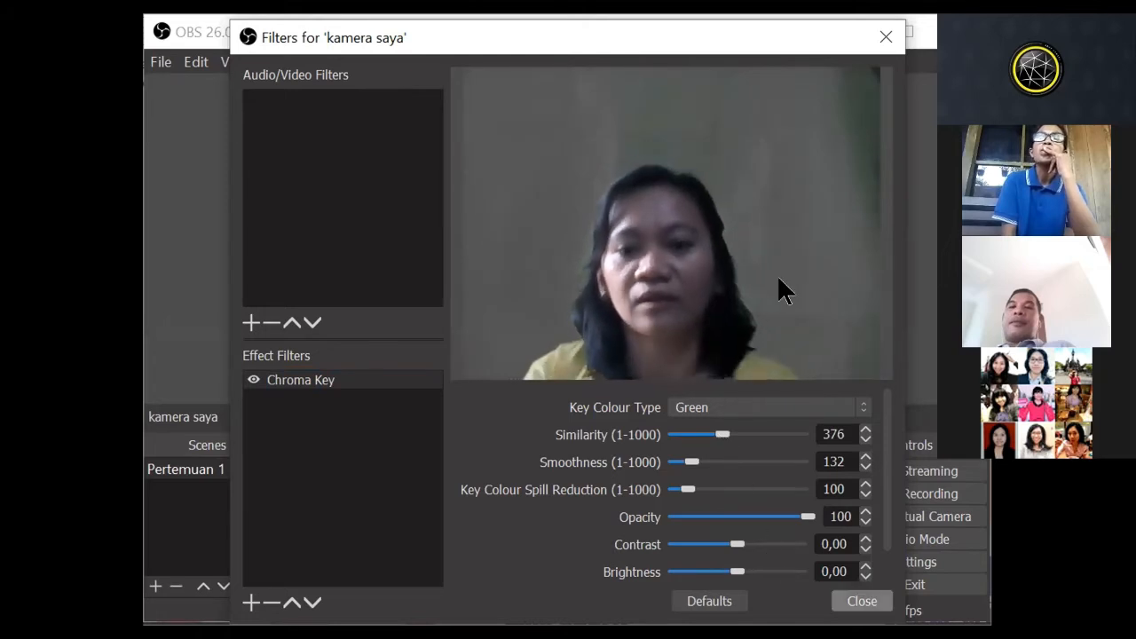
key(Escape)
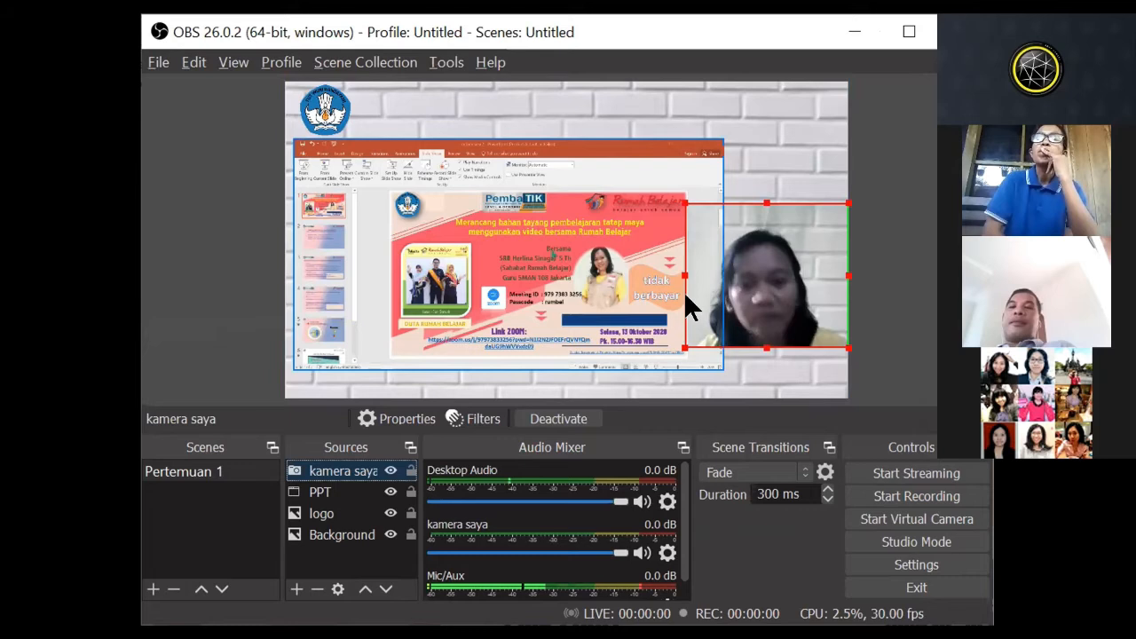
Step: Crop the left and right sides of the kamera saya picture and set it just inside the canvas's right edge
mouse_move(677, 271)
mouse_down()
mouse_move(697, 271)
mouse_move(692, 282)
mouse_up()
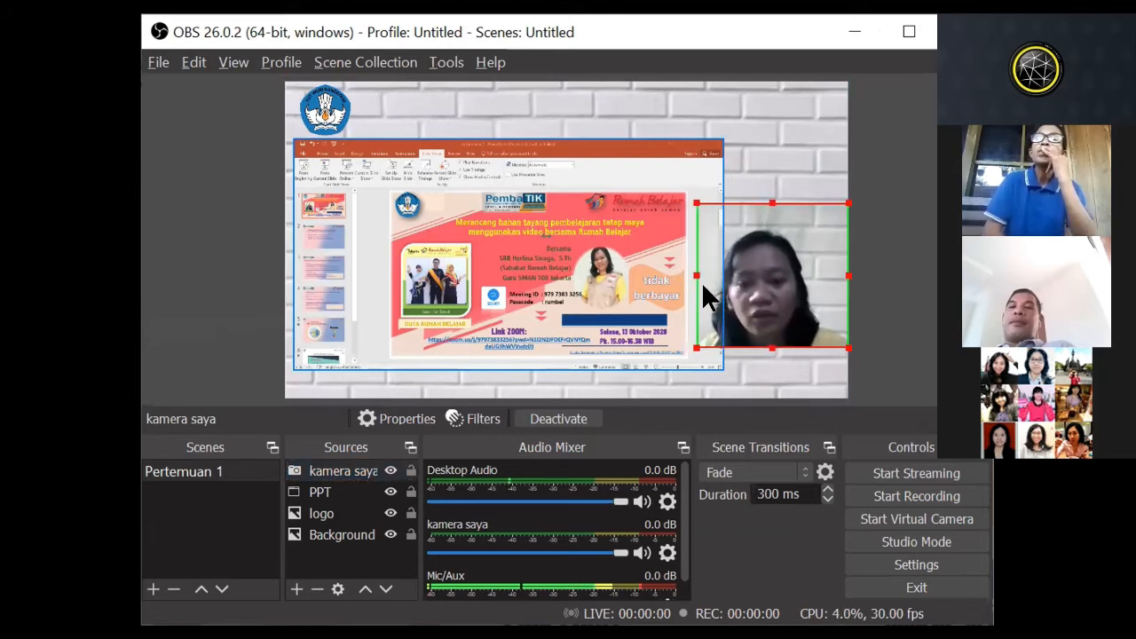
drag(840, 269, 773, 267)
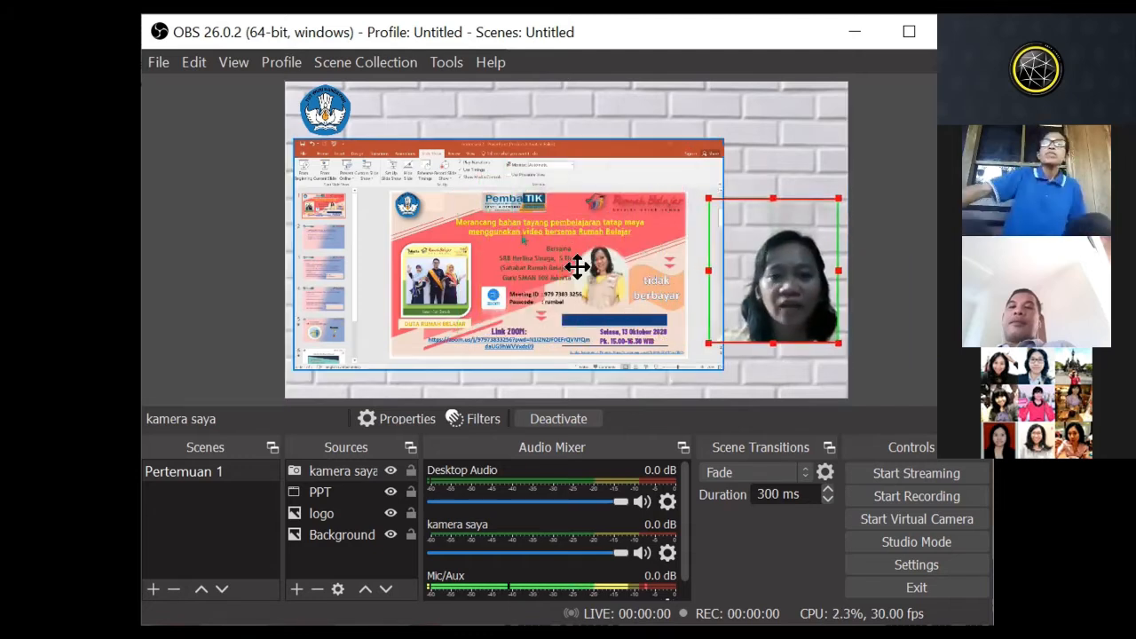
Step: Enlarge the PPT capture to the canvas's full width and align it with the canvas's top edge
drag(577, 266, 568, 266)
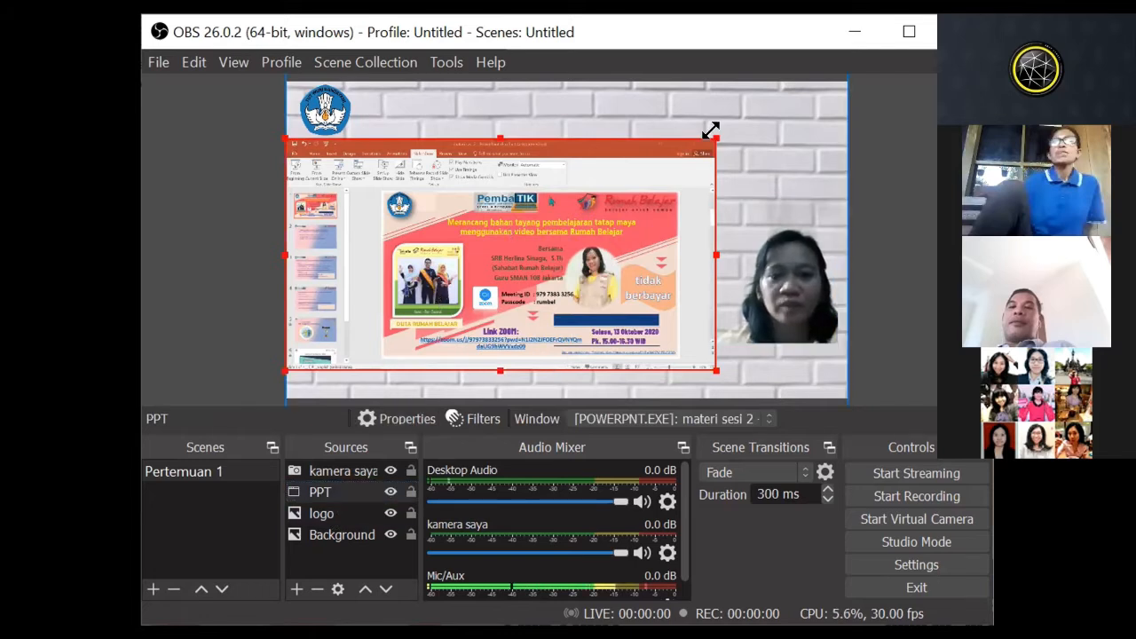
drag(711, 132, 847, 76)
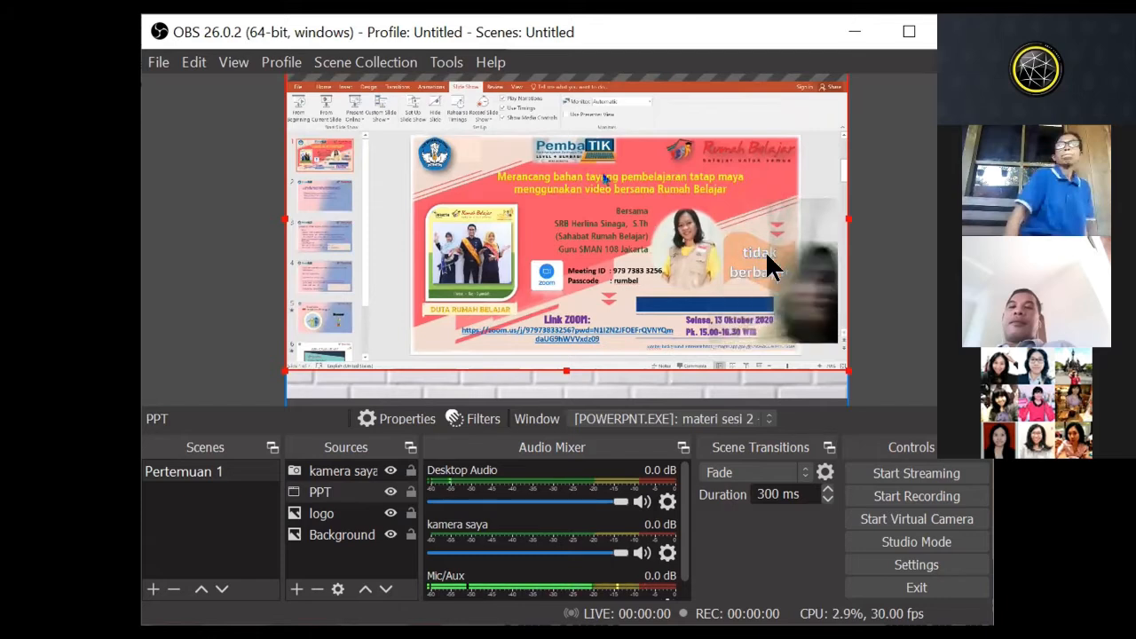
drag(766, 252, 763, 313)
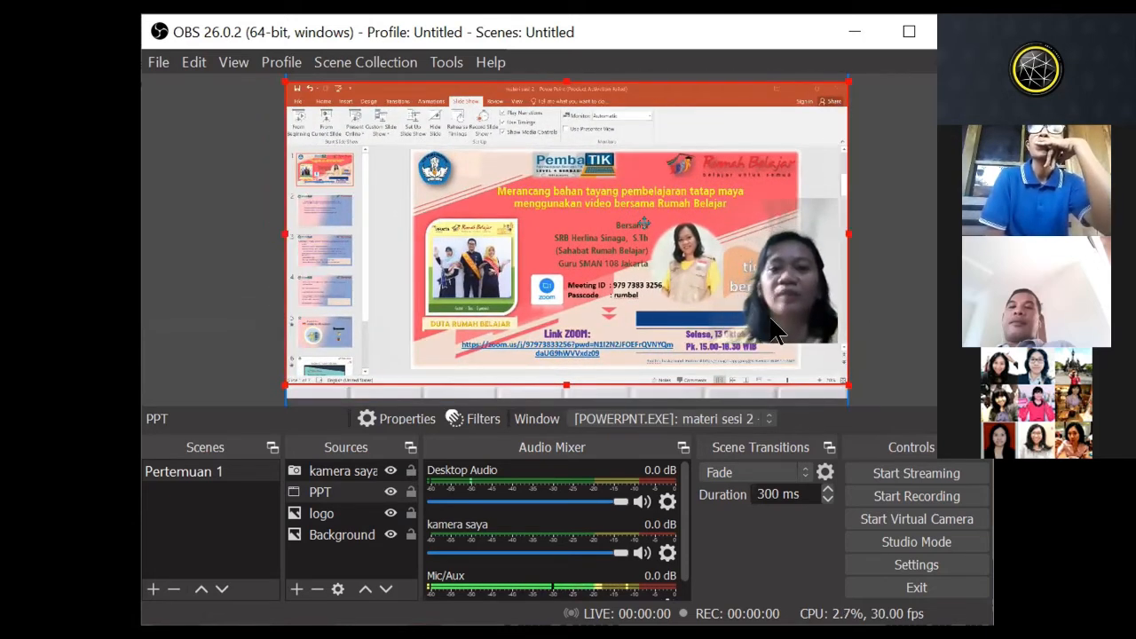
Step: Shrink the PPT capture to fit below the logo beside the camera picture, and move the camera picture slightly down
drag(802, 233, 692, 236)
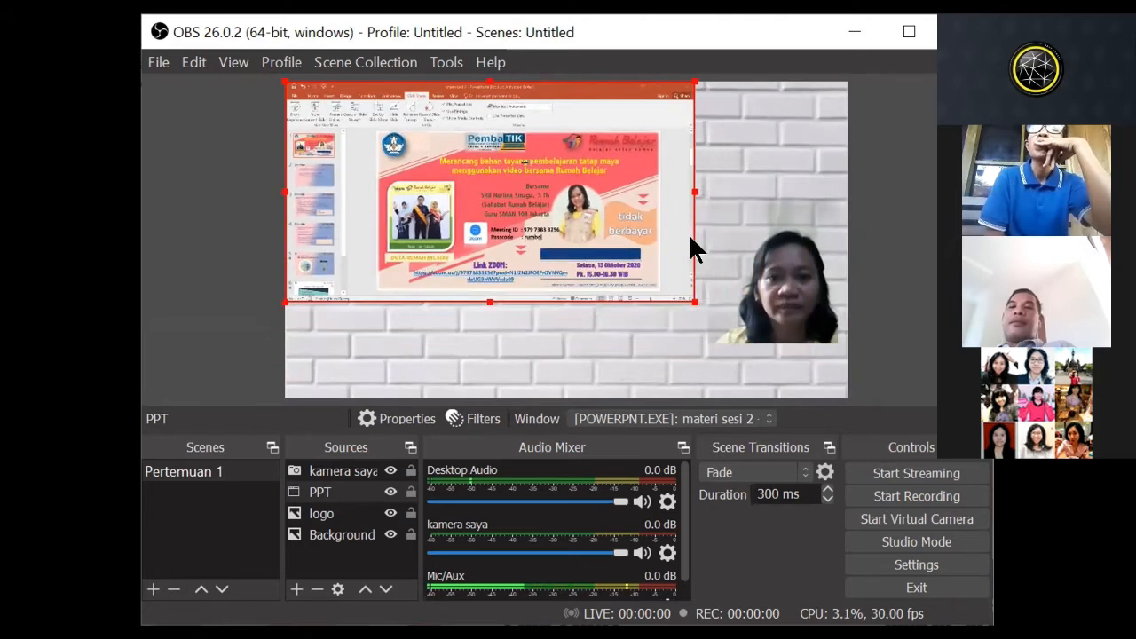
drag(539, 205, 549, 265)
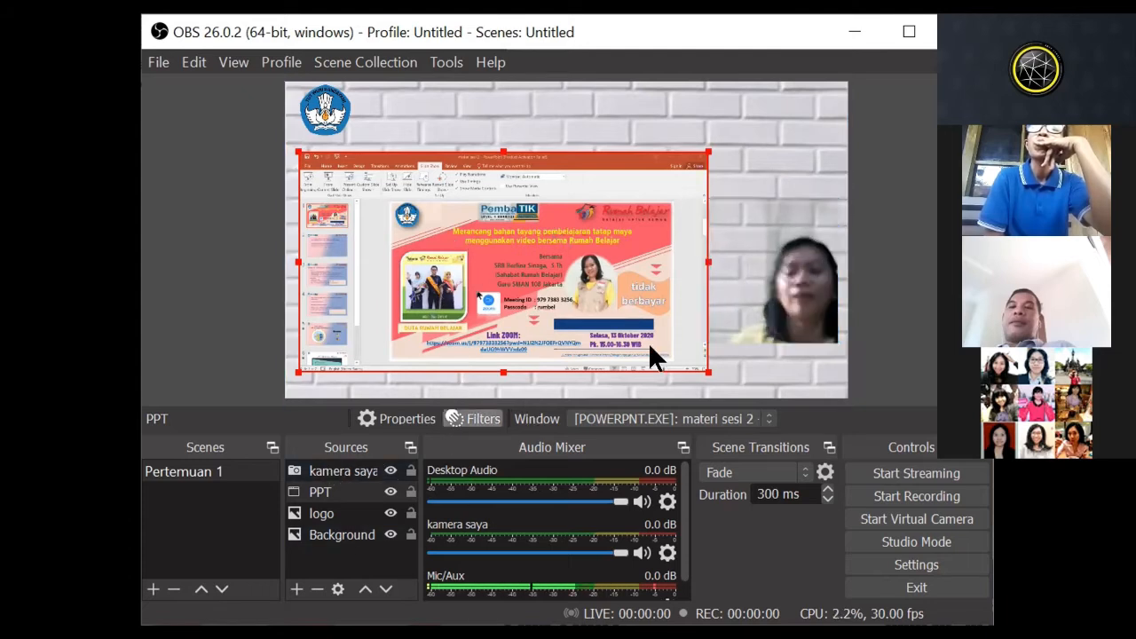
click(788, 310)
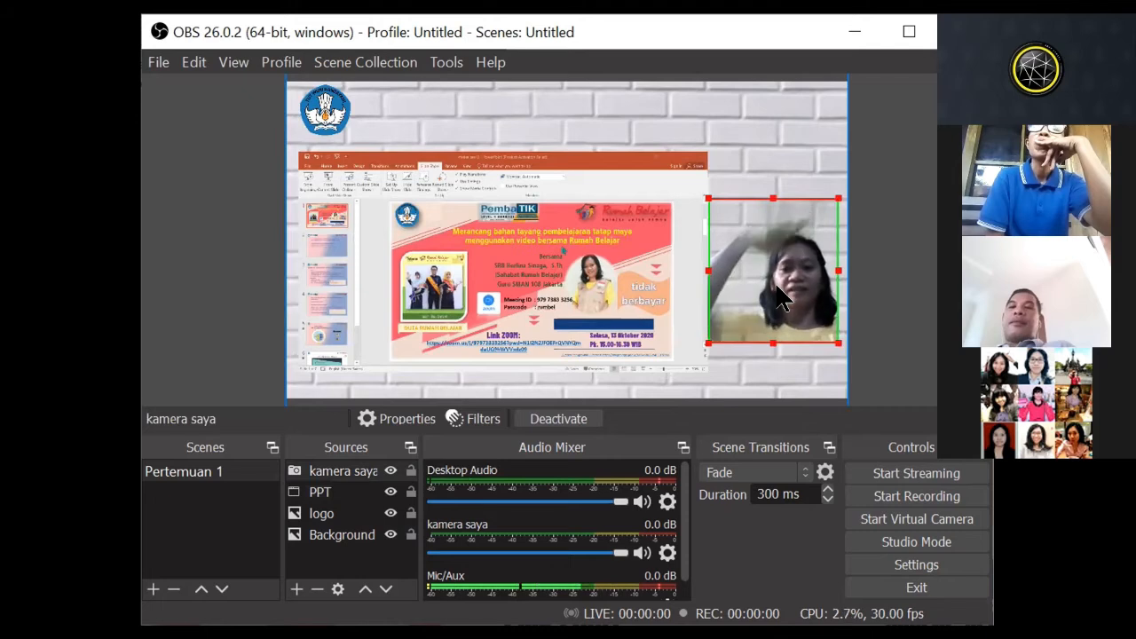
drag(775, 282, 768, 295)
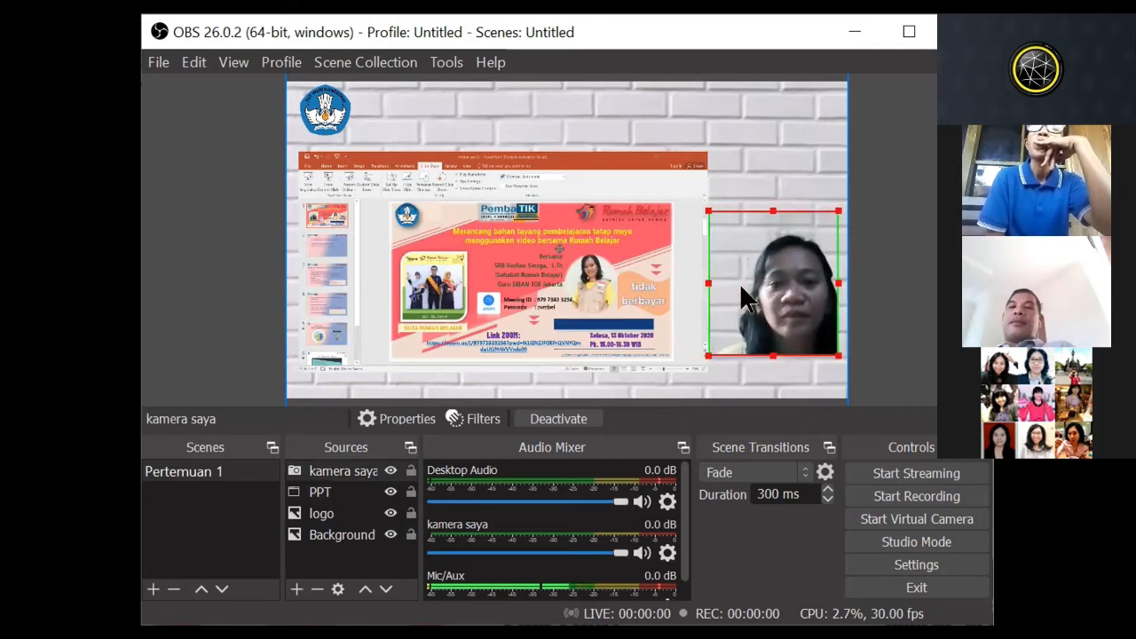
Step: Lock the kamera saya, PPT, logo and Background sources of the Pertemuan 1 scene
click(752, 153)
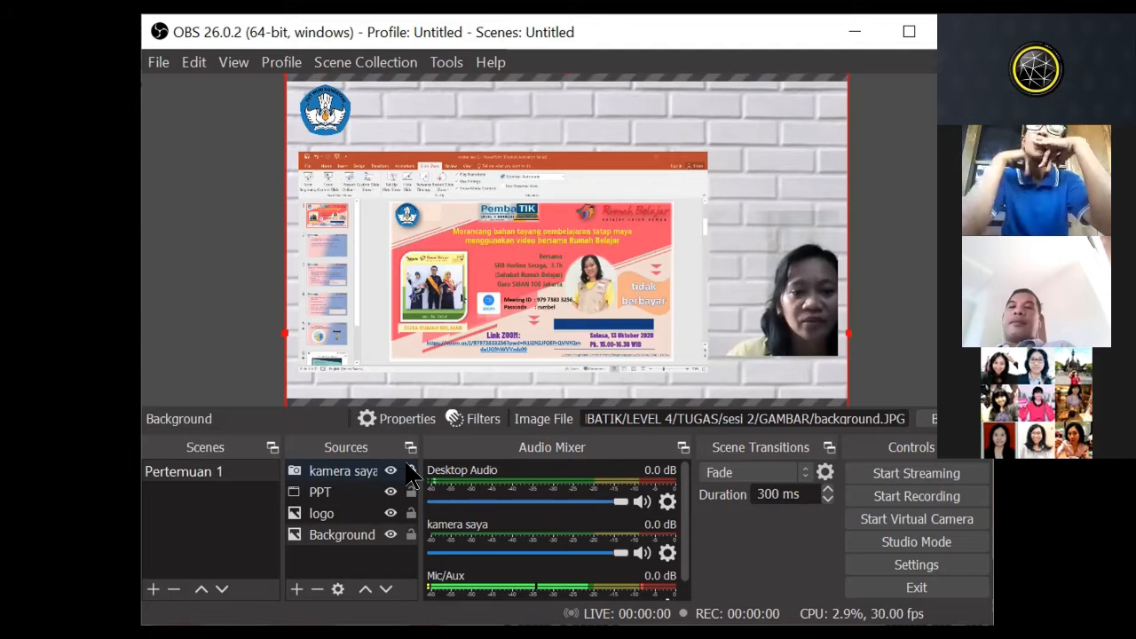
click(409, 488)
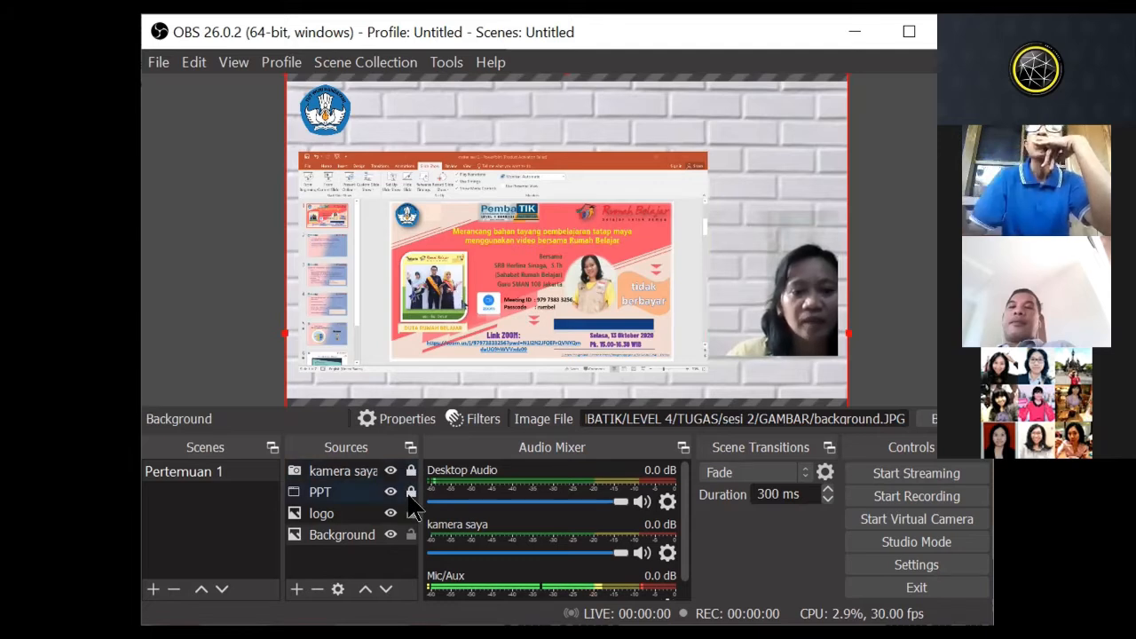
click(410, 514)
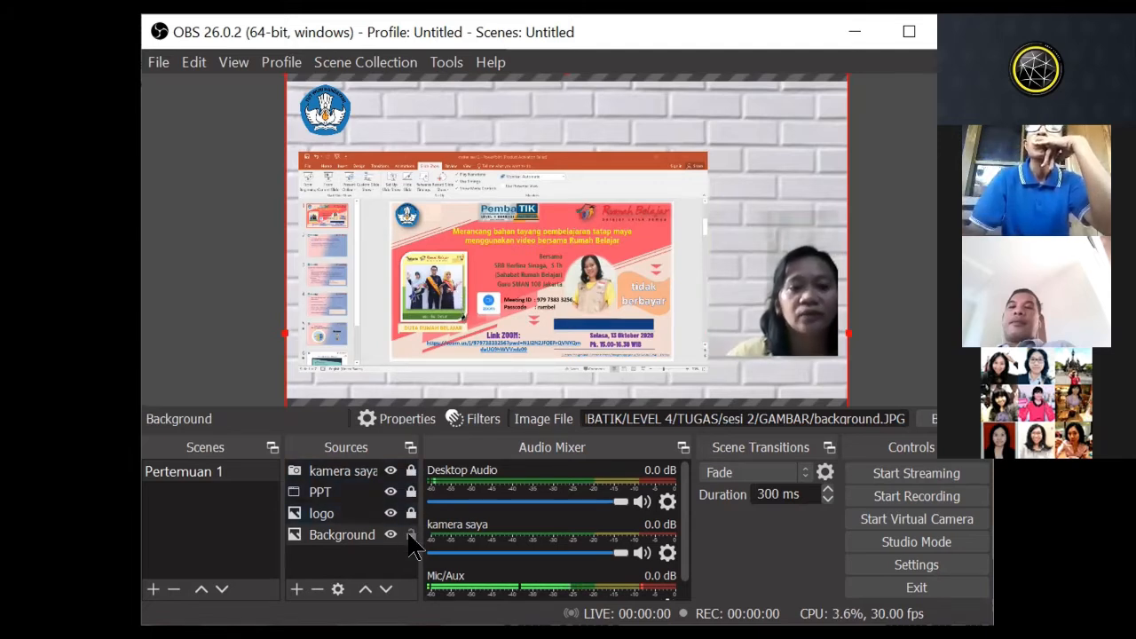
click(410, 534)
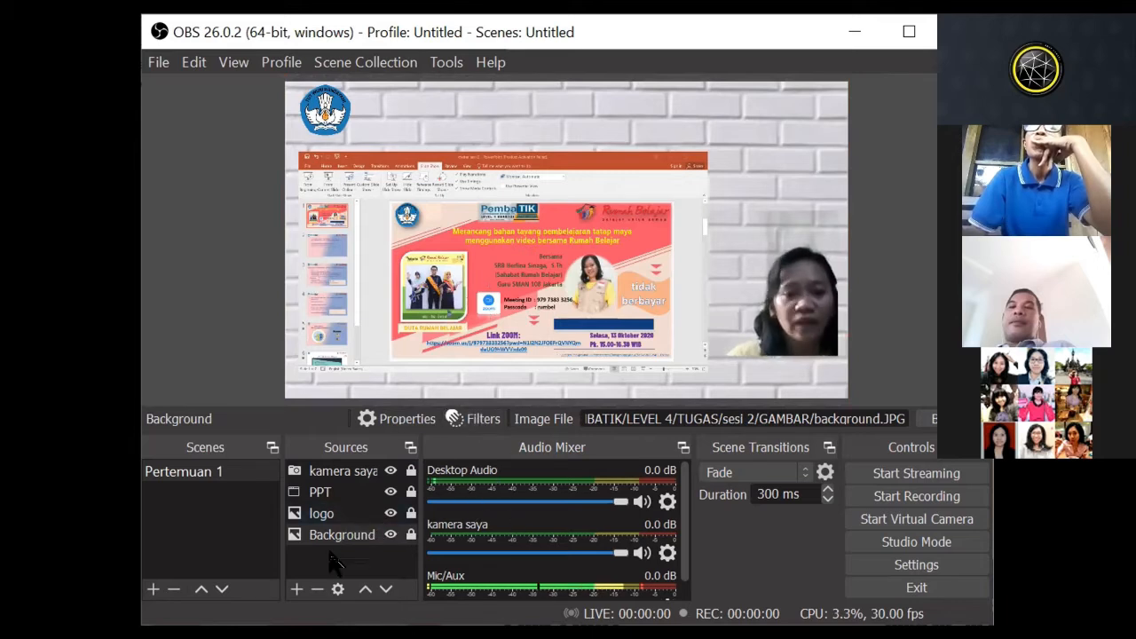
click(195, 479)
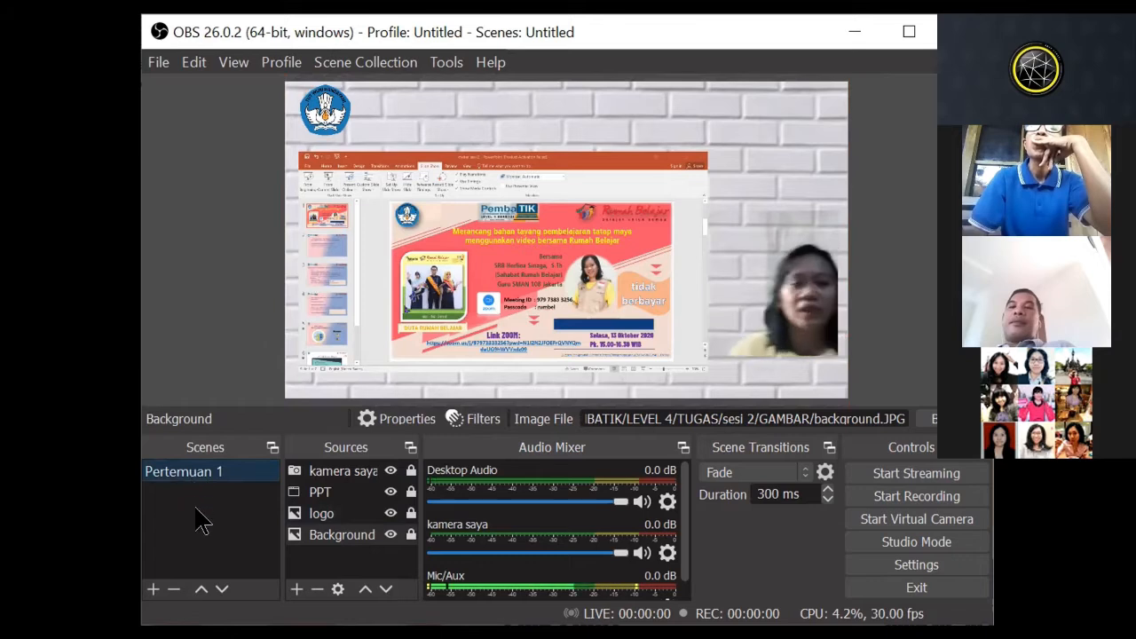
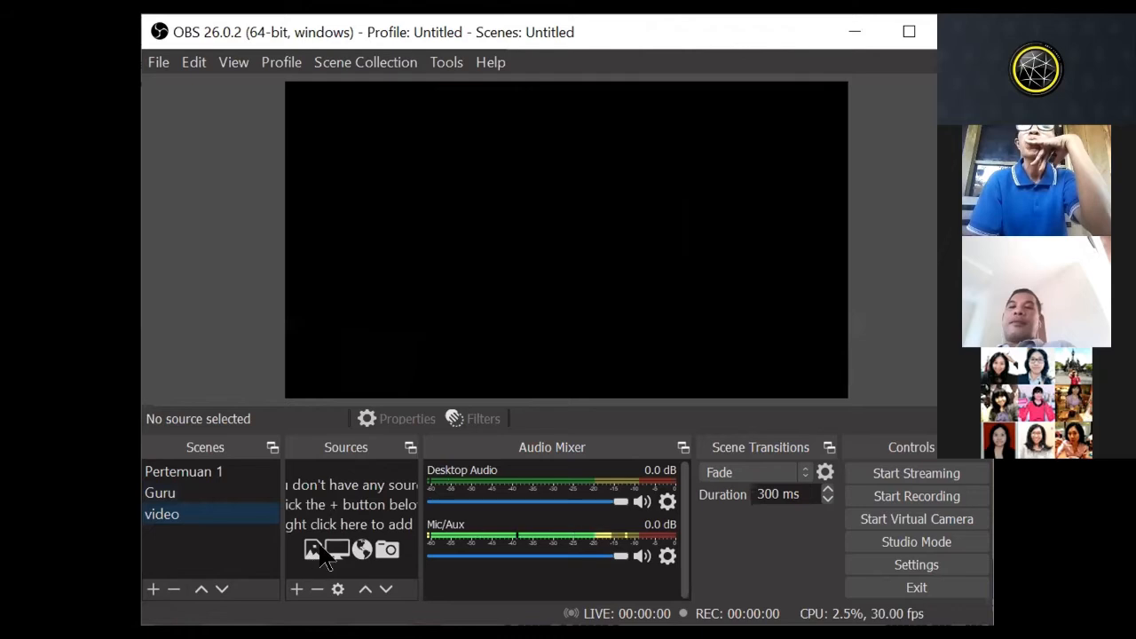
Step: Delete the video scene and switch to the Pertemuan 1 scene
click(297, 589)
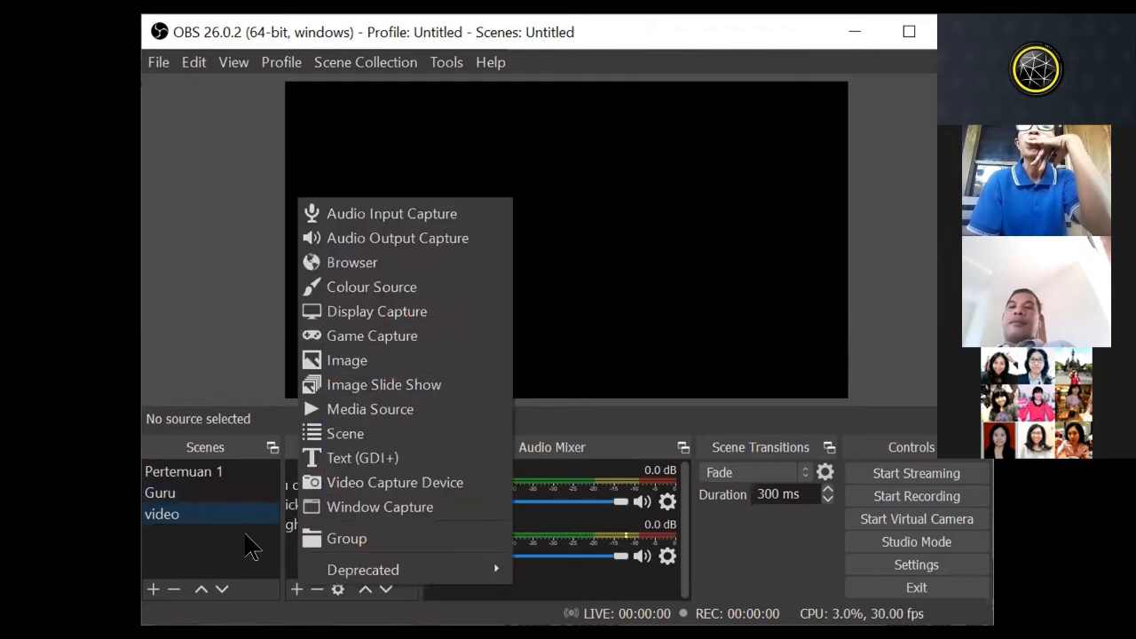
click(238, 534)
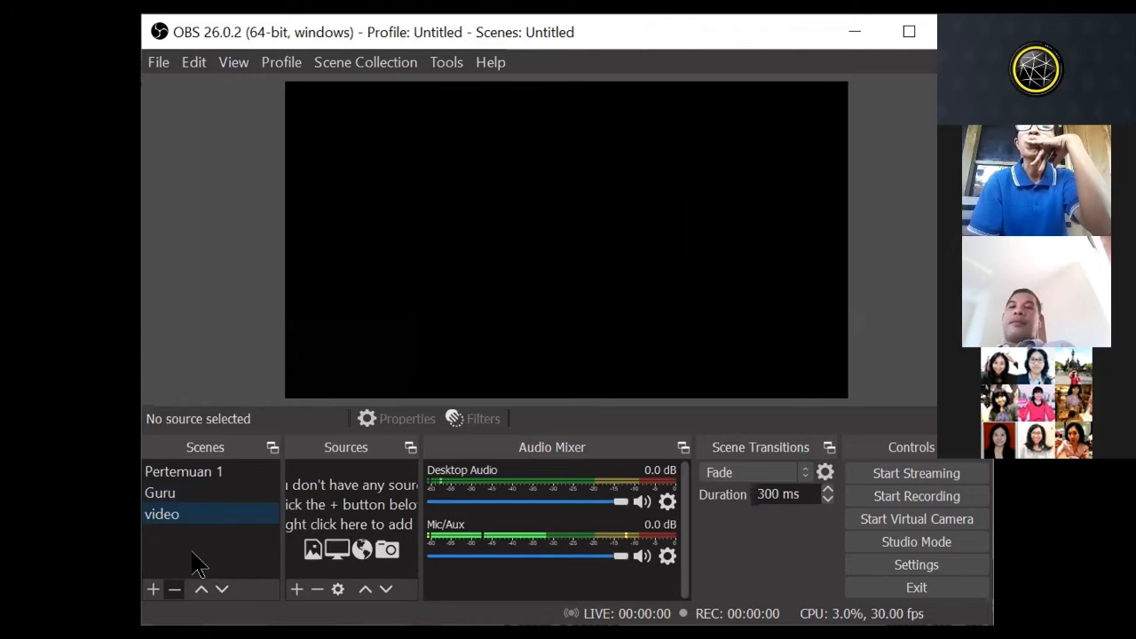
click(174, 589)
click(641, 361)
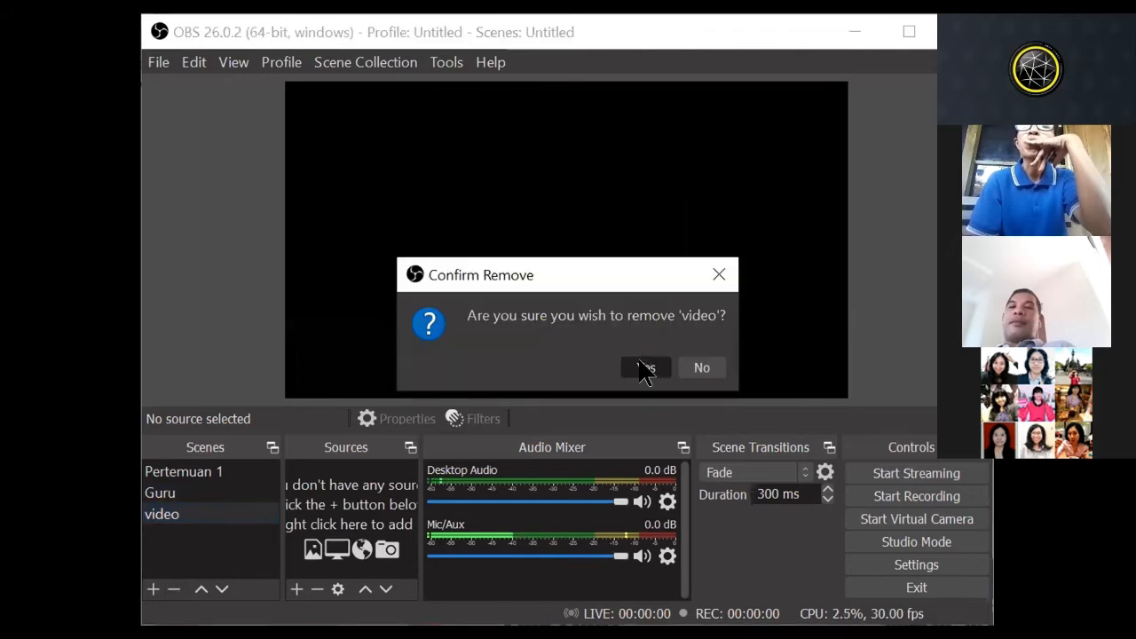
click(208, 473)
Step: Switch to PowerPoint and go through the second and third slides to check the live capture in the scene
click(611, 277)
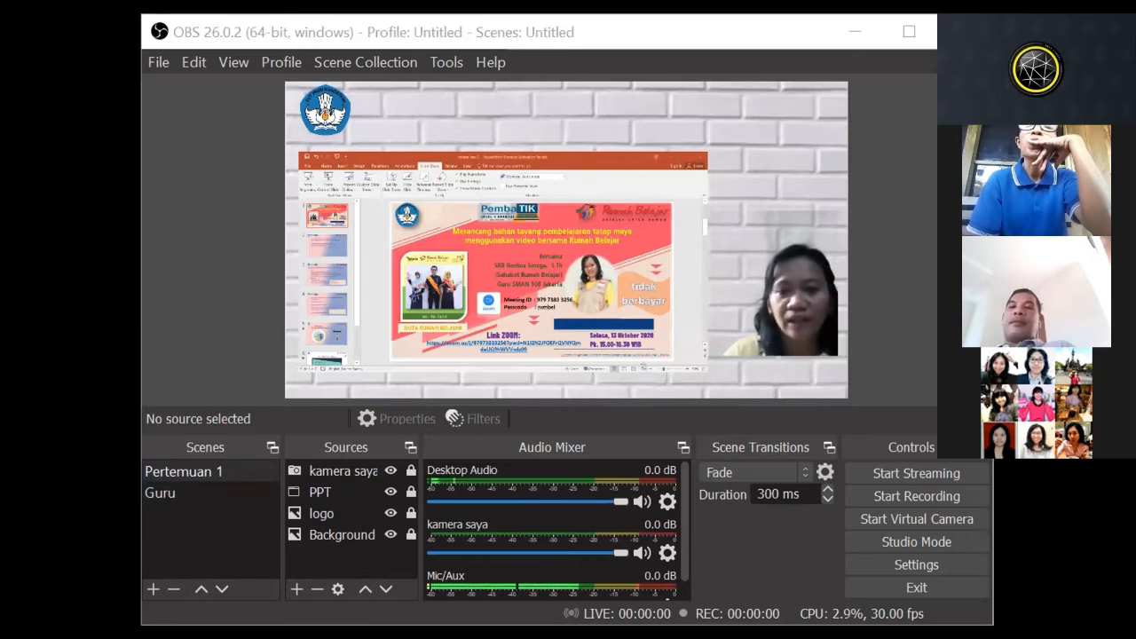
click(329, 249)
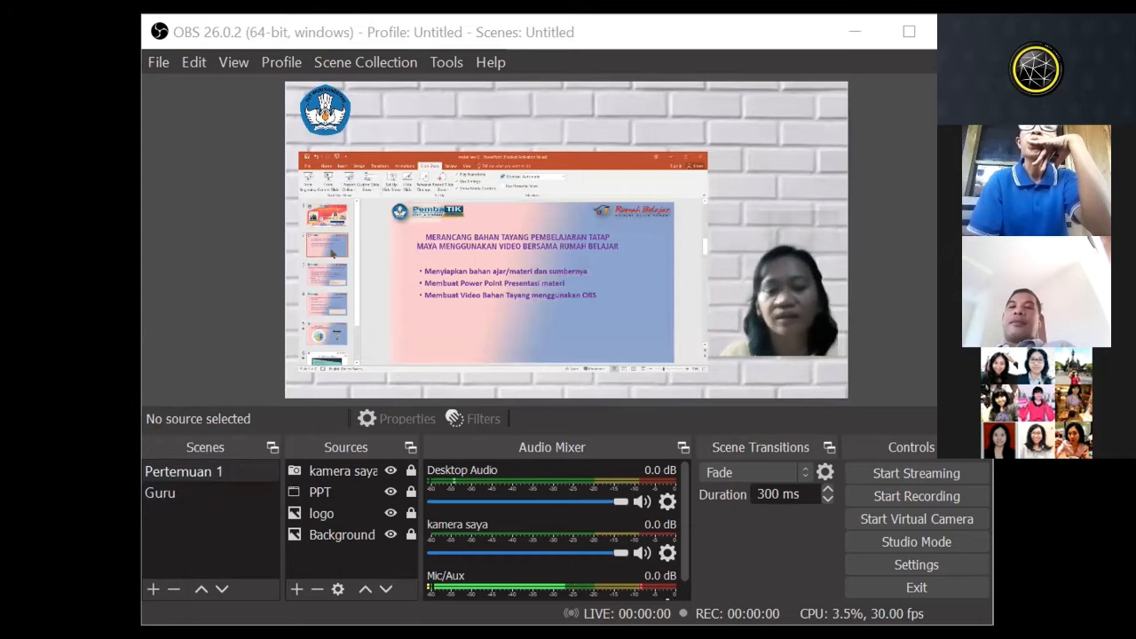
click(341, 275)
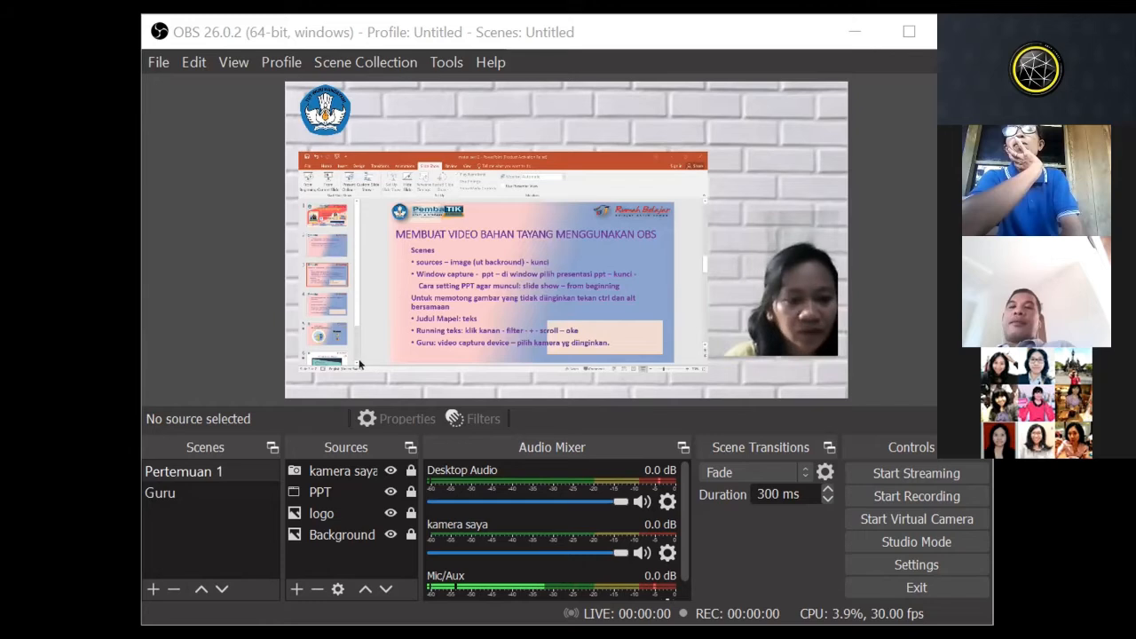
key(Escape)
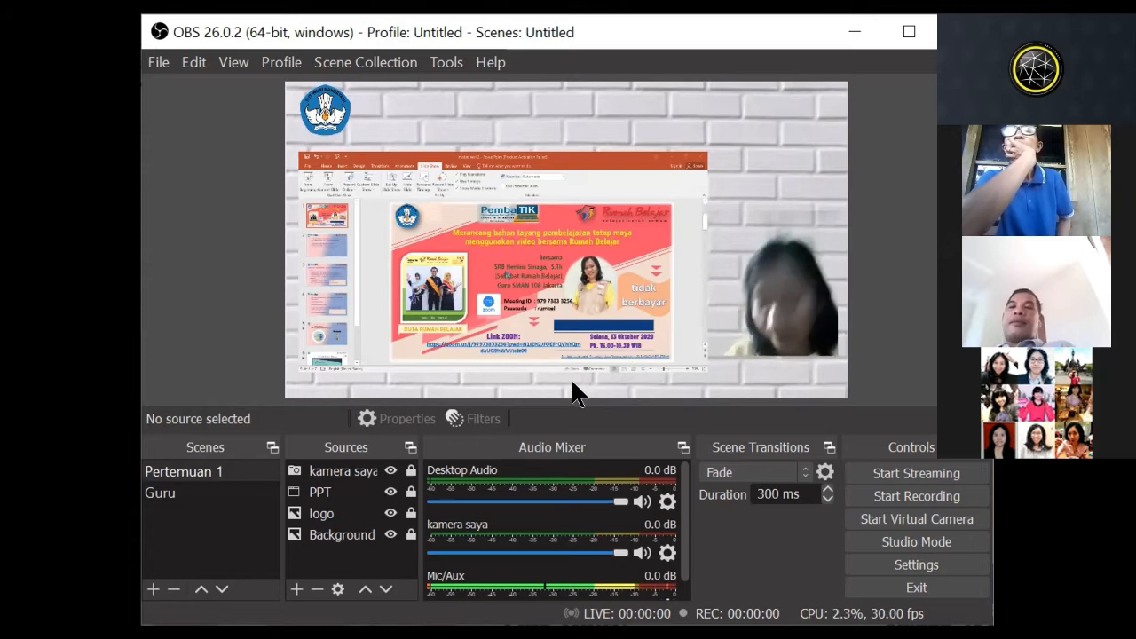
Step: Add a Text (GDI+) source named MATA PELAJARAN with the text IPA to Pertemuan 1 and place it above the PPT capture
click(206, 471)
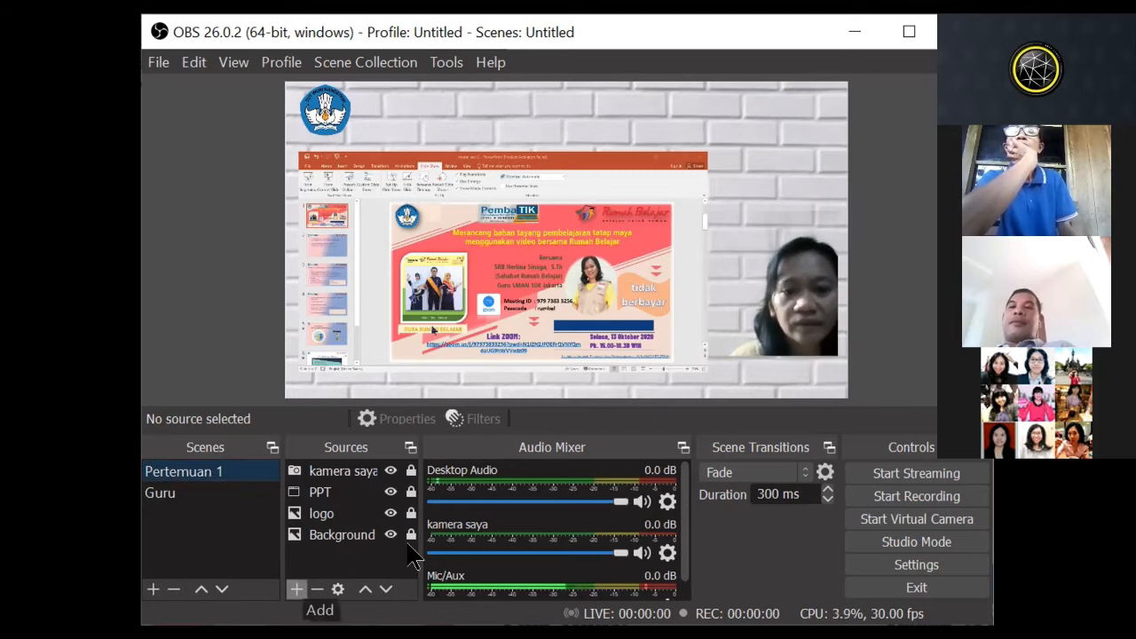
click(297, 590)
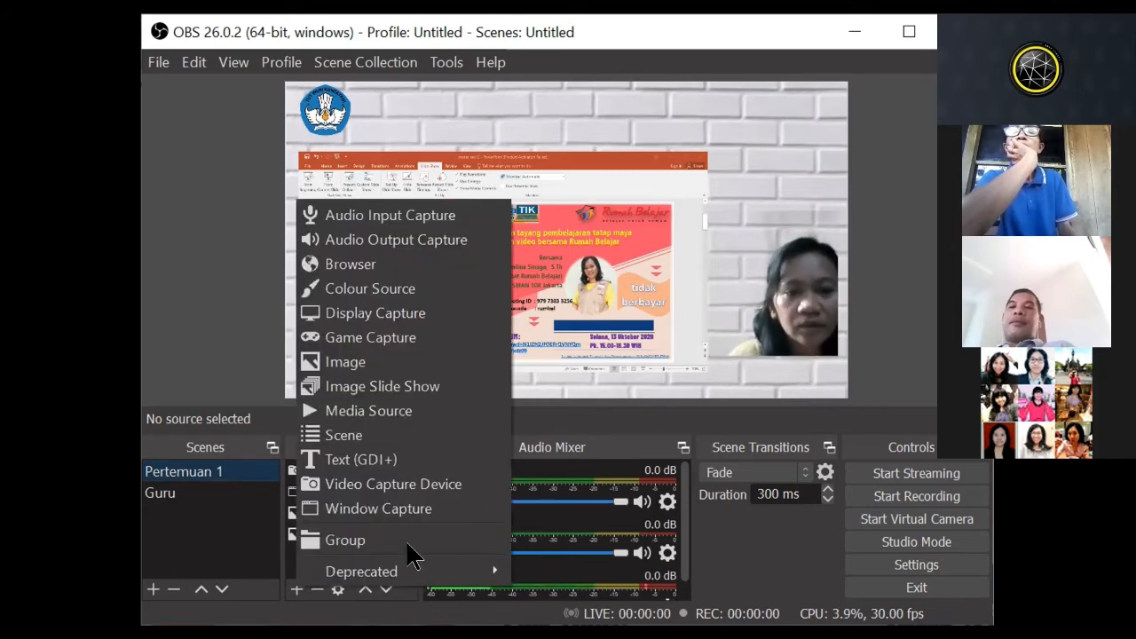
click(346, 462)
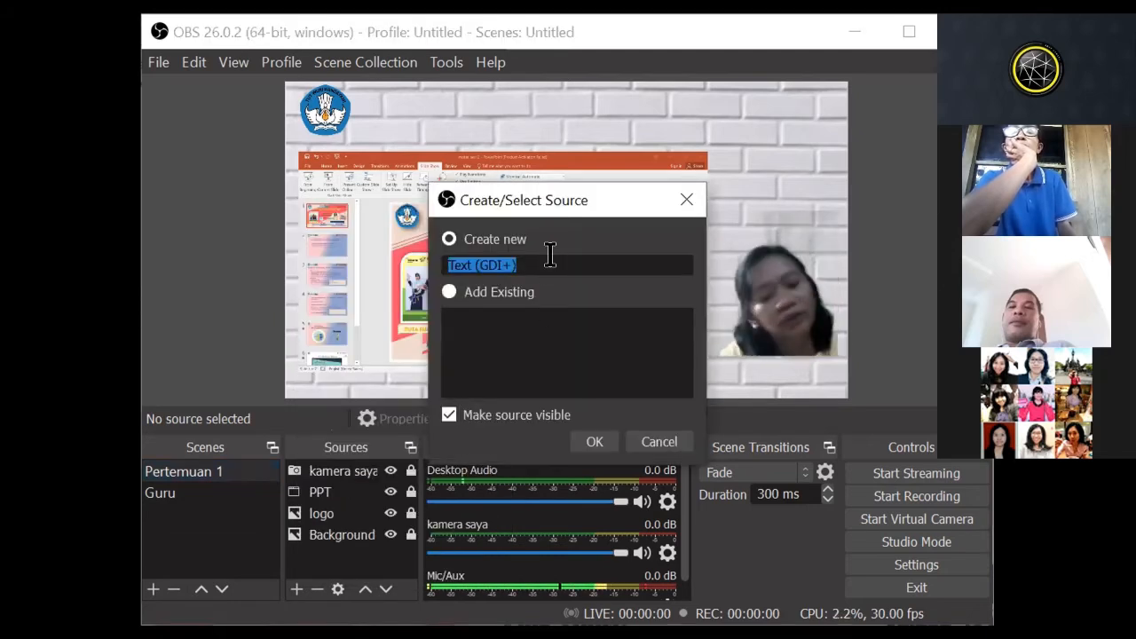
text(mata)
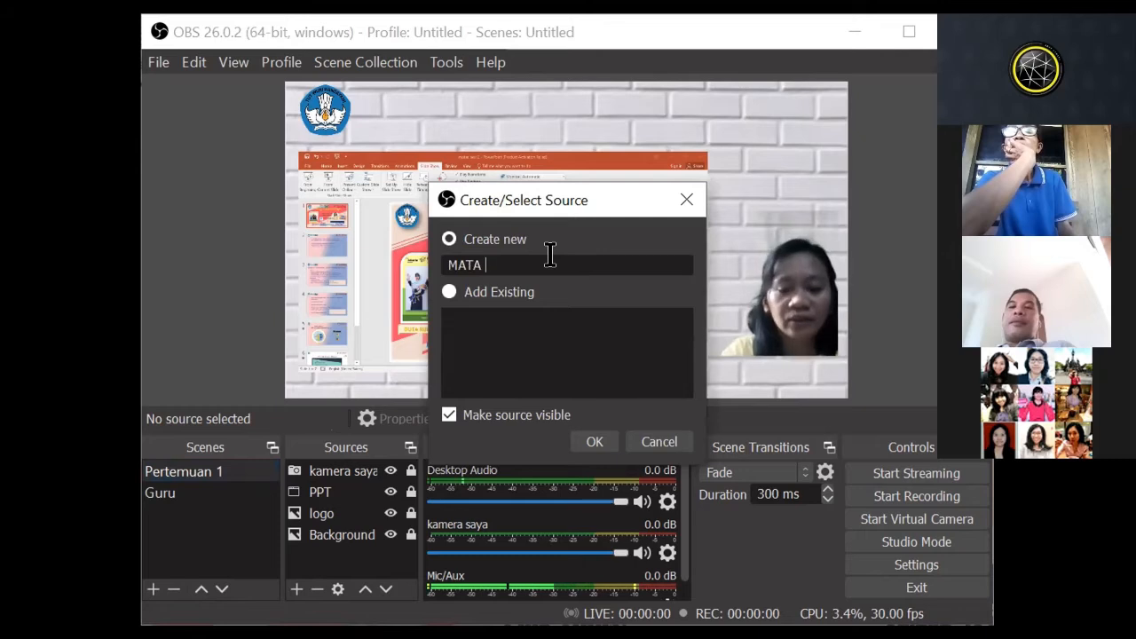
text(PELAJARAN)
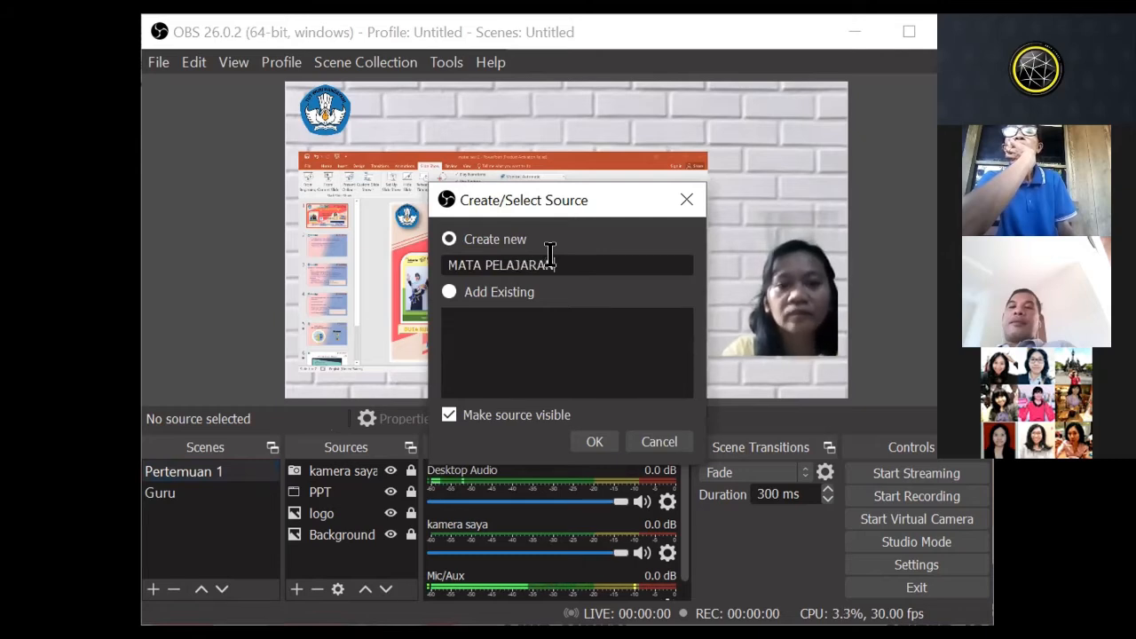
click(592, 452)
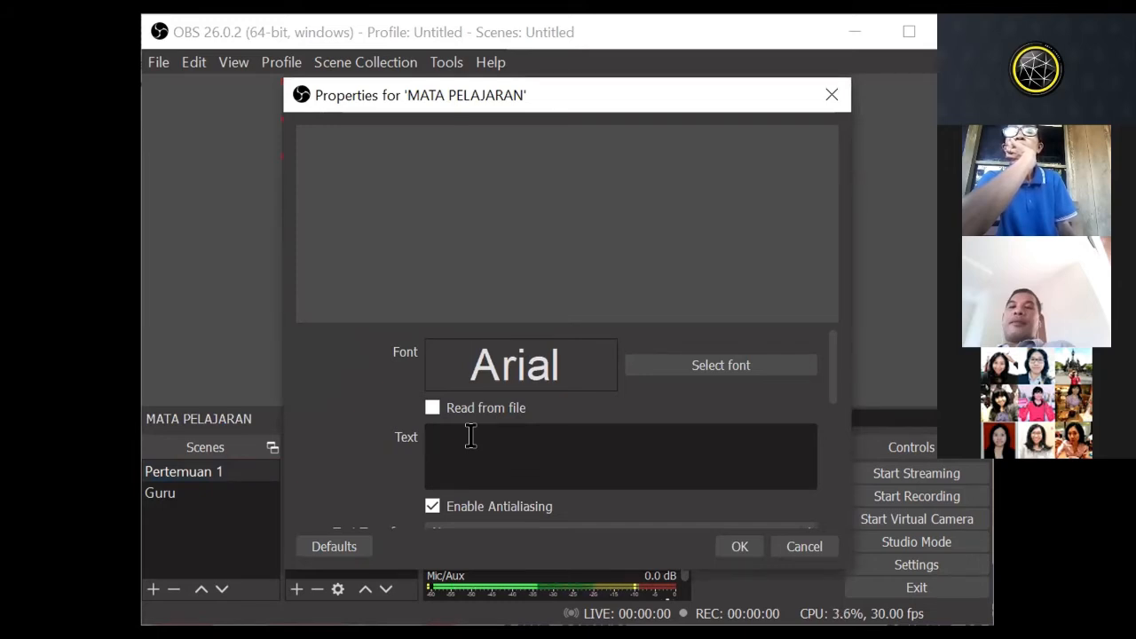
text(IPA)
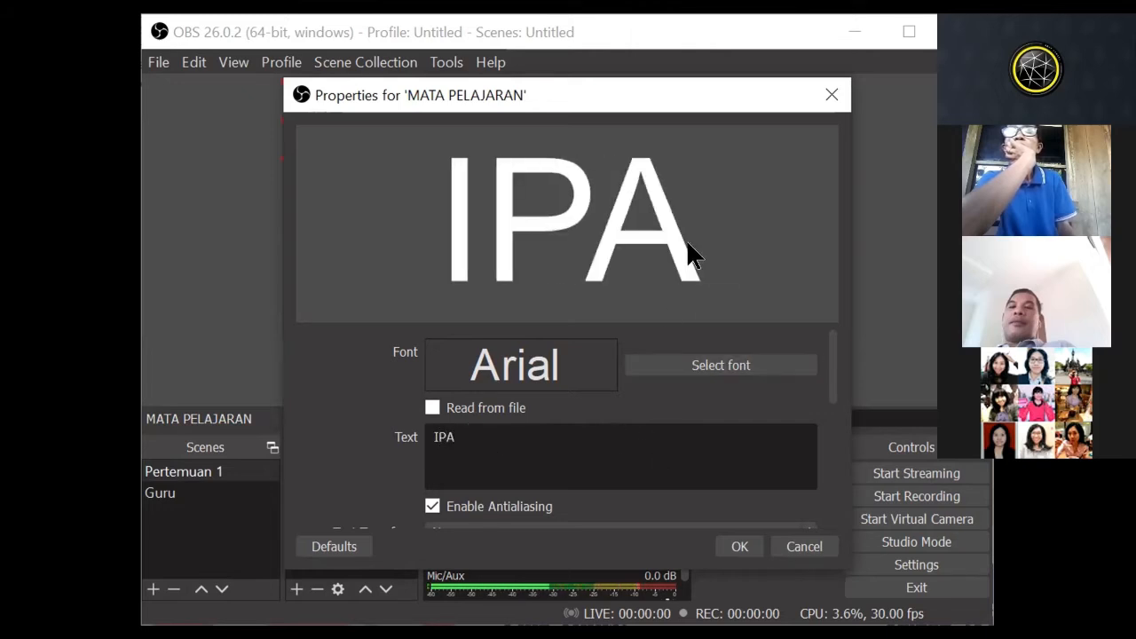
click(740, 548)
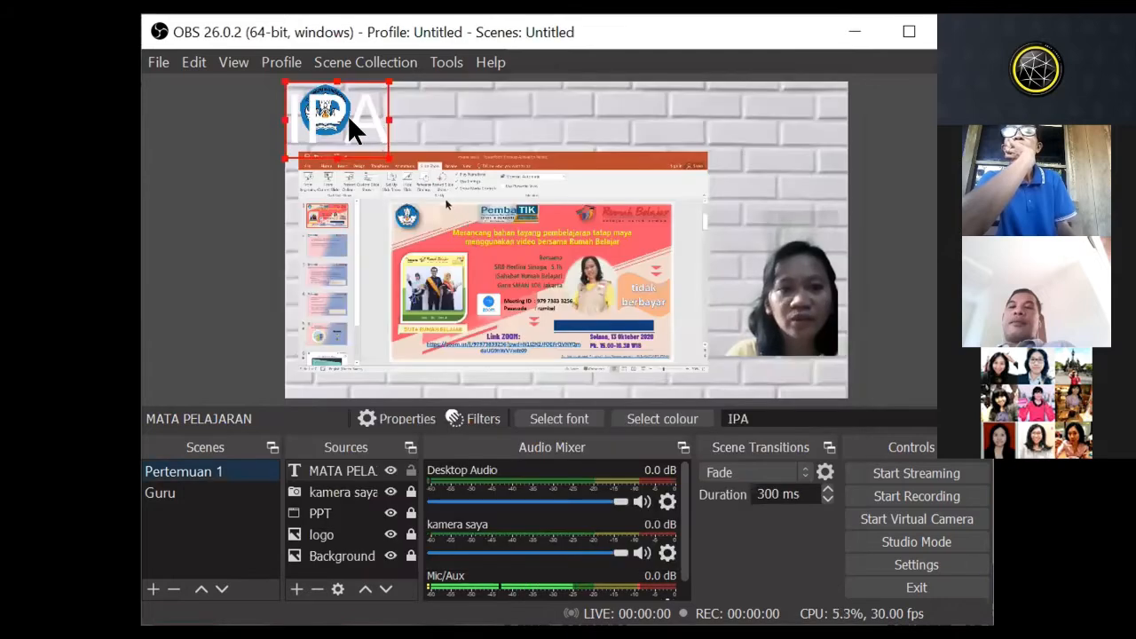
drag(380, 114, 525, 109)
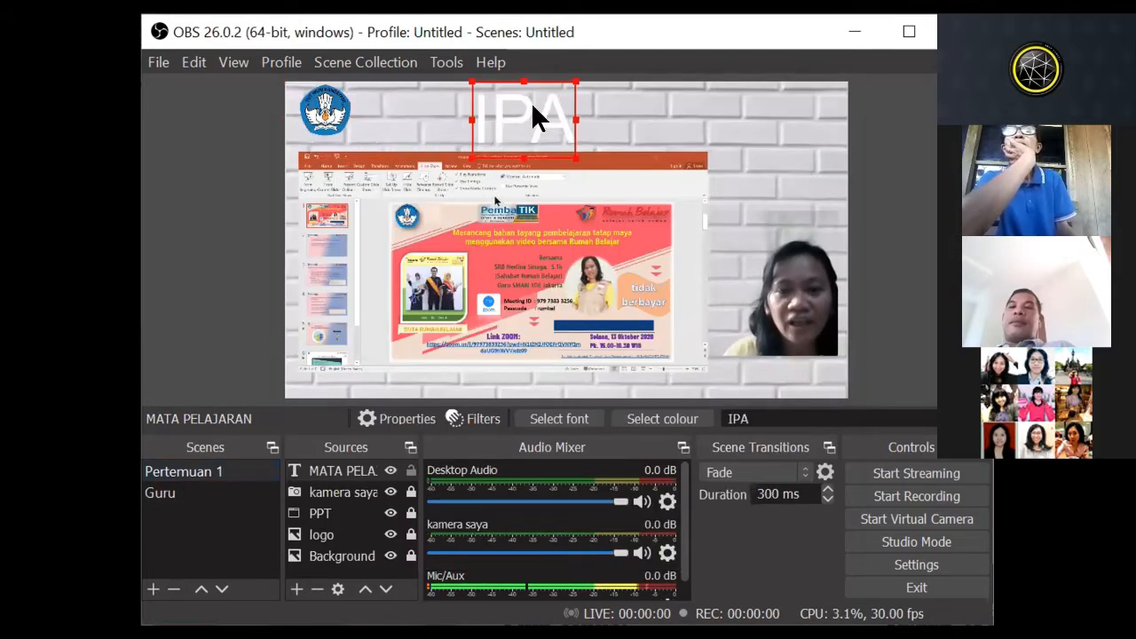
Step: Open the properties of the MATA PELAJARAN text source and look over its text and colour settings
click(349, 471)
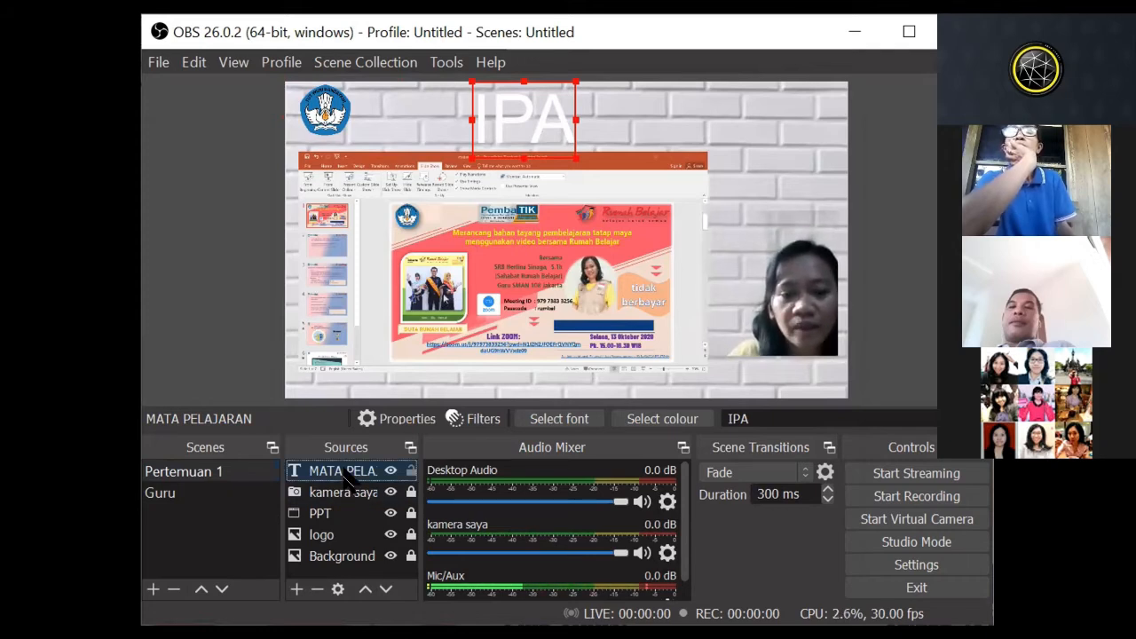
double_click(344, 471)
scroll(690, 434, down, 2)
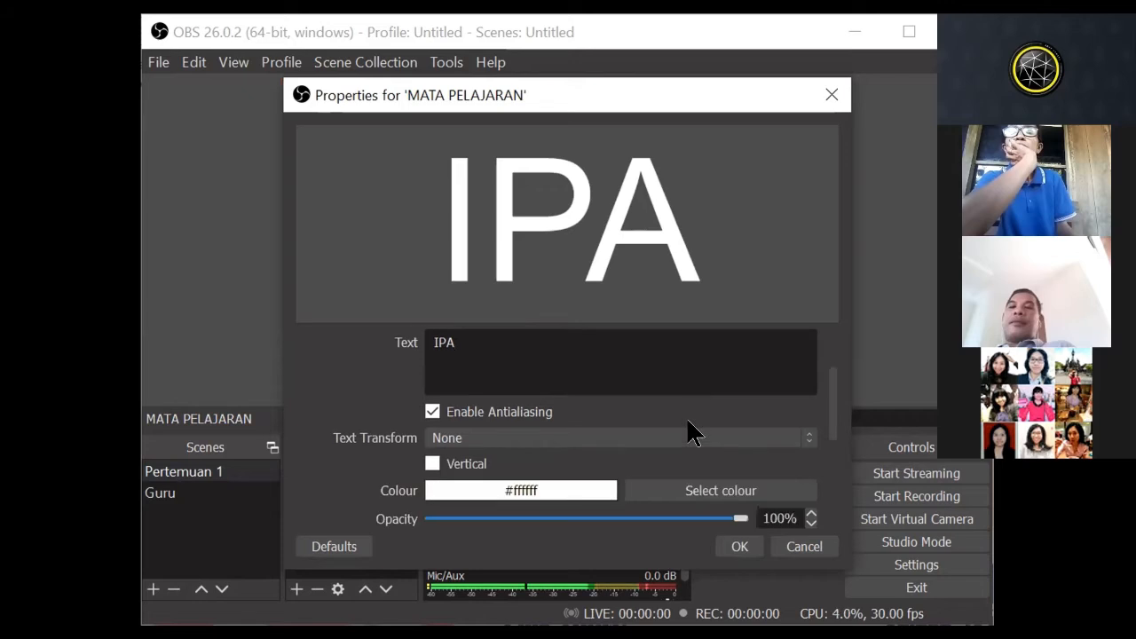
scroll(689, 432, down, 1)
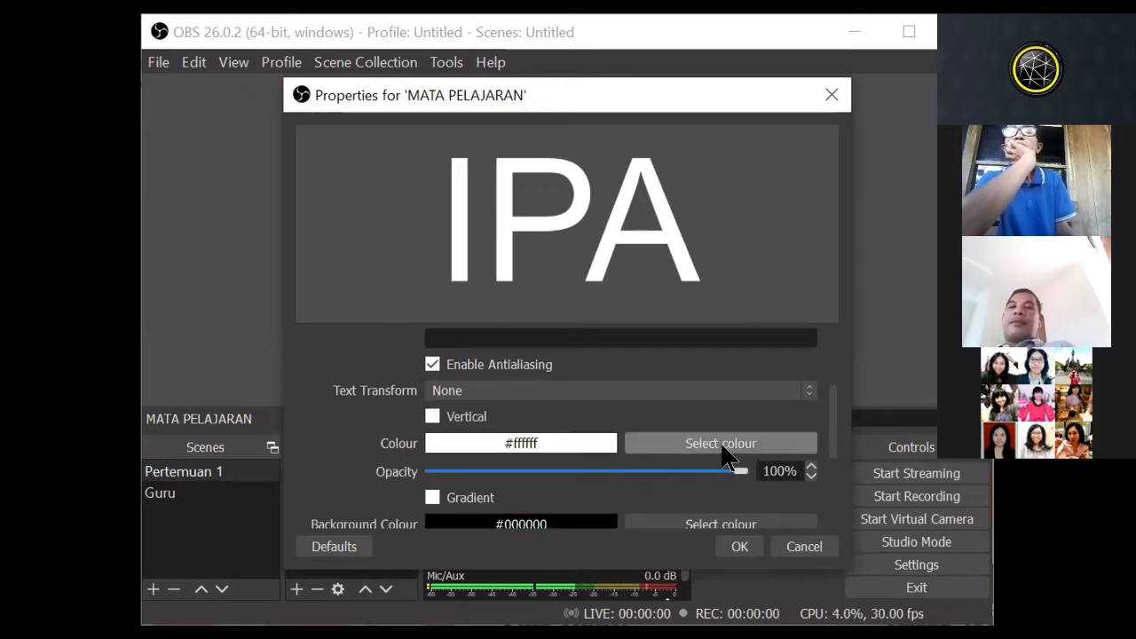
scroll(753, 428, up, 3)
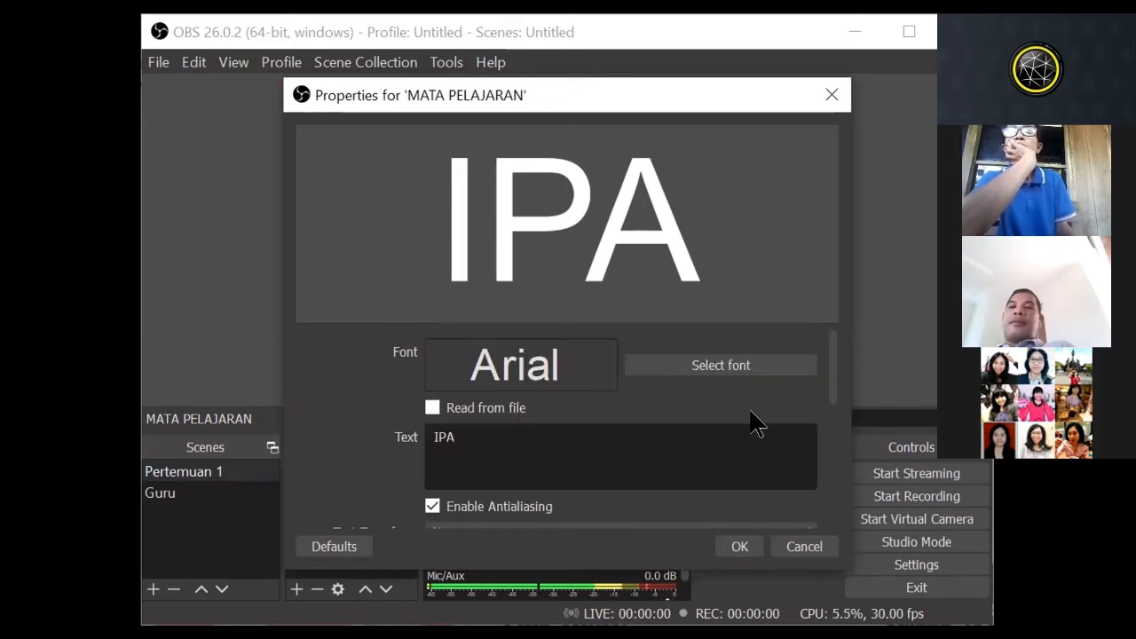
click(499, 444)
text(NAFANF)
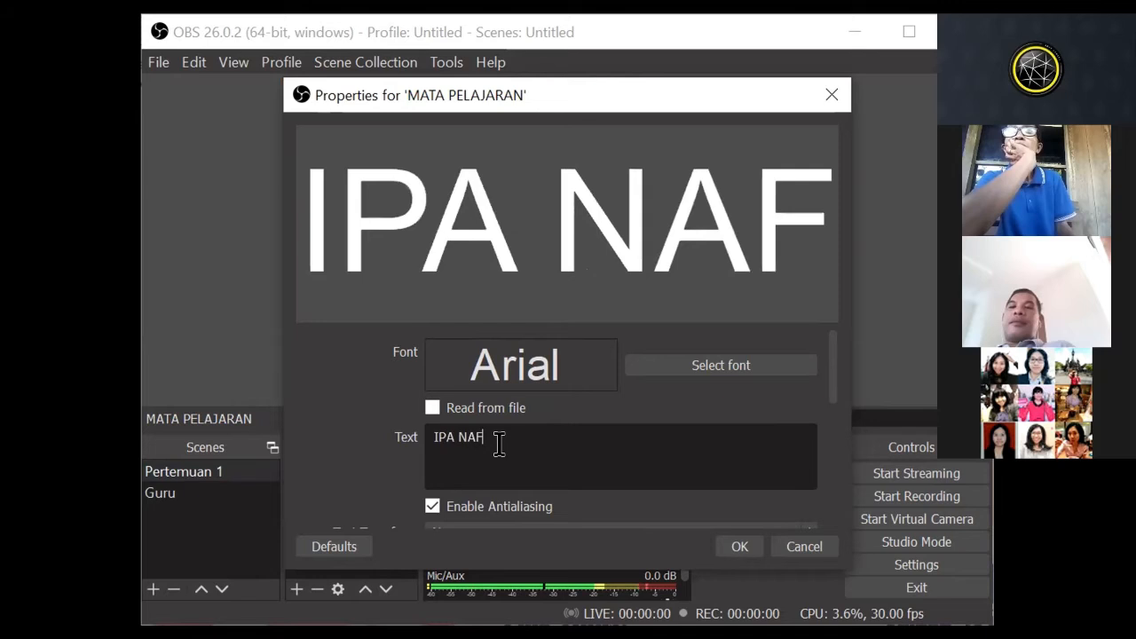
key(BackSpace)
key(BackSpace)
key(BackSpace)
key(BackSpace)
key(BackSpace)
key(BackSpace)
key(BackSpace)
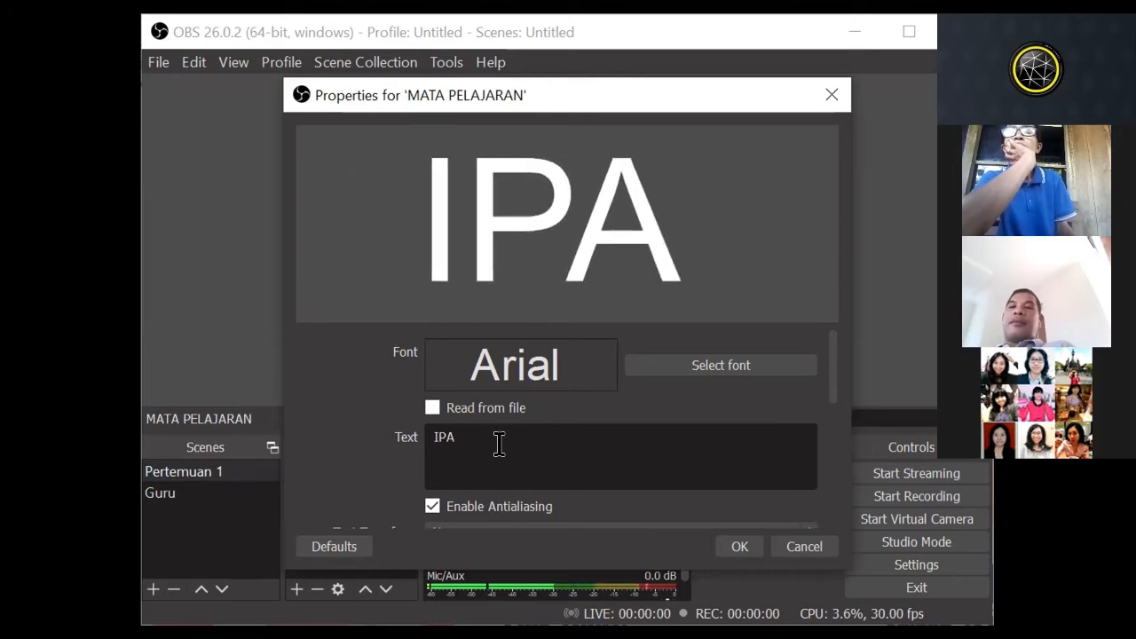
Step: Set the MATA PELAJARAN text colour to black (#000000) and apply the properties
scroll(676, 424, down, 3)
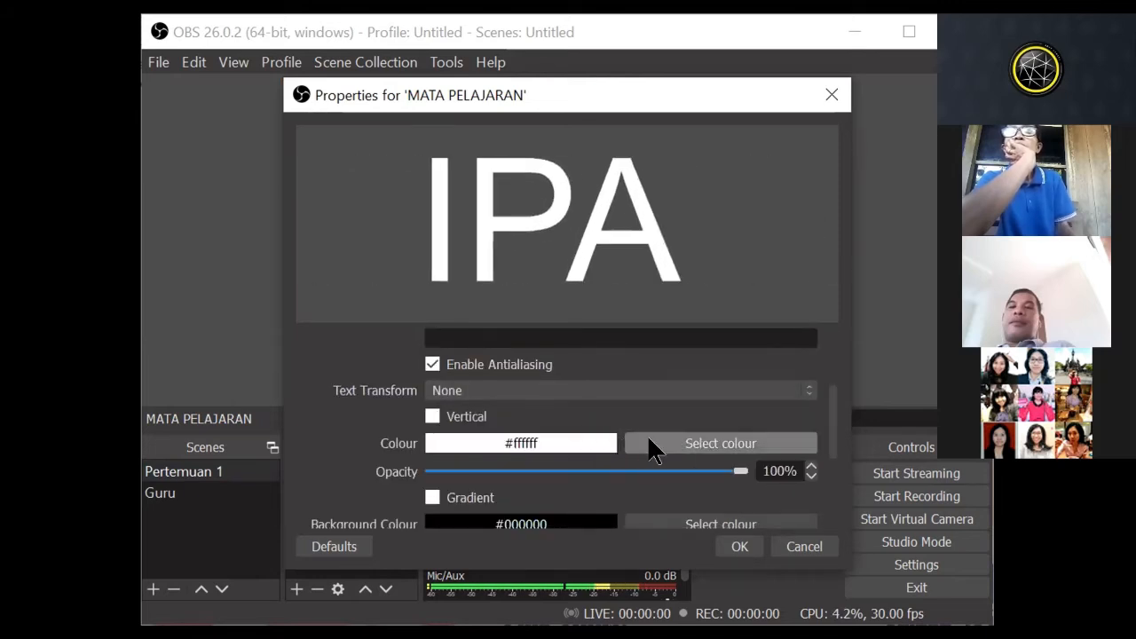
scroll(648, 434, down, 1)
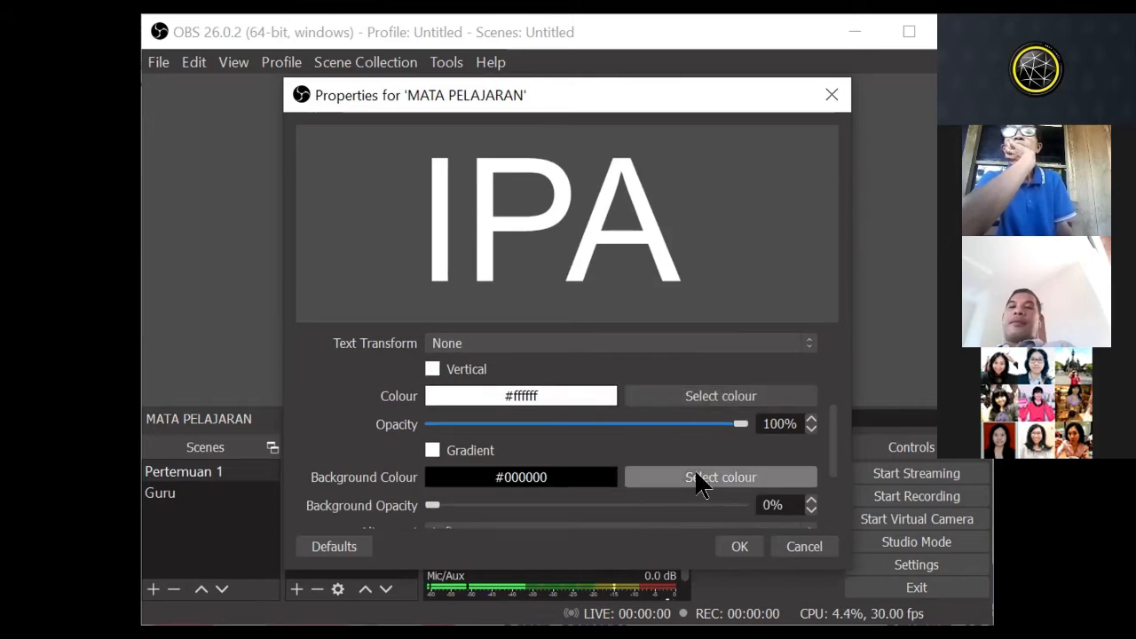
click(684, 397)
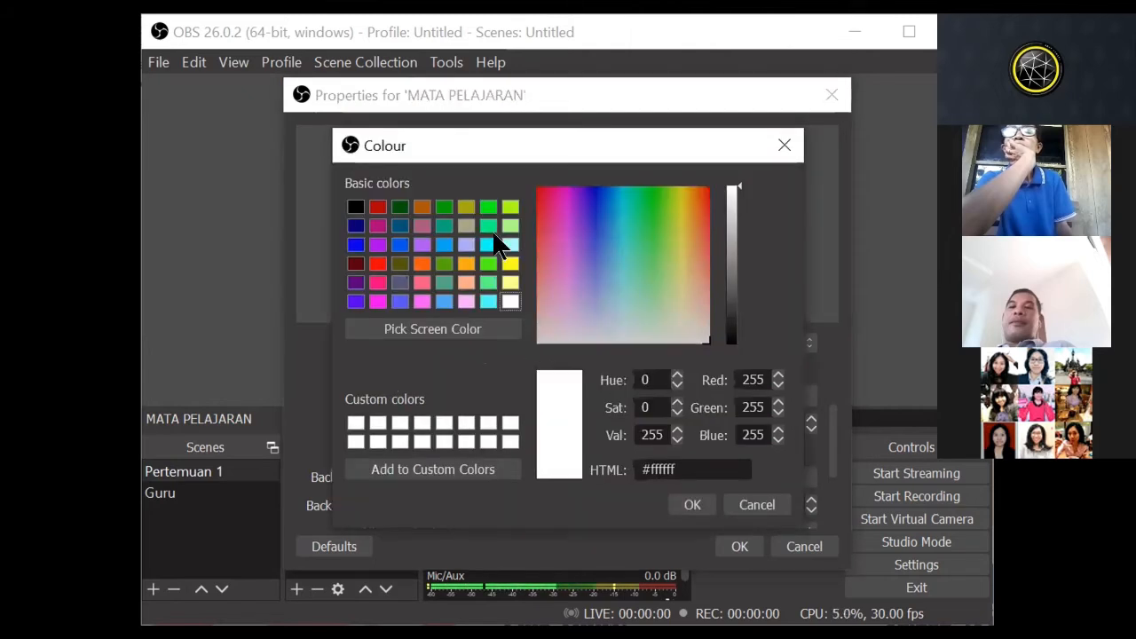
click(355, 206)
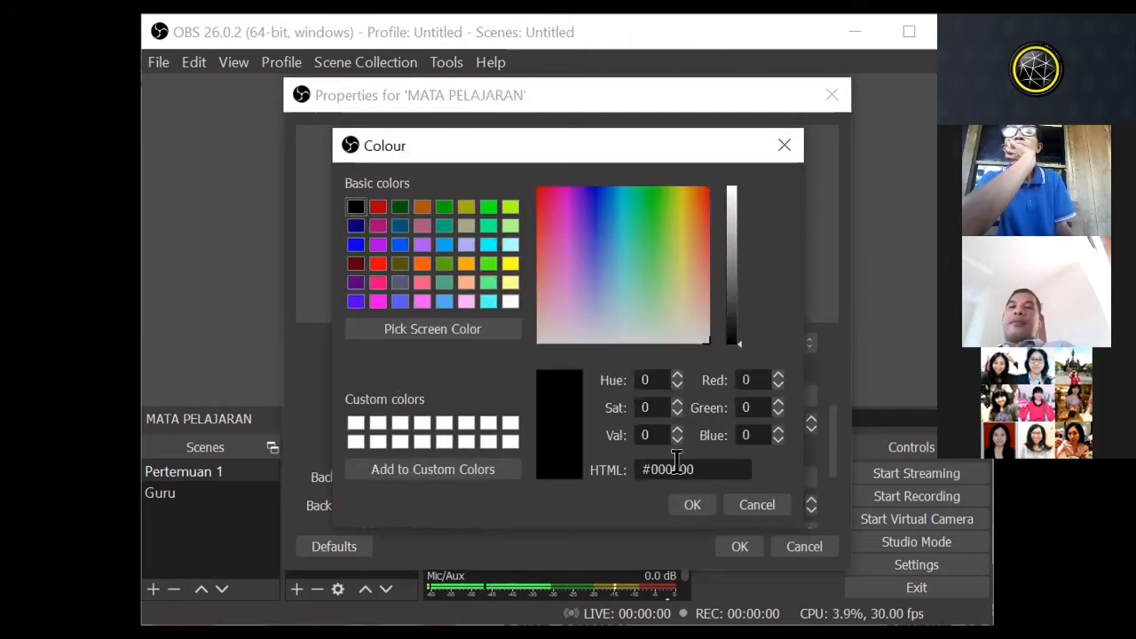
click(693, 506)
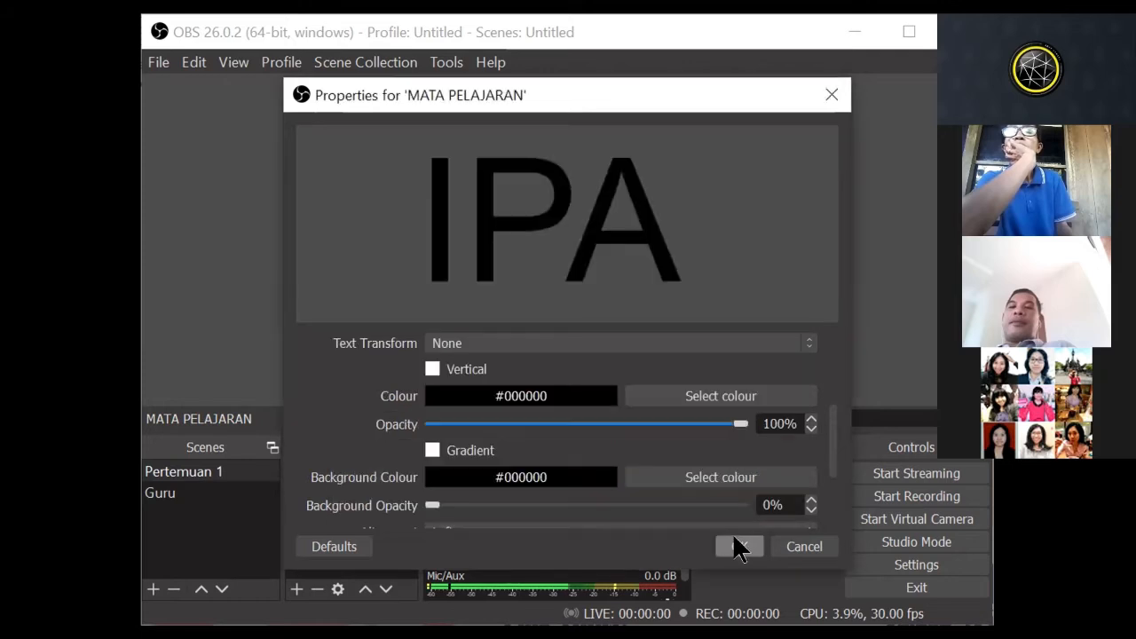
click(737, 547)
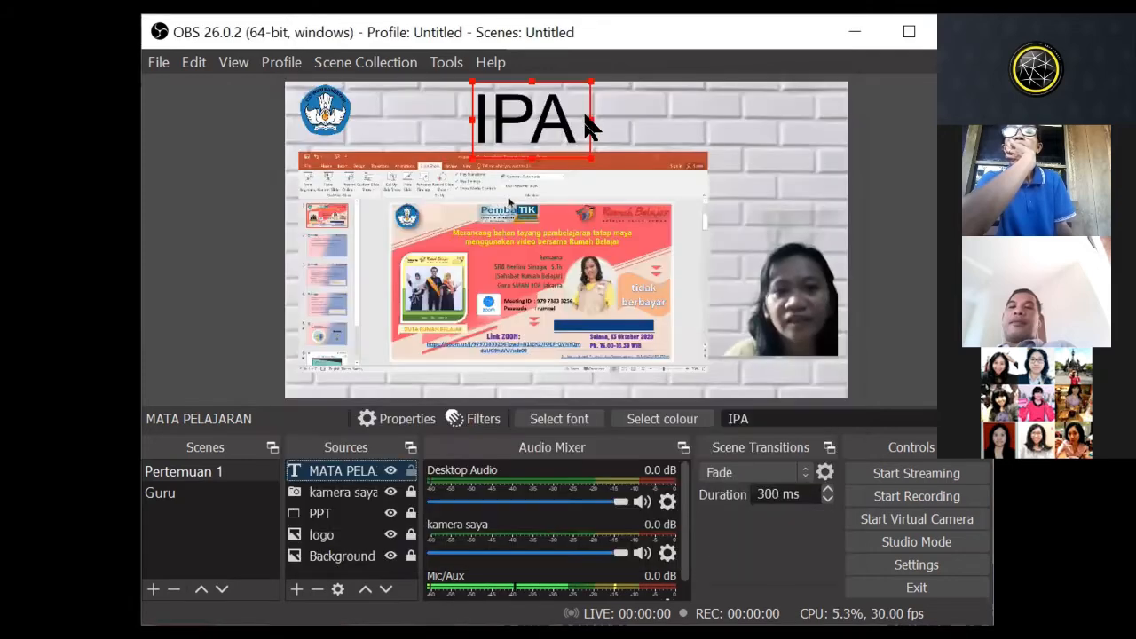
Step: Shrink the IPA text and position it above the PPT capture, slightly below the canvas's top edge
drag(525, 156, 528, 109)
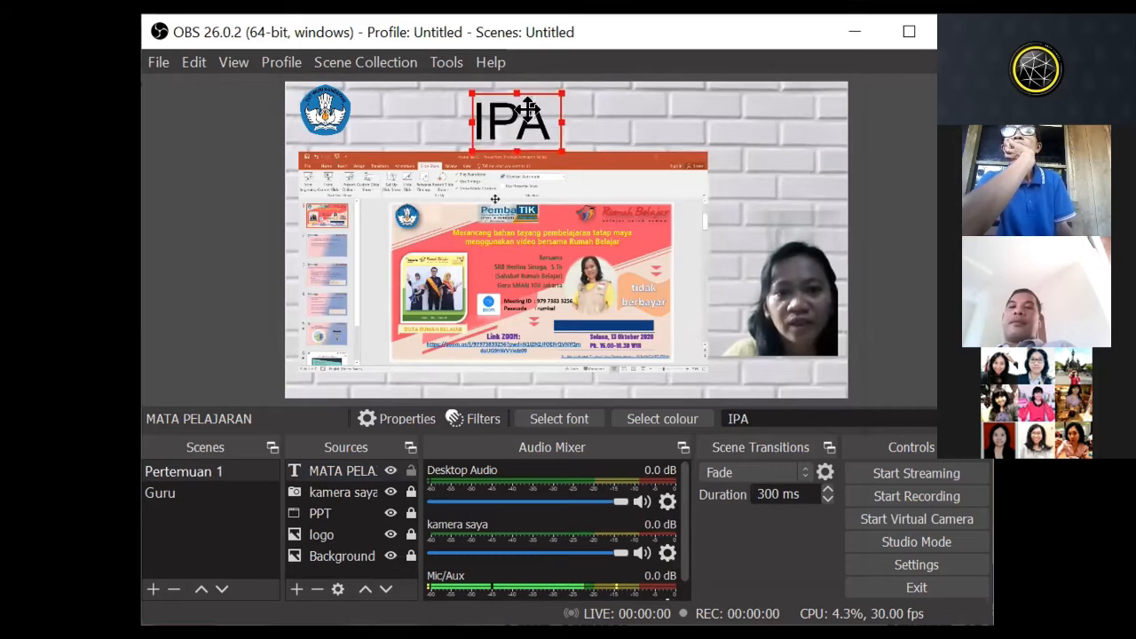
click(644, 128)
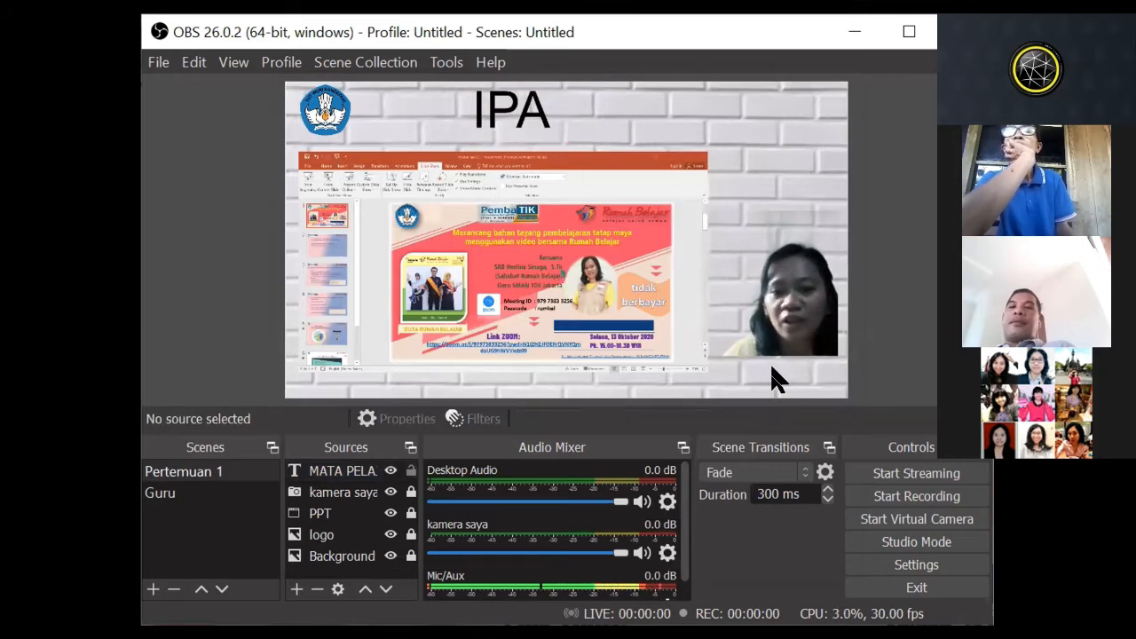
drag(513, 111, 776, 358)
drag(779, 358, 515, 106)
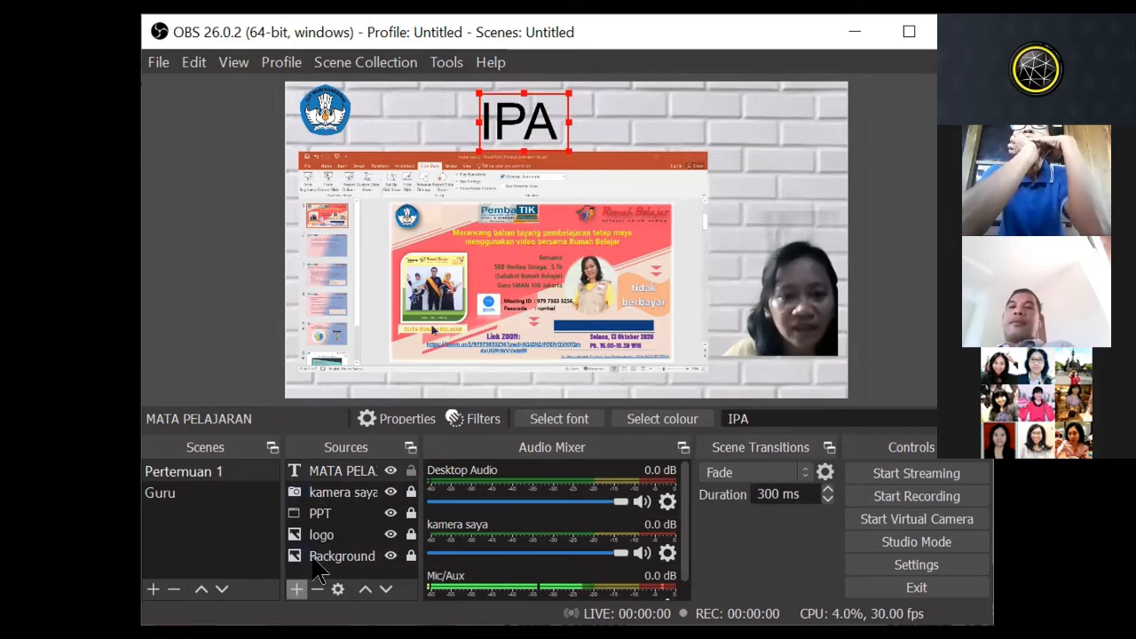
click(713, 276)
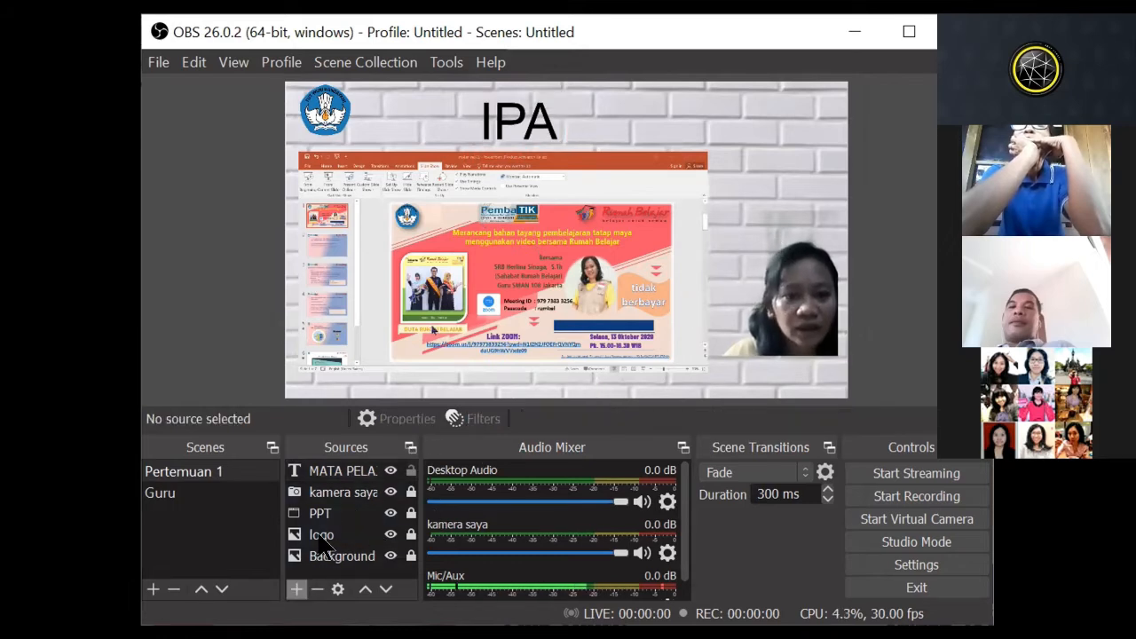
Step: Add a Text (GDI+) source named NAMA GURU to Pertemuan 1 and enter the teacher's first name as its text
click(296, 589)
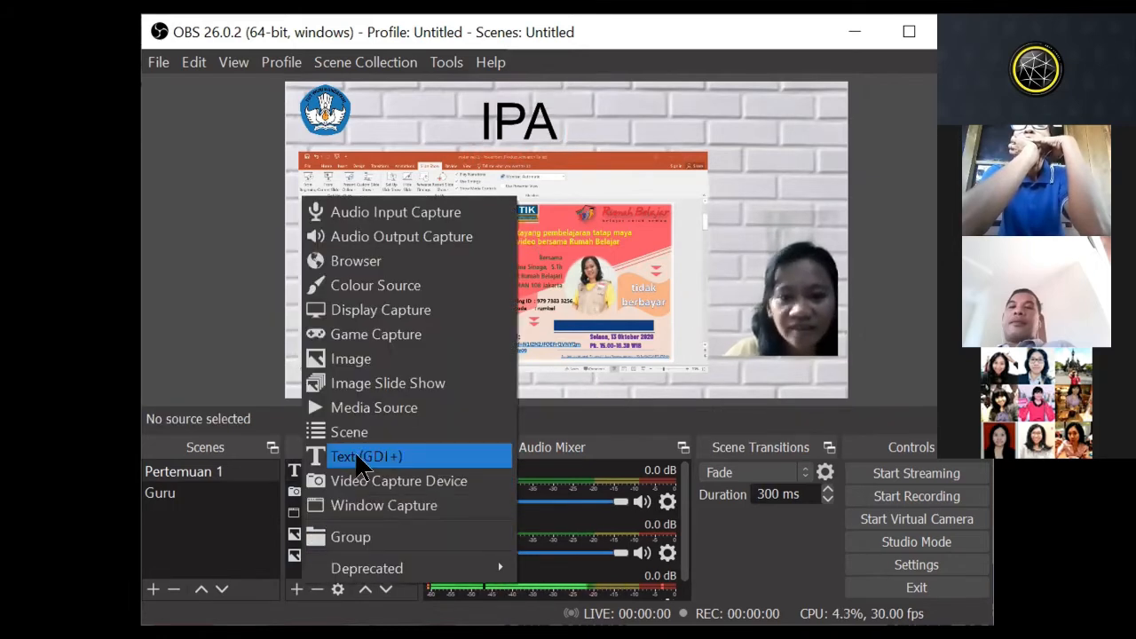
click(366, 455)
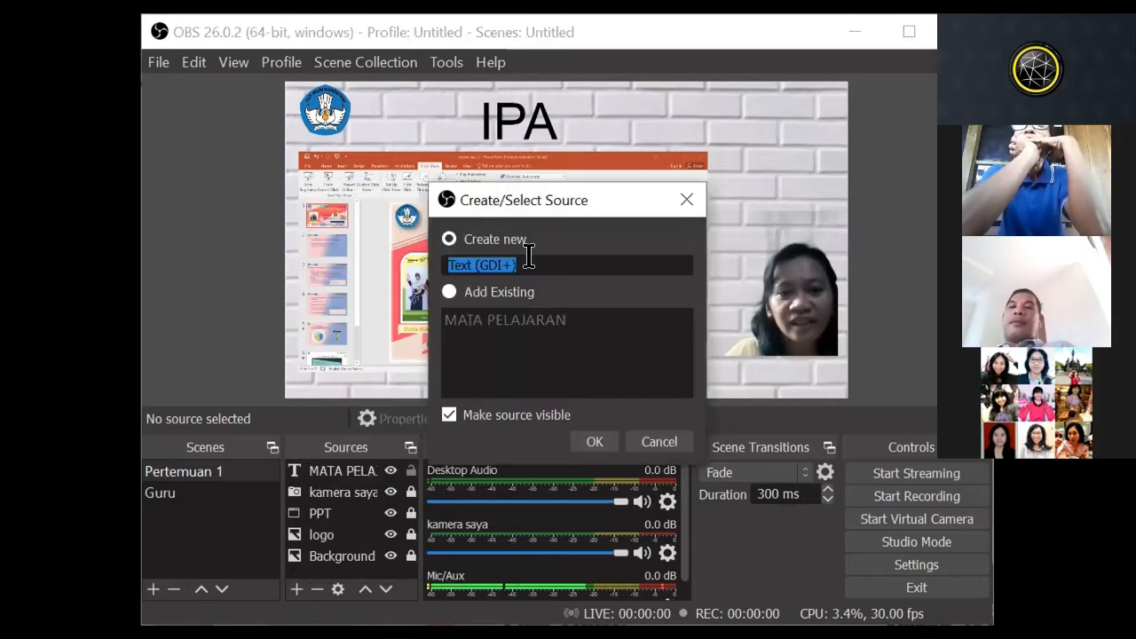
text(NAMA)
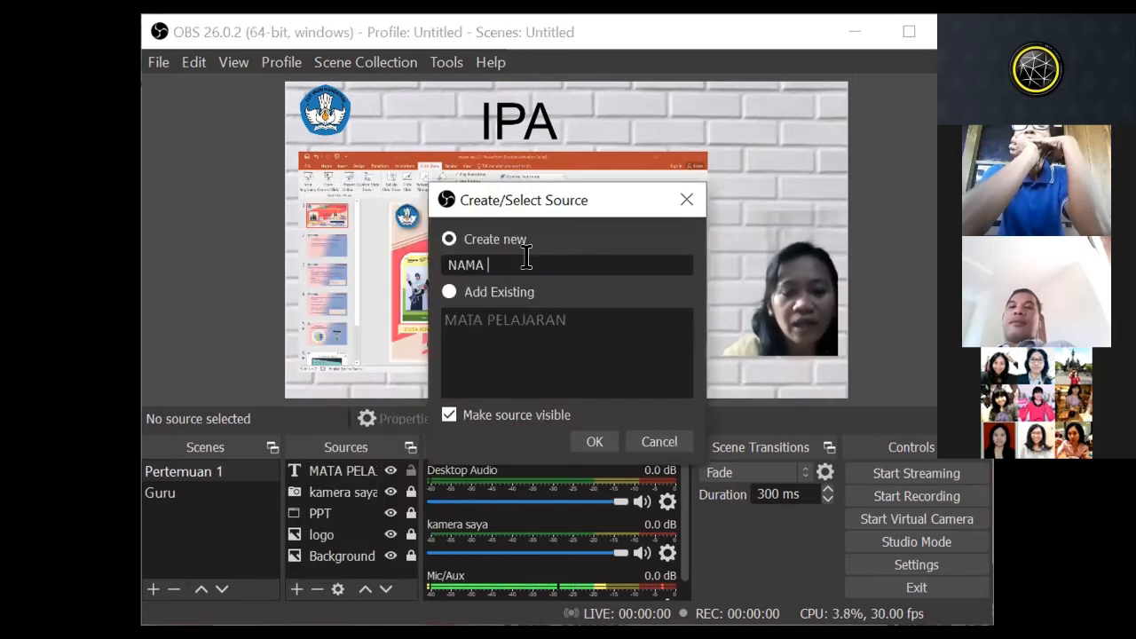
text( GURU)
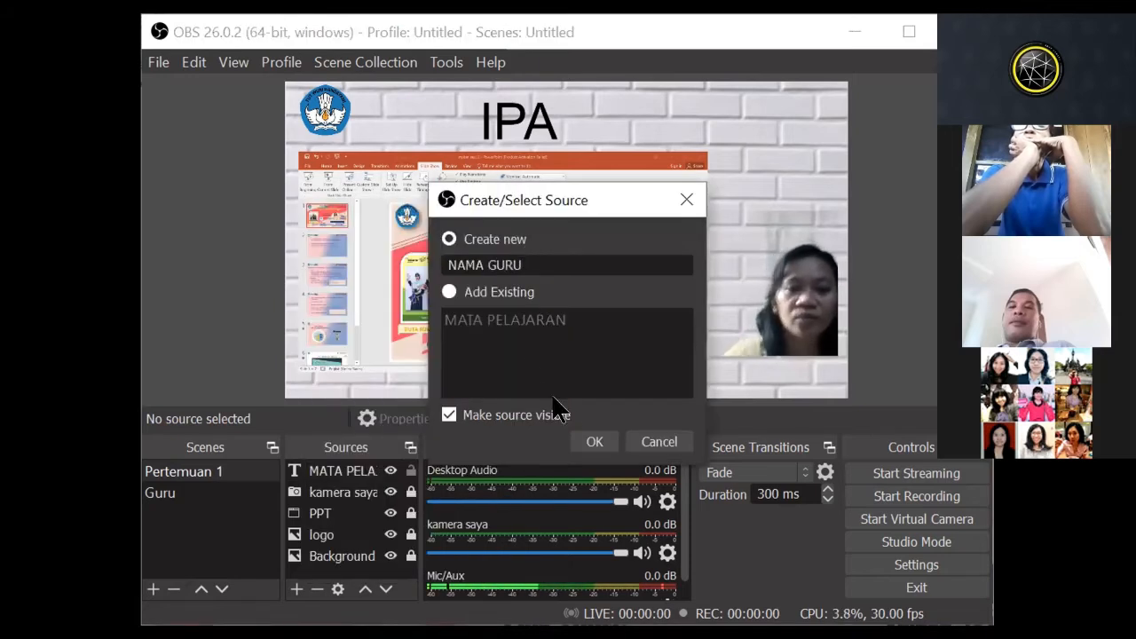
click(590, 441)
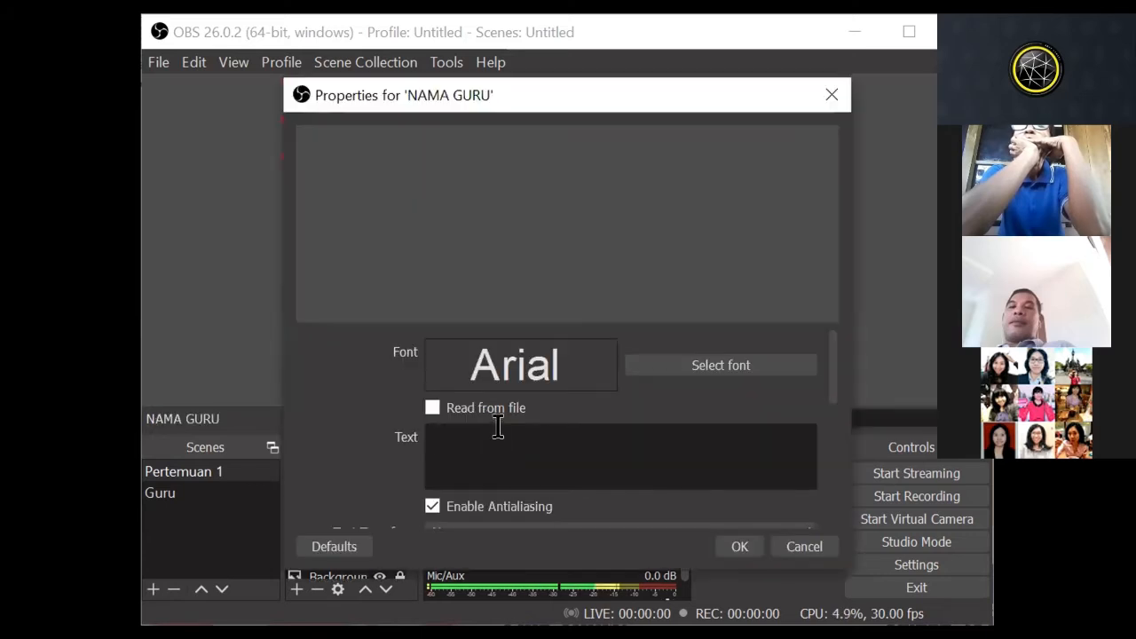
text(HERLINA)
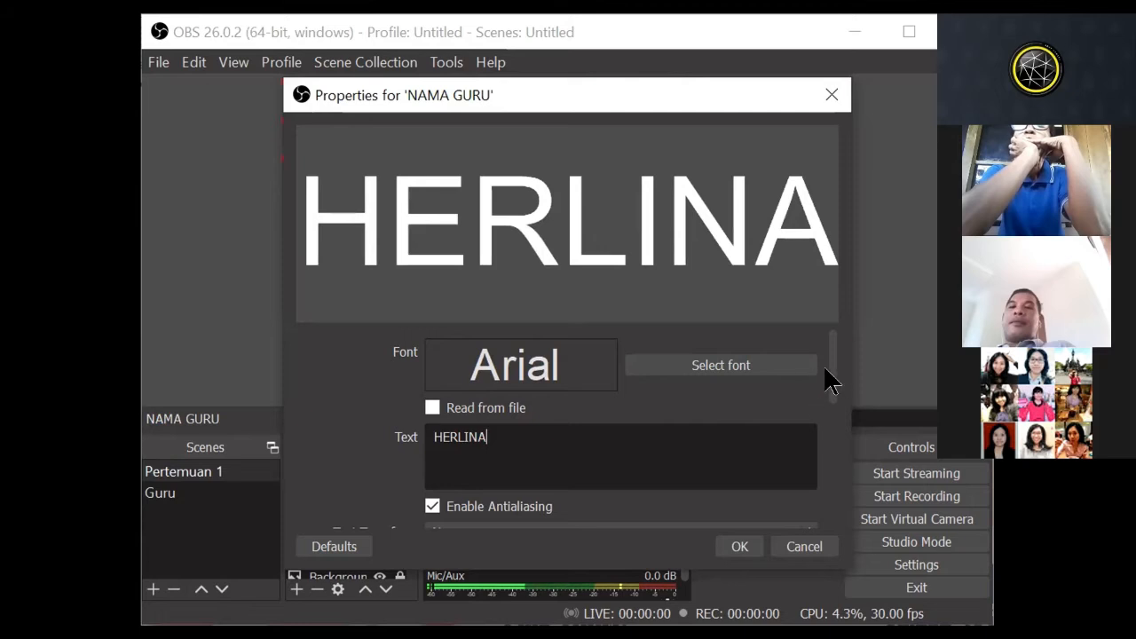
Step: Set the NAMA GURU text colour to yellow (#ffff00) and apply the properties
scroll(697, 446, down, 5)
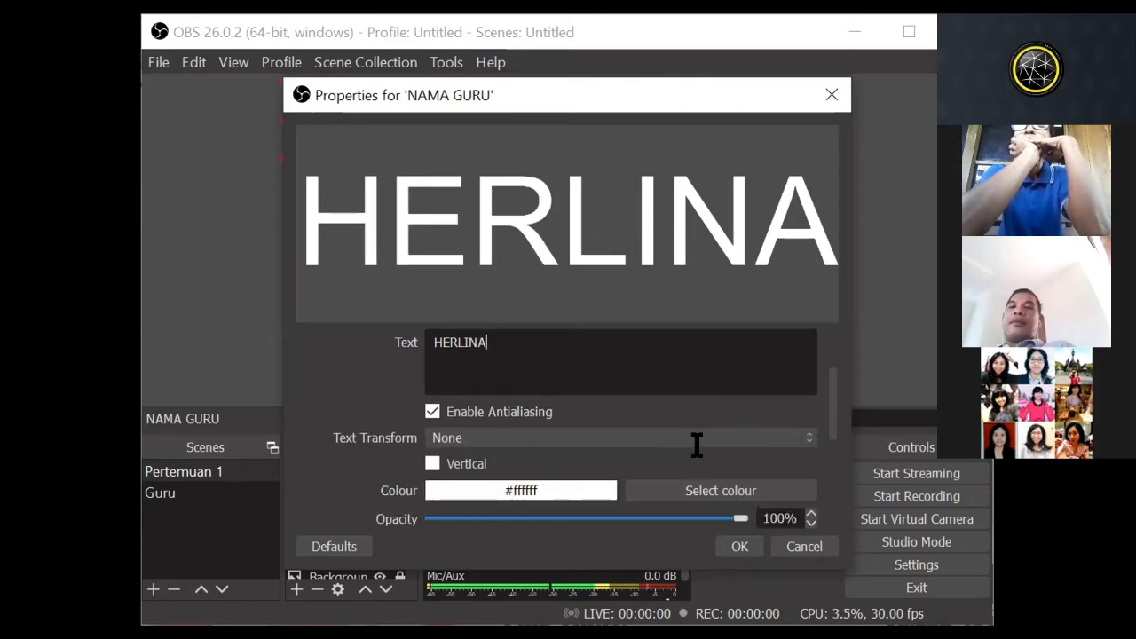
click(703, 441)
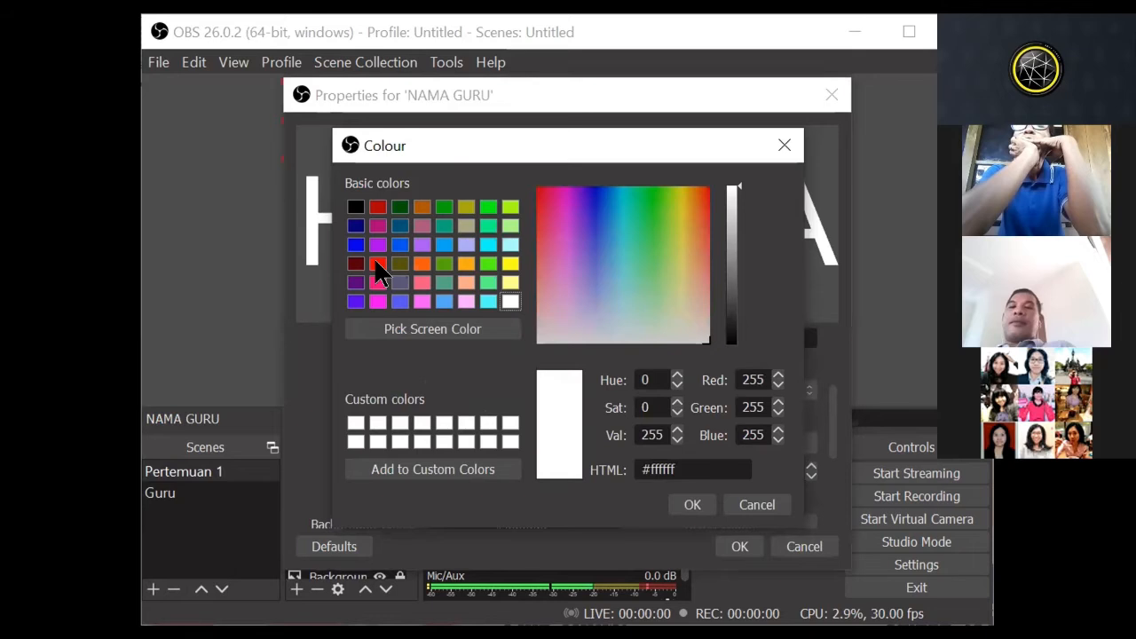
click(378, 264)
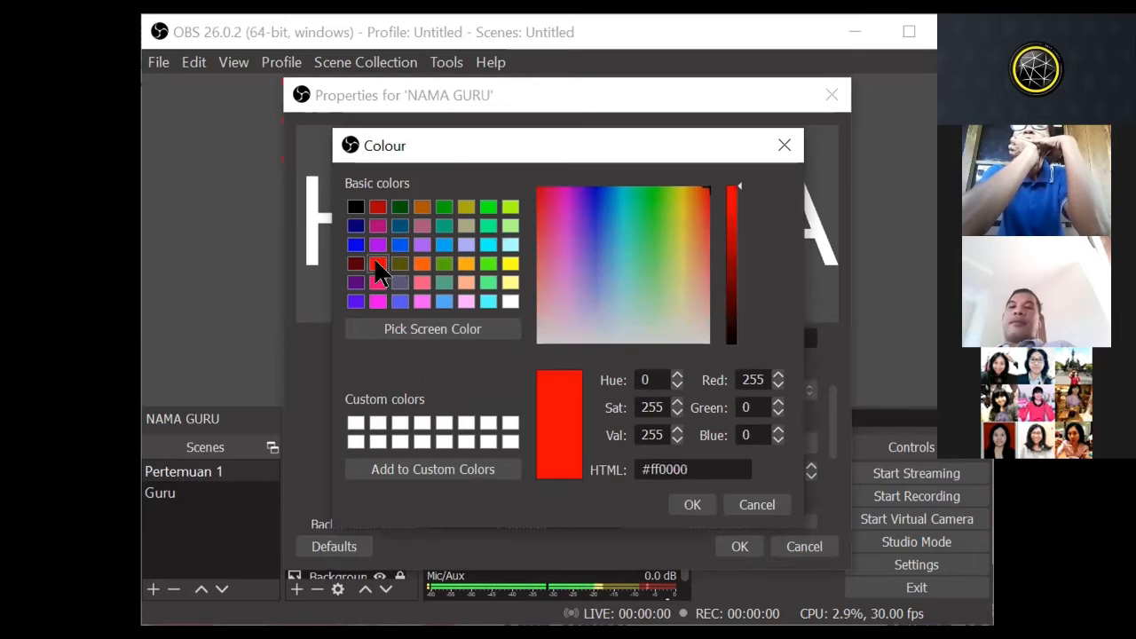
click(510, 263)
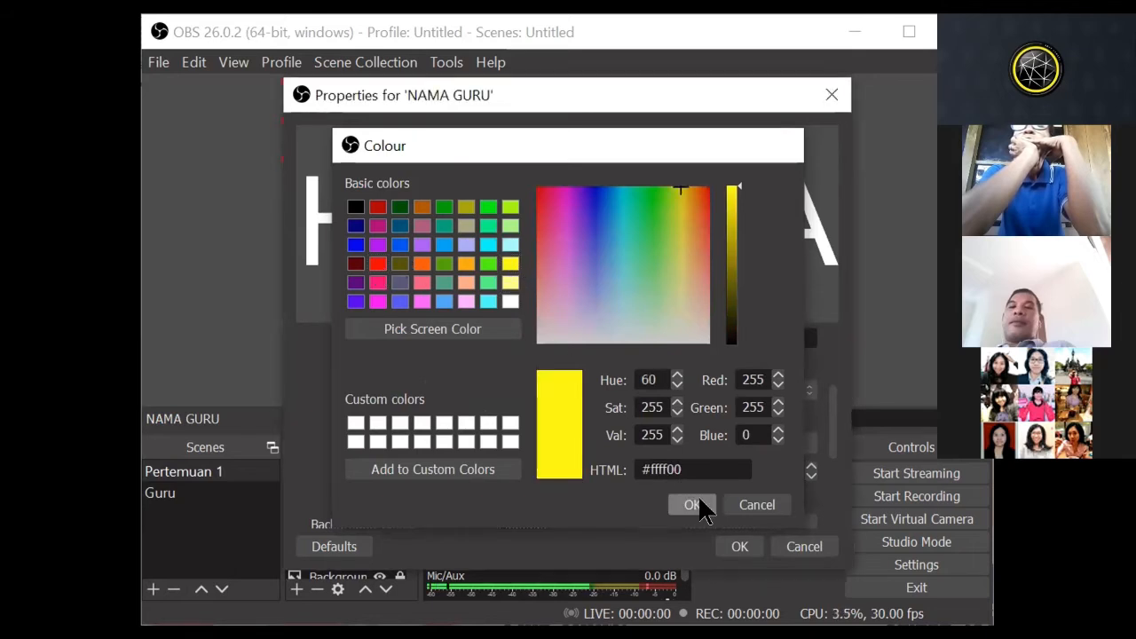
click(703, 505)
click(737, 546)
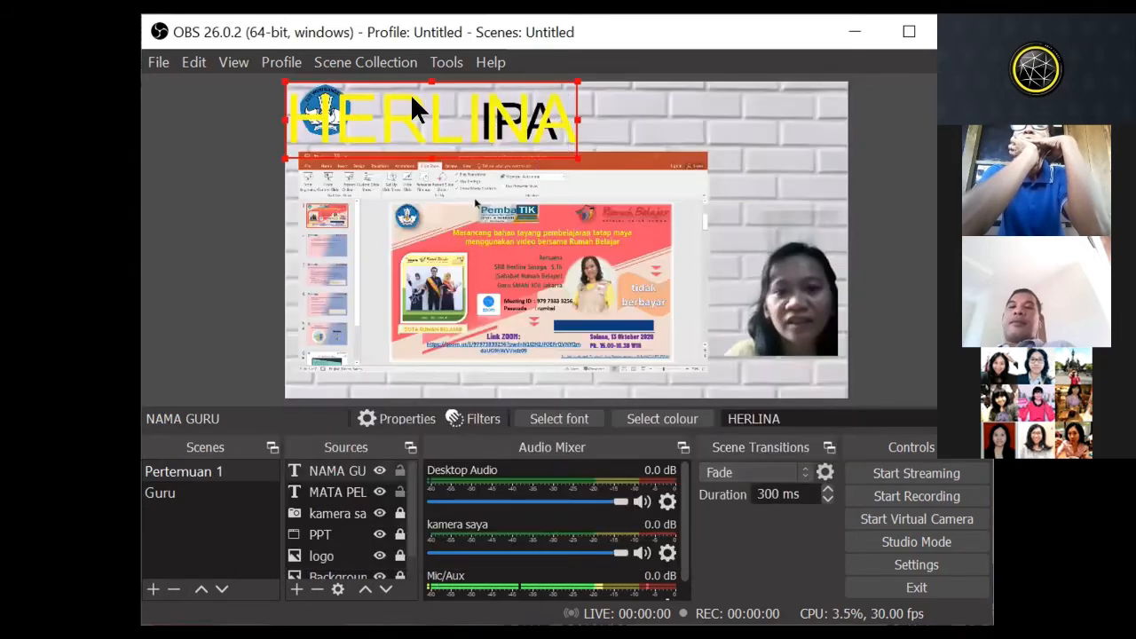
Step: Shrink the teacher's name text and place it directly below the webcam image, matching the image's width
drag(420, 97, 684, 328)
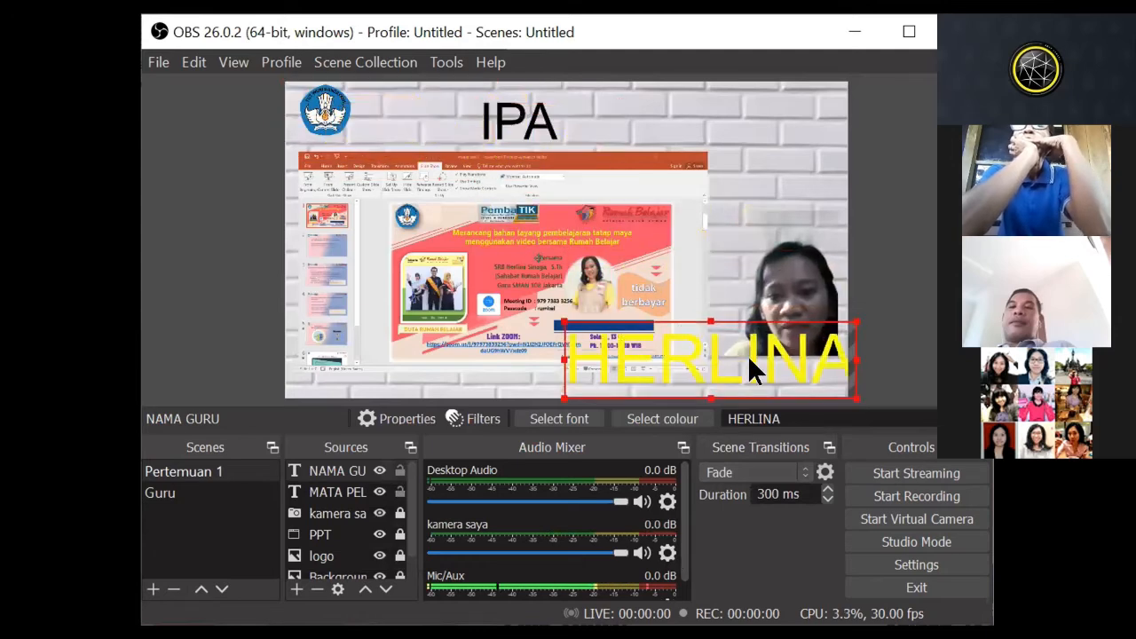
drag(847, 391, 772, 361)
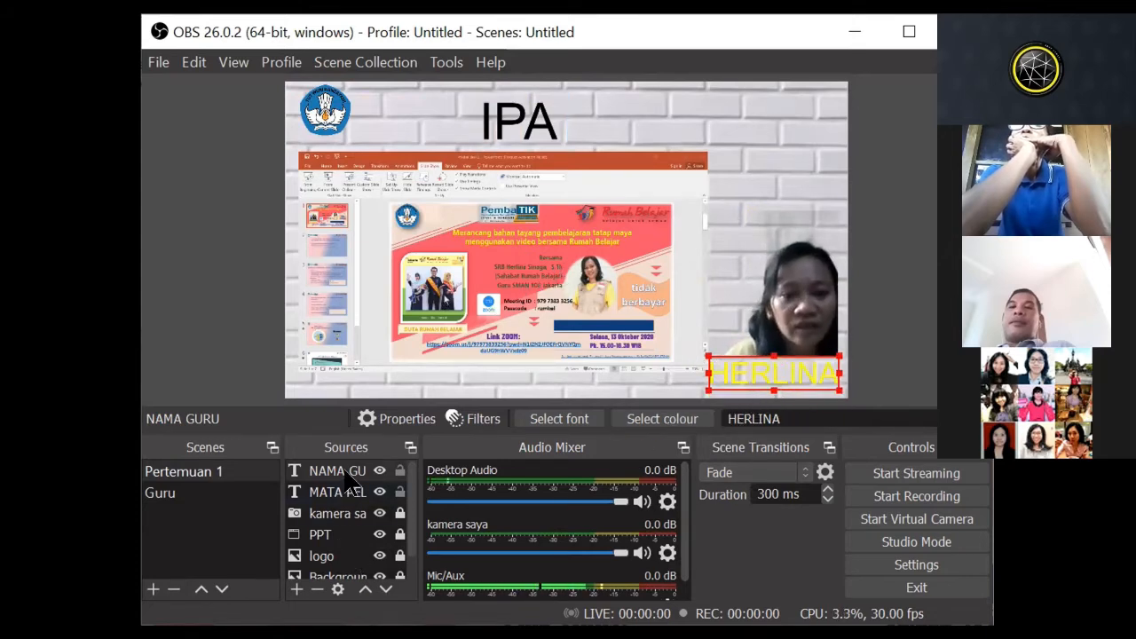
Step: Change the NAMA GURU text colour to dark red (#550000) and apply the properties
double_click(611, 368)
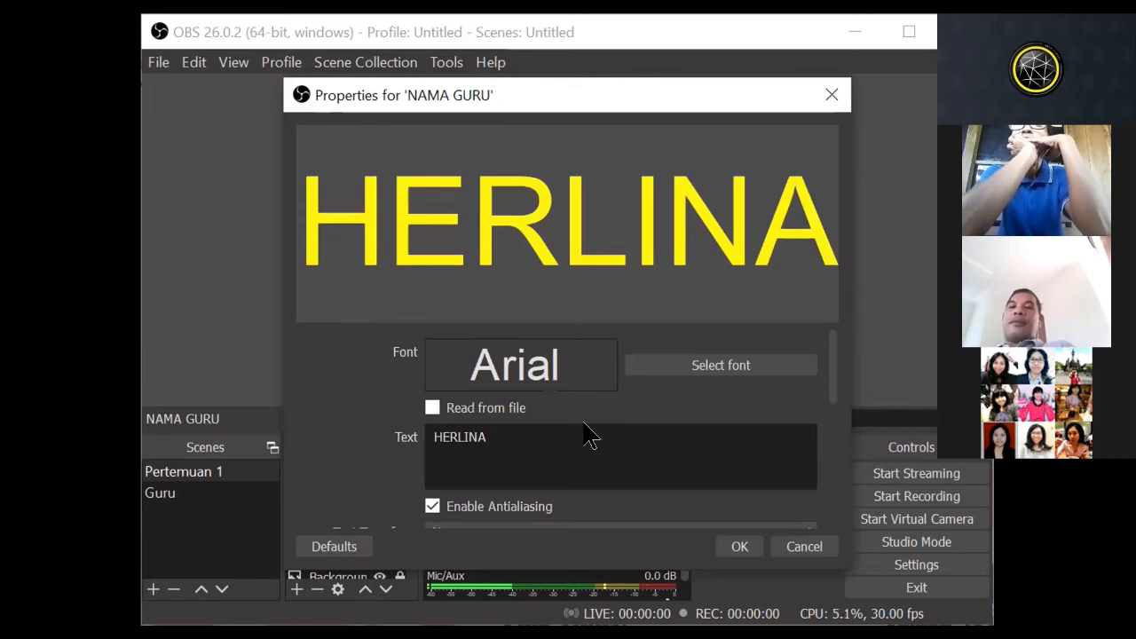
scroll(590, 435, down, 3)
scroll(601, 472, down, 3)
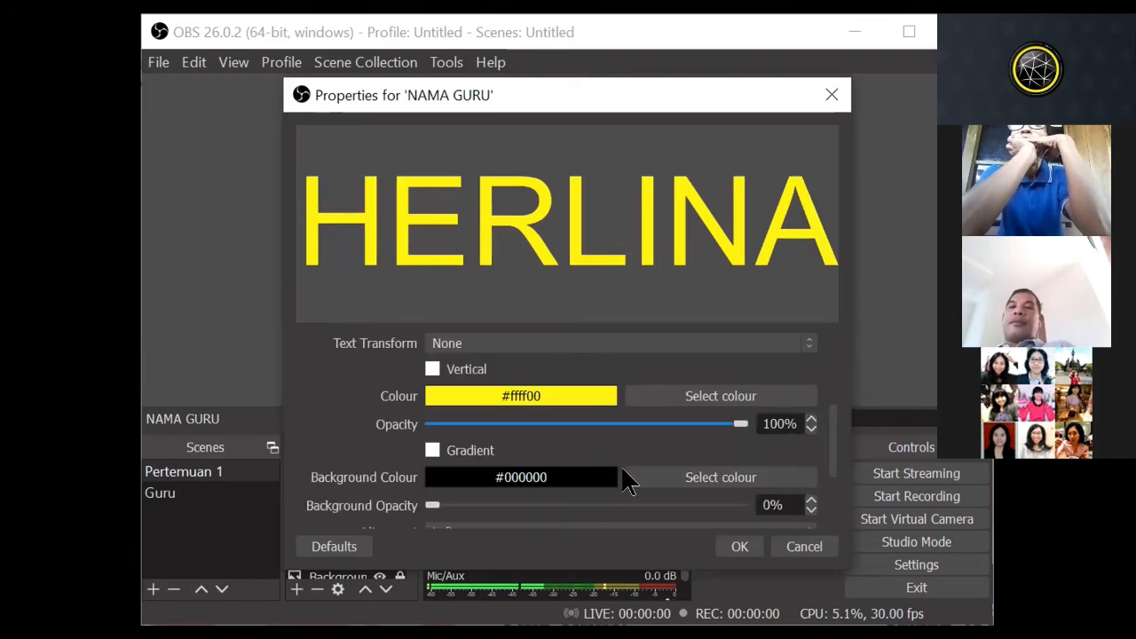
scroll(626, 479, down, 2)
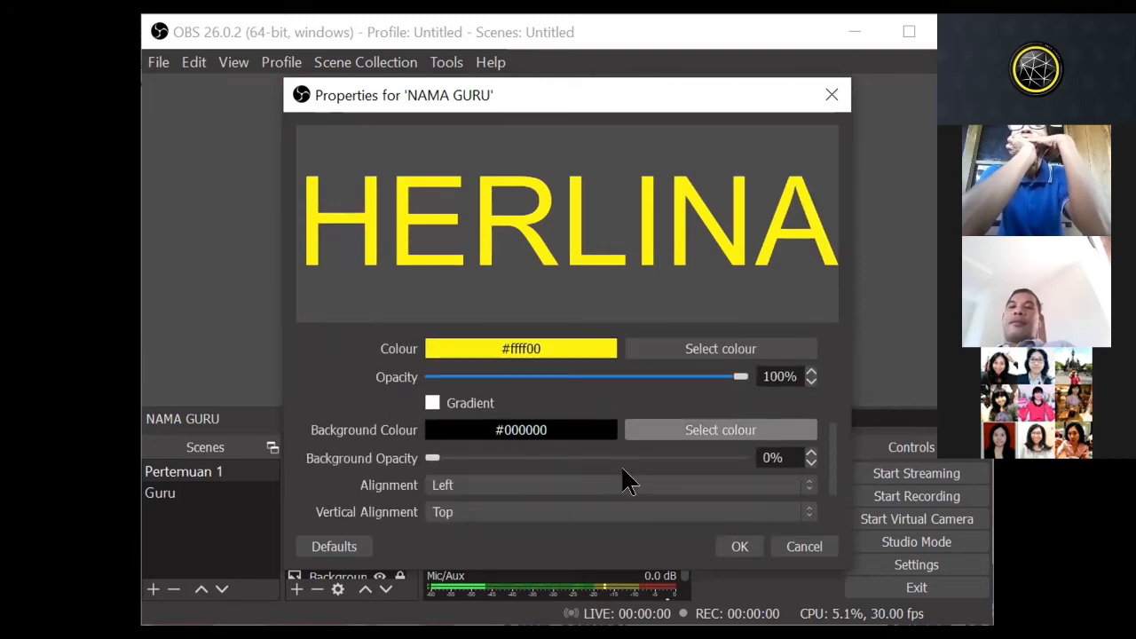
click(689, 355)
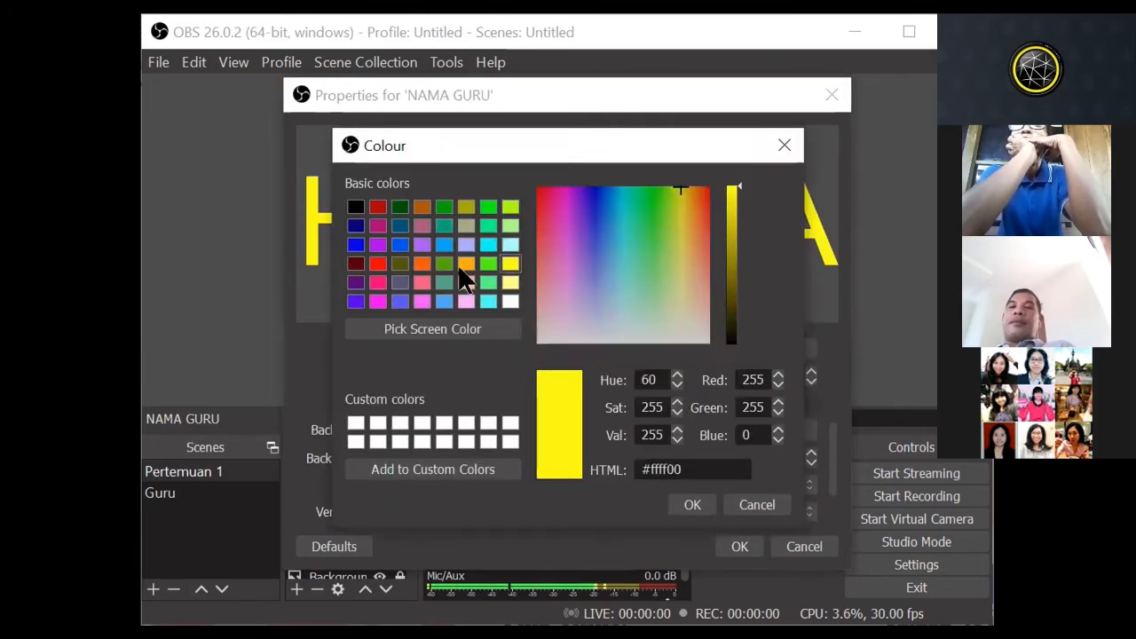
click(356, 264)
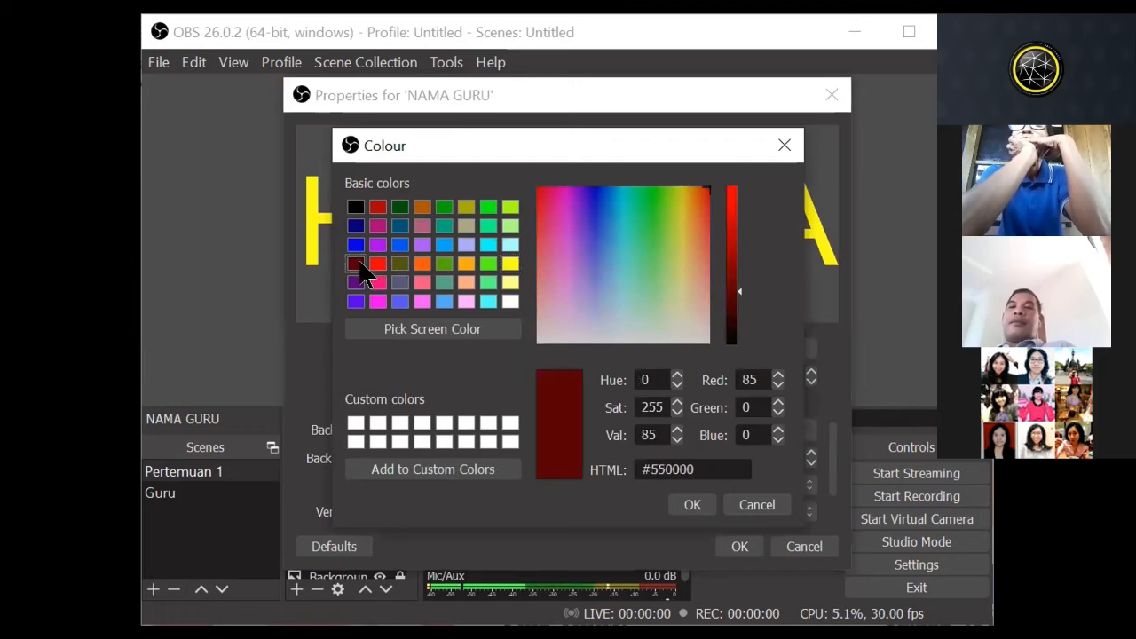
click(691, 505)
click(738, 547)
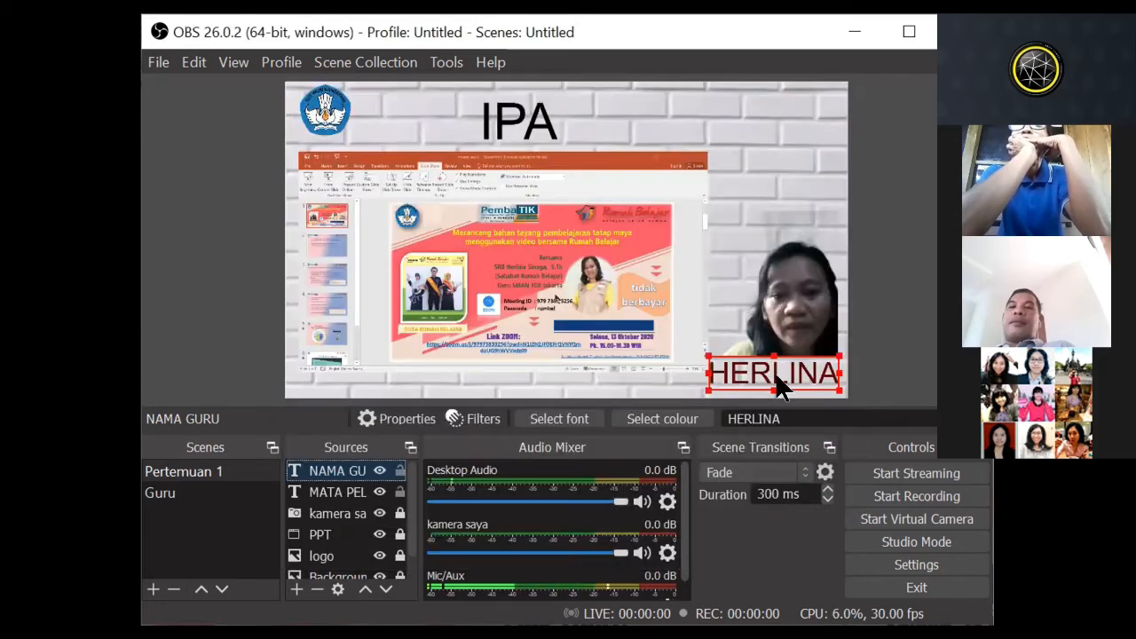
Step: Open the properties of the NAMA GURU text source and look over its font, text, colour and background settings
double_click(339, 471)
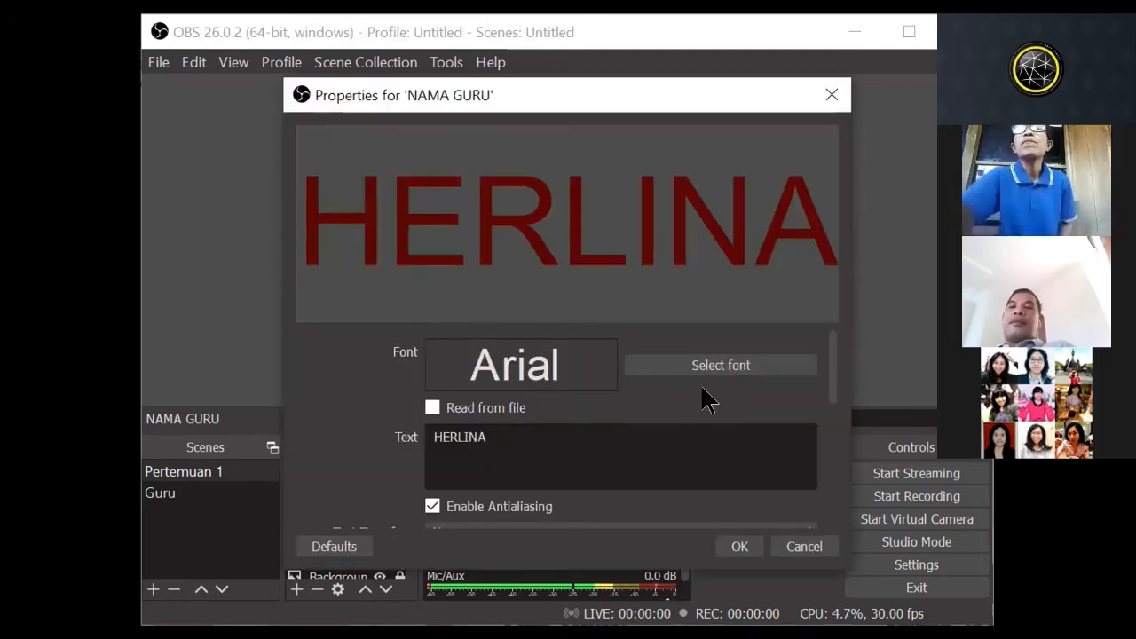
scroll(702, 395, down, 1)
scroll(702, 398, down, 1)
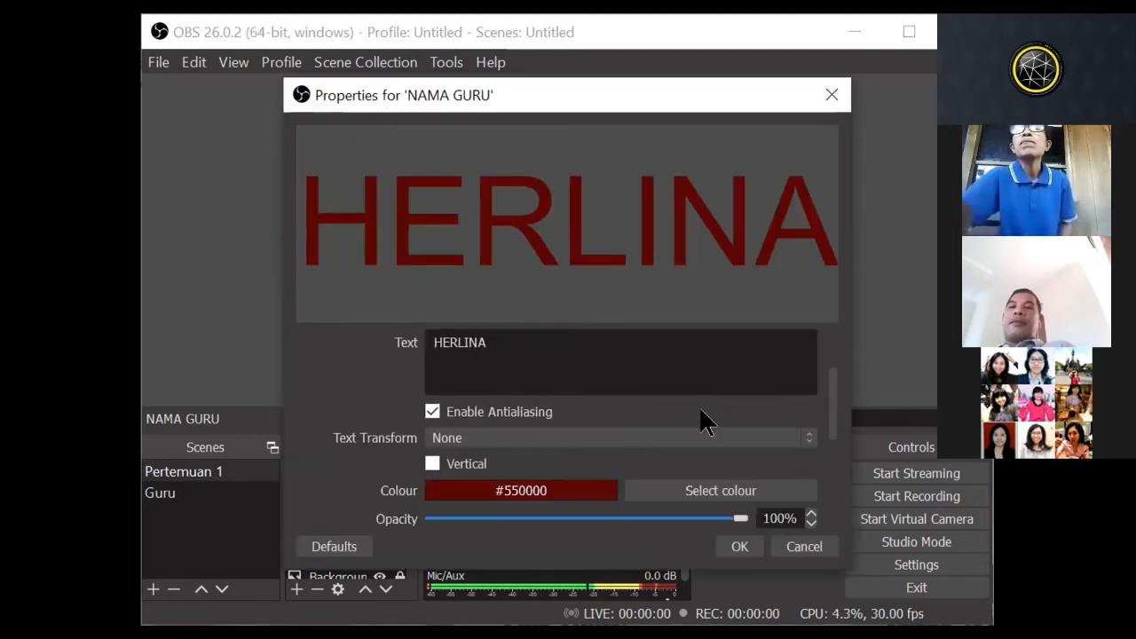
scroll(701, 435, up, 1)
scroll(698, 437, down, 1)
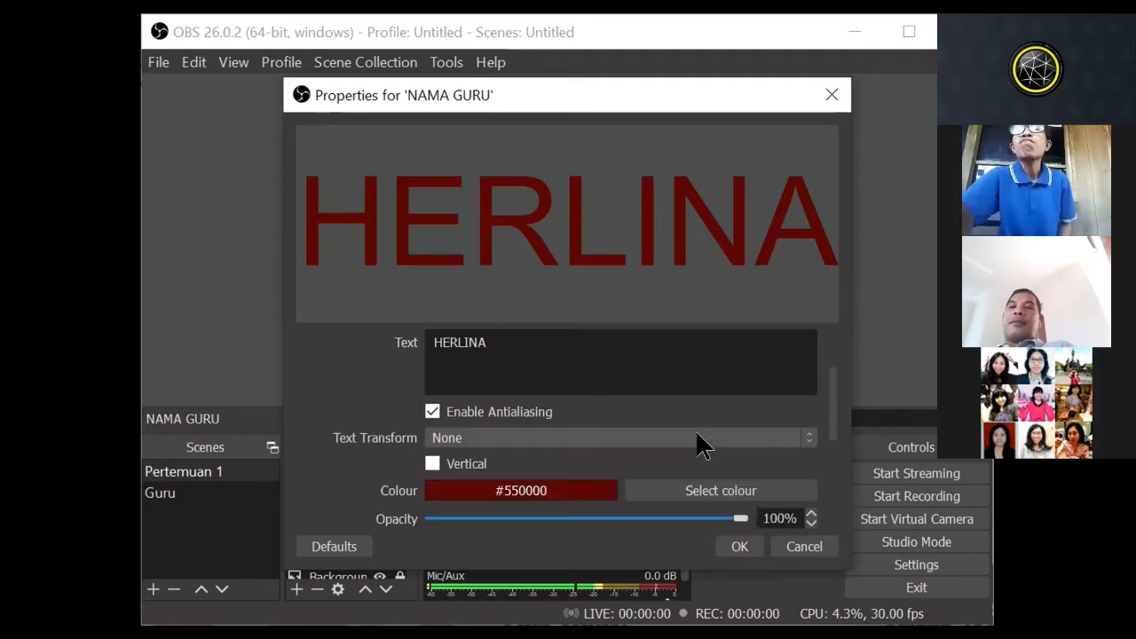
scroll(703, 445, down, 1)
scroll(702, 446, down, 1)
scroll(702, 446, up, 4)
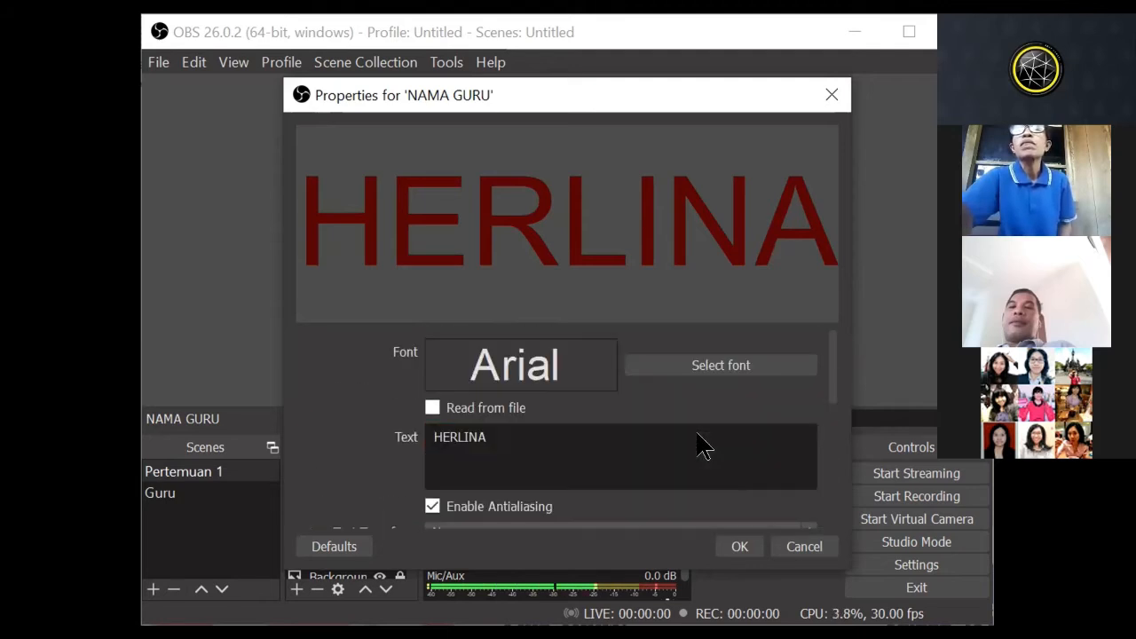
scroll(696, 440, down, 2)
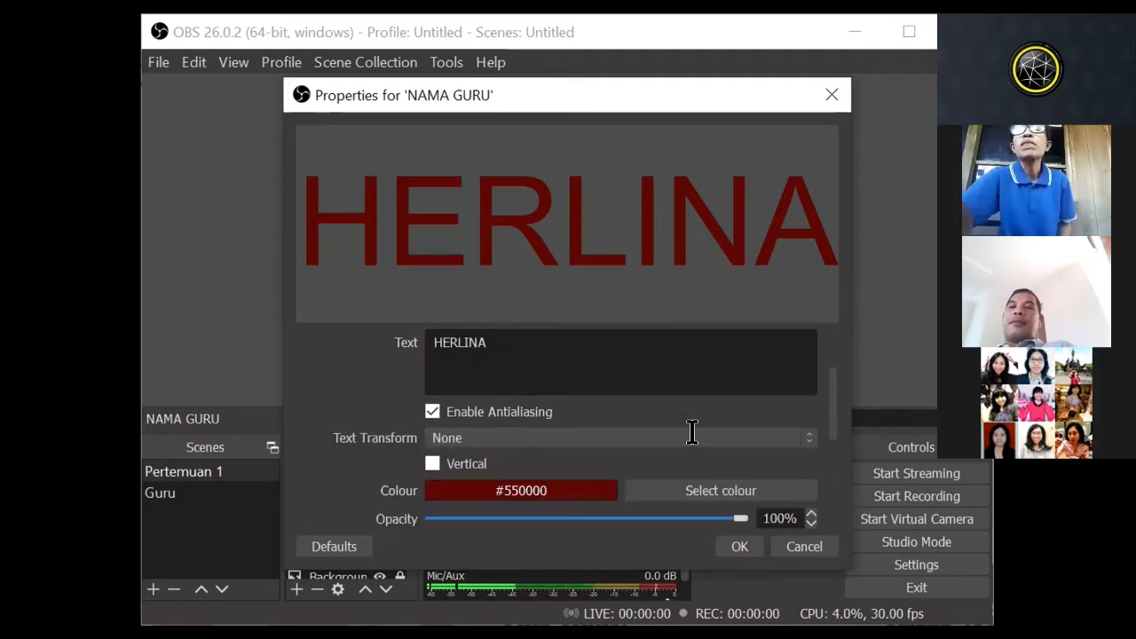
scroll(692, 433, down, 2)
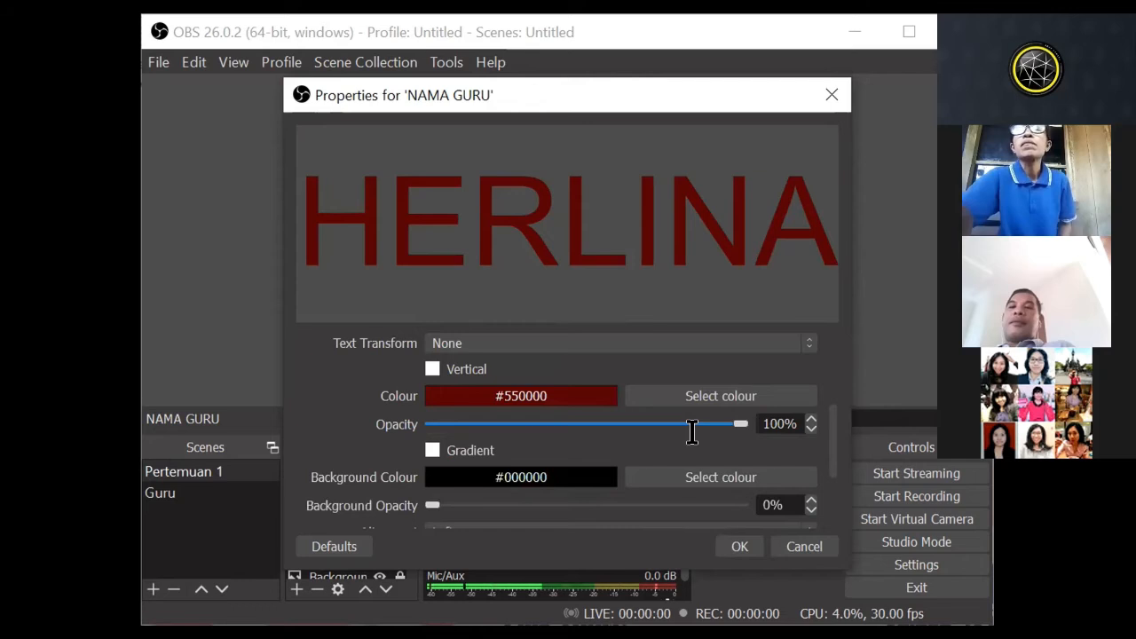
scroll(692, 432, up, 4)
Step: Set the NAMA GURU font to Arial Regular, size 20, and apply the properties
click(732, 366)
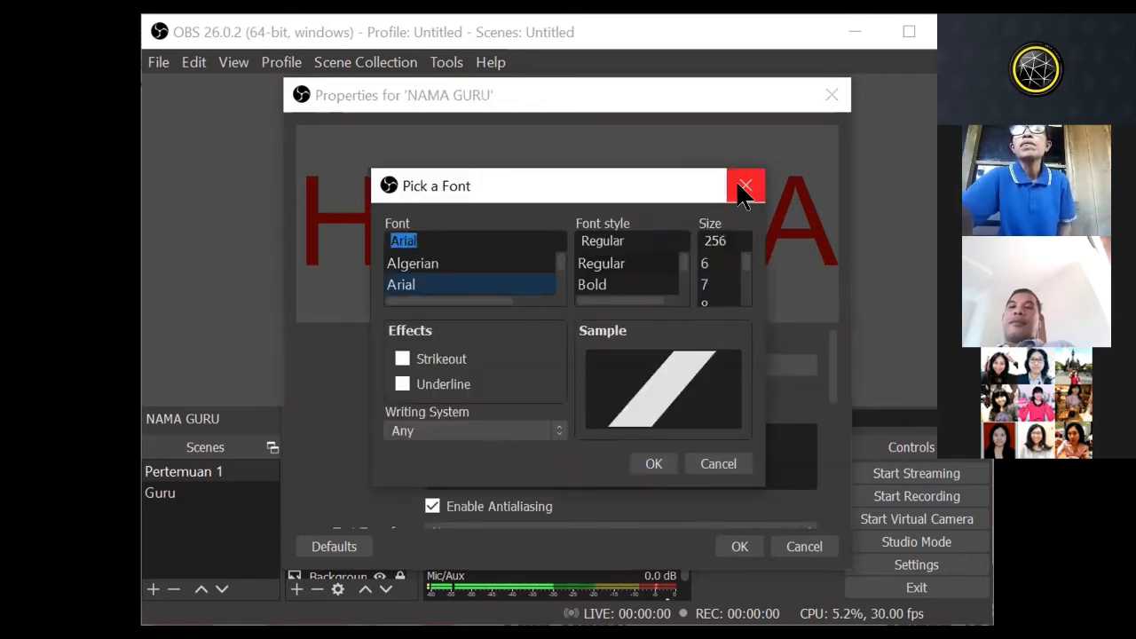
click(744, 187)
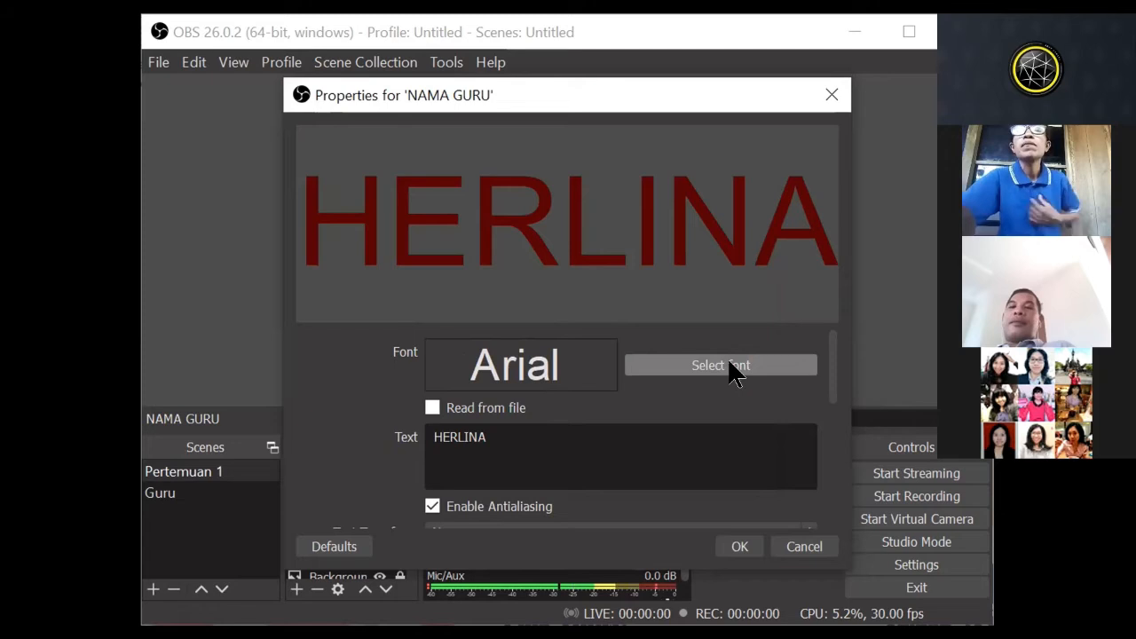
click(729, 368)
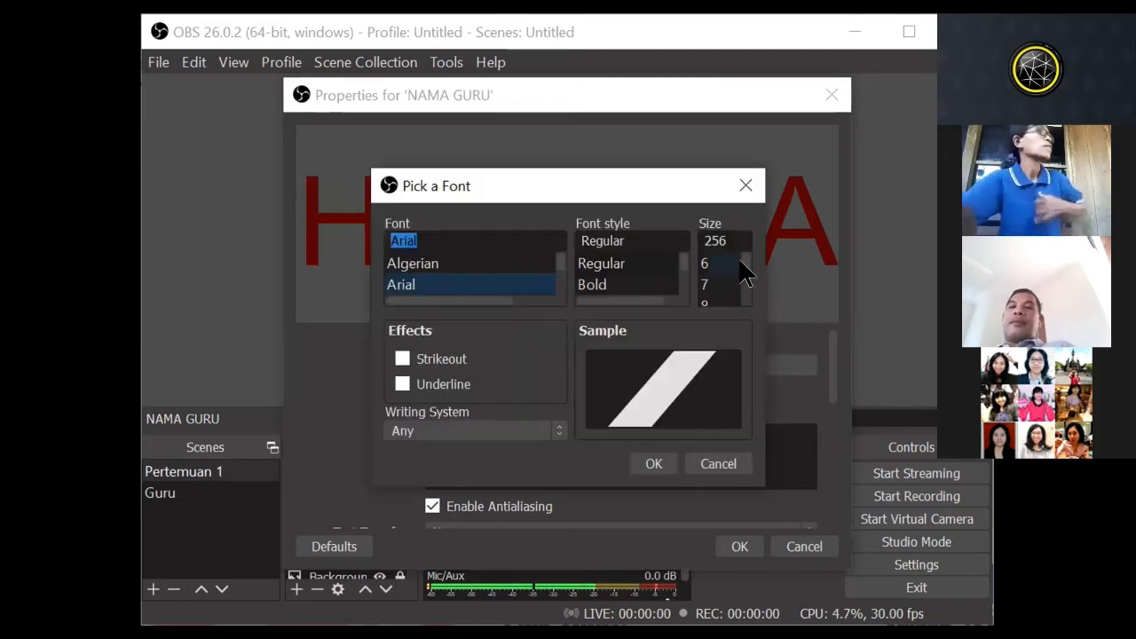
scroll(744, 289, down, 2)
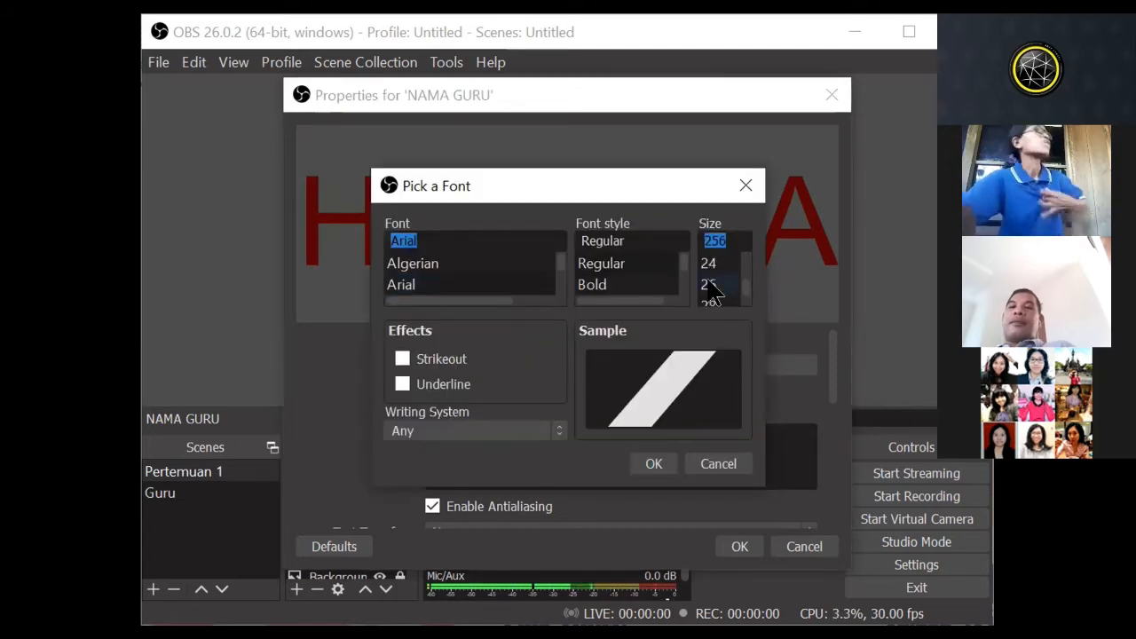
click(711, 286)
click(710, 266)
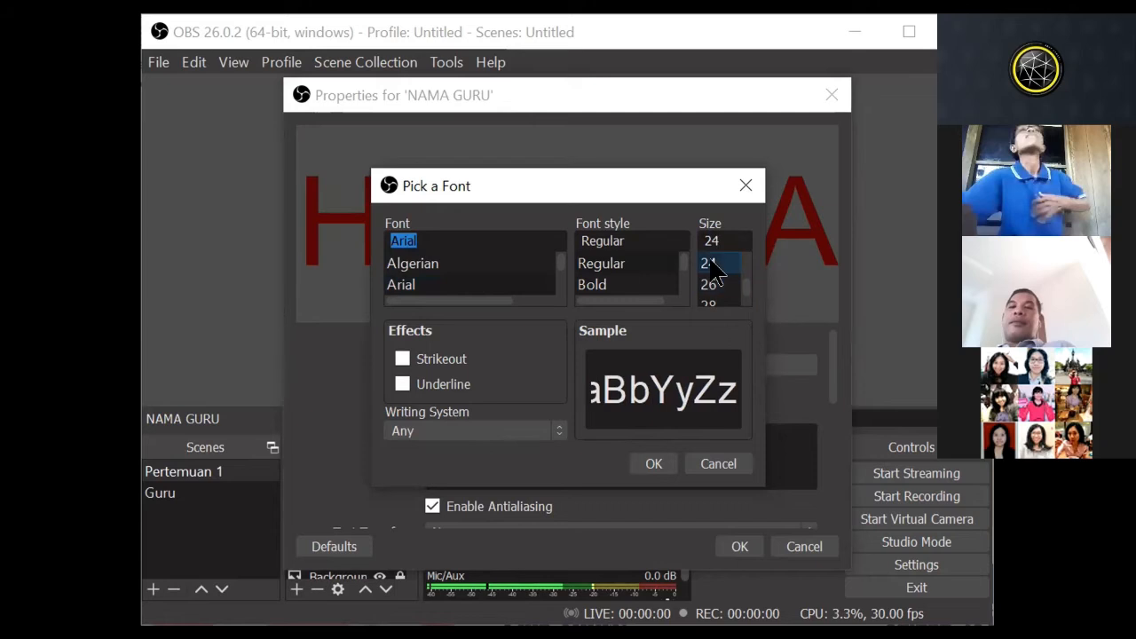
scroll(742, 287, up, 1)
click(710, 284)
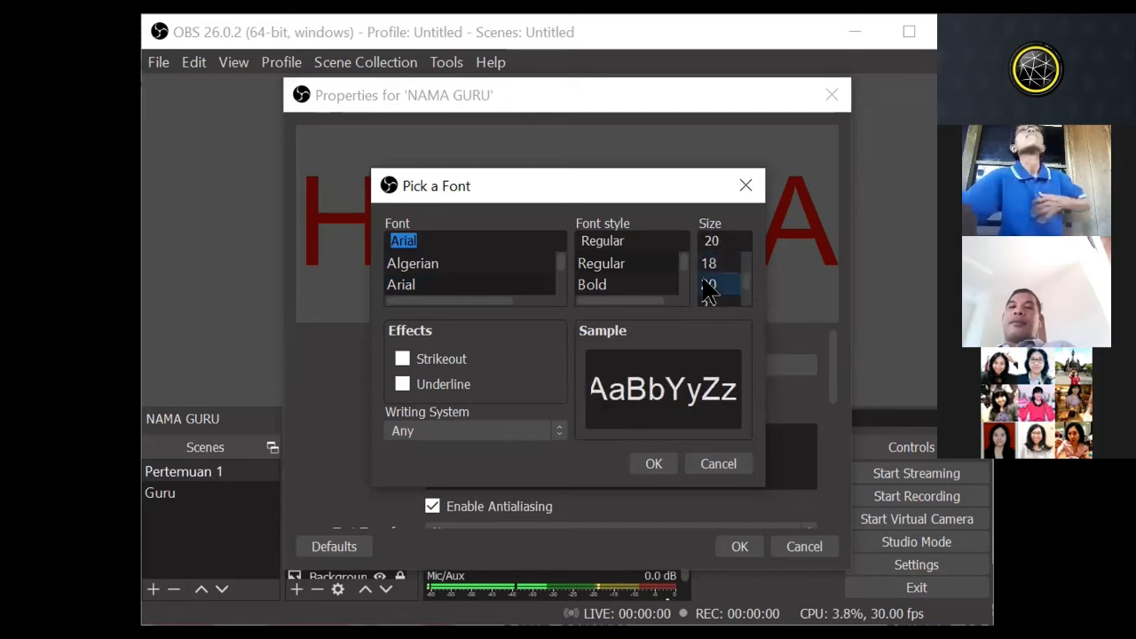
click(653, 464)
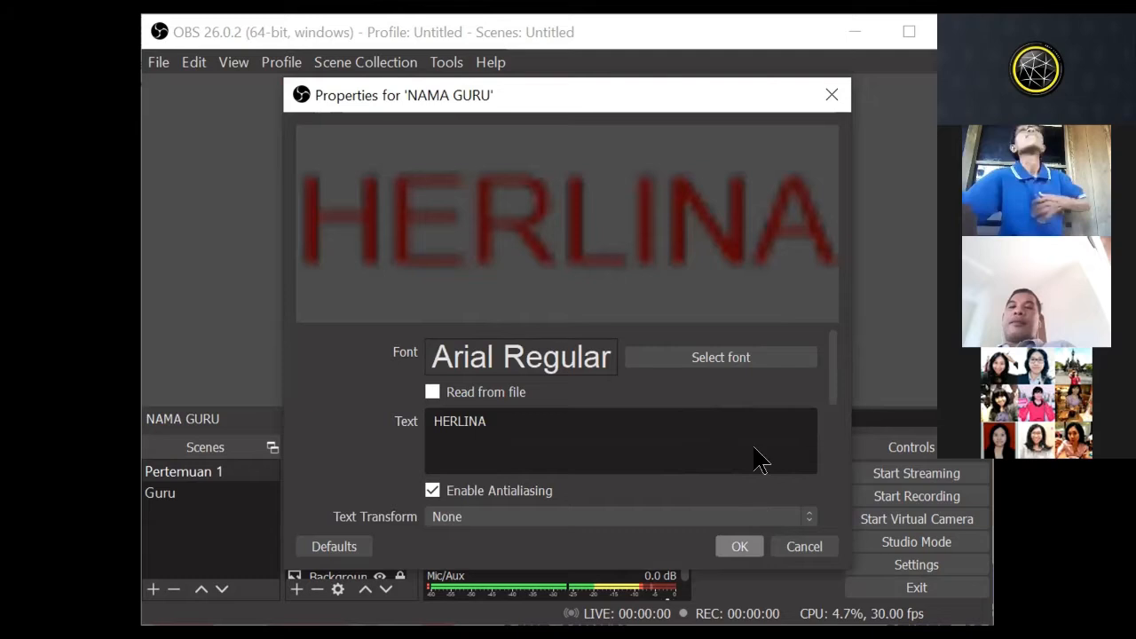
click(739, 547)
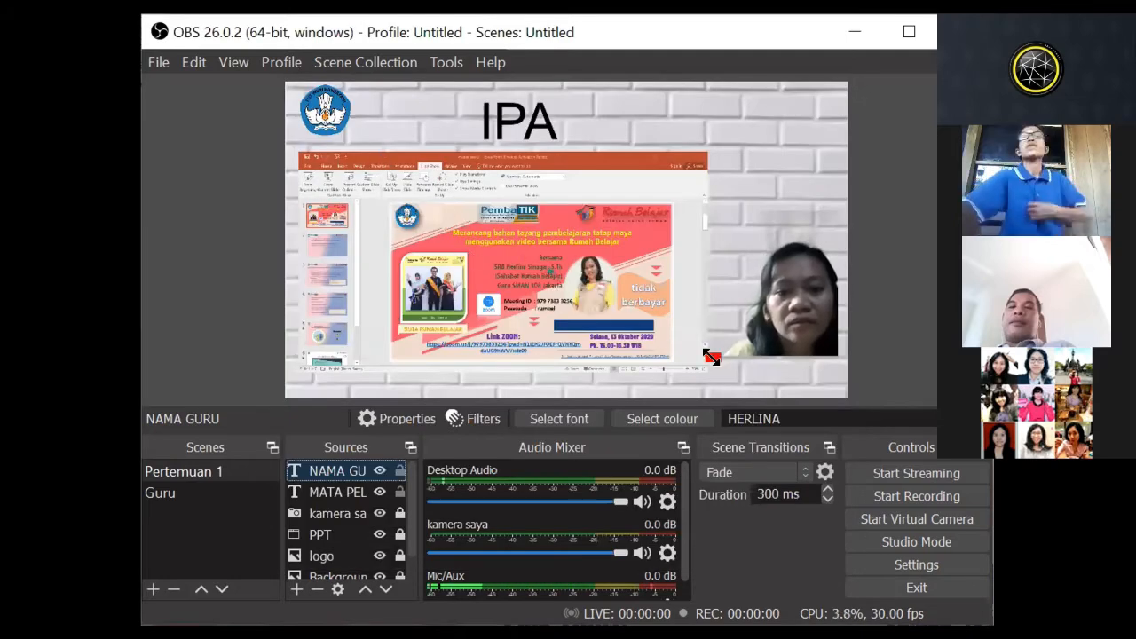
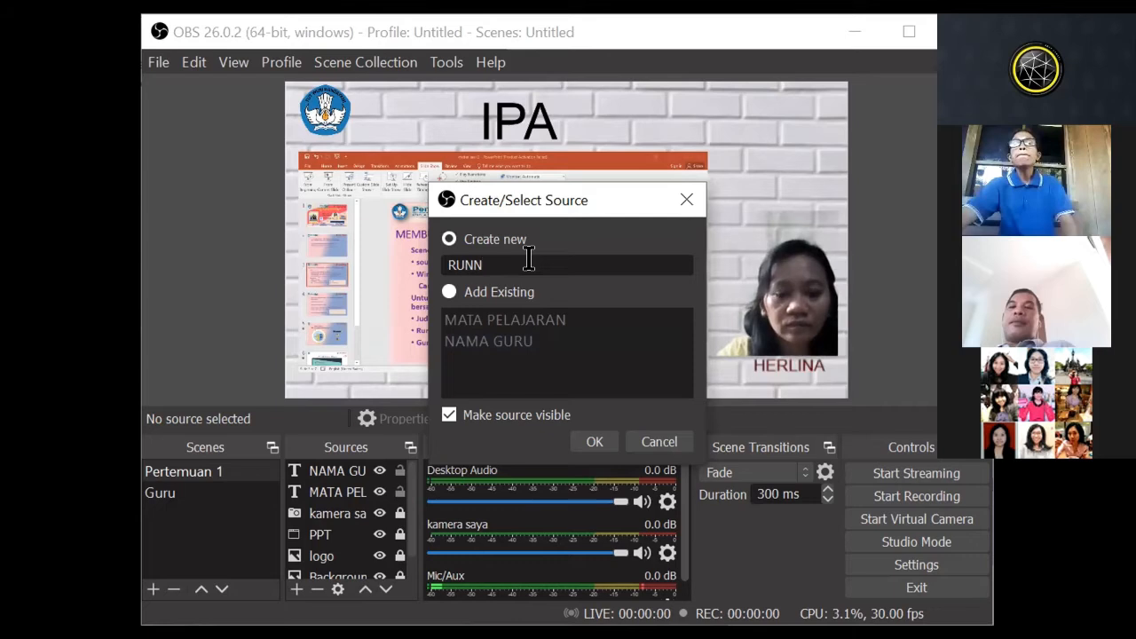
Step: Name the new text source RUNNING TEKS and enter the text "Selamat datang, jangan lupa isi daftar hadir."
text(KS)
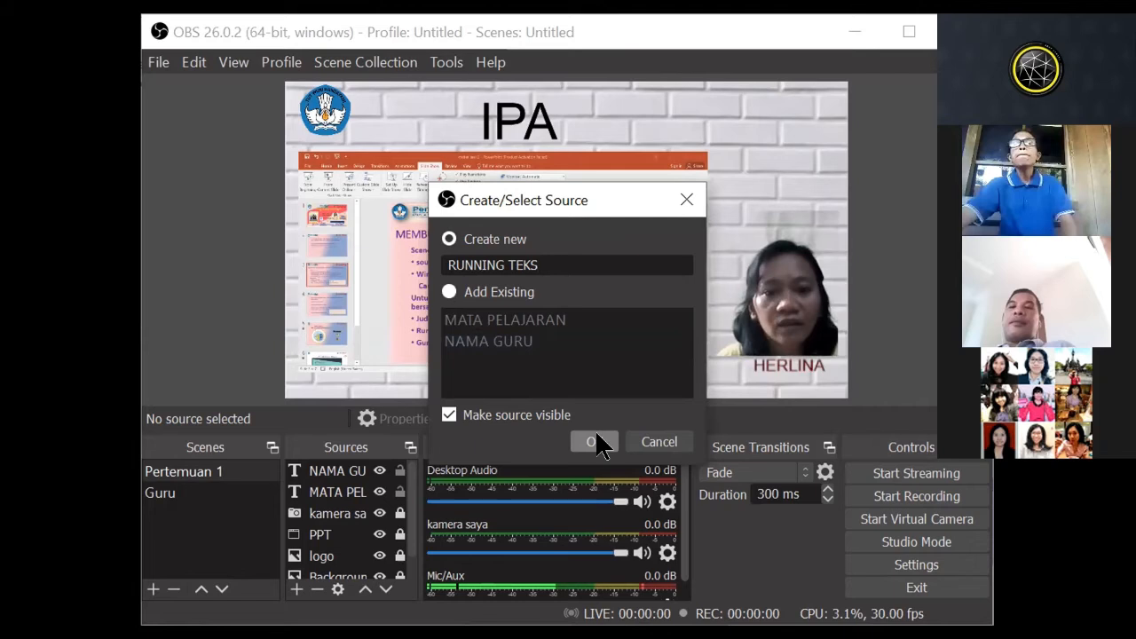
click(597, 442)
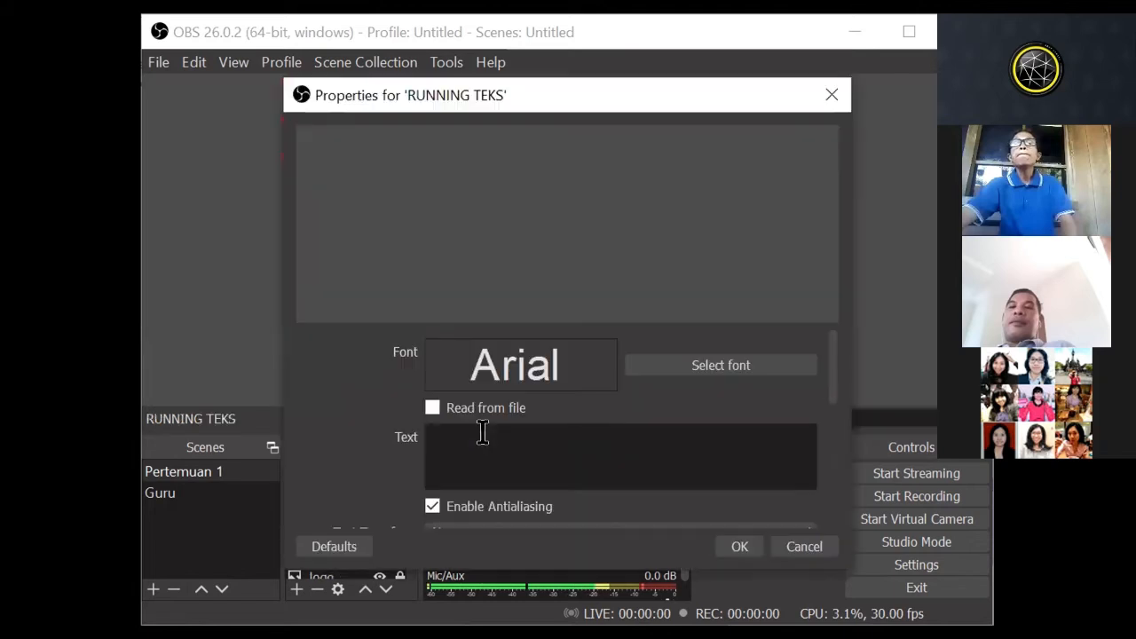
click(484, 427)
text(sE)
key(BackSpace)
key(BackSpace)
text(s)
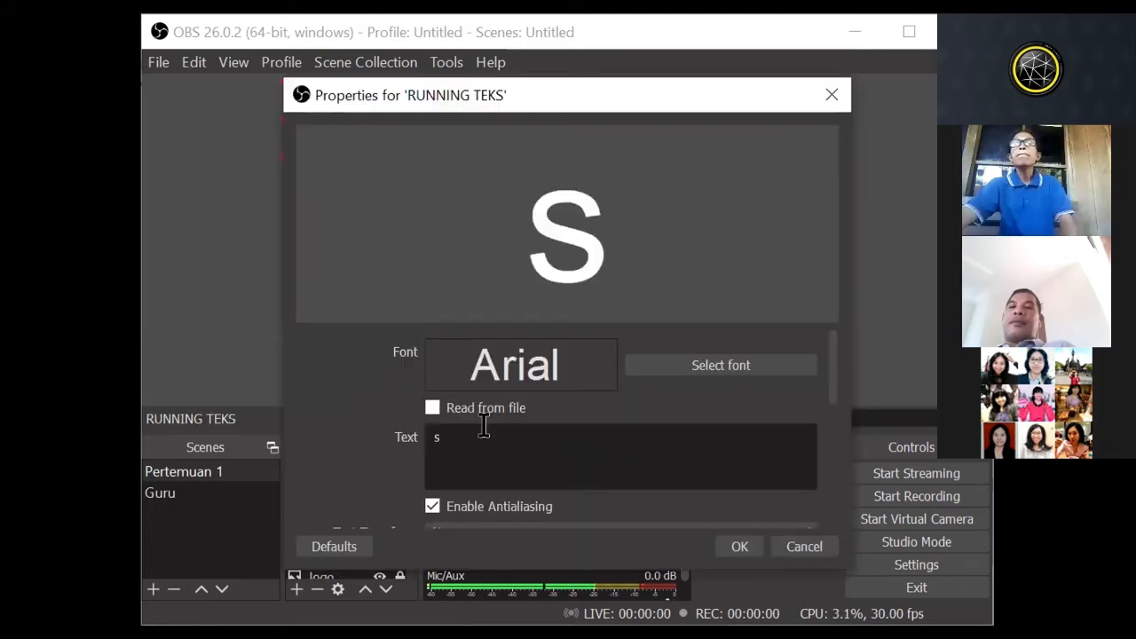
key(BackSpace)
text(Selada)
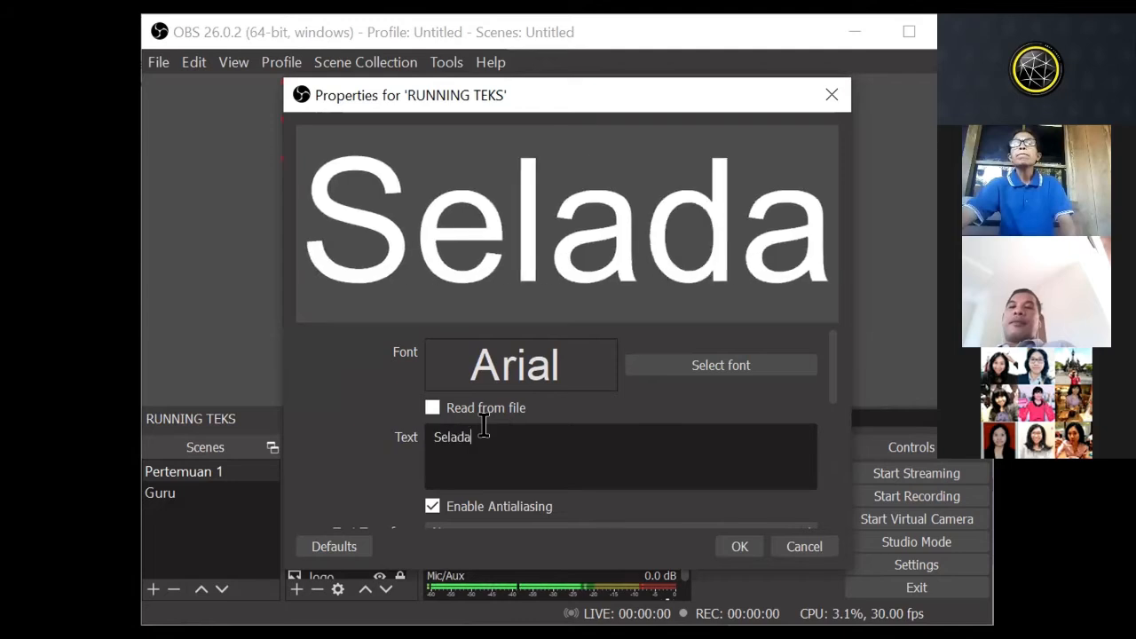
key(BackSpace)
key(BackSpace)
key(BackSpace)
text(amat)
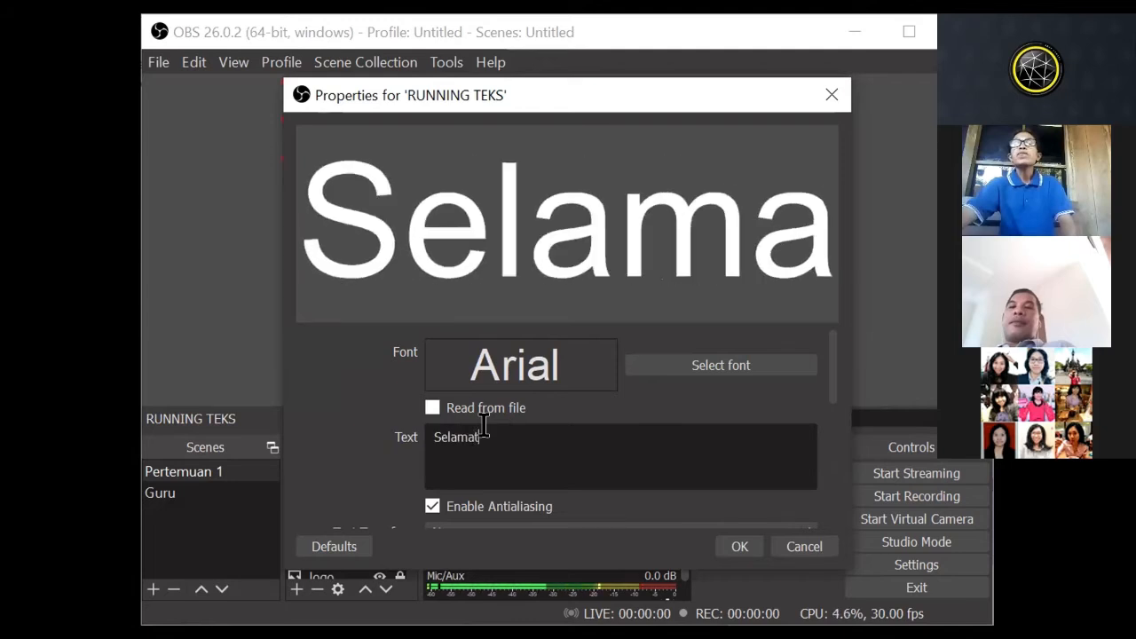
text( datang)
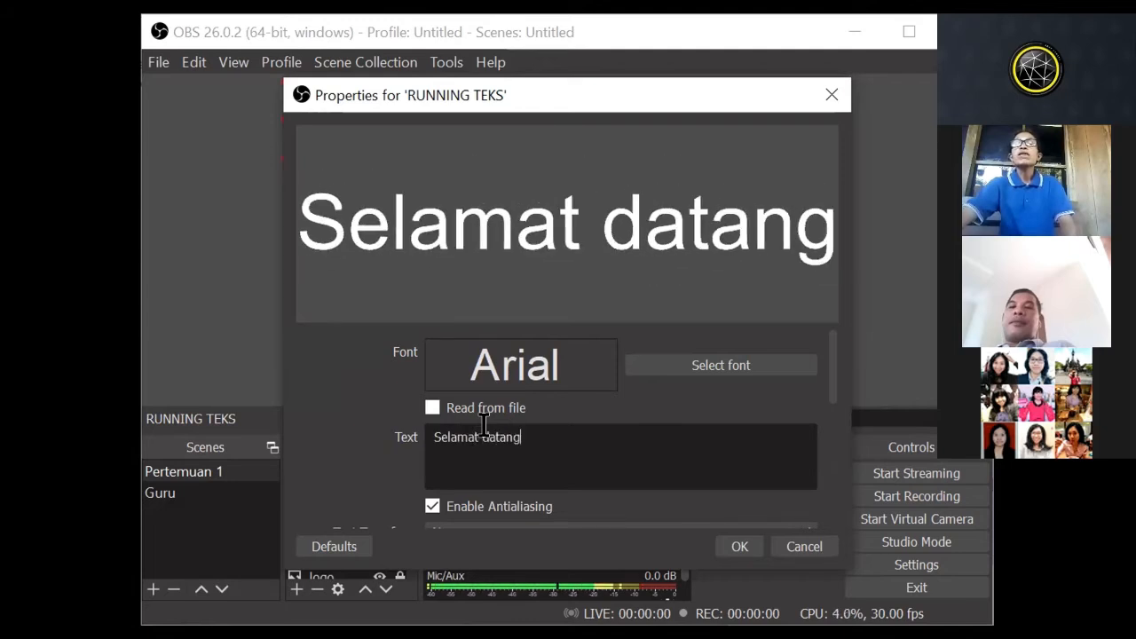
text(, )
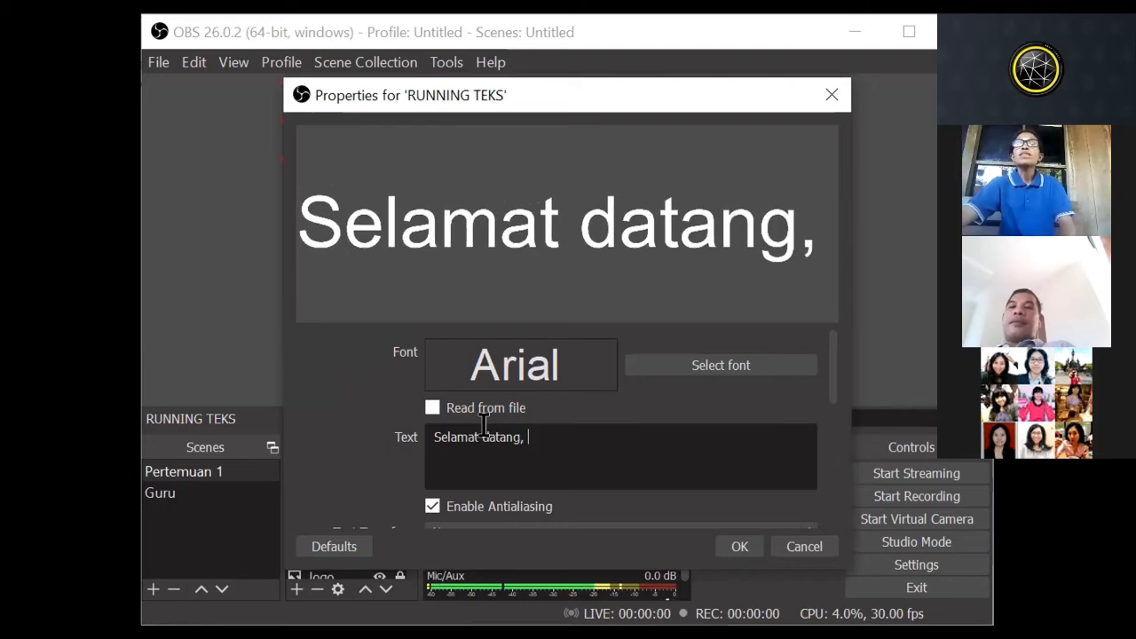
text(janf)
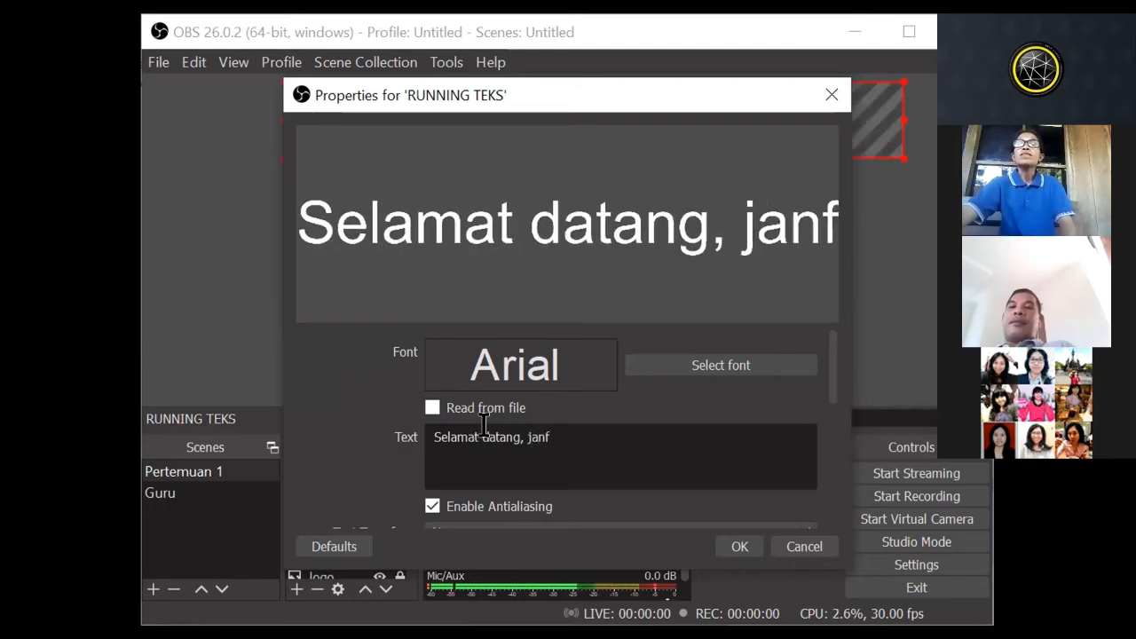
key(BackSpace)
text(gan)
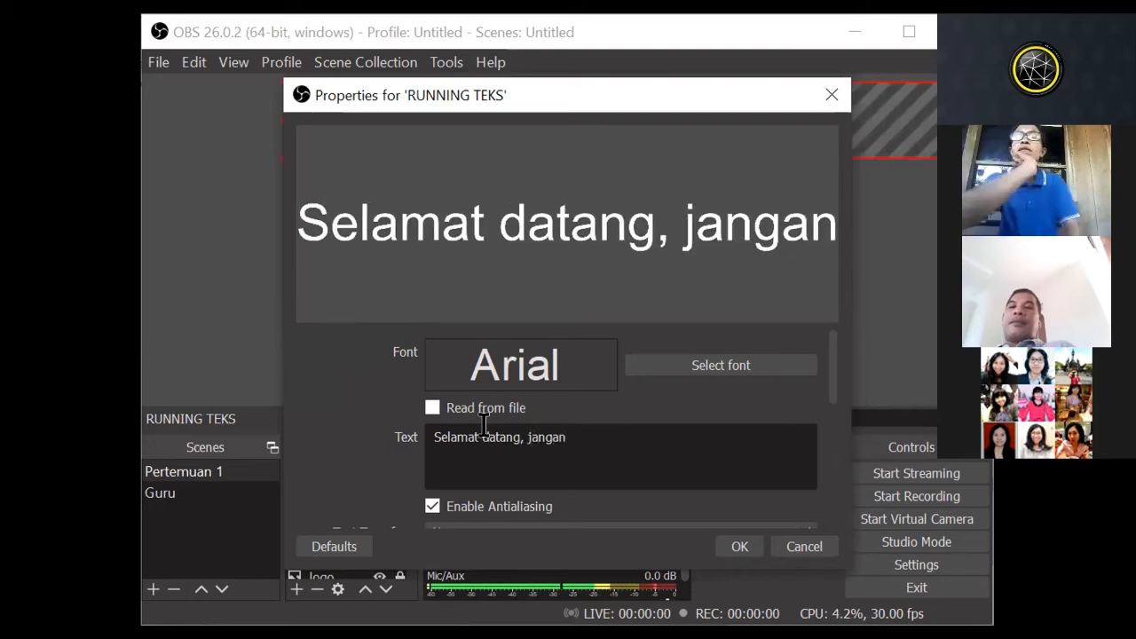
text( lupa isi )
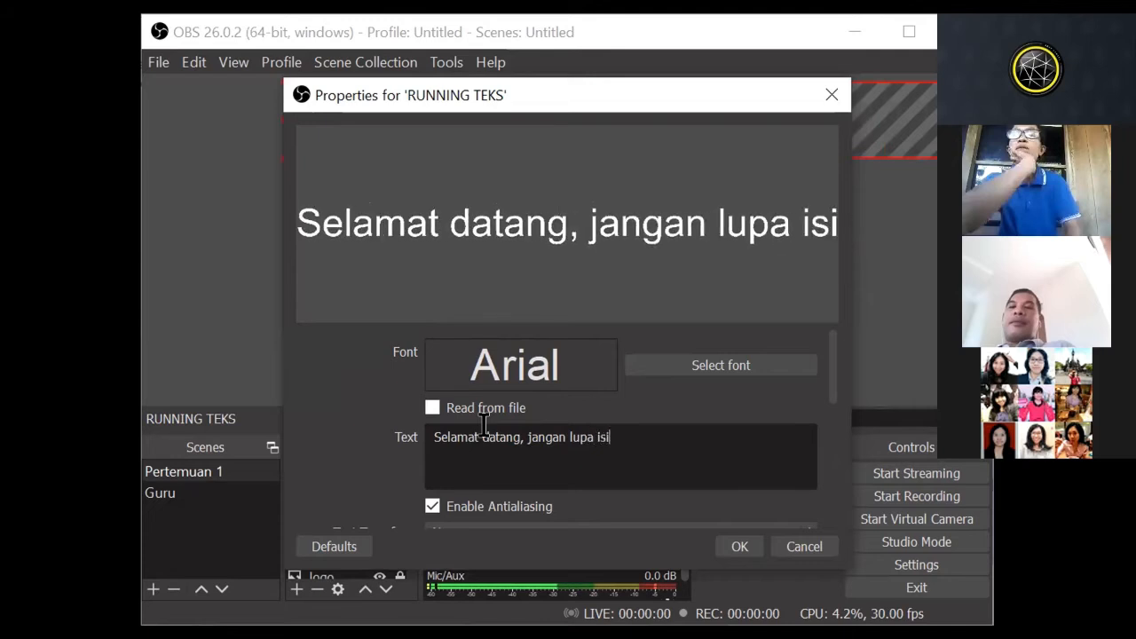
text(daftar h)
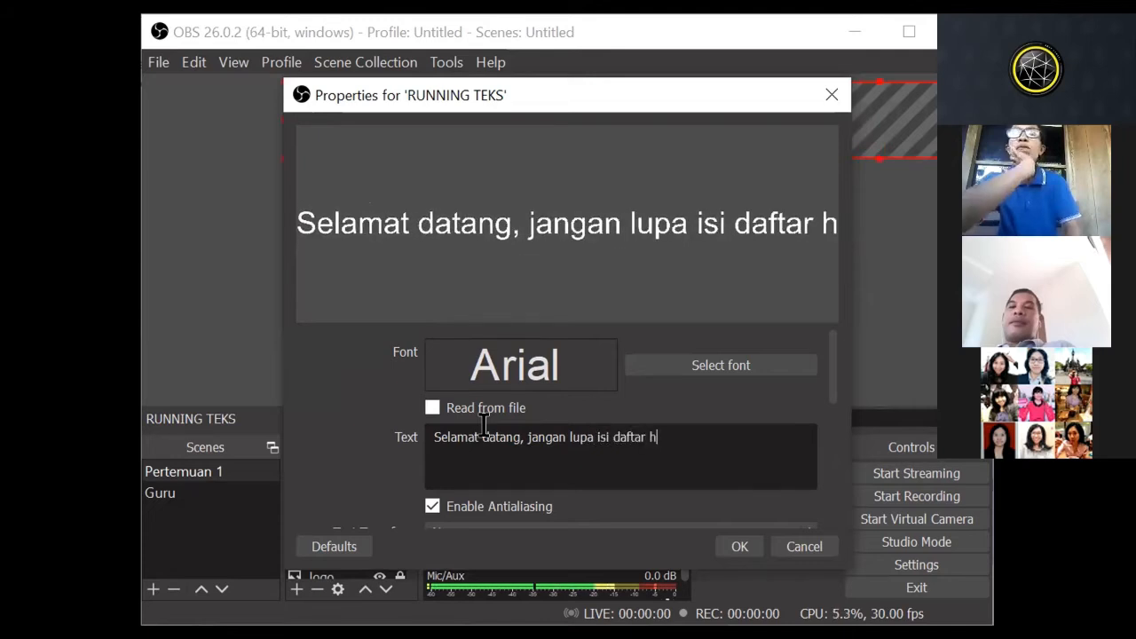
text(adir.)
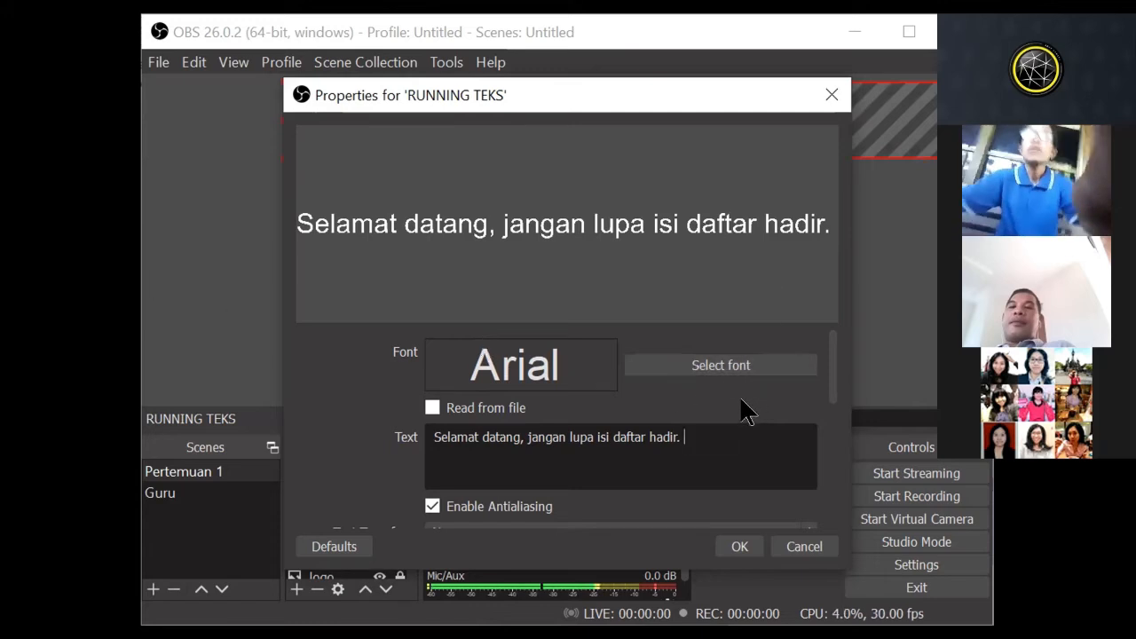
Step: Set the text colour of the RUNNING TEKS source to red (#aa0000)
scroll(730, 447, down, 5)
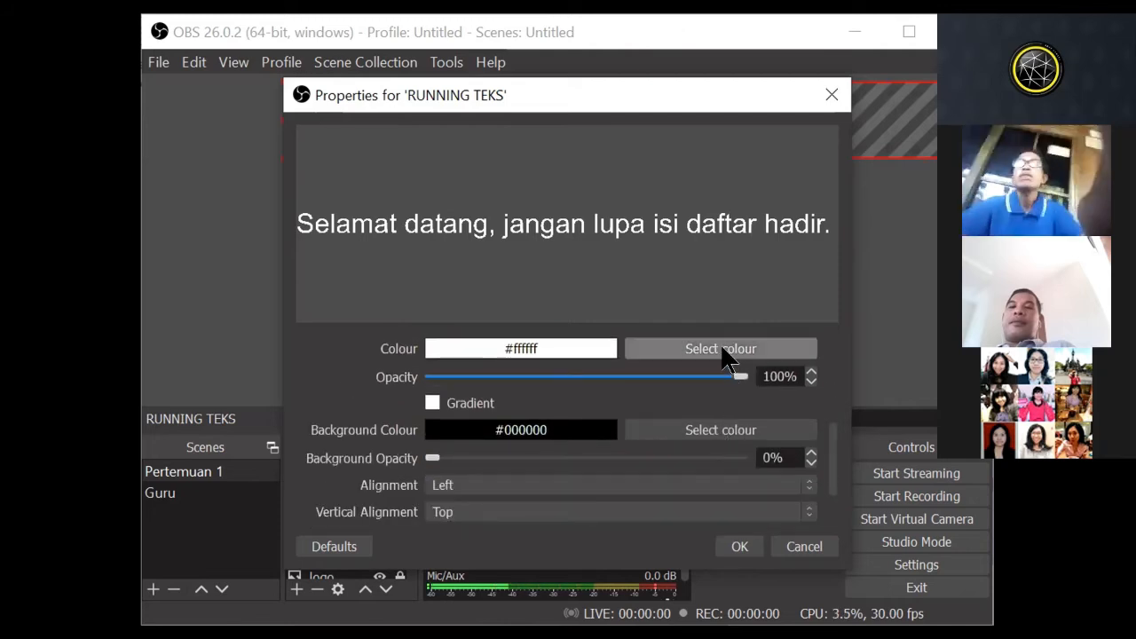
click(733, 349)
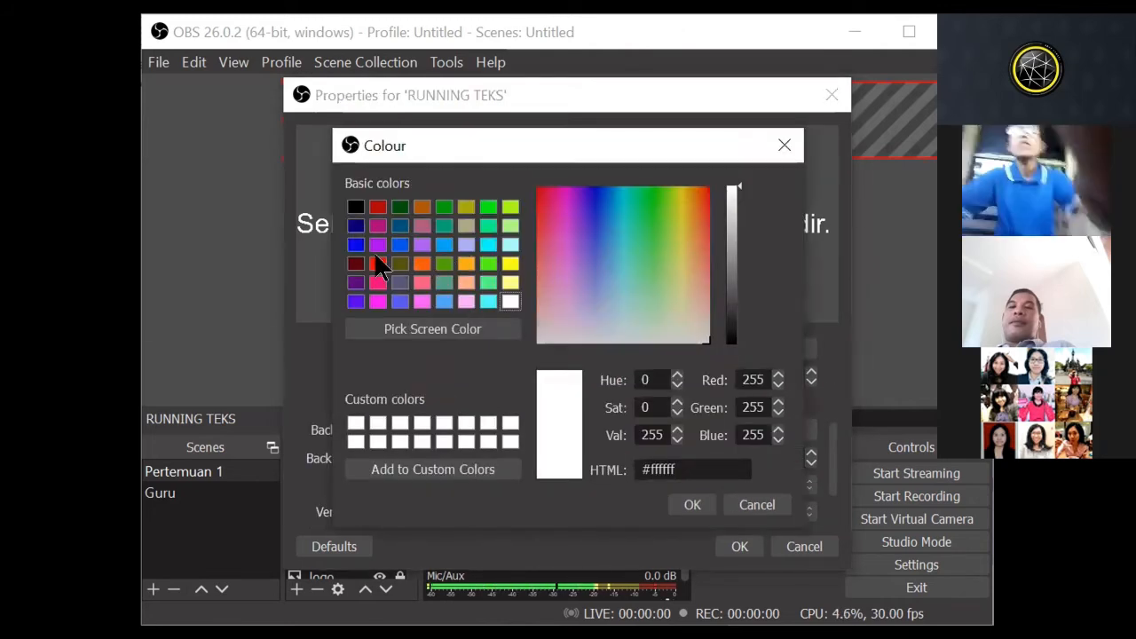
click(377, 207)
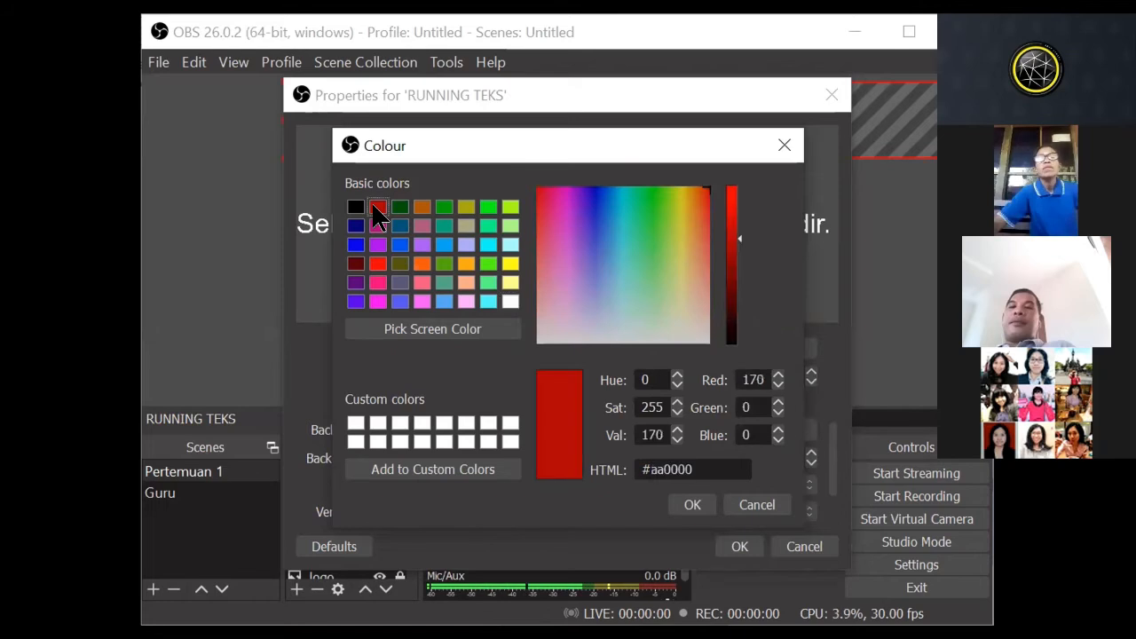
click(696, 509)
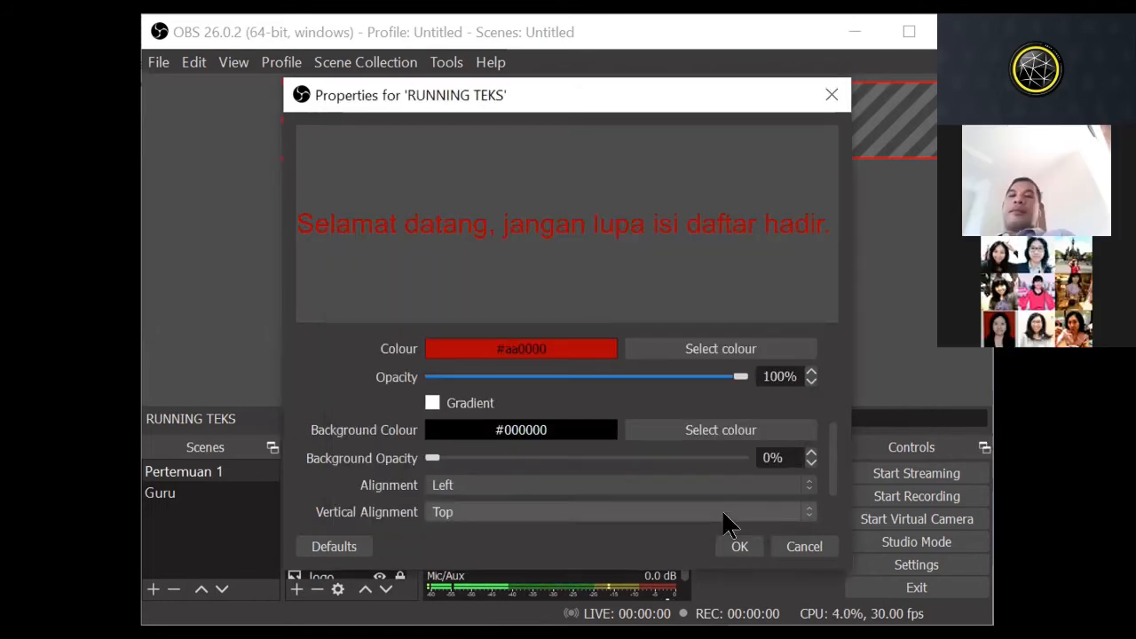
Step: Set the RUNNING TEKS font to Arial Regular, size 26, and apply the properties
scroll(698, 444, up, 5)
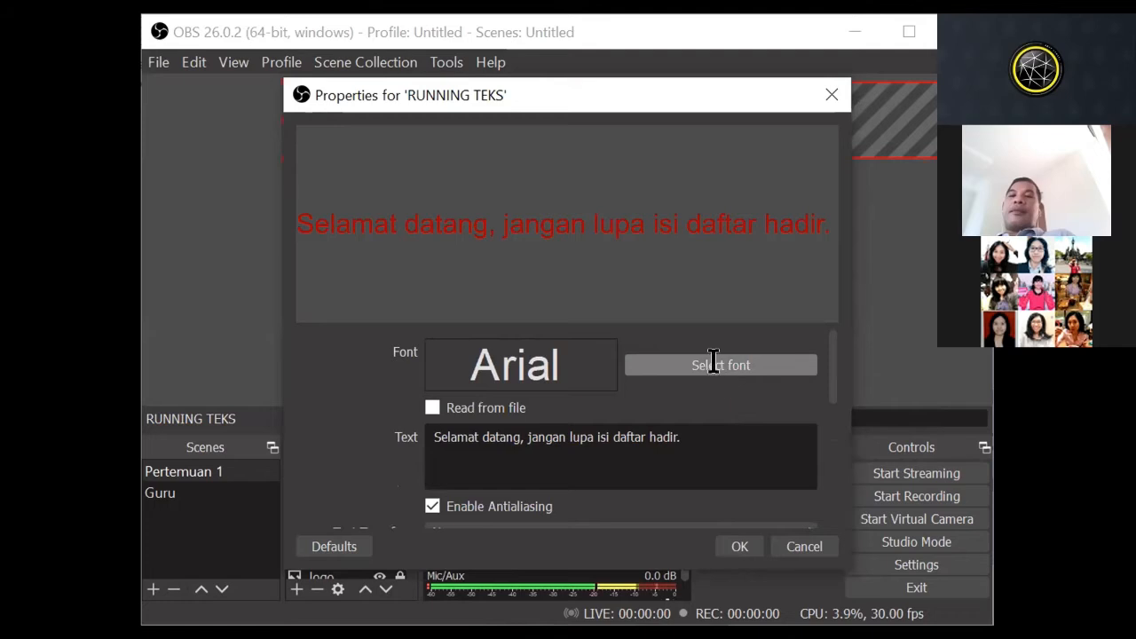
click(714, 365)
click(739, 259)
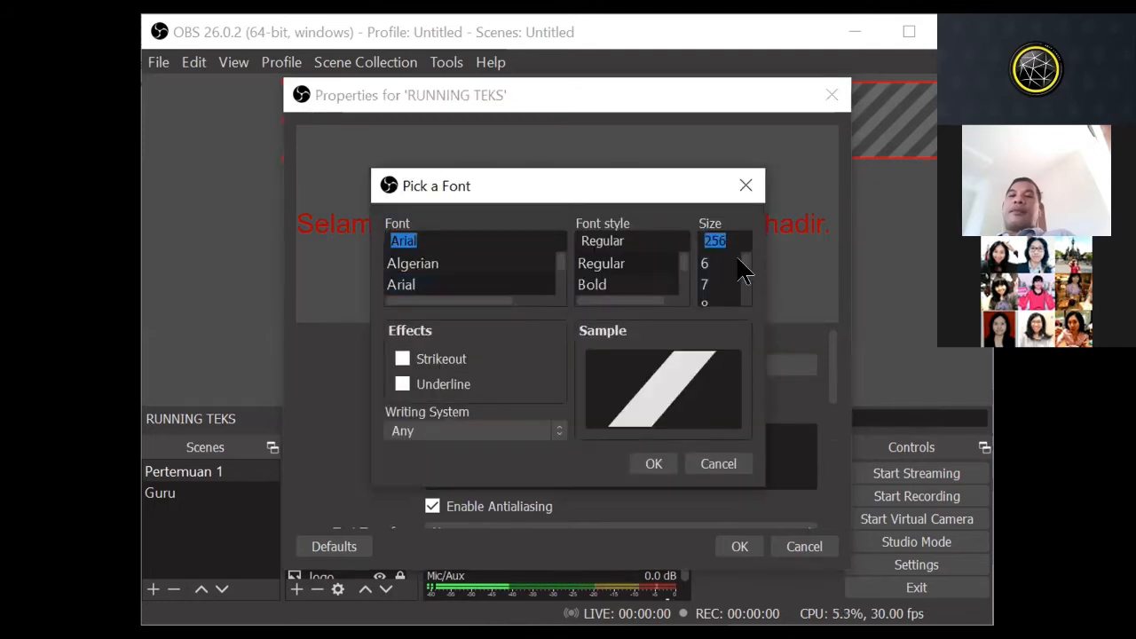
drag(739, 272, 739, 282)
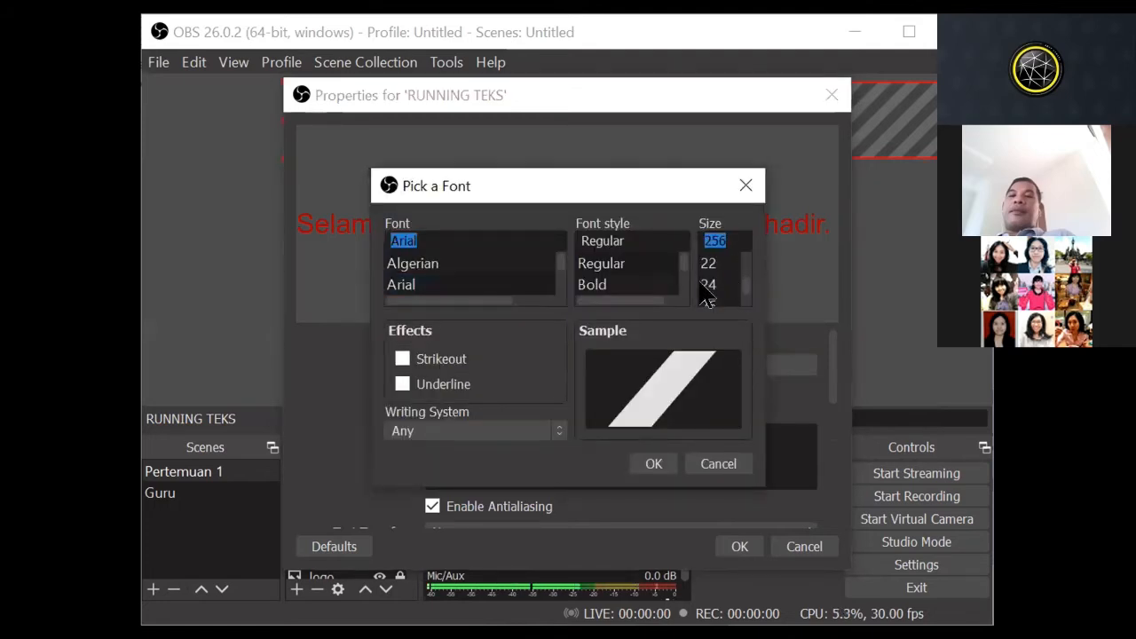
click(707, 298)
click(659, 462)
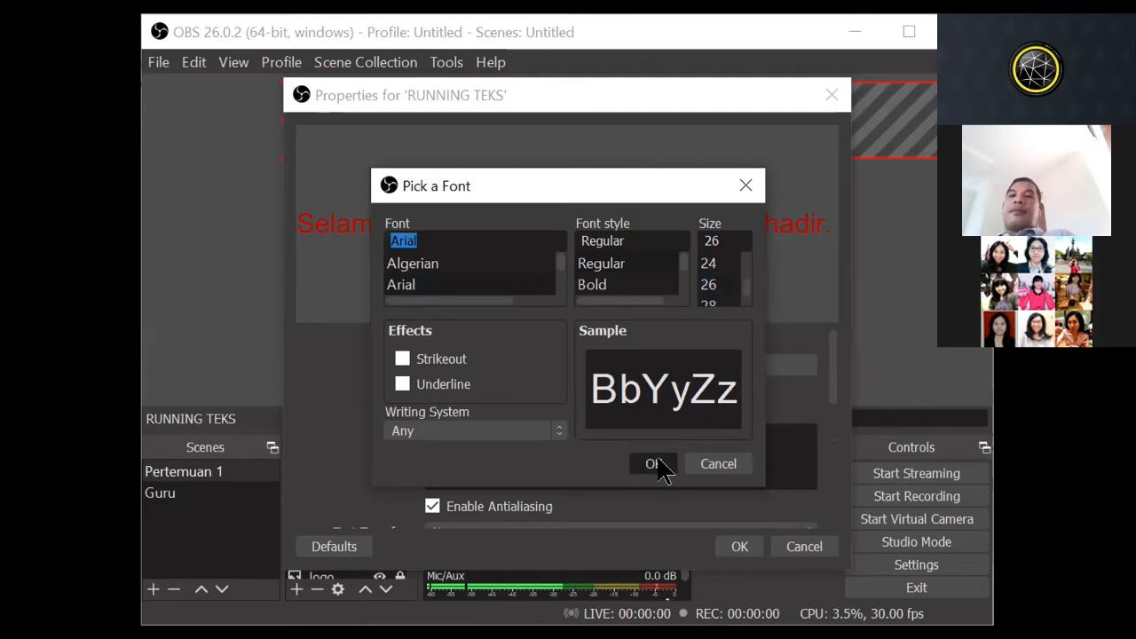
click(736, 548)
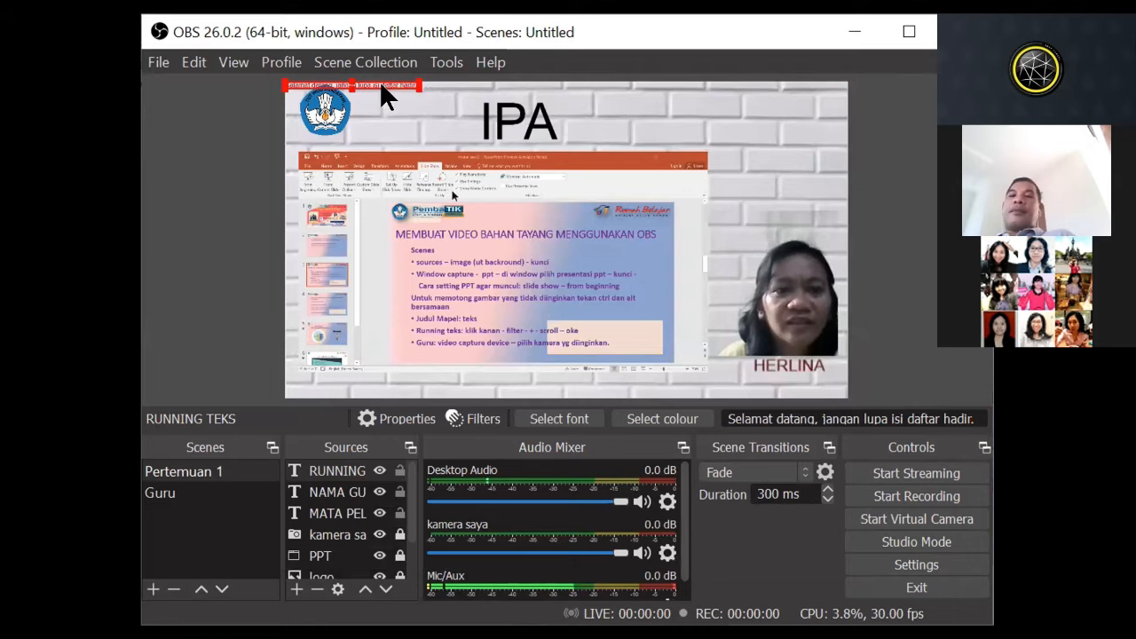
Step: Enlarge the running text to the full width of the canvas and place it along the canvas's lower edge
drag(411, 83, 840, 363)
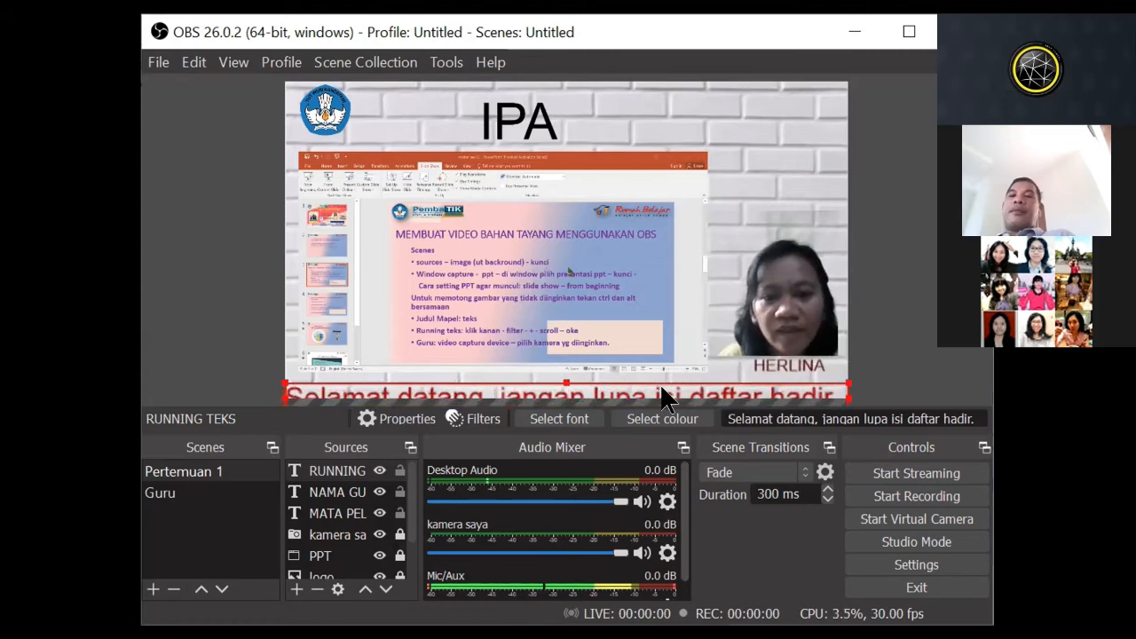
drag(651, 383, 622, 380)
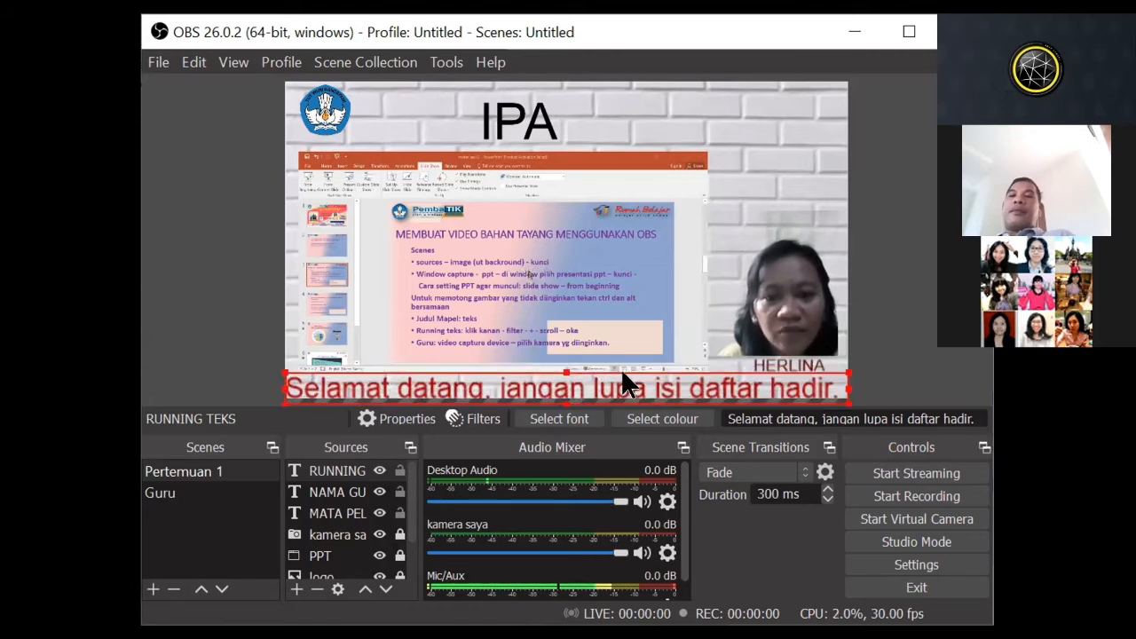
click(761, 302)
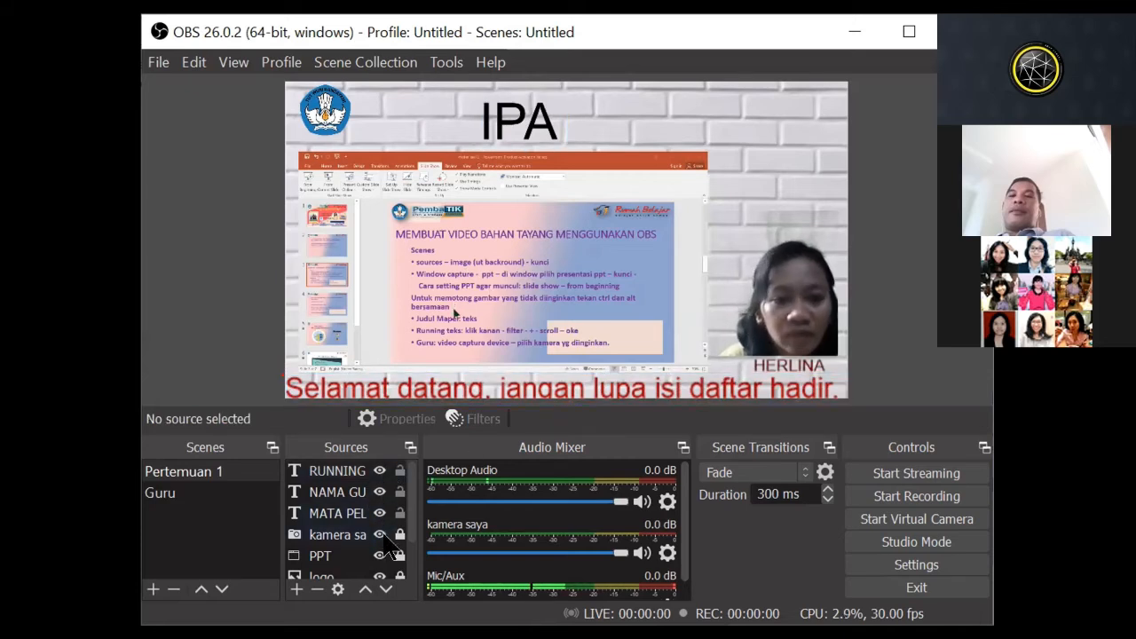
Step: Unlock the kamera saya source and move the webcam image and the teacher's name label up, clear of the running text
click(777, 260)
drag(777, 260, 776, 238)
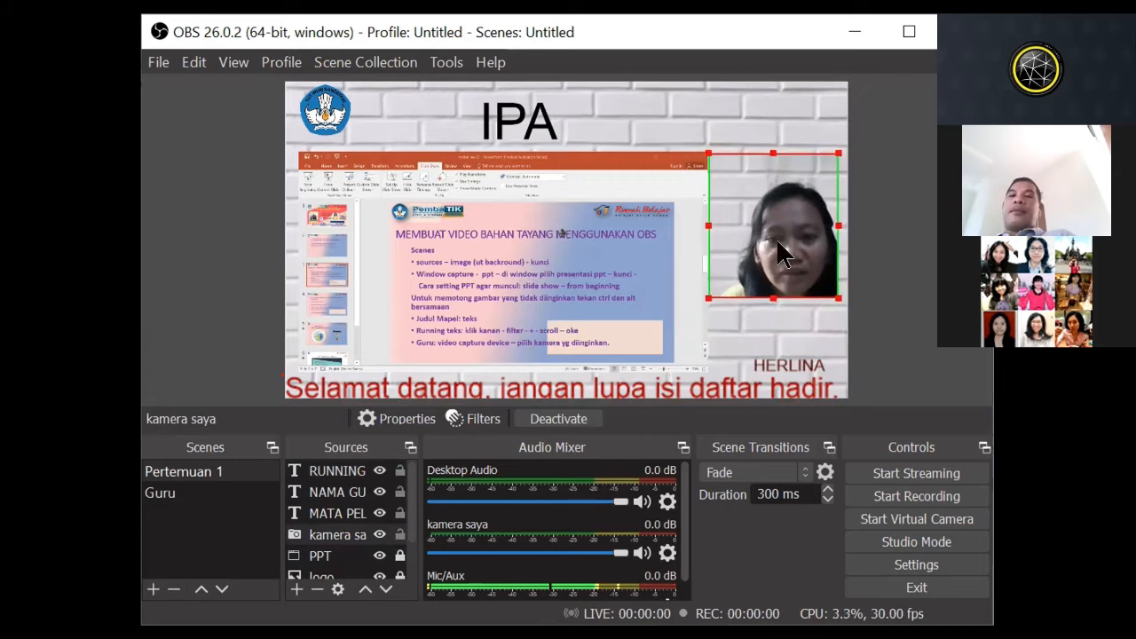
click(760, 370)
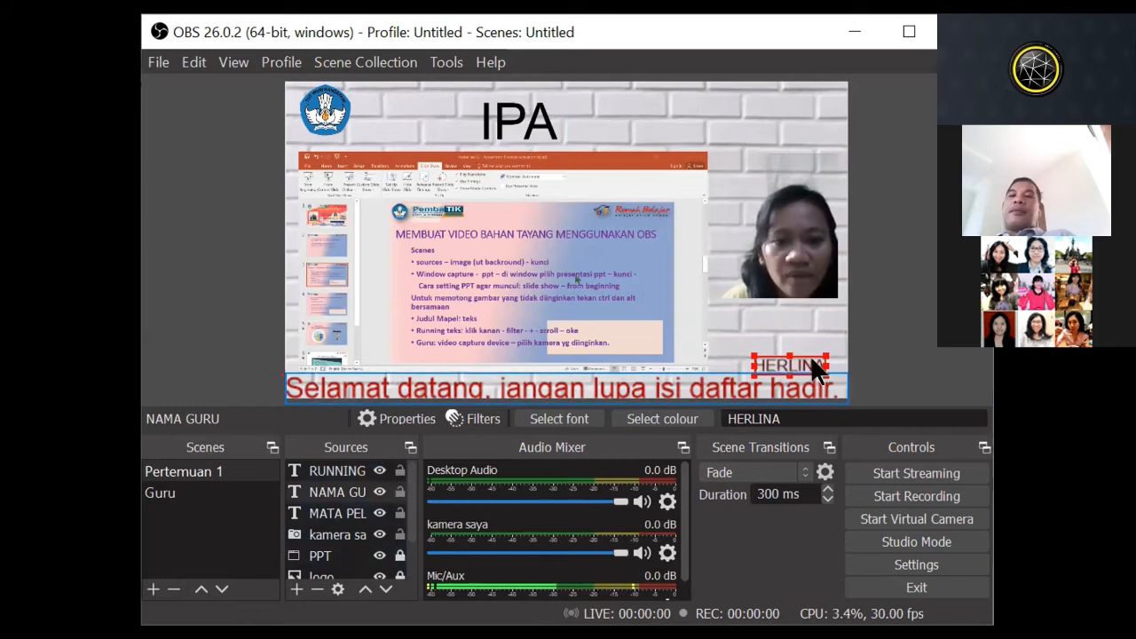
drag(765, 348, 759, 320)
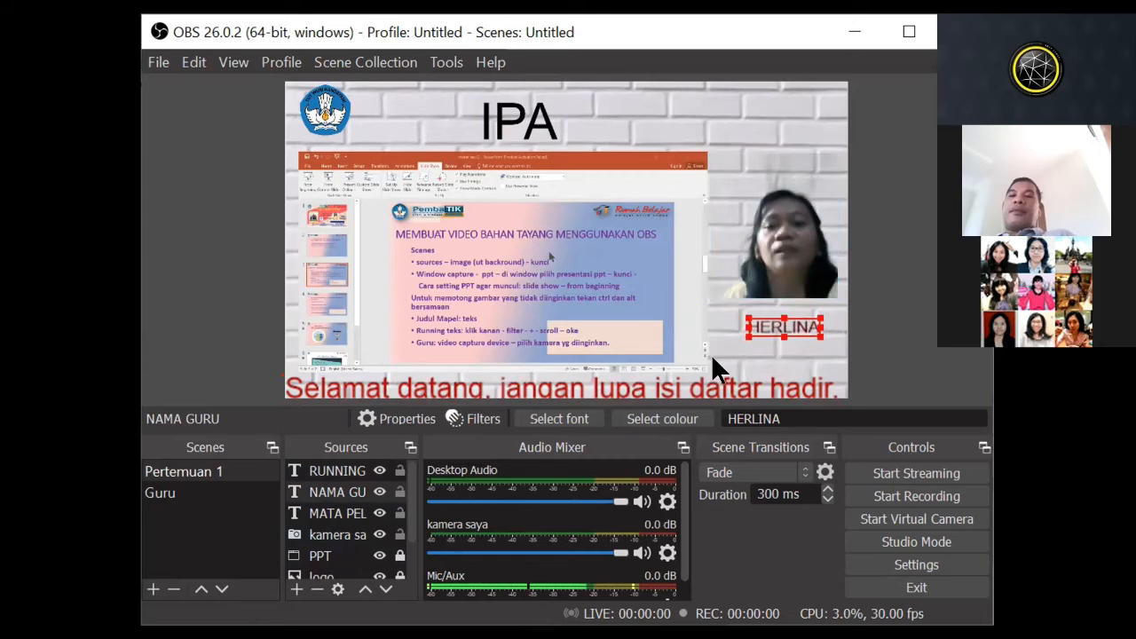
click(735, 354)
click(719, 396)
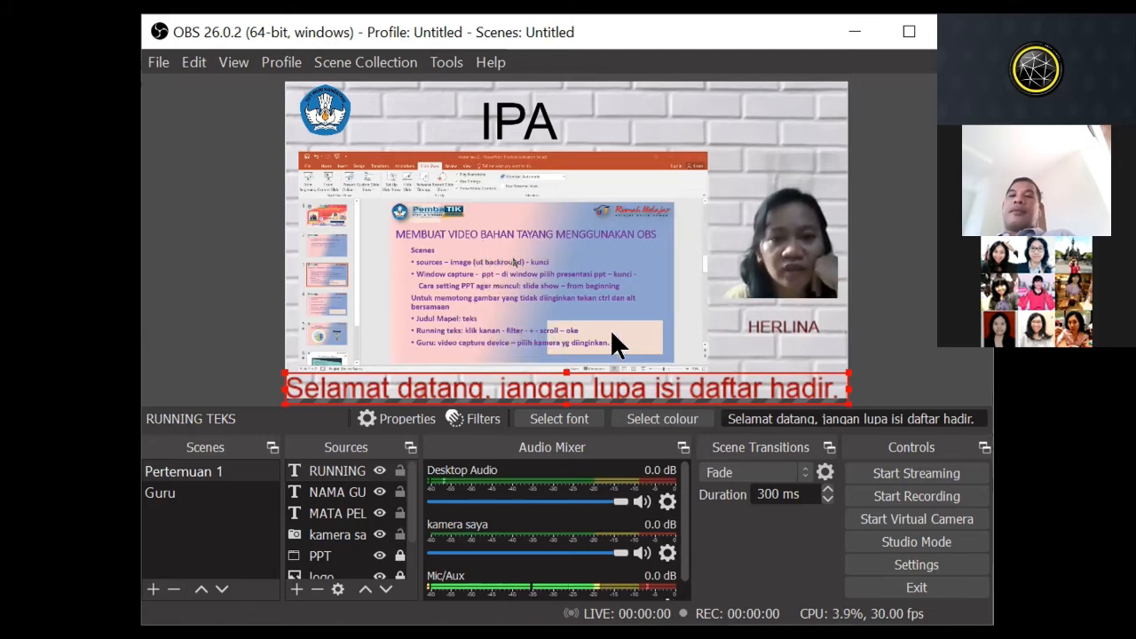
right_click(336, 480)
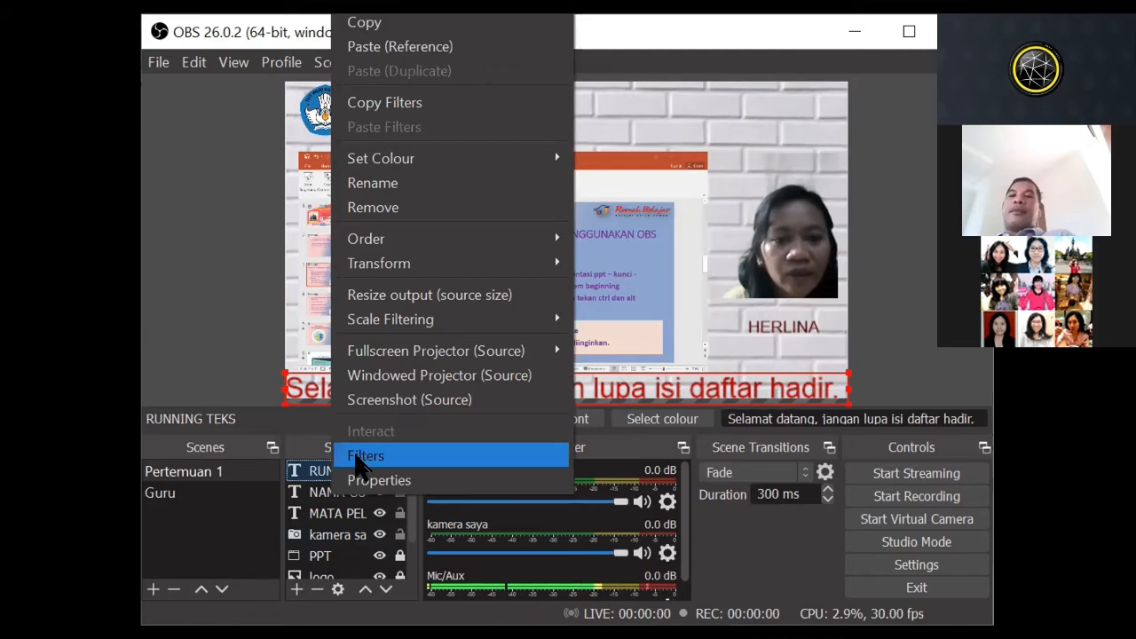
click(364, 466)
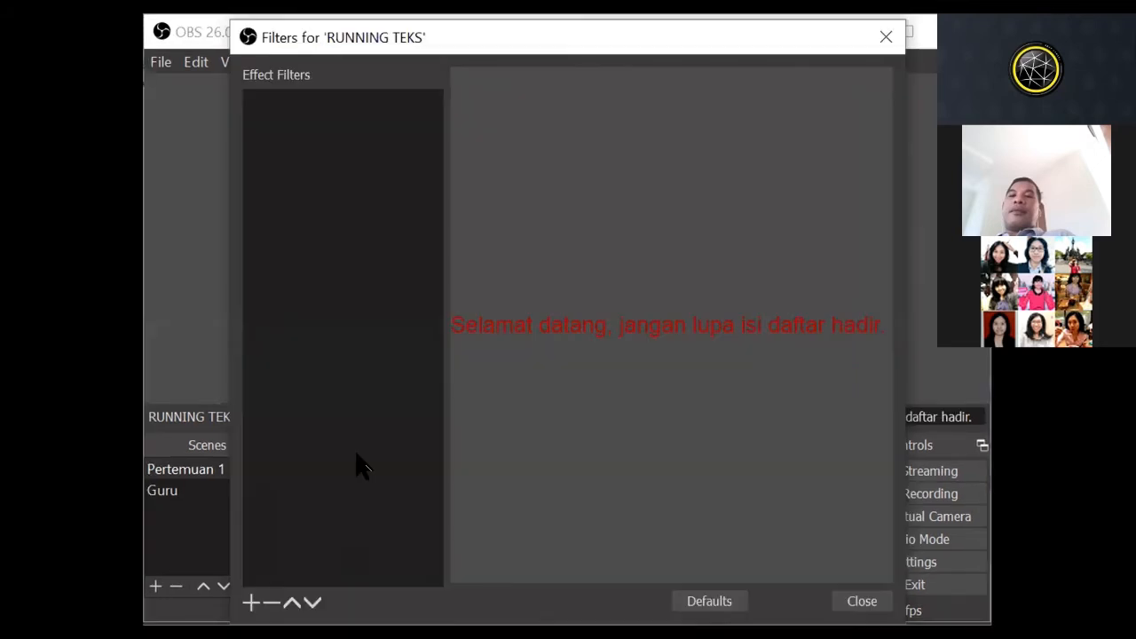
click(252, 604)
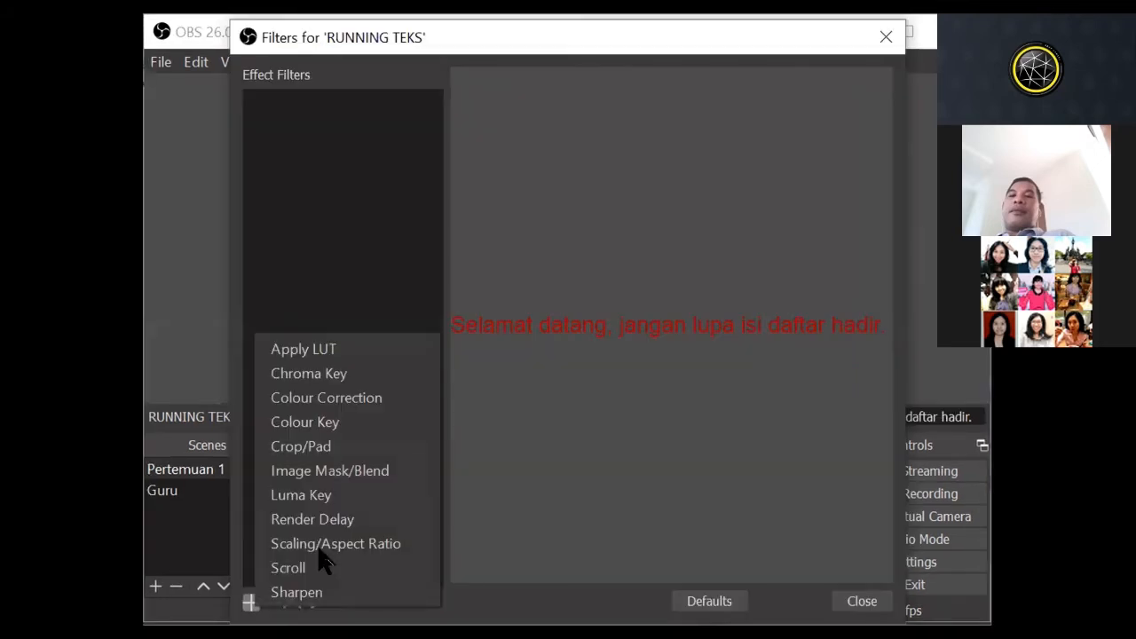
click(507, 533)
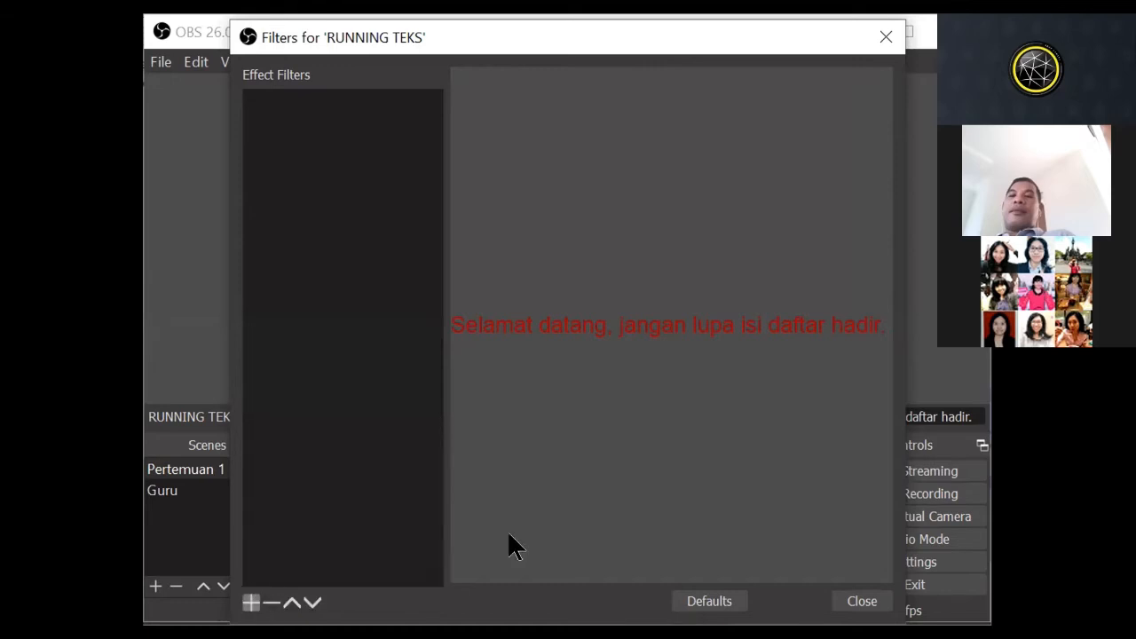
key(Escape)
Step: Add a Scroll filter to the RUNNING TEKS source, keeping the suggested filter name
right_click(342, 474)
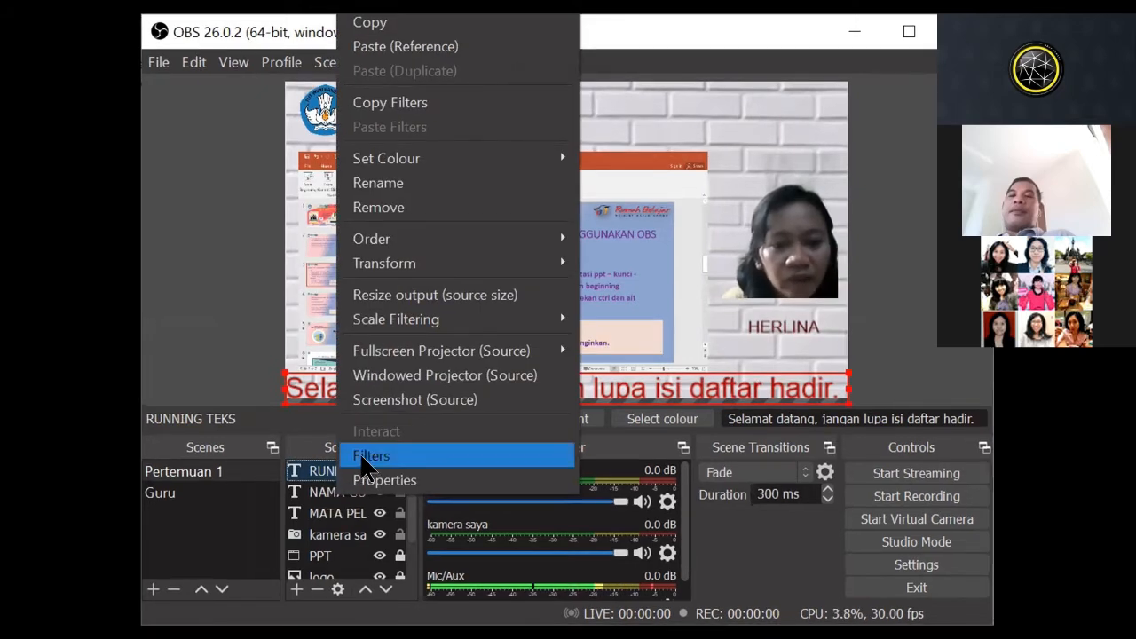
click(366, 458)
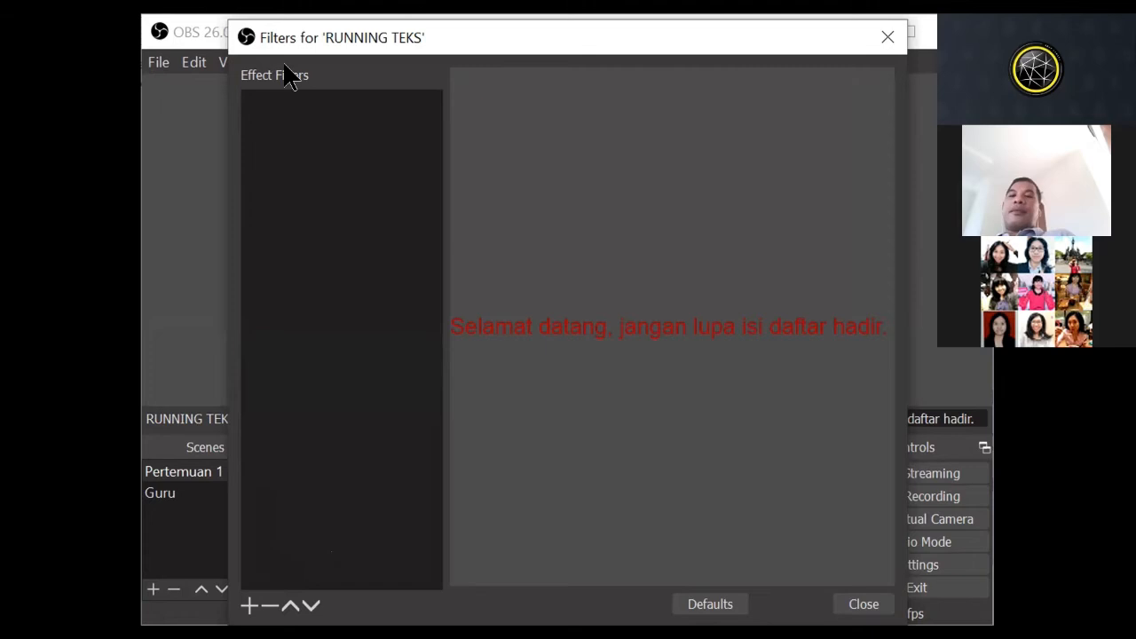
click(250, 605)
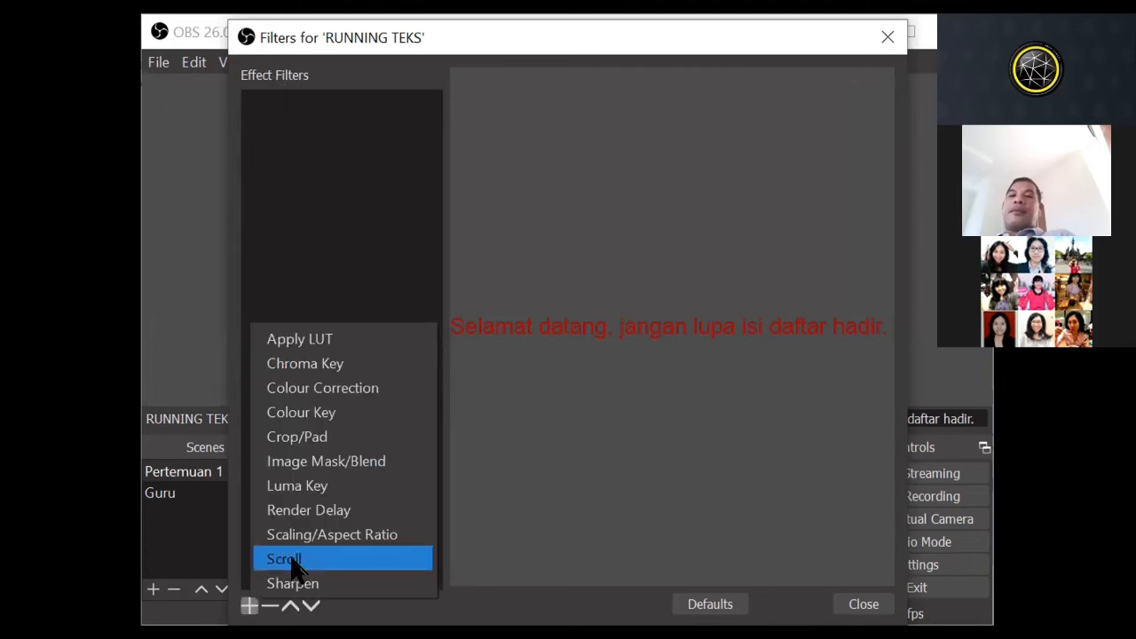
click(351, 557)
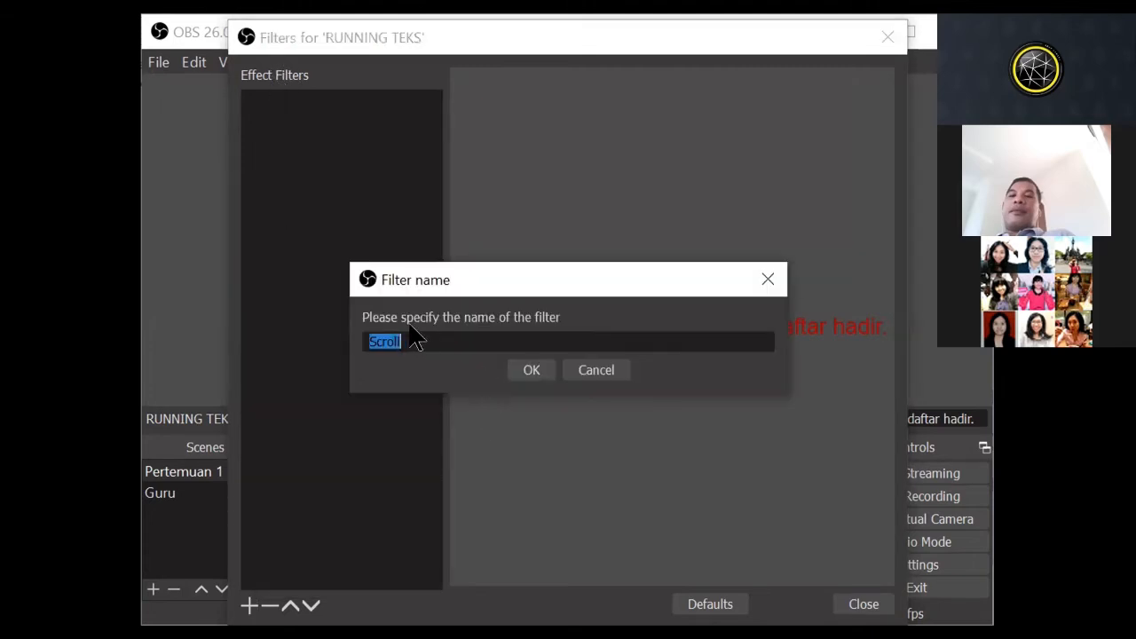
click(526, 363)
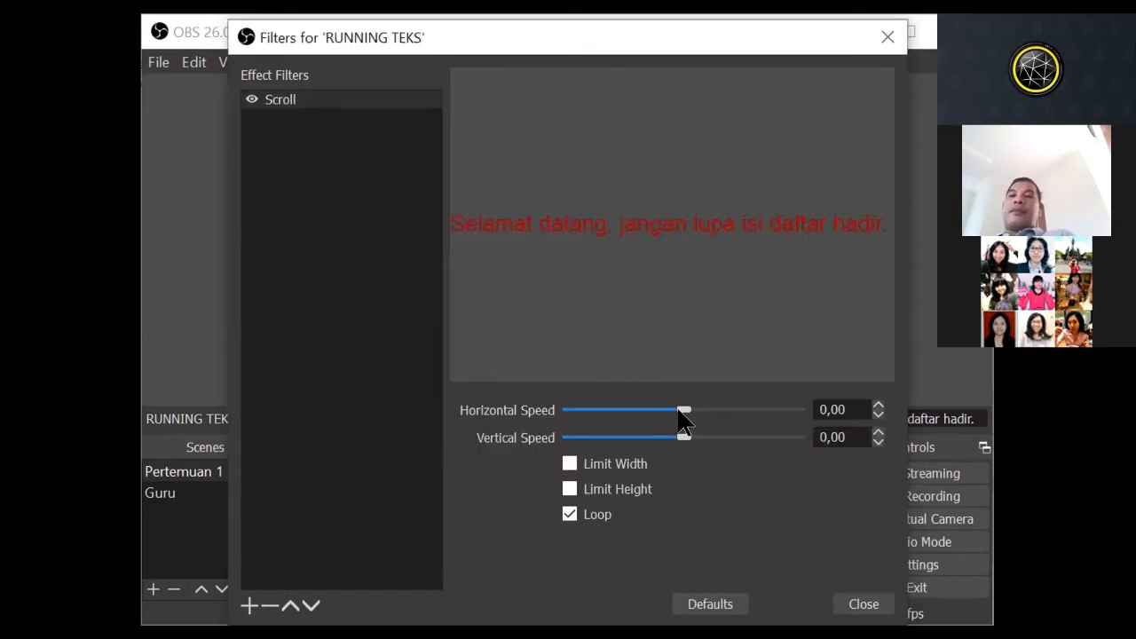
Step: Try out the Scroll filter's horizontal and vertical speeds and restore its default values
mouse_move(690, 409)
mouse_down()
mouse_move(774, 410)
mouse_move(697, 410)
mouse_up()
drag(686, 437, 705, 438)
mouse_move(704, 439)
mouse_down()
mouse_move(660, 437)
mouse_move(685, 435)
mouse_up()
click(710, 601)
Step: Set the Scroll filter's horizontal speed to 64 and close the filter settings
drag(680, 406, 695, 407)
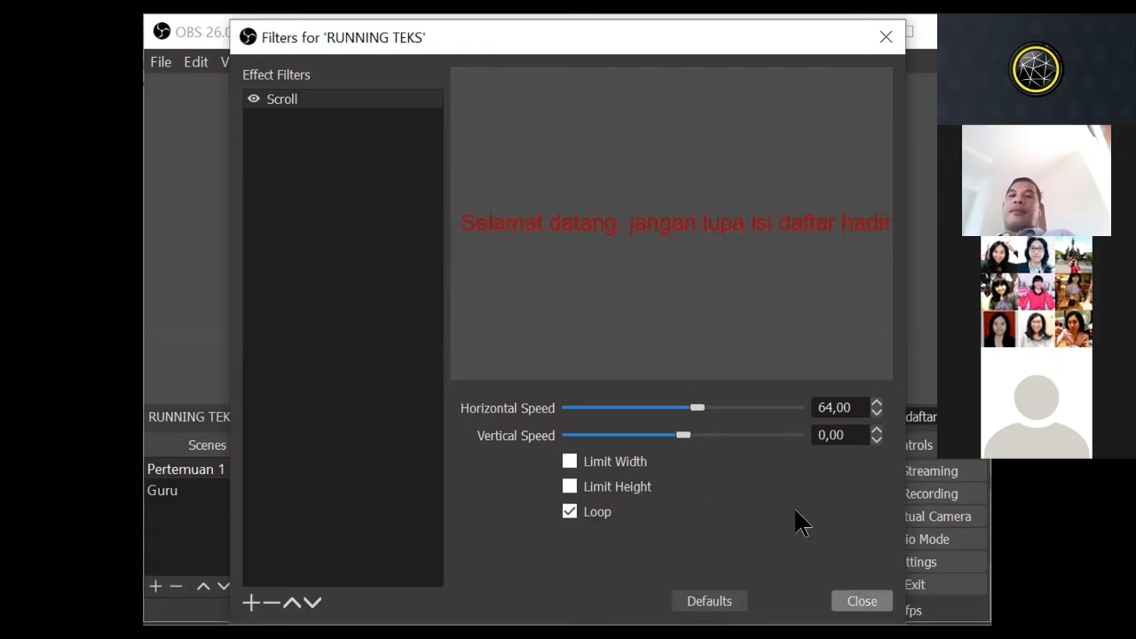
click(862, 601)
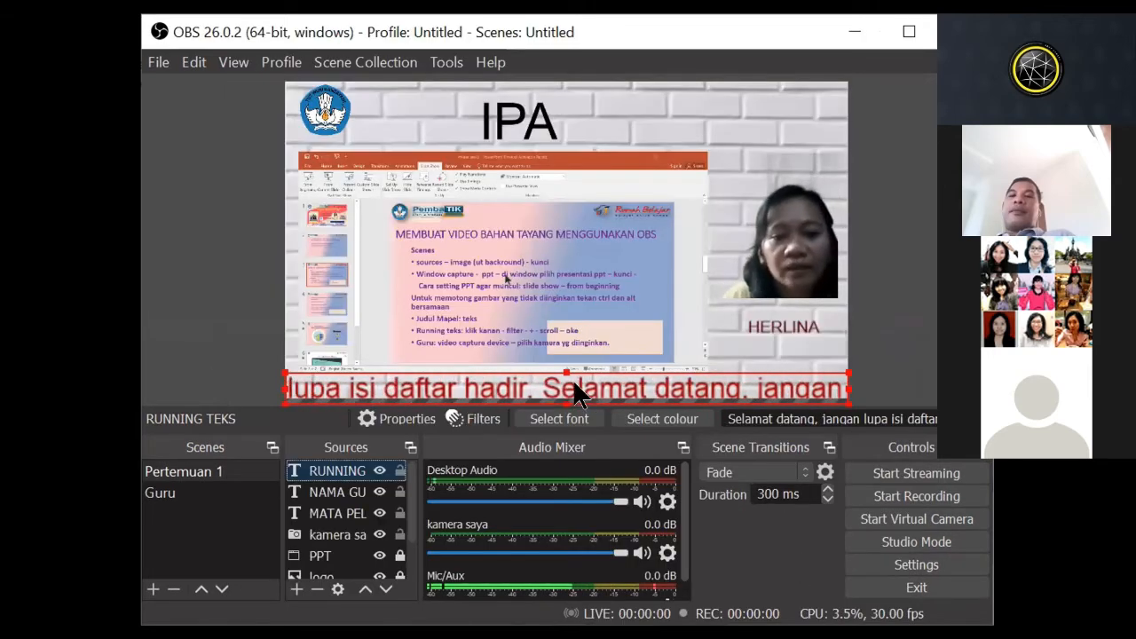
Step: Shrink the running text slightly to fit inside the canvas's lower edge and centre the IPA title along the upper edge
drag(559, 364, 599, 373)
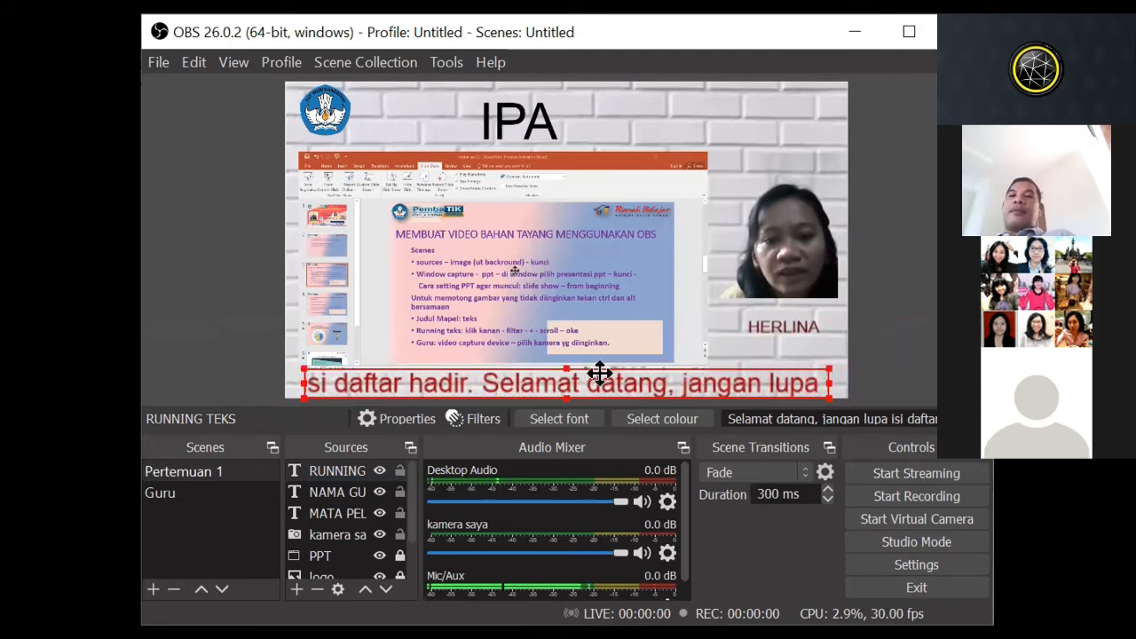
click(833, 334)
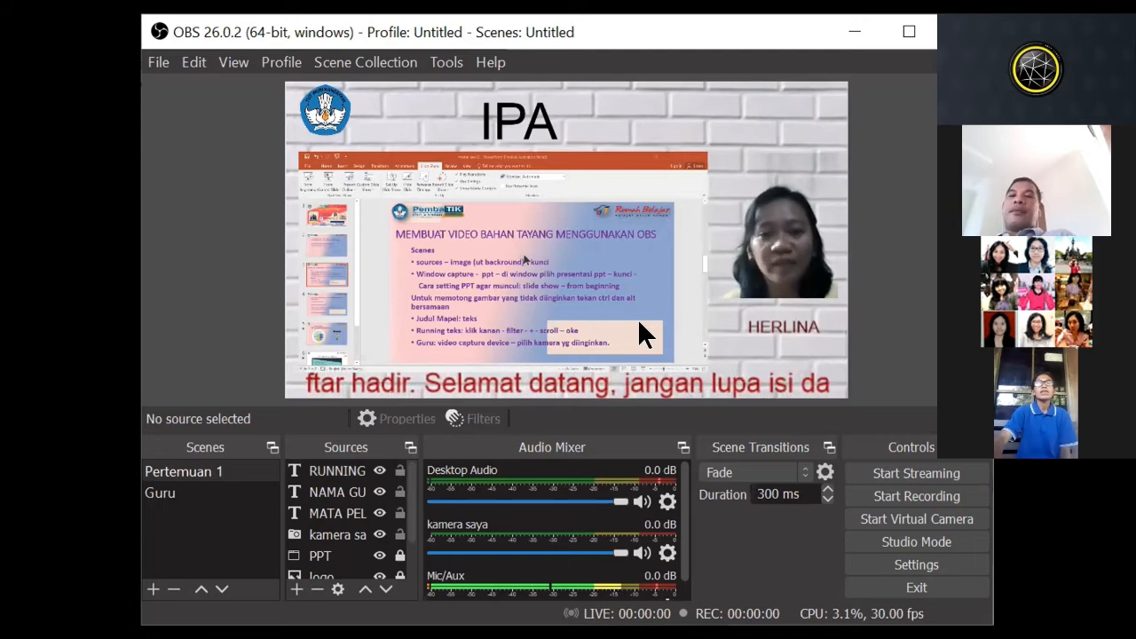
drag(530, 138, 565, 121)
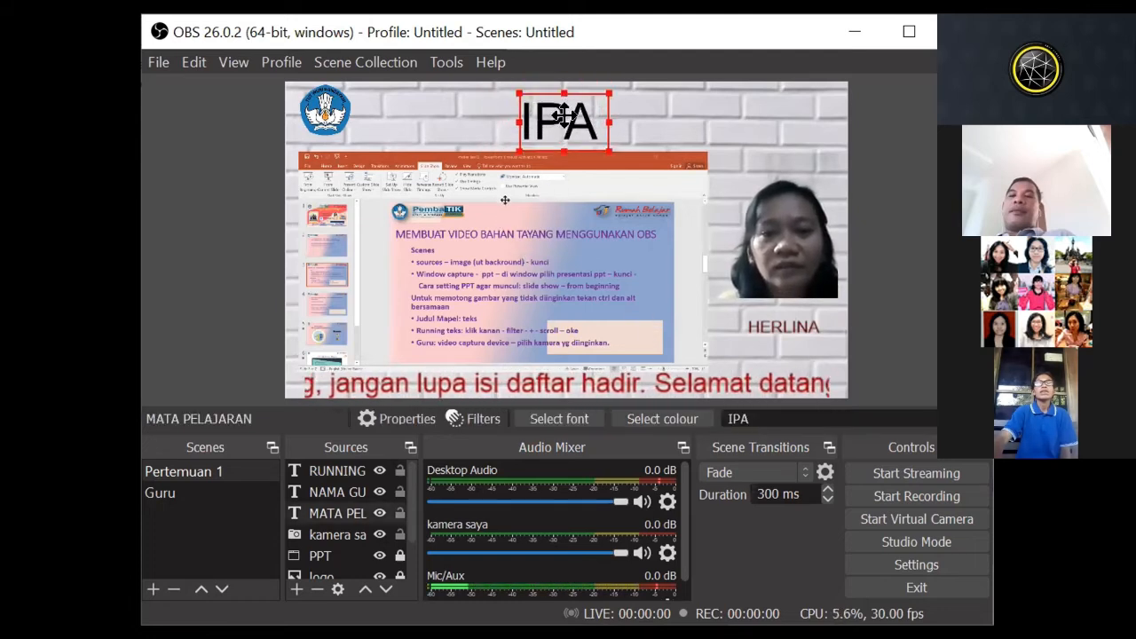
click(722, 128)
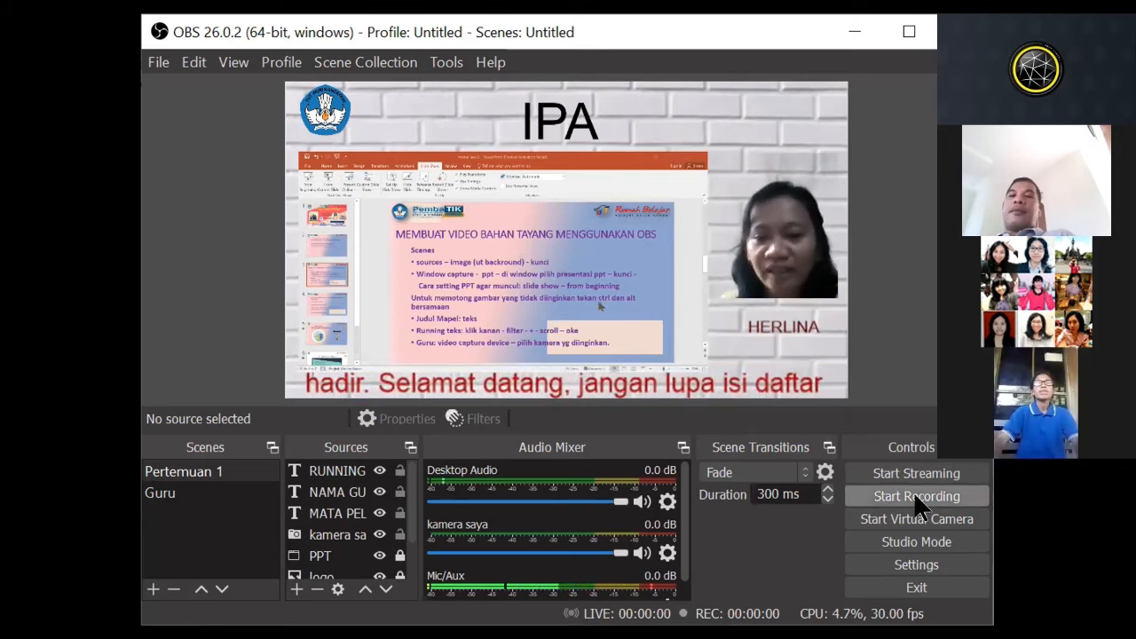
Step: Set the recording path in the output settings to the Zoom folder inside Documents
click(898, 552)
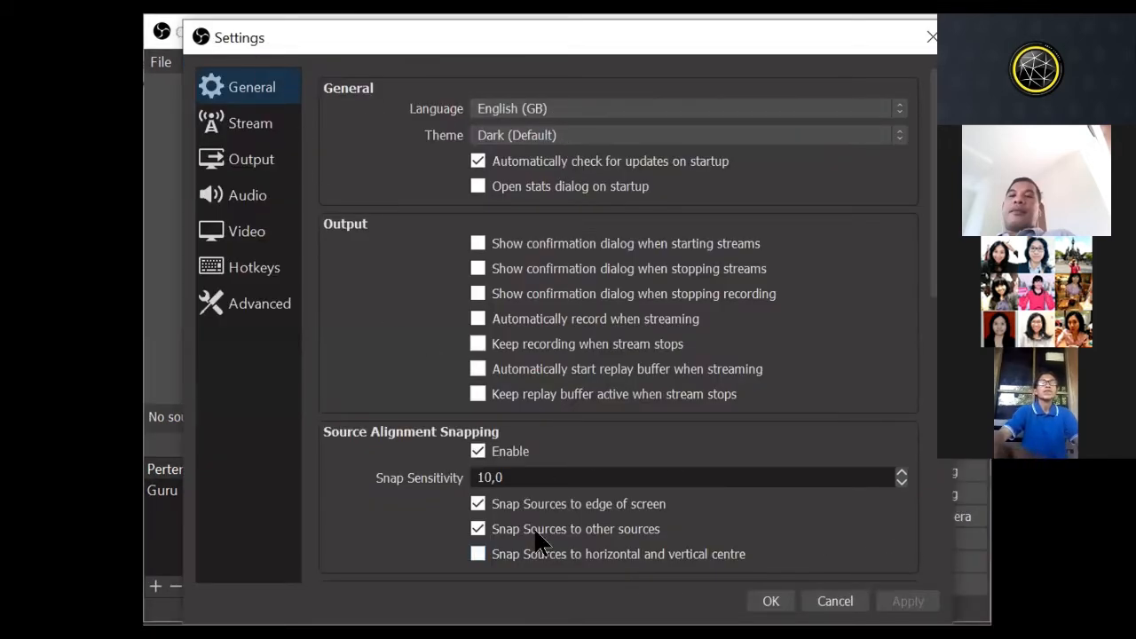
click(251, 131)
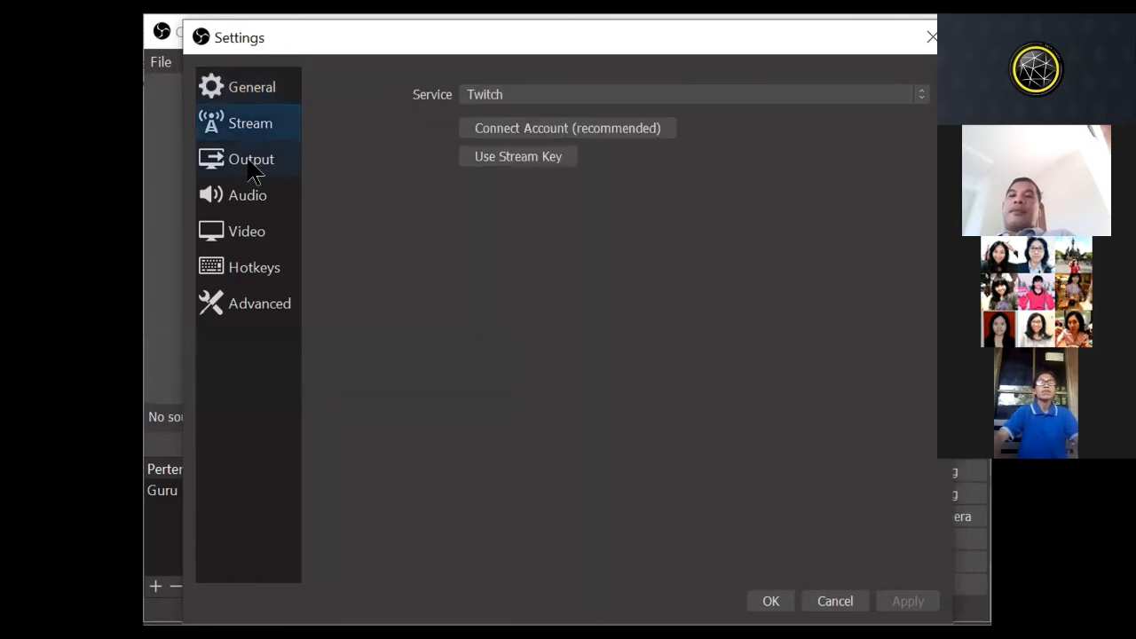
click(253, 169)
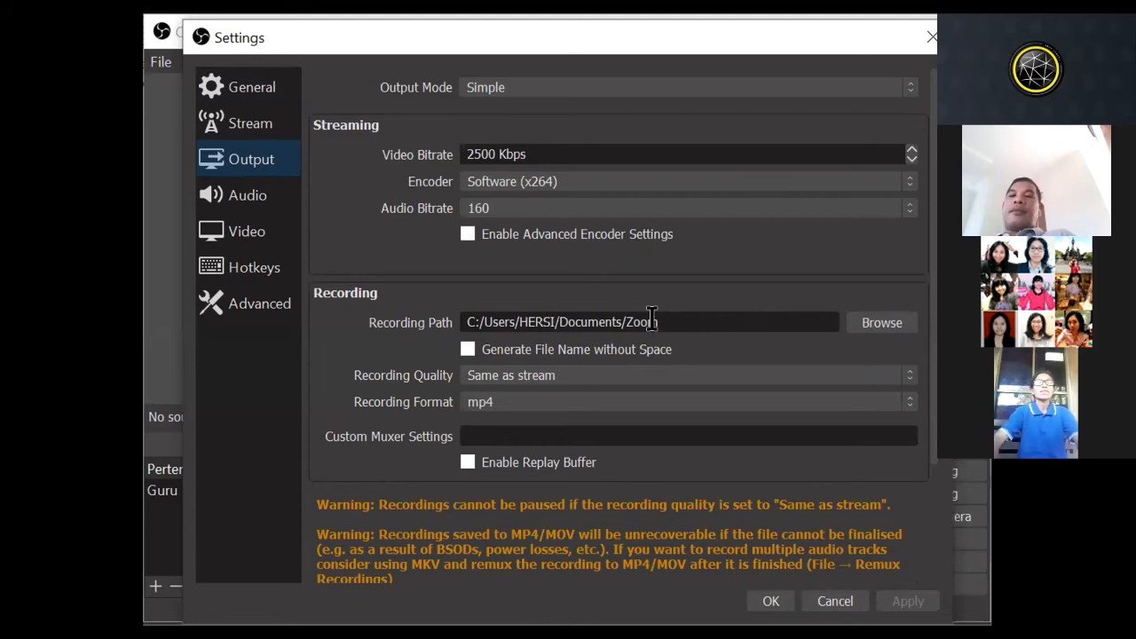
click(884, 320)
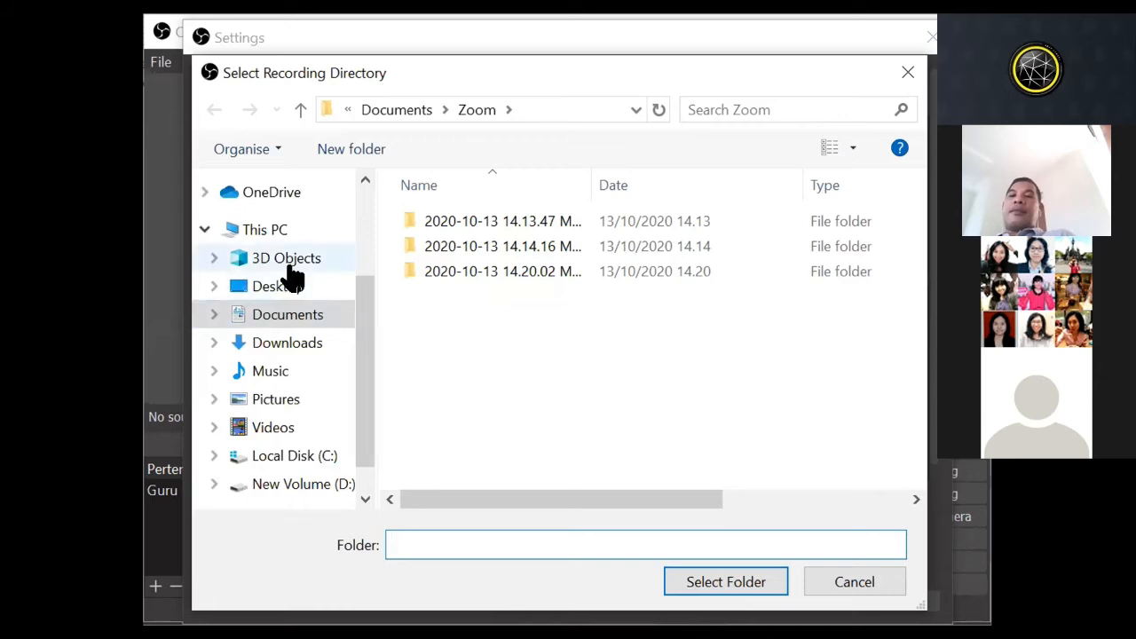
click(275, 317)
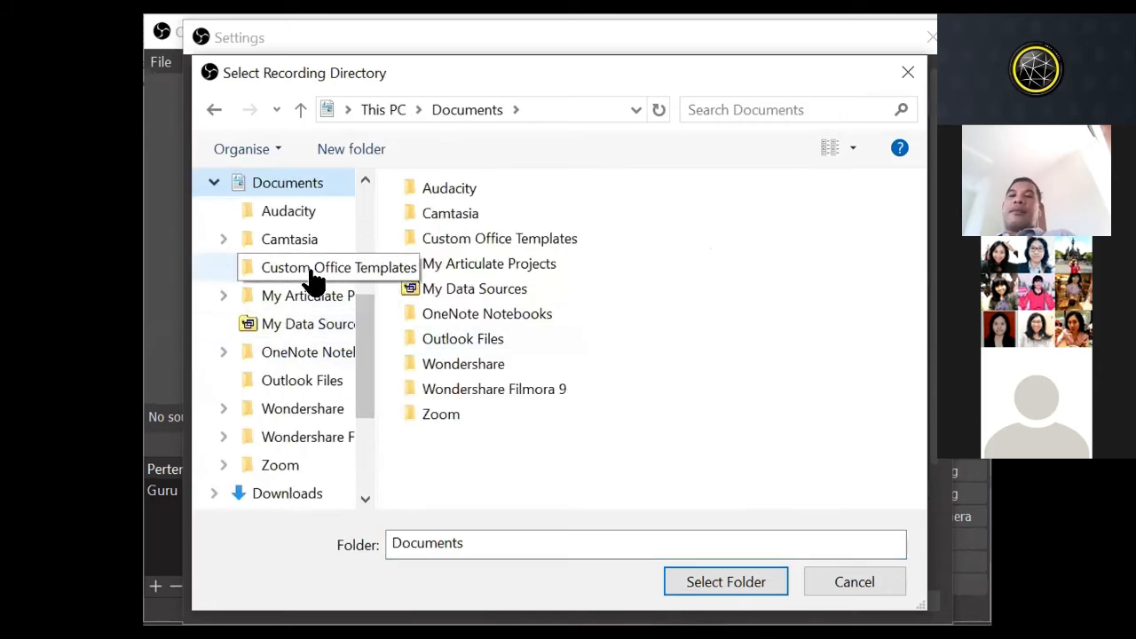
double_click(434, 416)
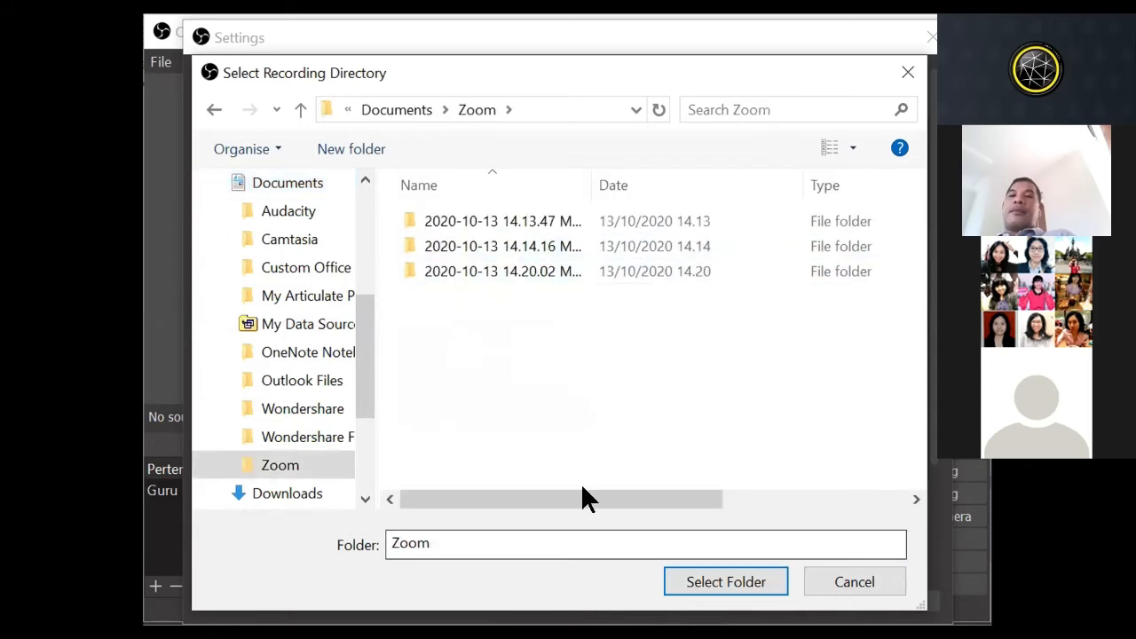
key(Return)
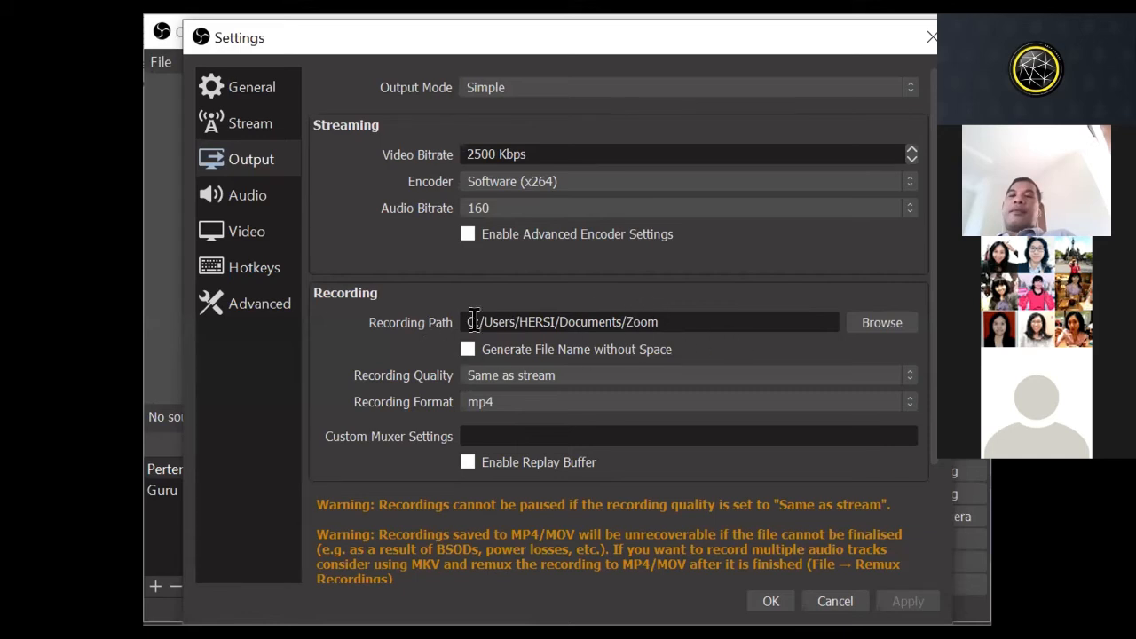
Step: Choose mp4 as the recording format in the output settings
scroll(624, 324, down, 1)
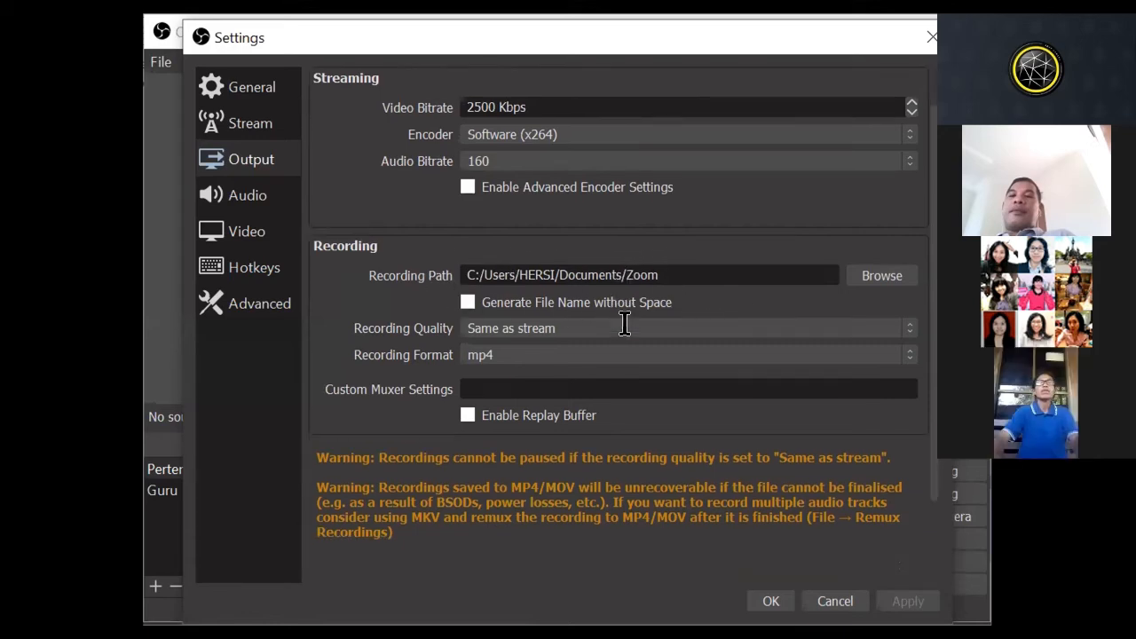
scroll(625, 324, down, 1)
scroll(635, 342, up, 1)
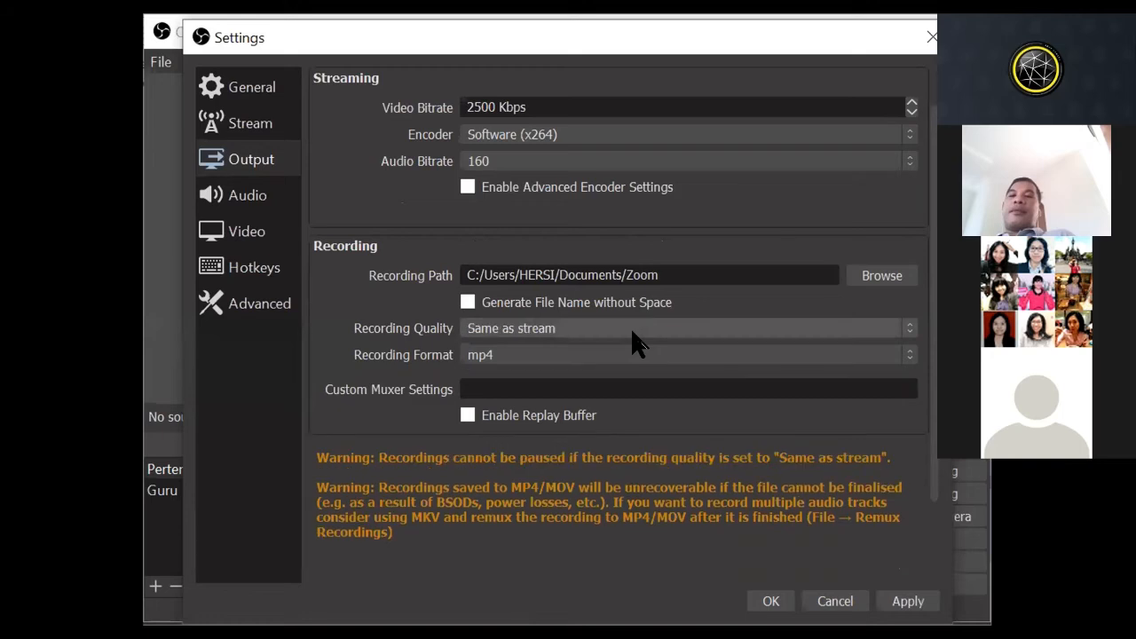
click(479, 358)
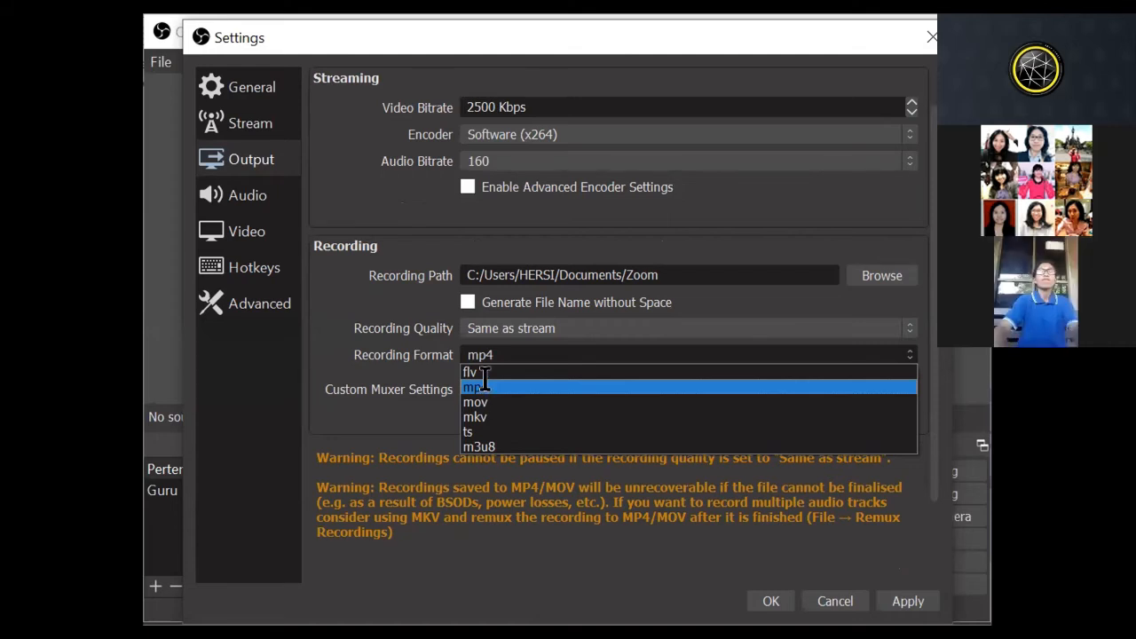
click(481, 384)
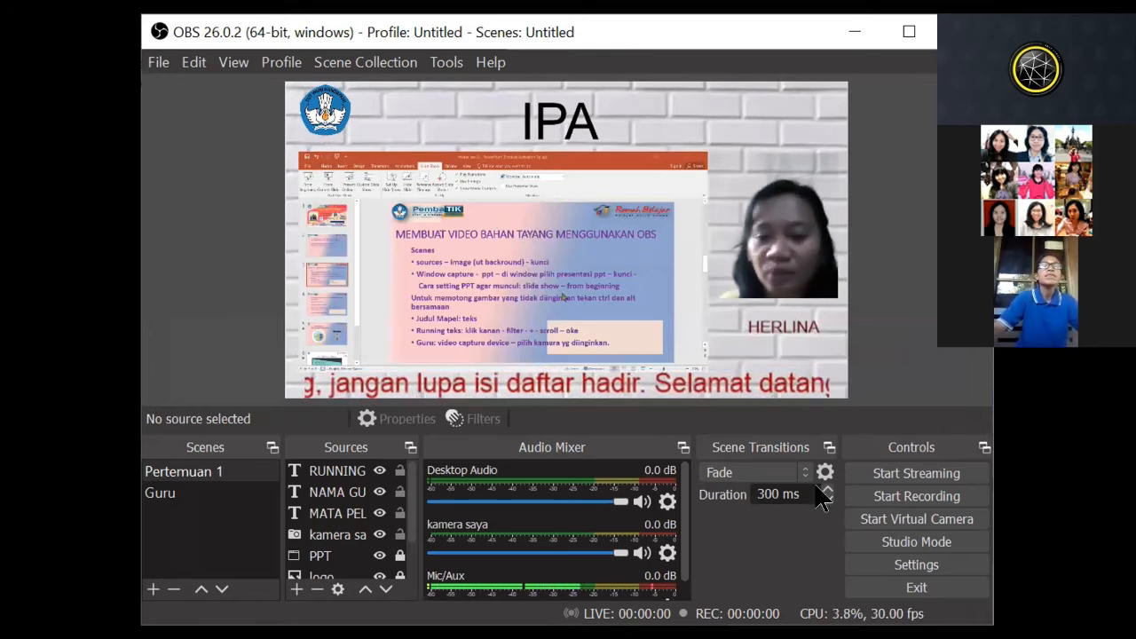
Step: Record a short video of the Pertemuan 1 scene and stop the recording
click(899, 496)
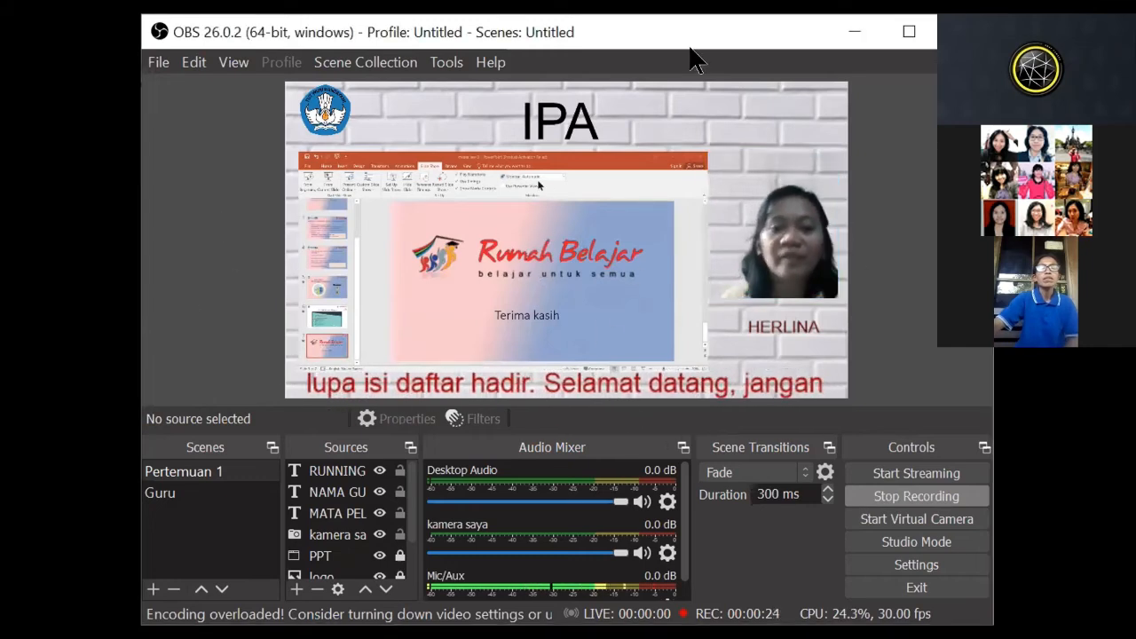
click(905, 496)
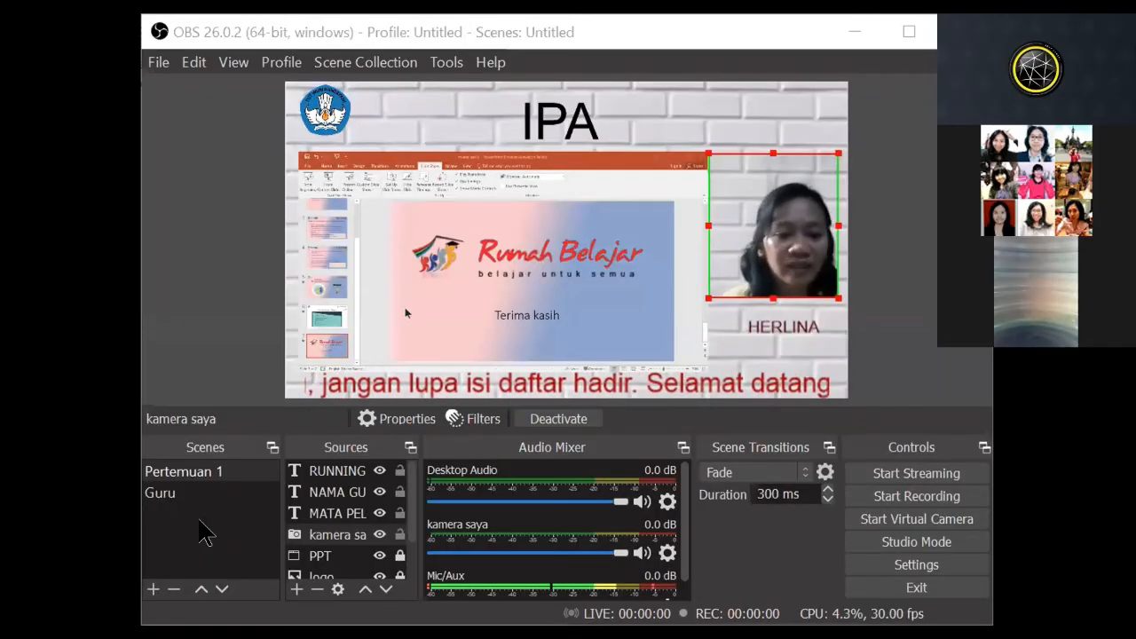
click(155, 577)
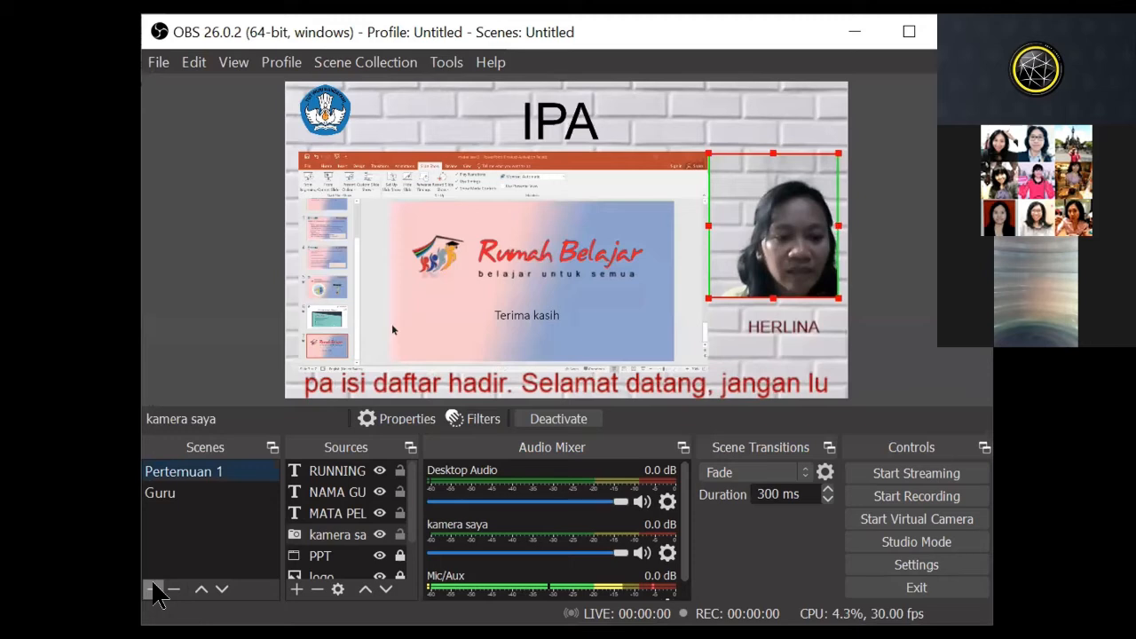
click(154, 590)
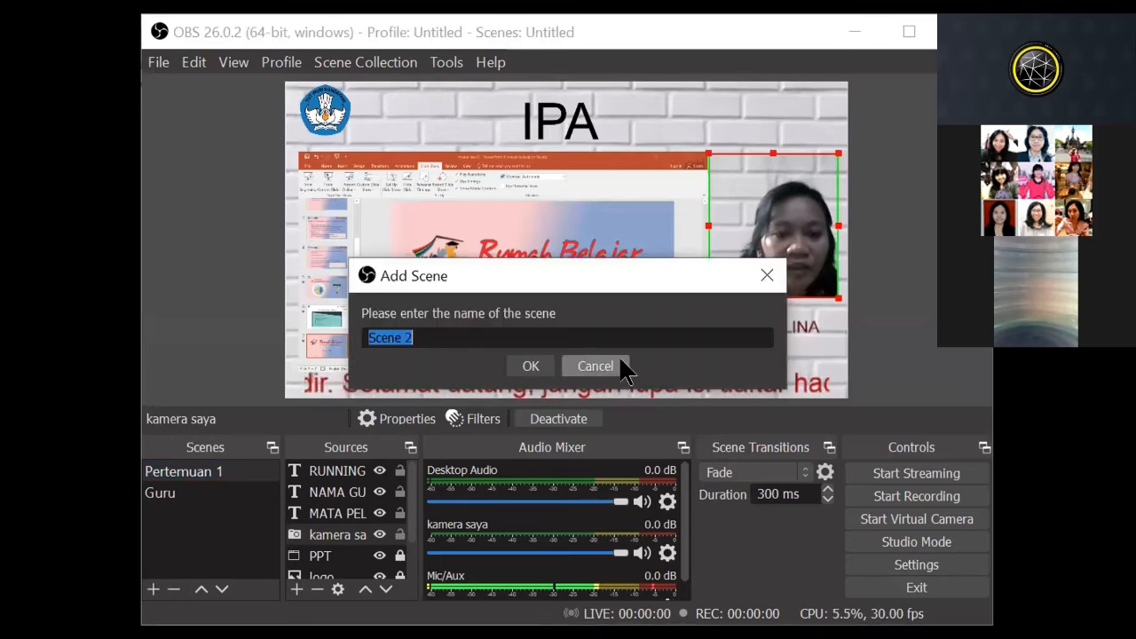
click(593, 366)
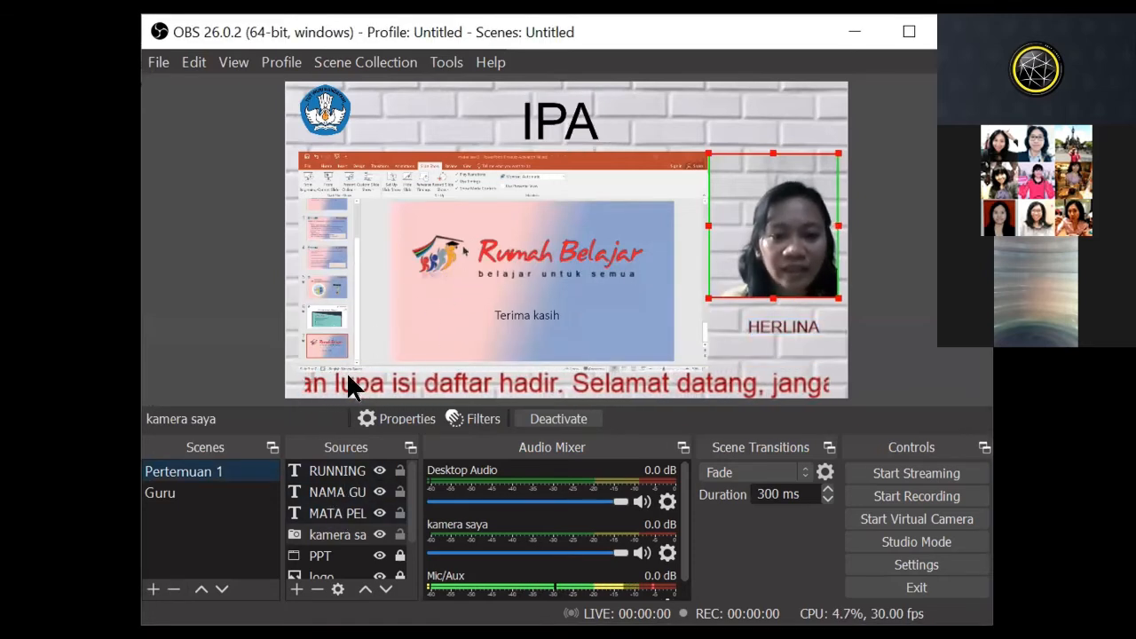
Step: Add a new scene named "sumber belajar"
click(153, 591)
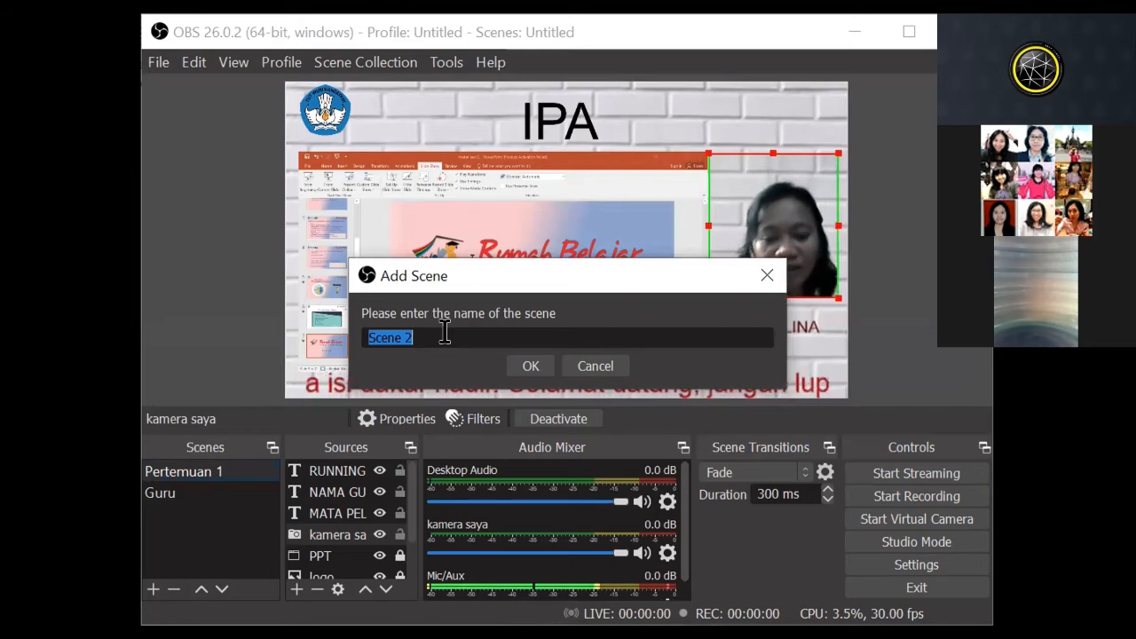
text(sumber)
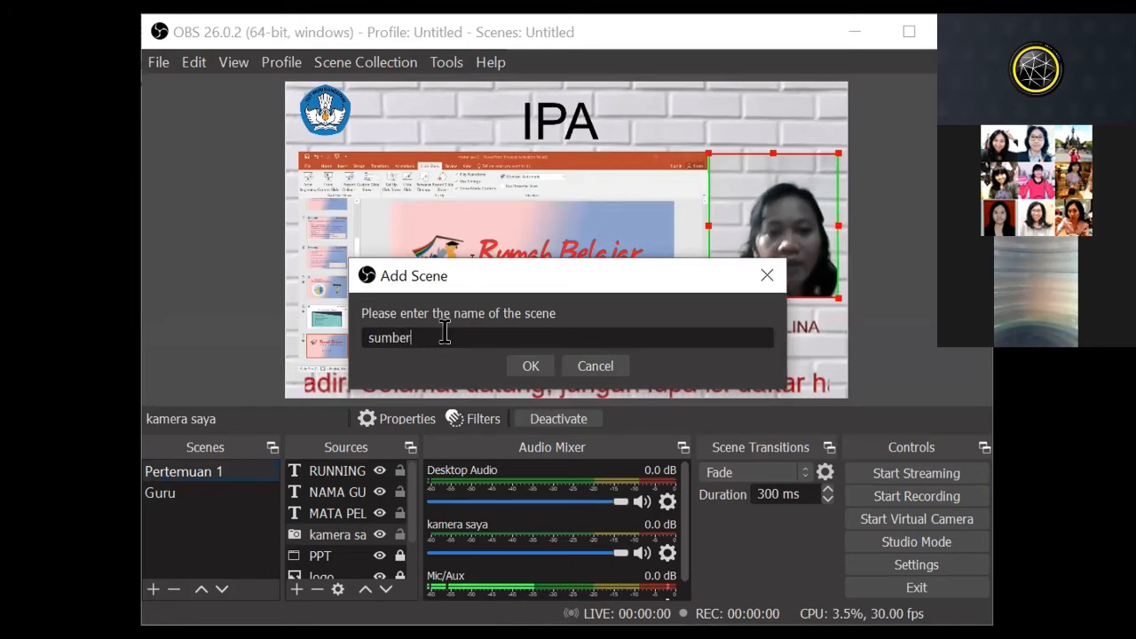
text( belajar)
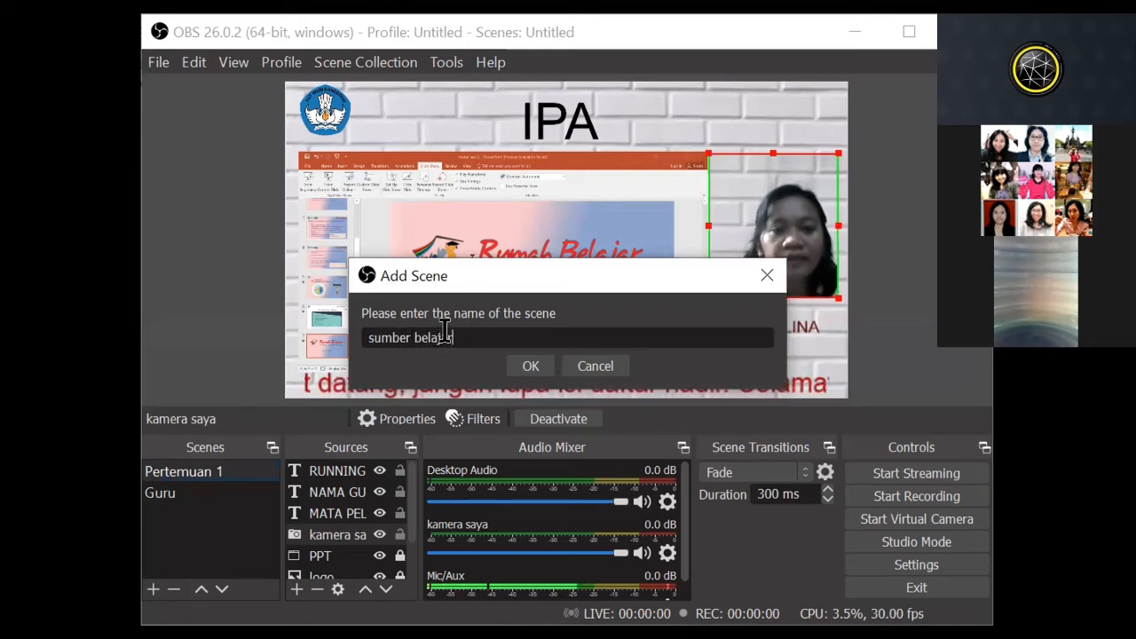
click(538, 367)
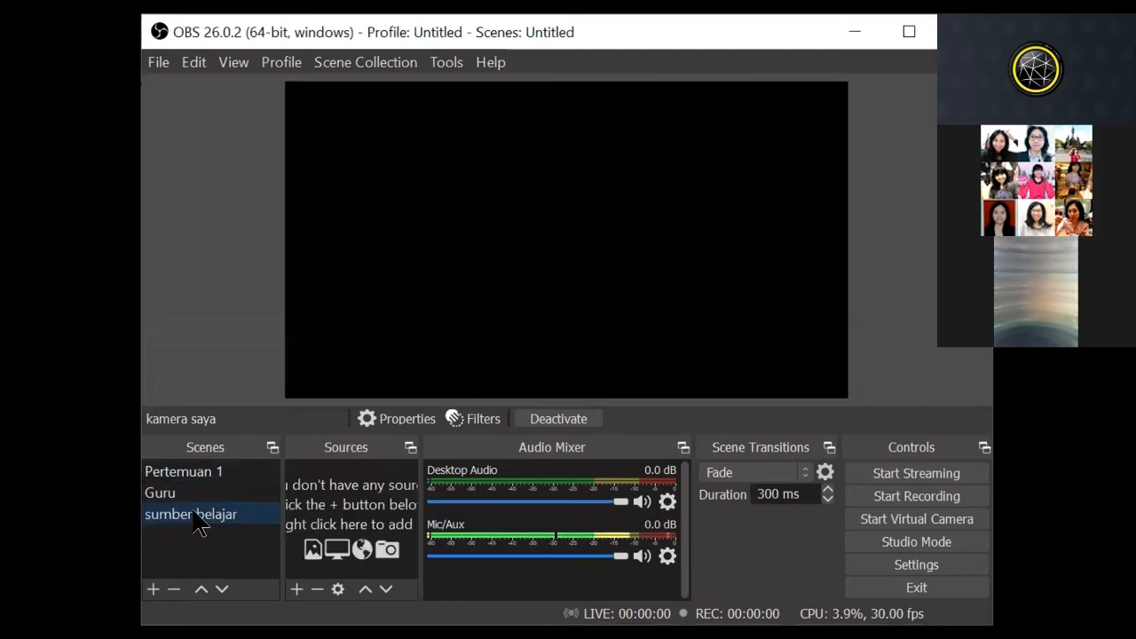
Step: Create a Window Capture source named "Rumah belajar" in the sumber belajar scene
right_click(302, 559)
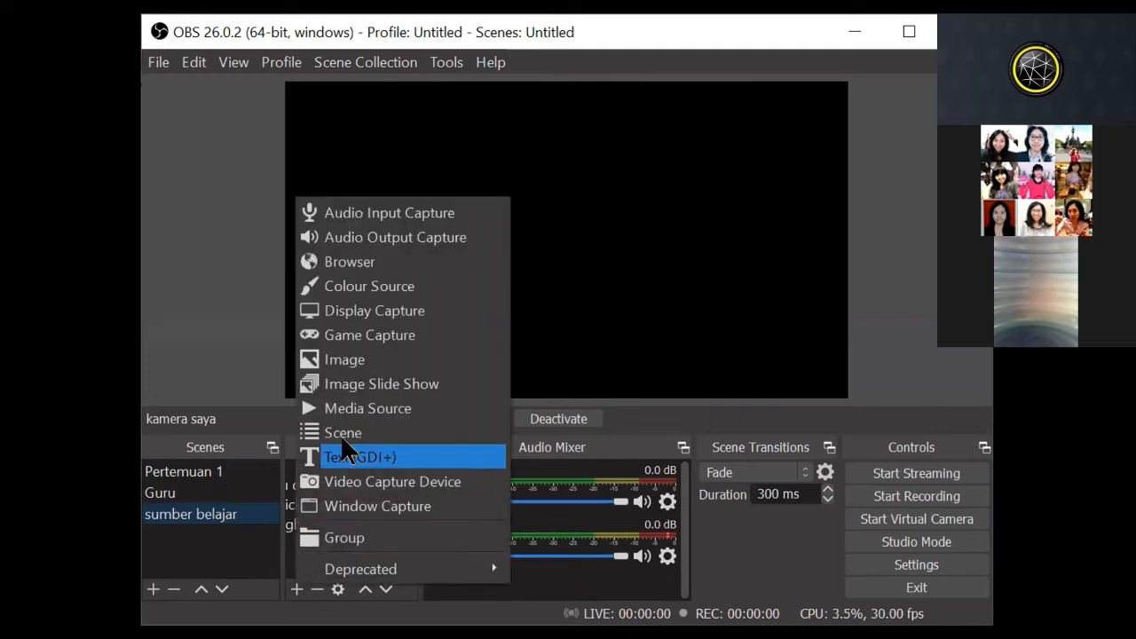
click(373, 498)
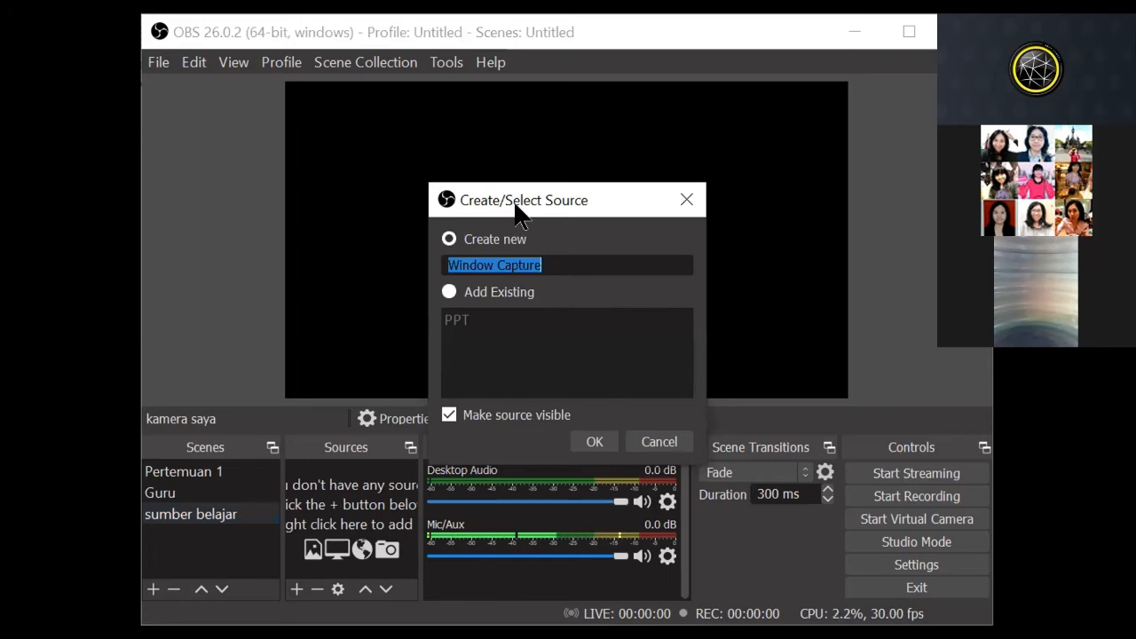
text(Rumah belajar)
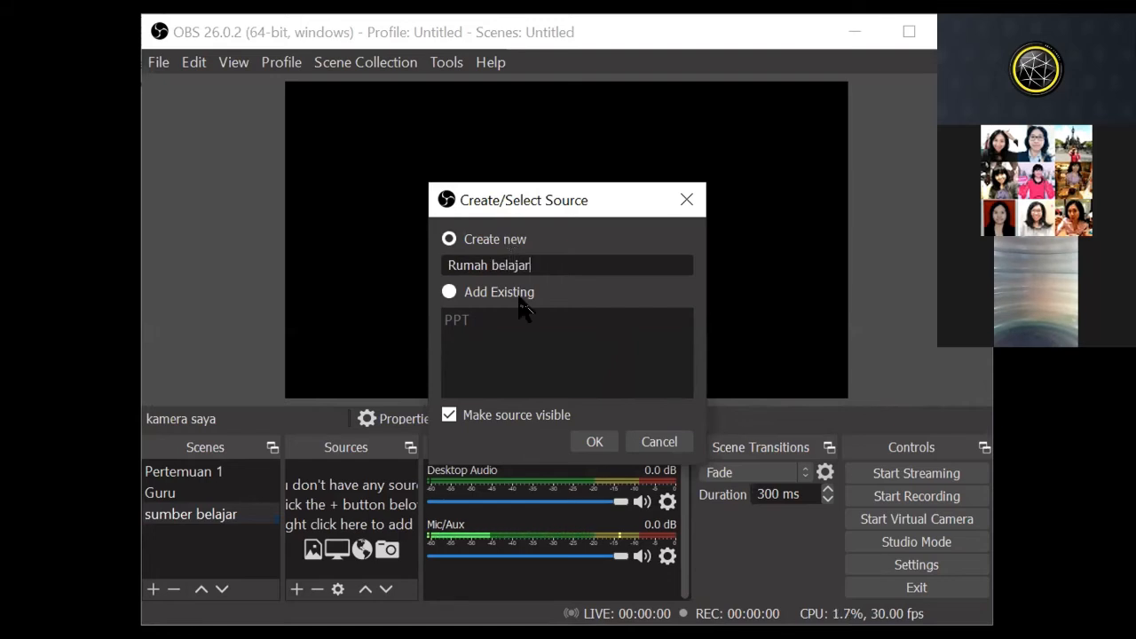
click(592, 442)
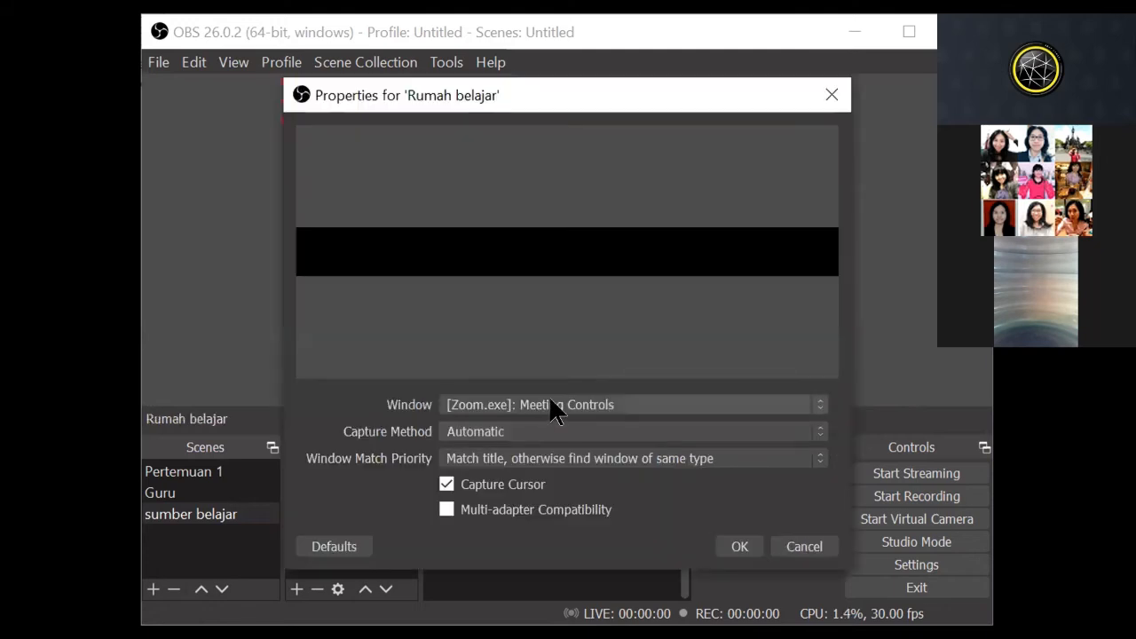
Step: Set the Rumah belajar source to capture the "Portal Rumah Belajar - Google Chrome" window and accept its properties
click(554, 408)
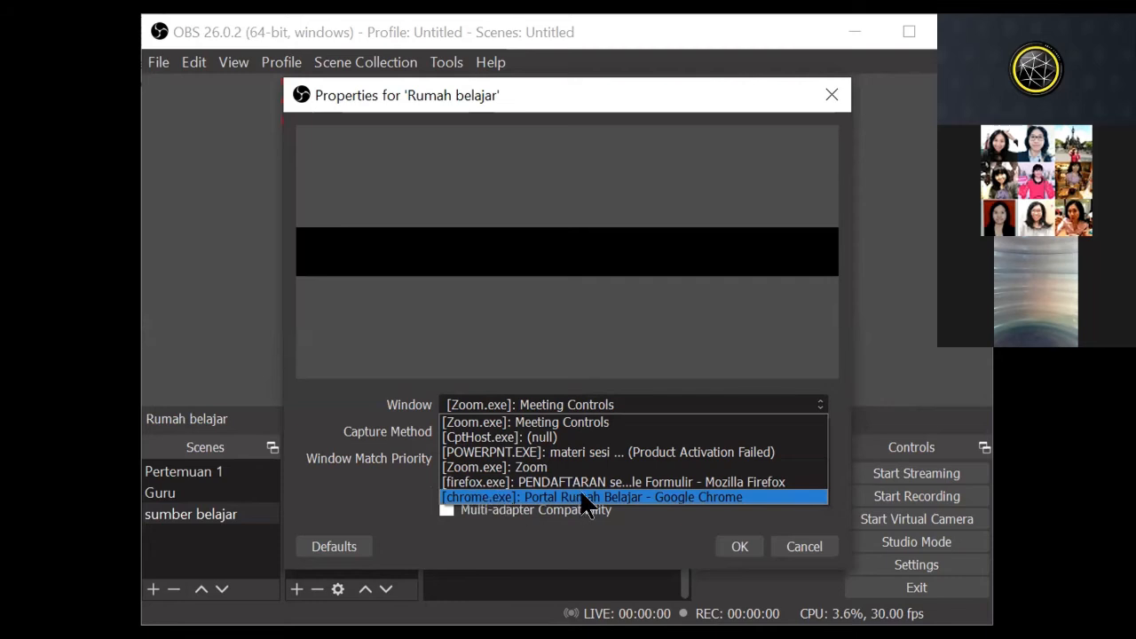
click(669, 494)
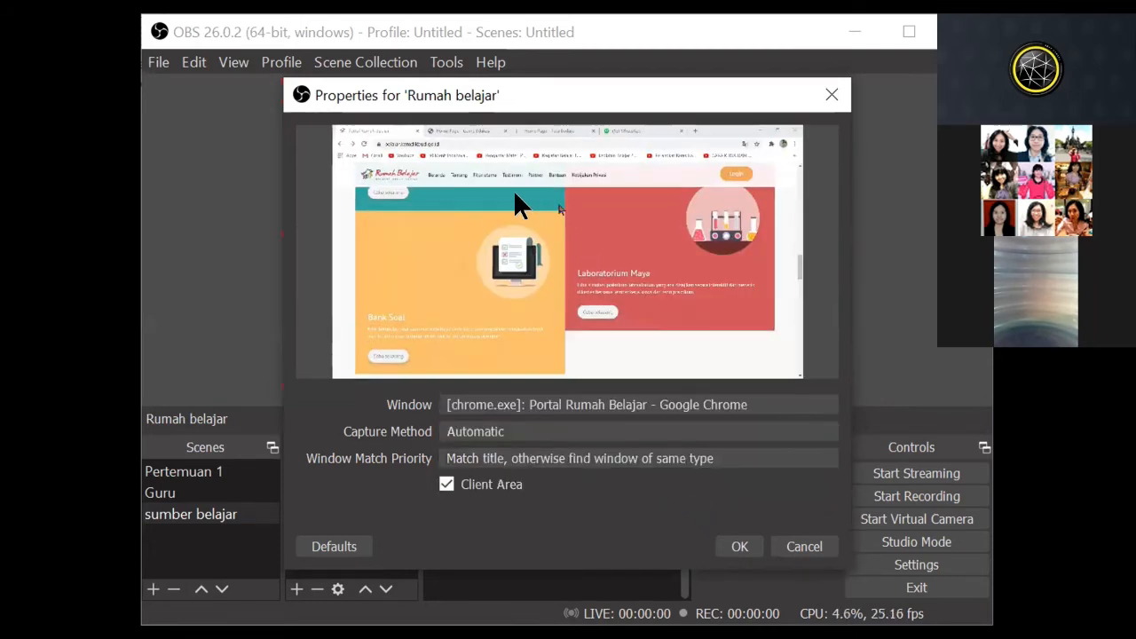
click(736, 547)
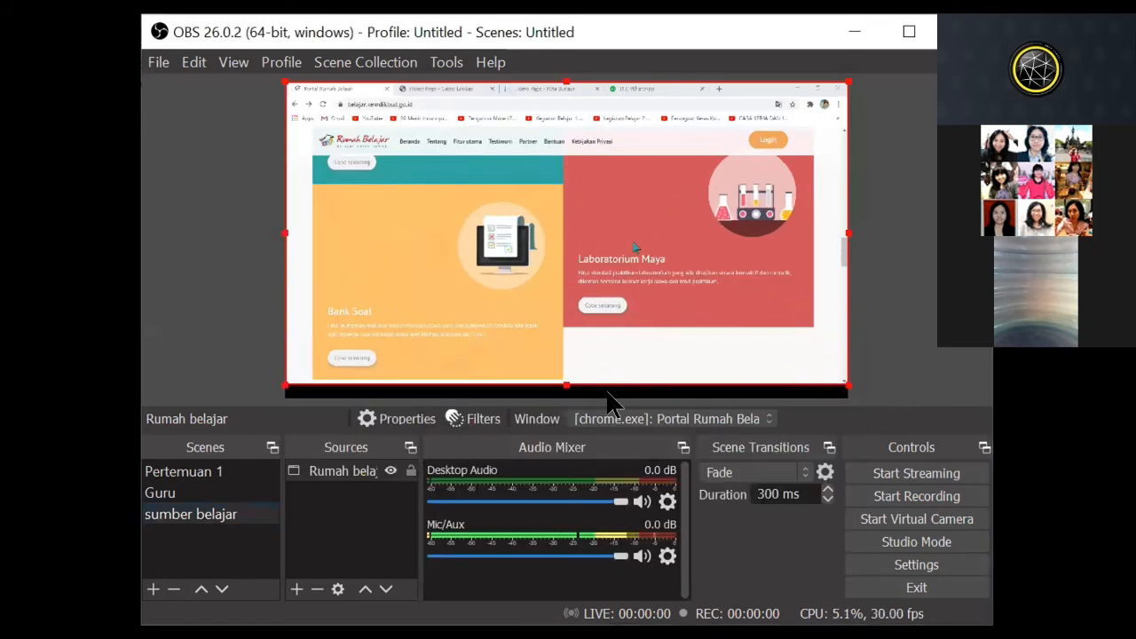
Step: Copy the kamera saya source from the Pertemuan 1 scene and paste it as a reference into the sumber belajar scene
click(200, 475)
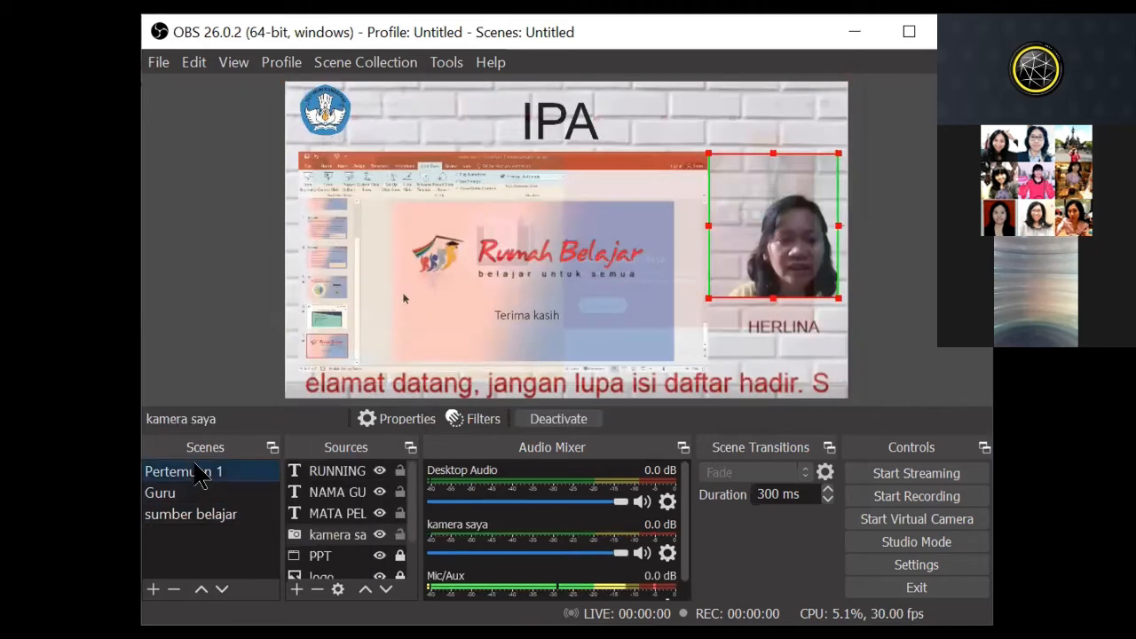
click(336, 535)
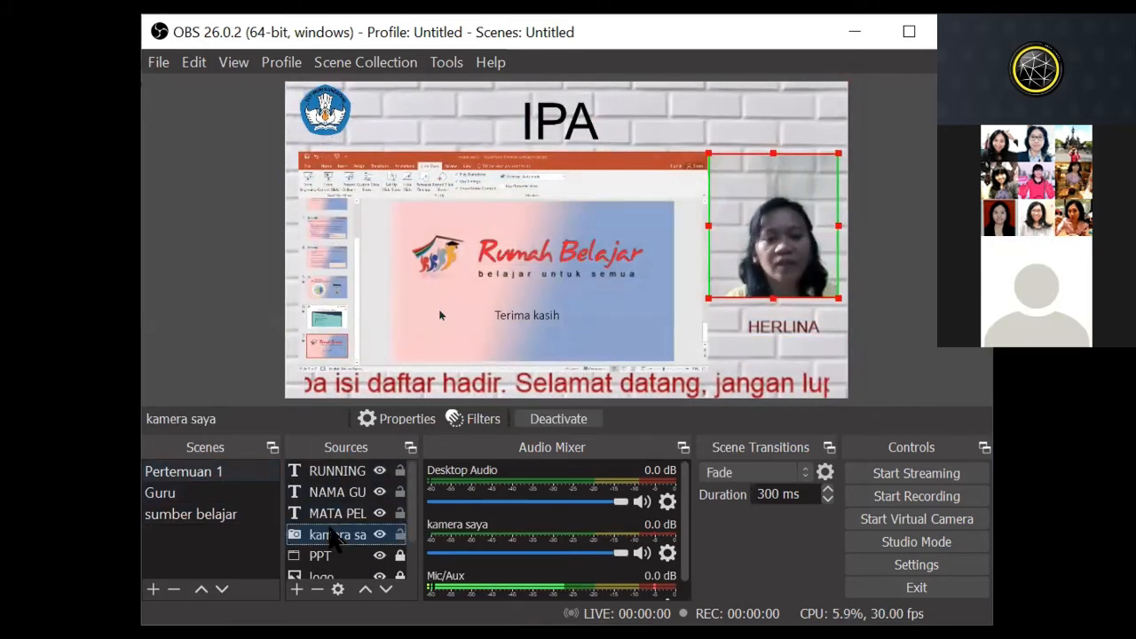
right_click(336, 536)
click(364, 24)
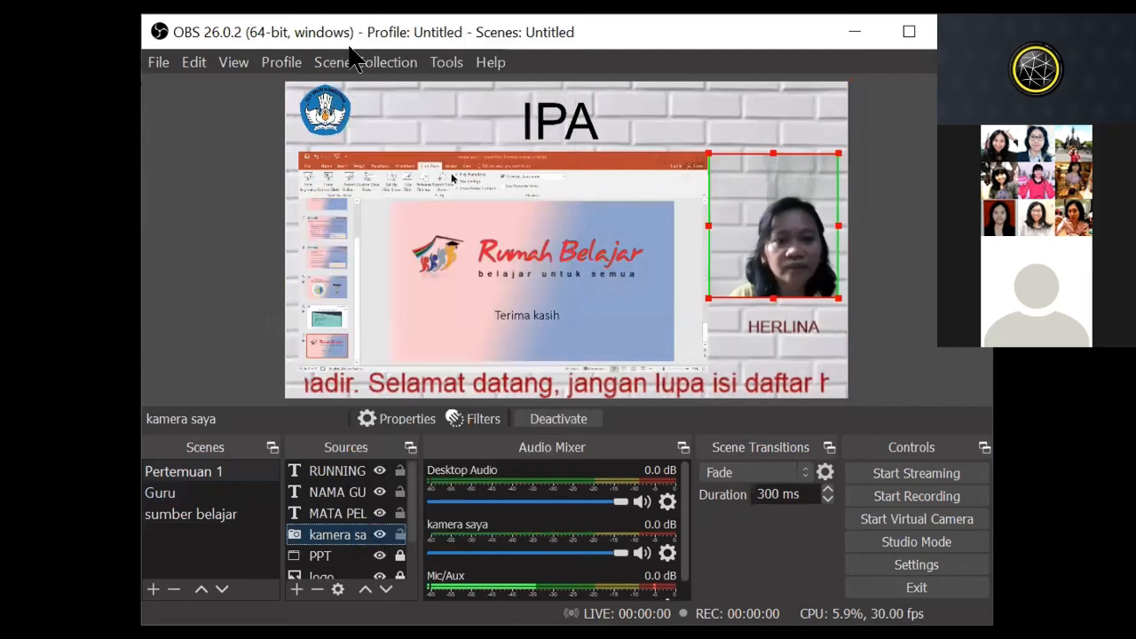
click(198, 519)
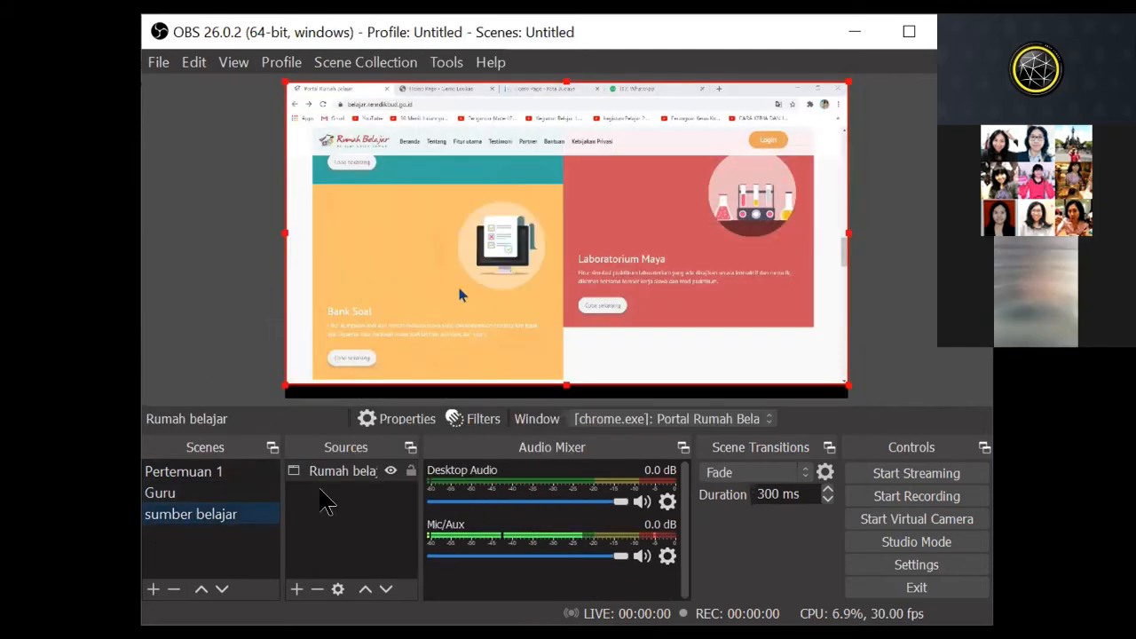
click(341, 528)
right_click(337, 513)
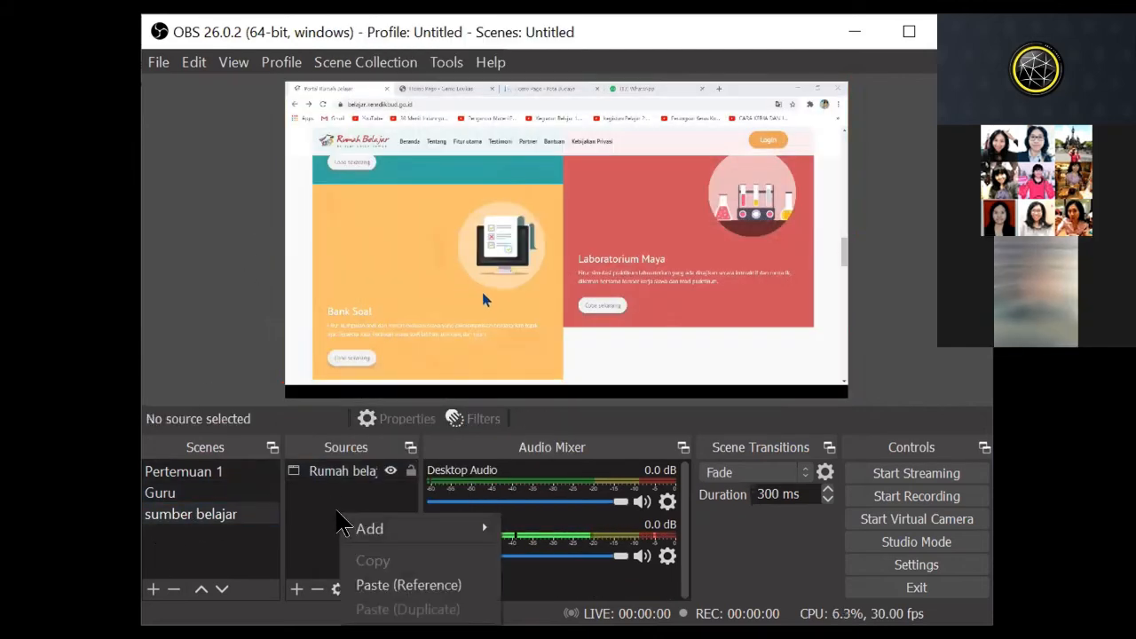
click(326, 508)
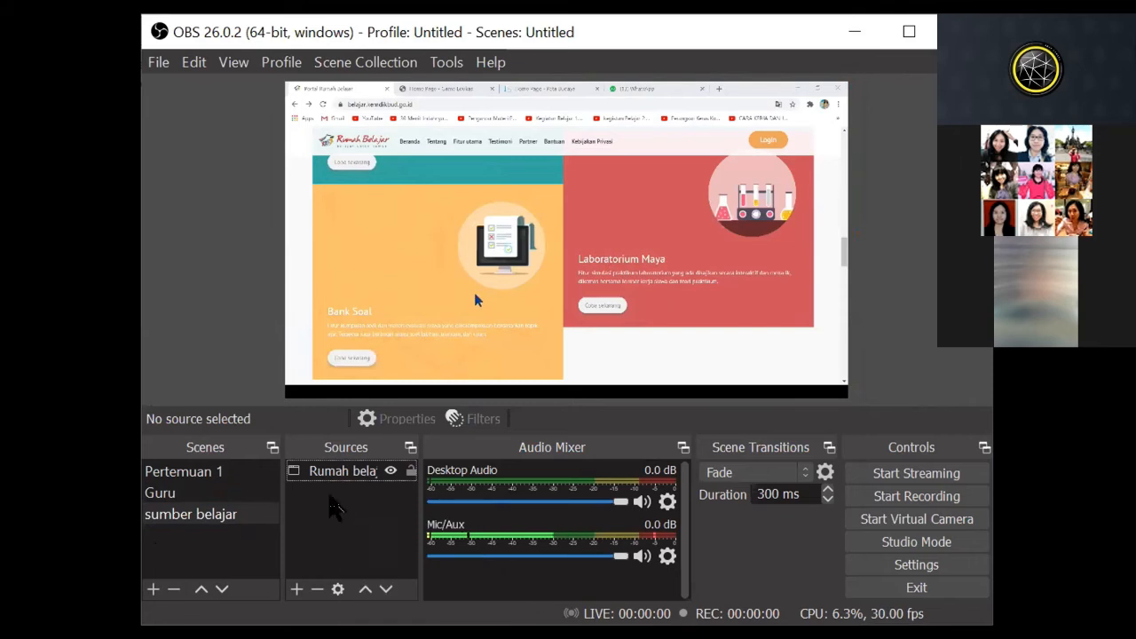
right_click(349, 523)
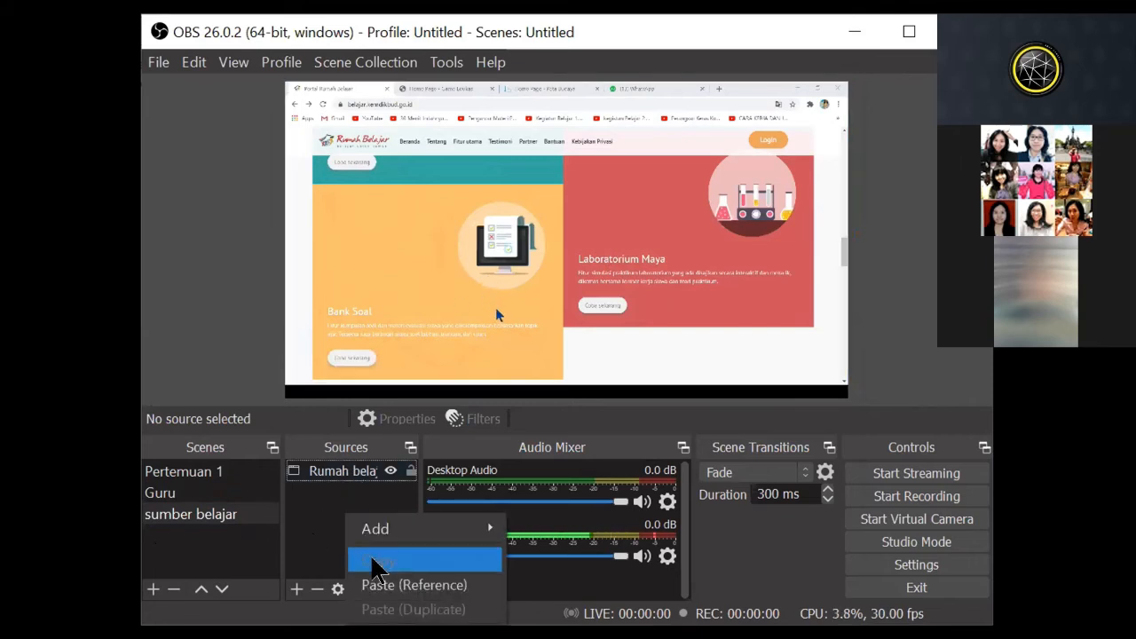
click(371, 579)
Step: Try a layout with the Rumah belajar capture shrunk and the kamera saya source moved over it
drag(788, 245, 381, 228)
drag(452, 294, 420, 250)
drag(367, 220, 799, 223)
click(846, 172)
drag(787, 105, 708, 182)
drag(830, 329, 595, 271)
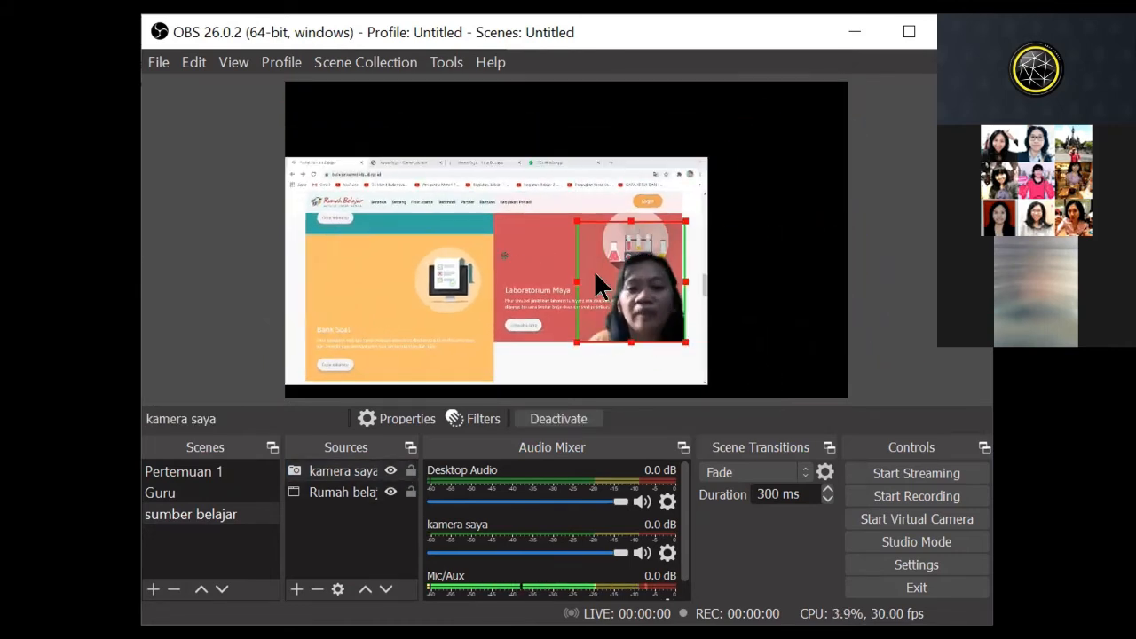
Step: Enlarge the Rumah belajar capture to fill the canvas and crop its overflowing right edge
click(685, 165)
drag(708, 158, 836, 100)
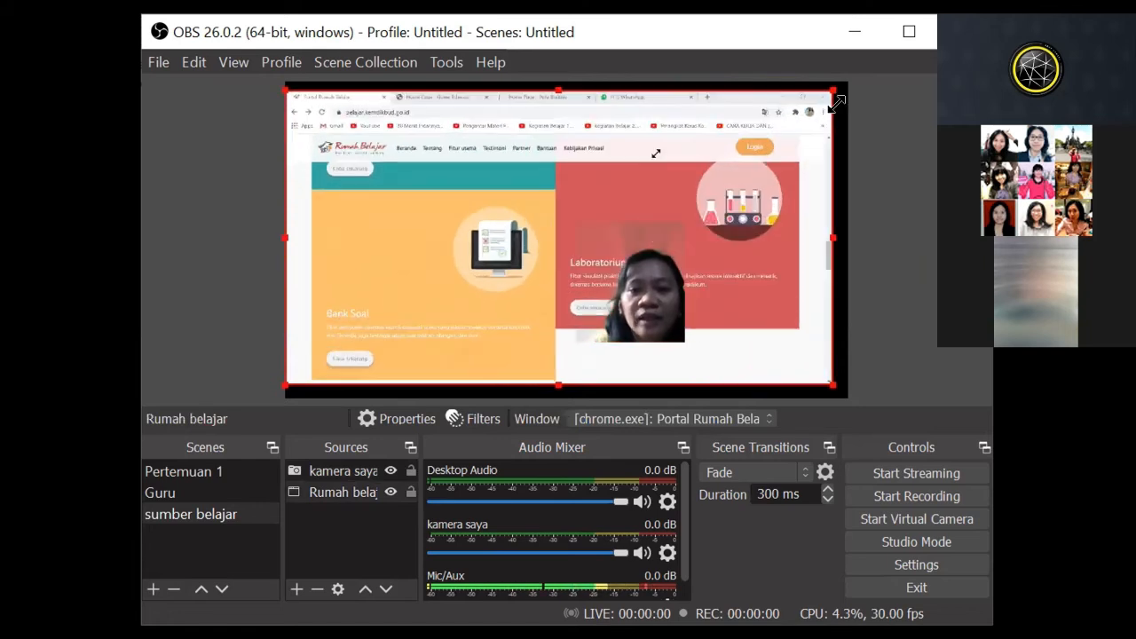
drag(577, 286, 620, 301)
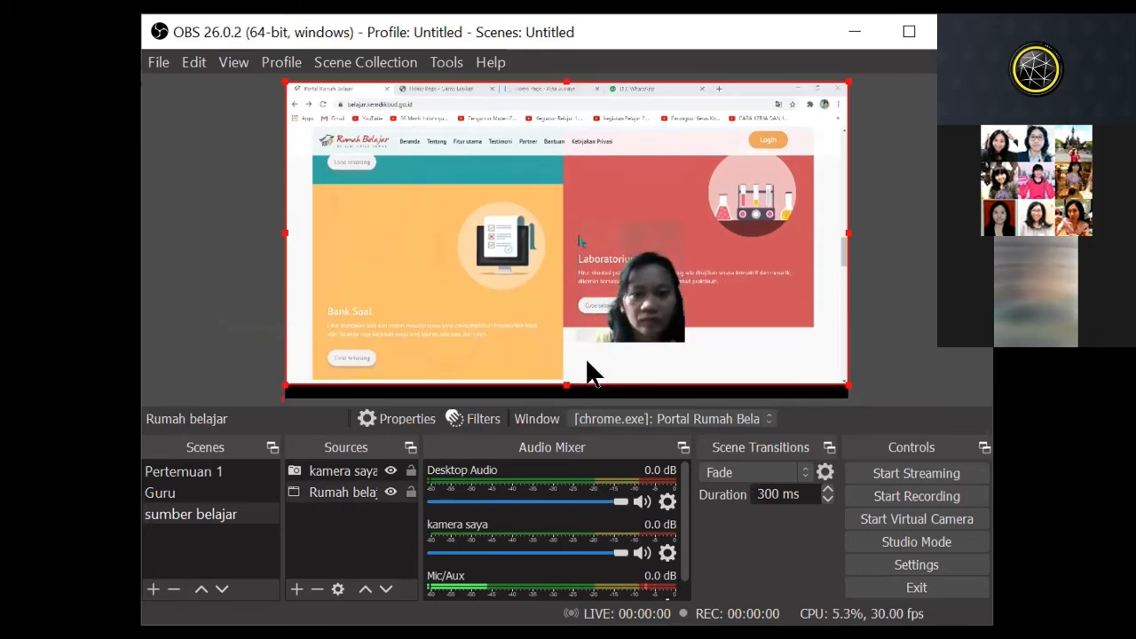
drag(561, 383, 567, 391)
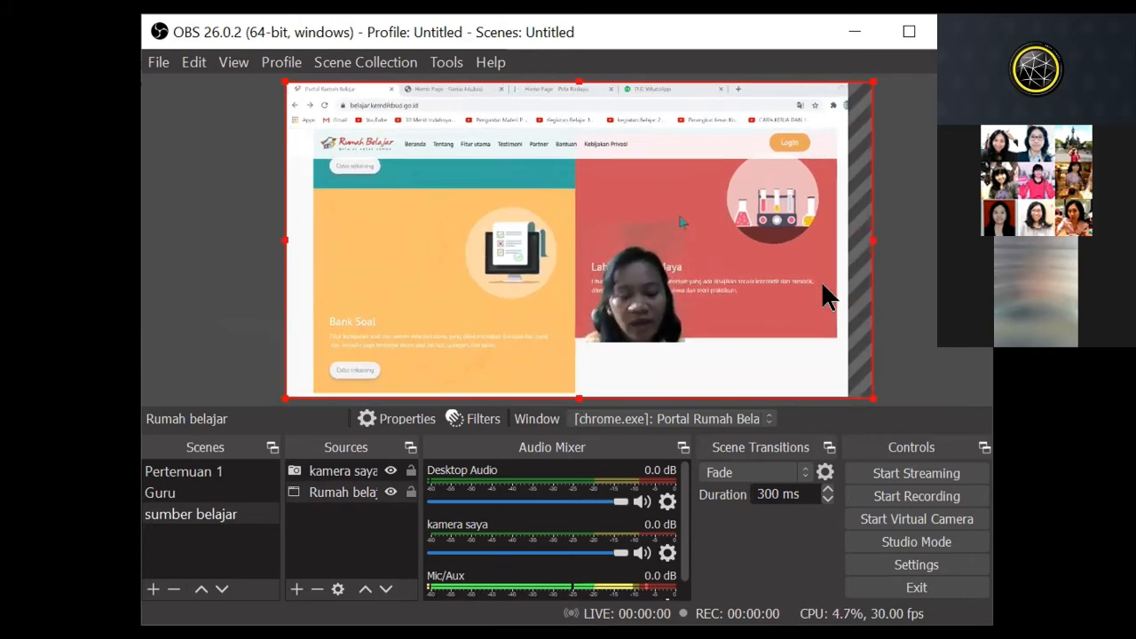
key(alt+Tab)
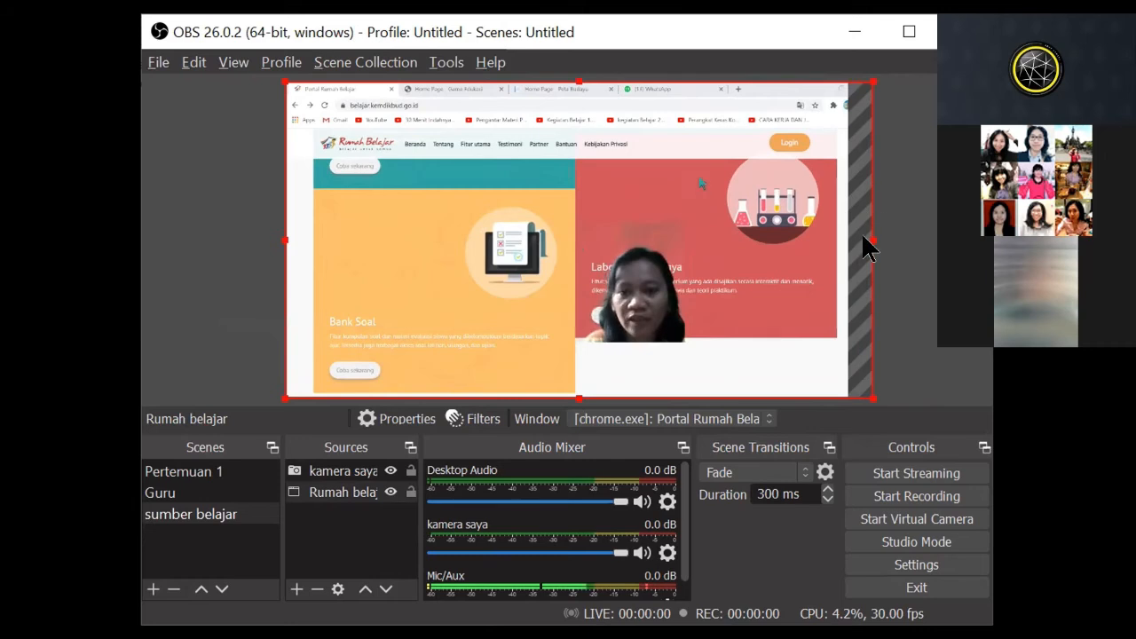
drag(865, 232, 843, 232)
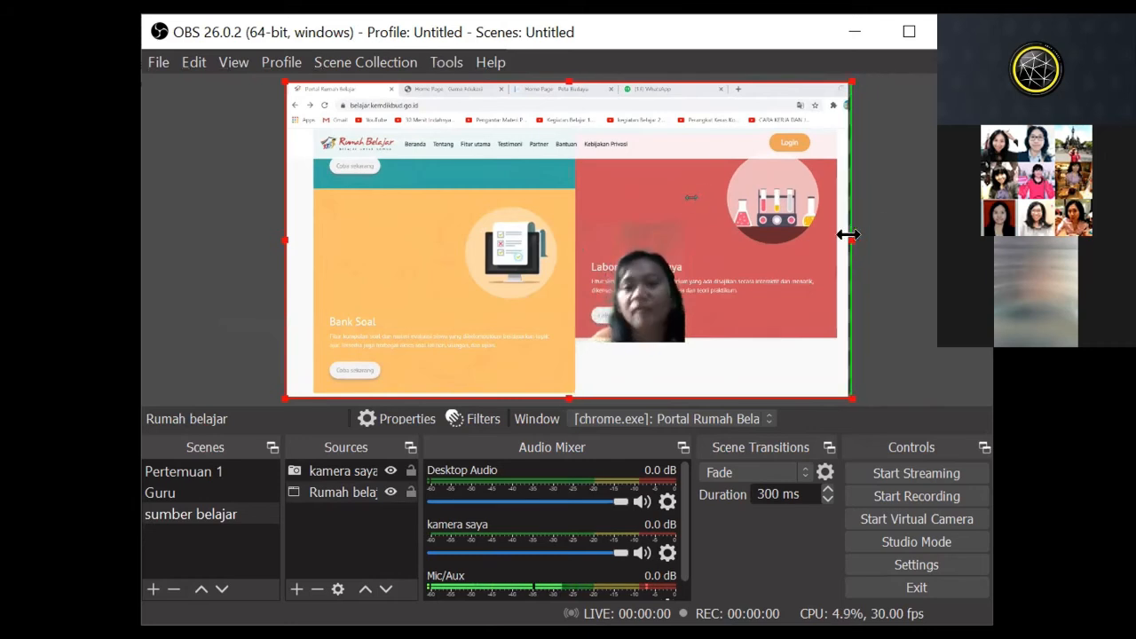
Step: Move the kamera saya source into the lower-right corner of the sumber belajar canvas
drag(640, 288, 652, 316)
drag(636, 273, 785, 329)
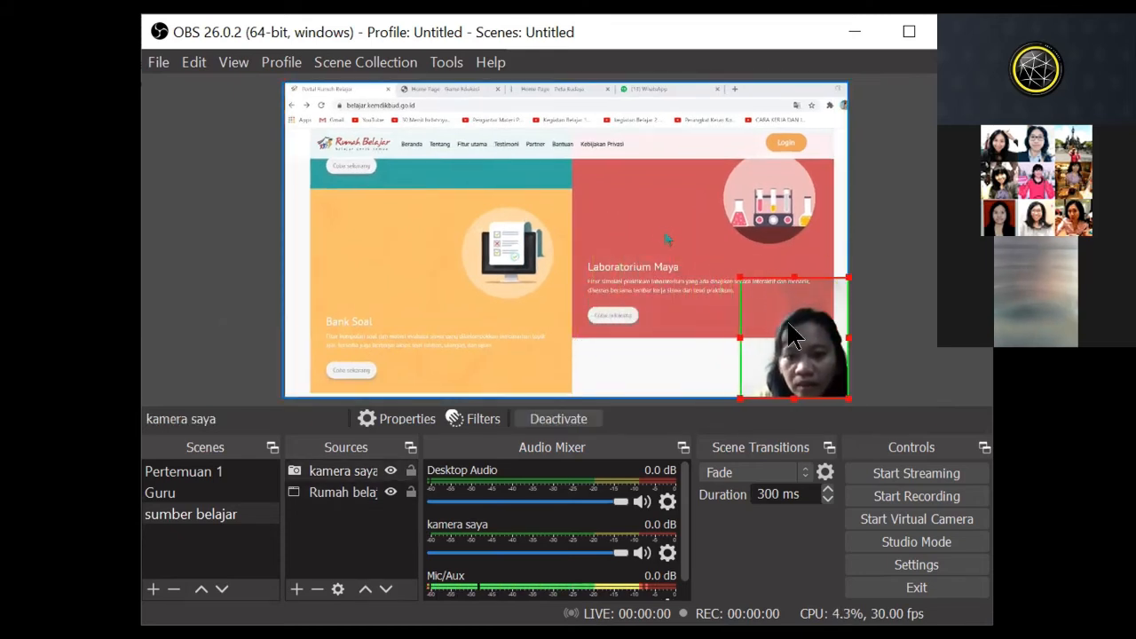
click(661, 347)
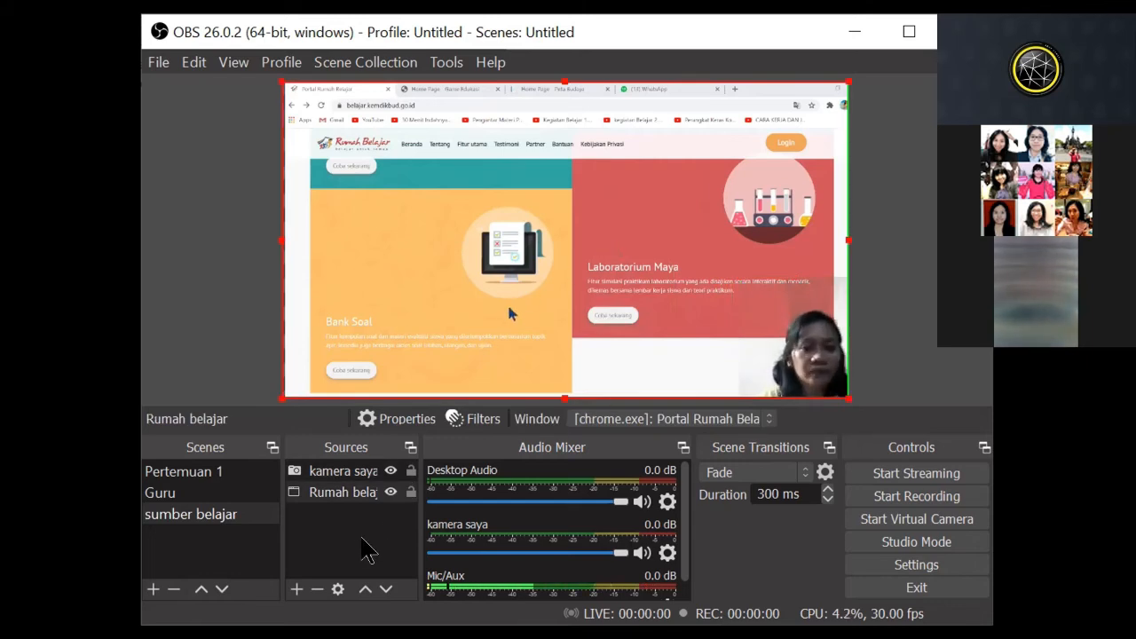
Step: Switch to the captured Chrome window and open the Sumber Belajar section of the Rumah Belajar portal
click(231, 550)
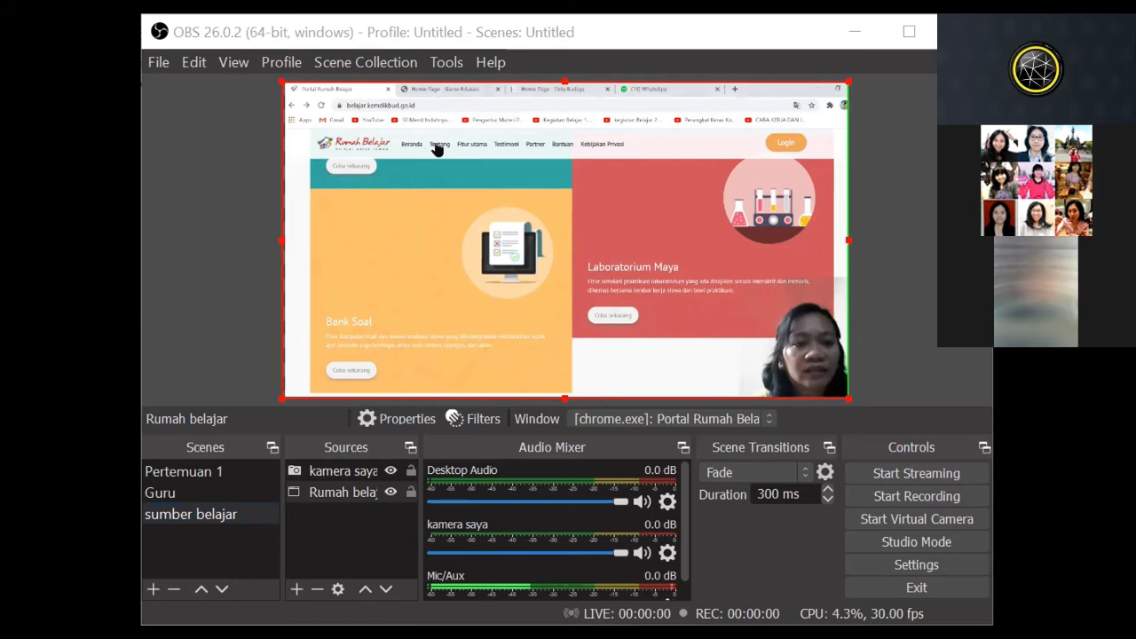
scroll(599, 307, up, 5)
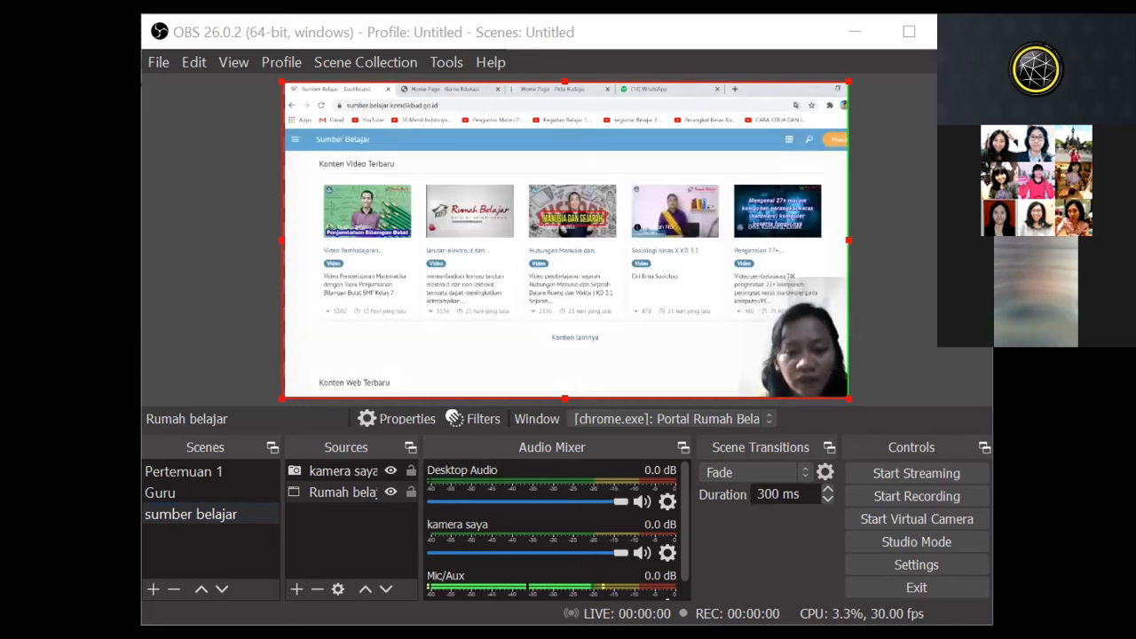
click(682, 300)
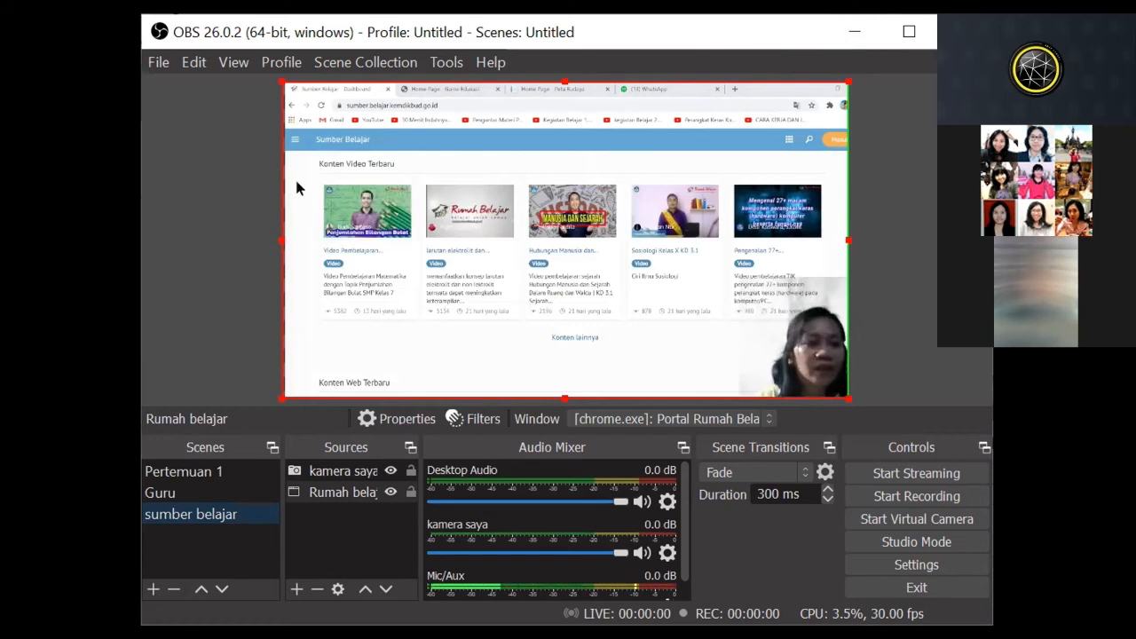
key(alt+Tab)
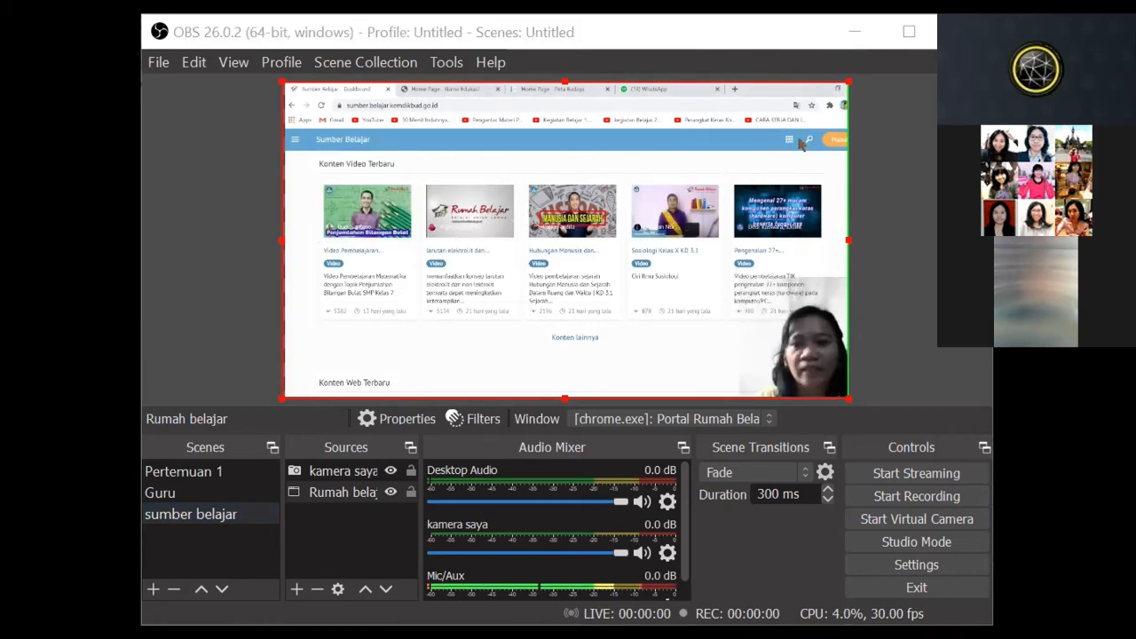
Step: Choose SMA as the education level in the Sumber Belajar site navigation
click(297, 142)
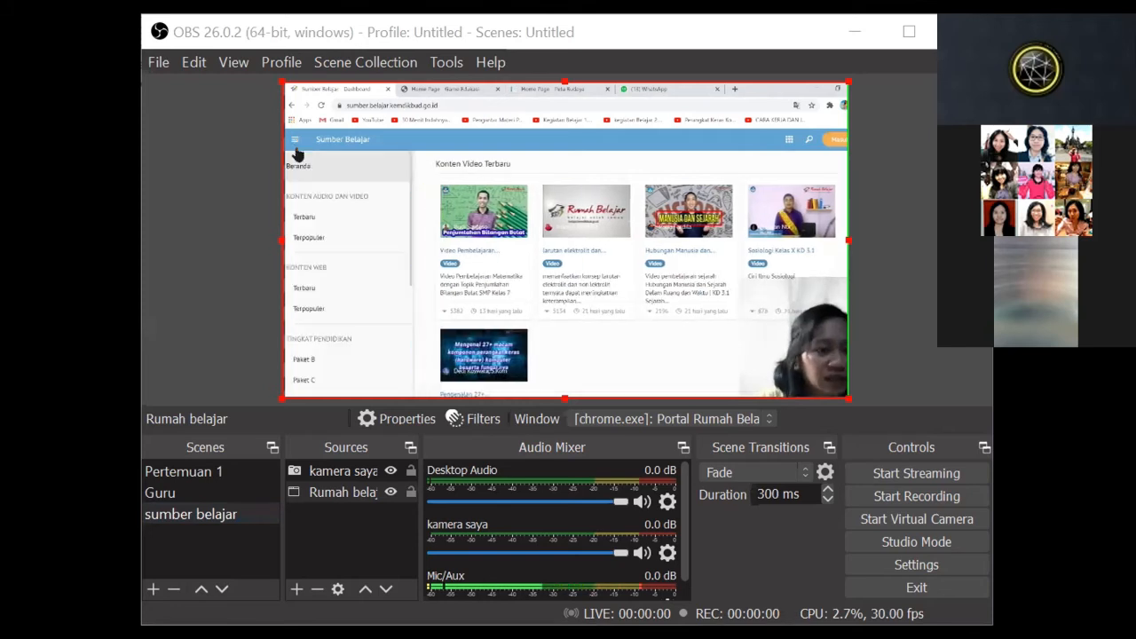
scroll(315, 329, down, 2)
scroll(310, 357, down, 2)
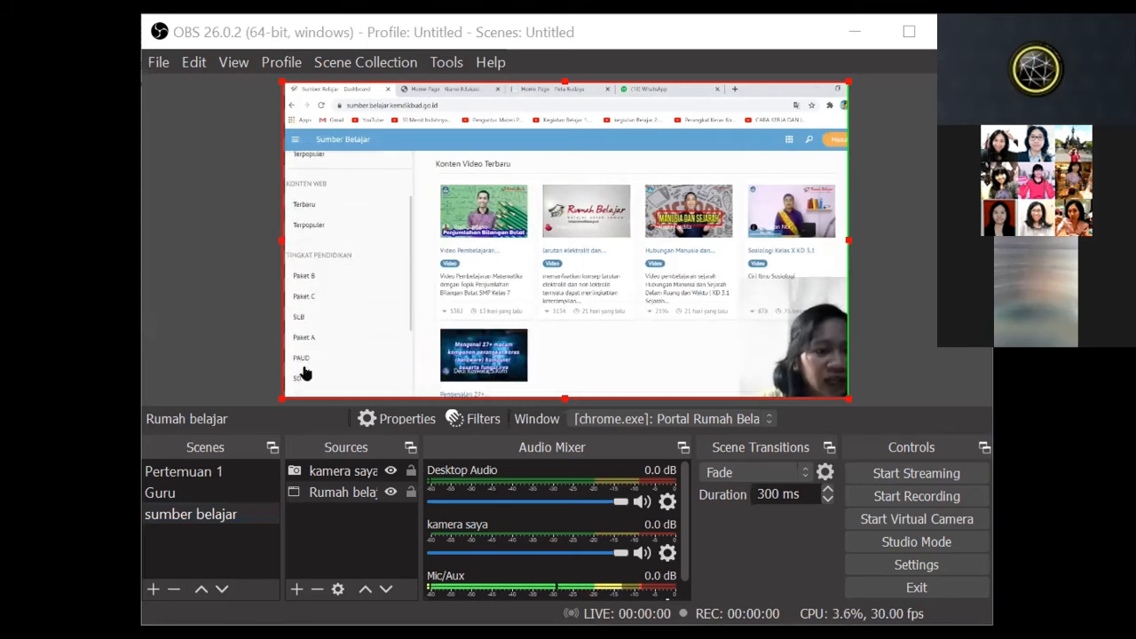
scroll(313, 325, down, 1)
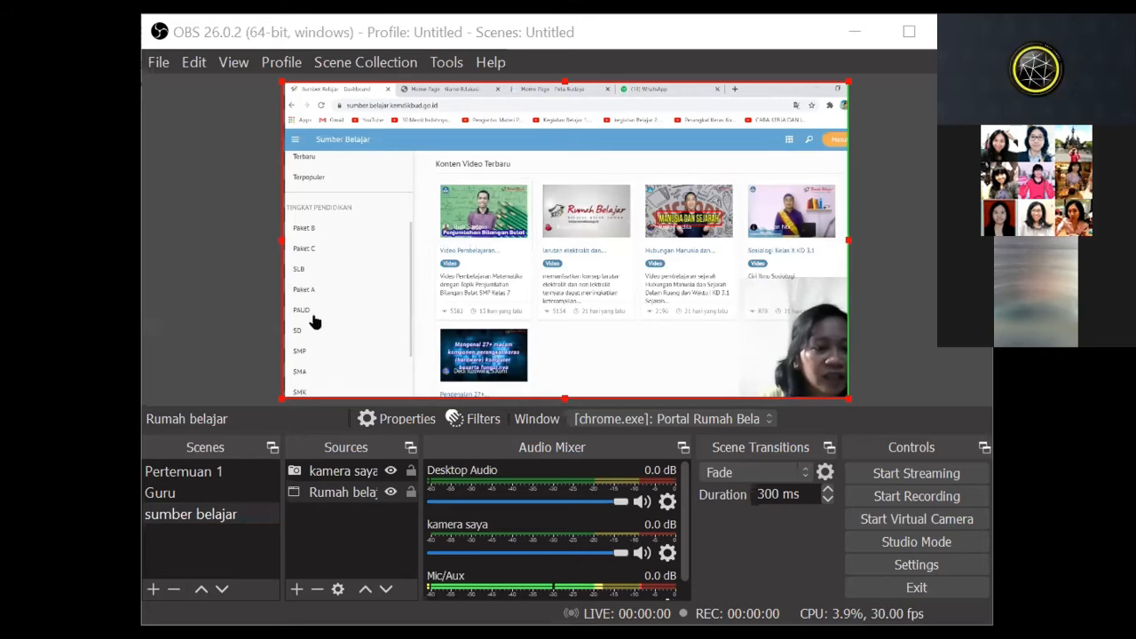
click(302, 378)
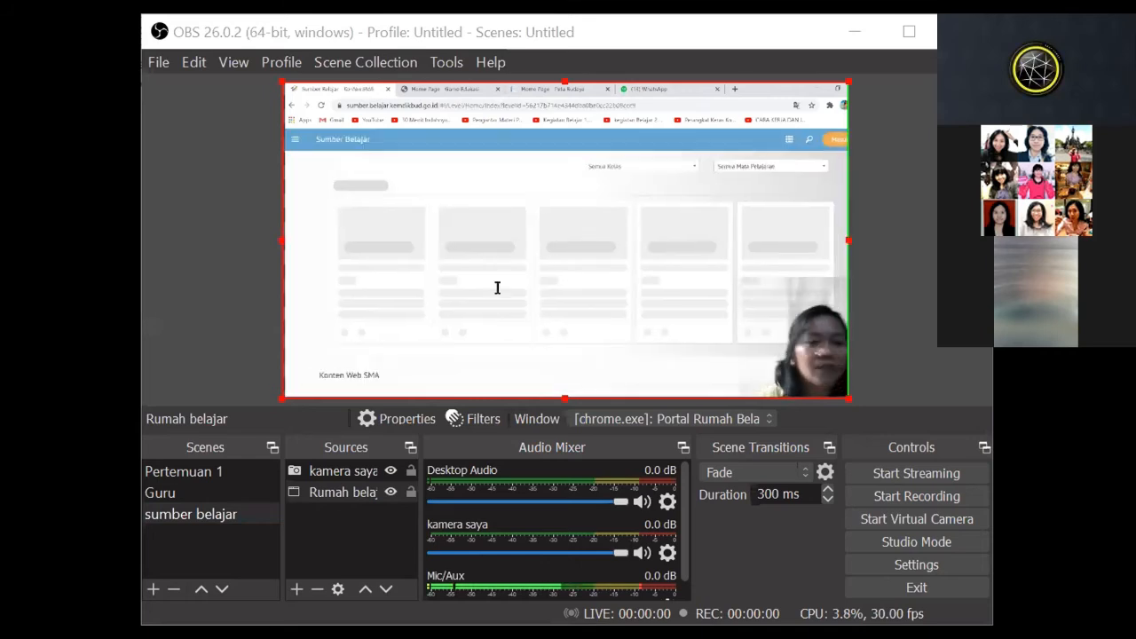
Step: Filter the SMA content to class X and the subject Sejarah
click(664, 173)
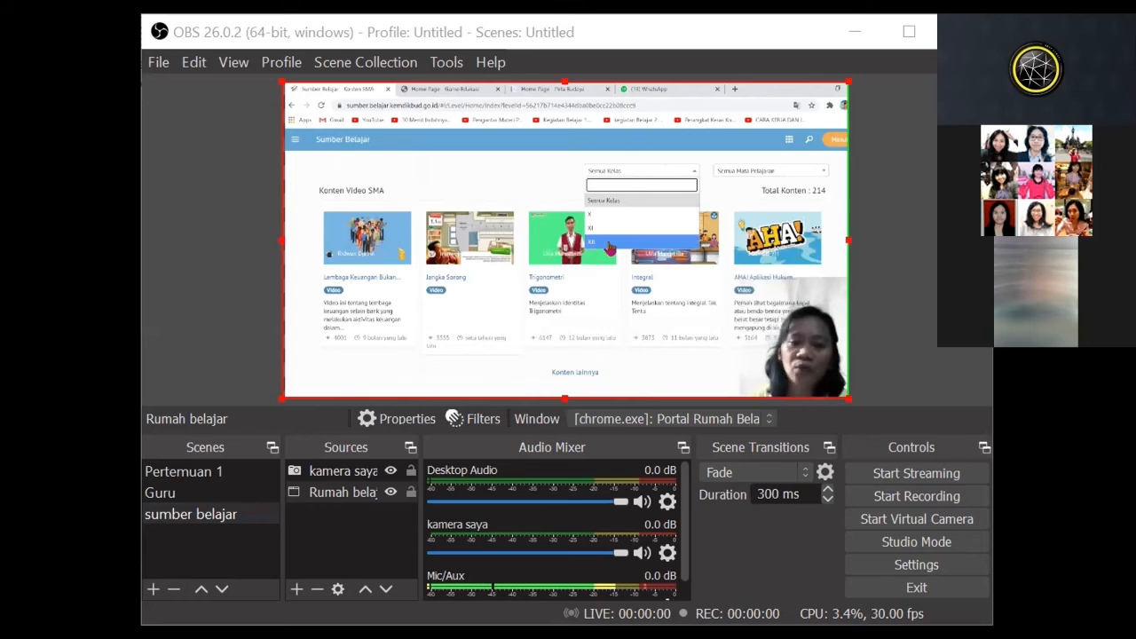
click(611, 220)
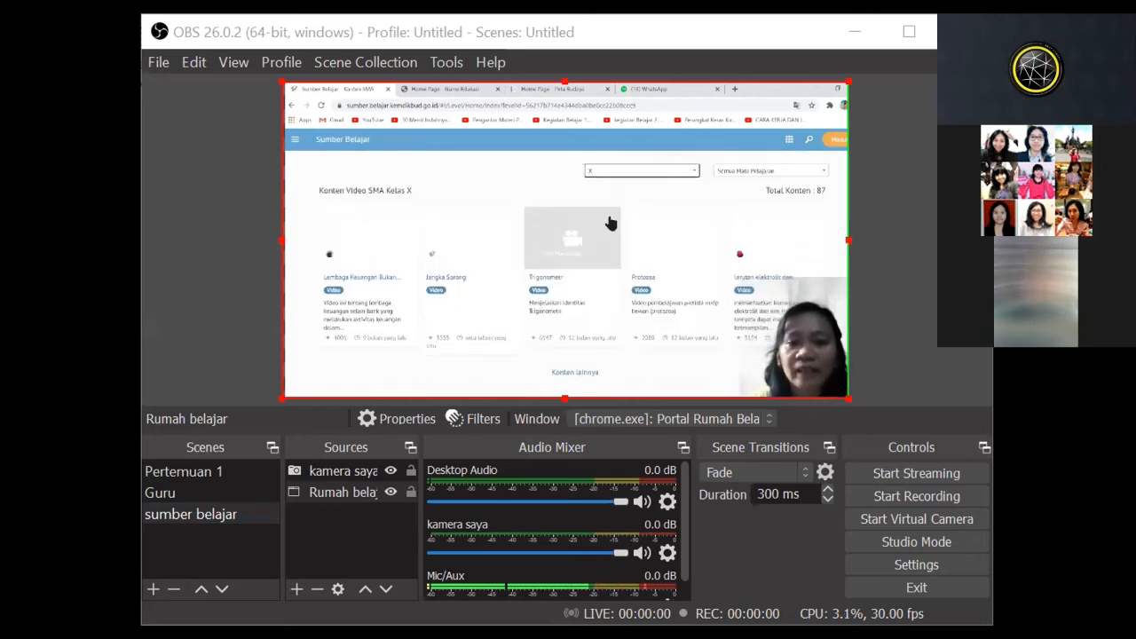
click(730, 174)
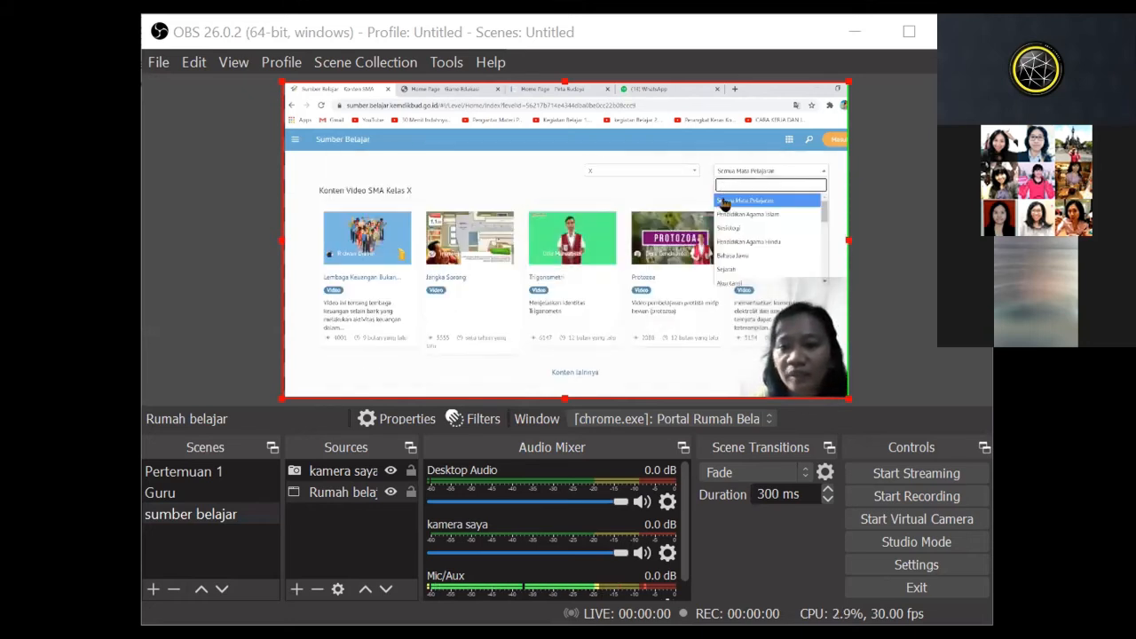
click(726, 270)
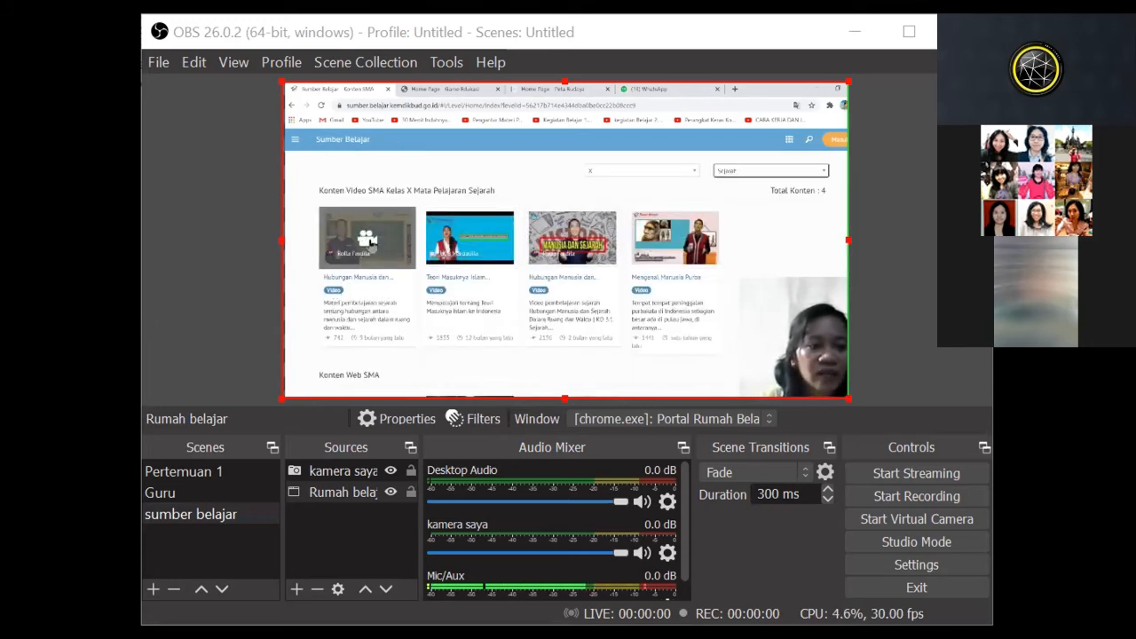
Step: Play the video "Hubungan Manusia dan Sejarah Dalam Ruang dan Waktu" and pause it to check the OBS scene
click(367, 238)
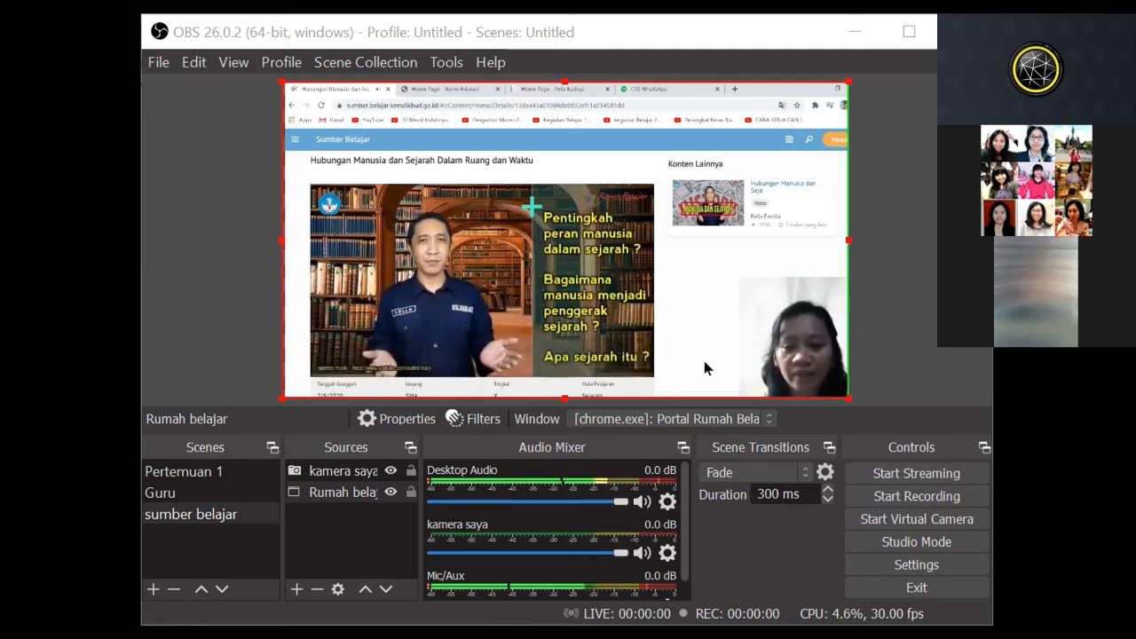
click(473, 304)
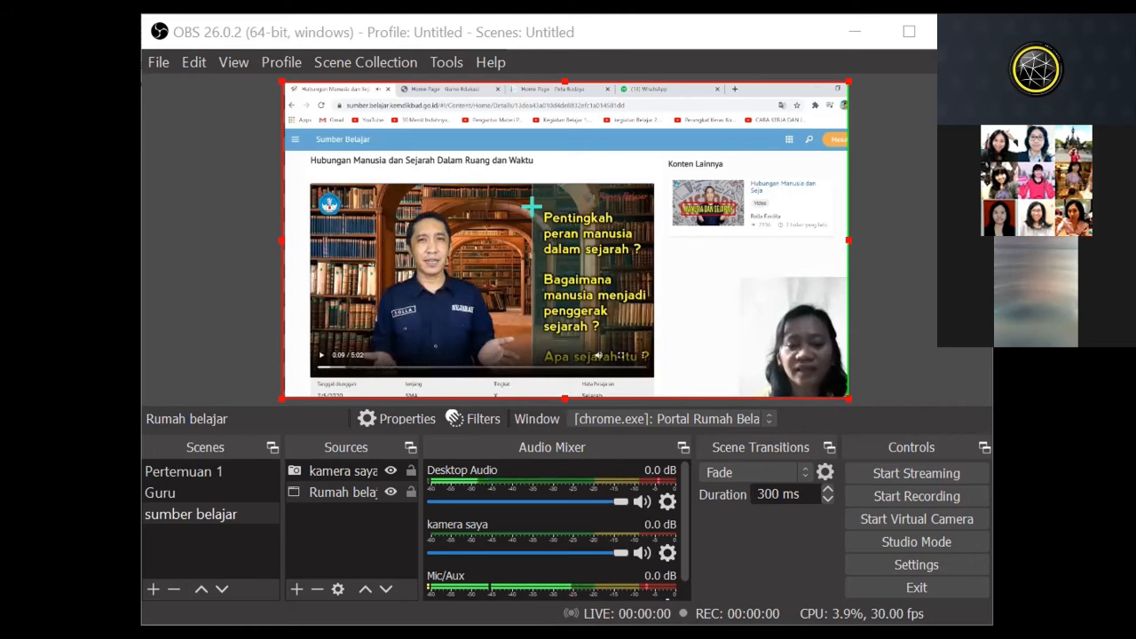
key(alt+Tab)
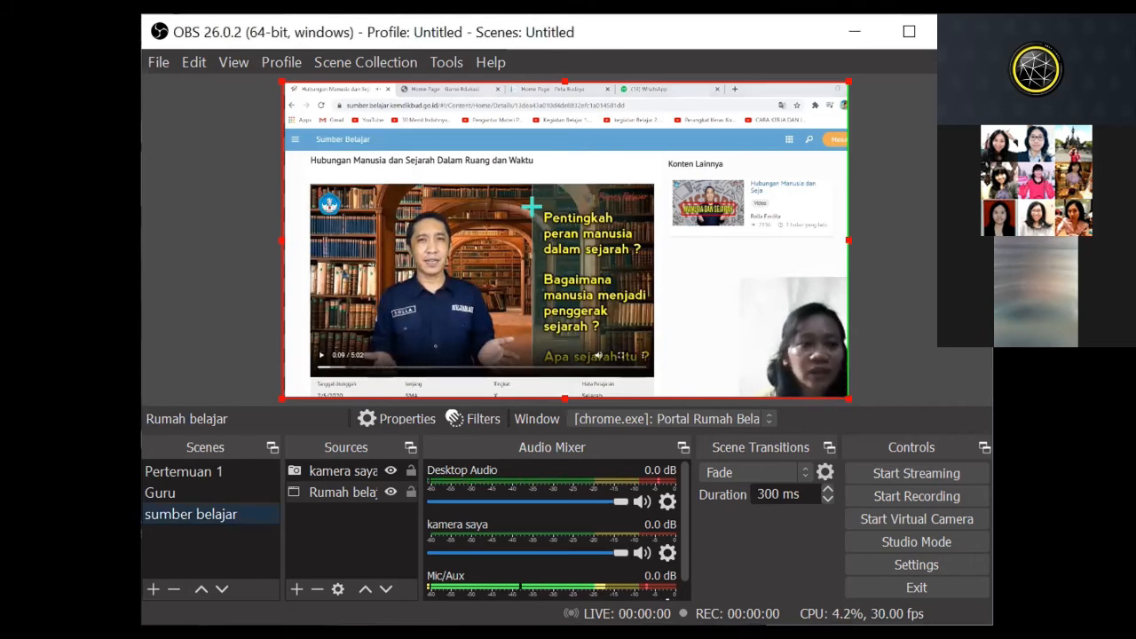
key(alt+Tab)
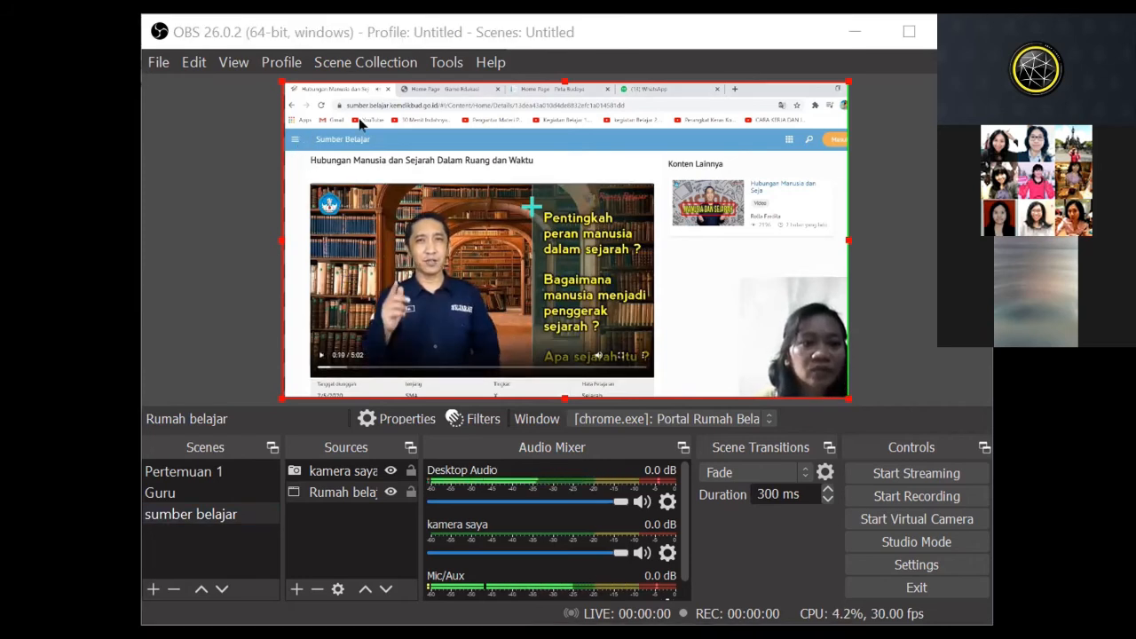
Step: Show the Edugame page in the captured browser, browse its game list and open the Menata Bola game
click(442, 92)
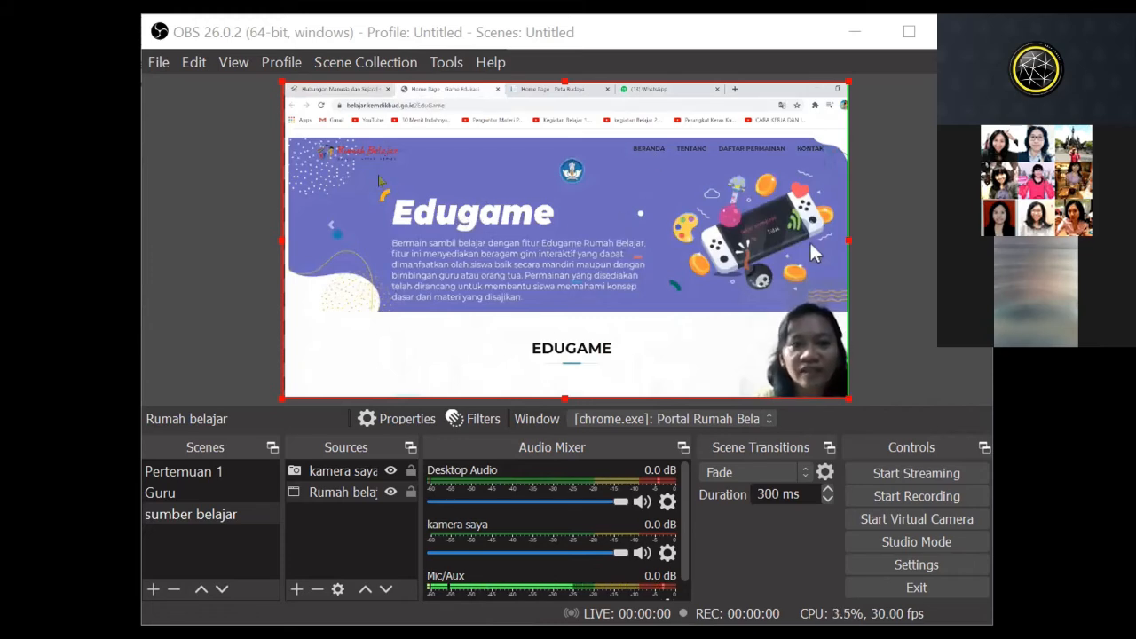
drag(414, 104, 341, 105)
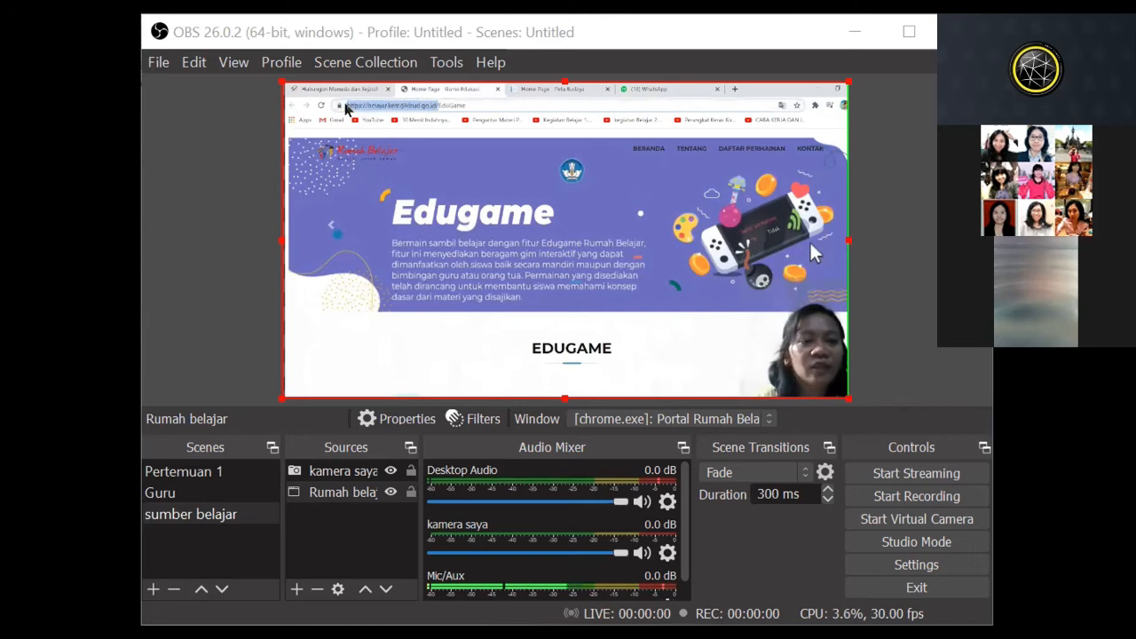
click(480, 354)
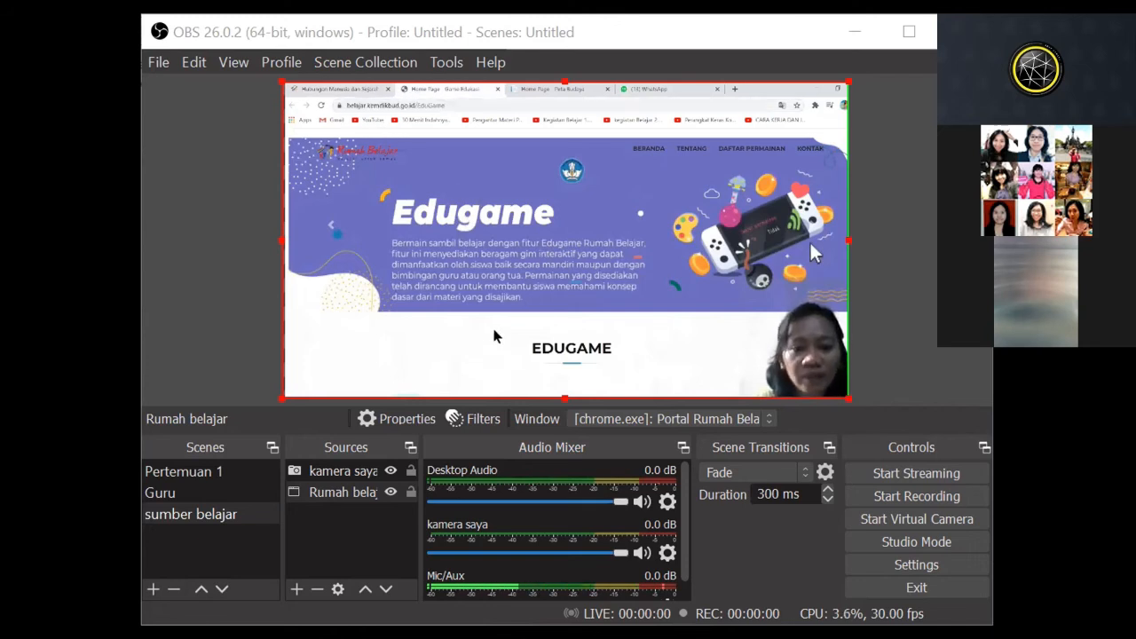
scroll(618, 312, down, 5)
scroll(619, 312, down, 5)
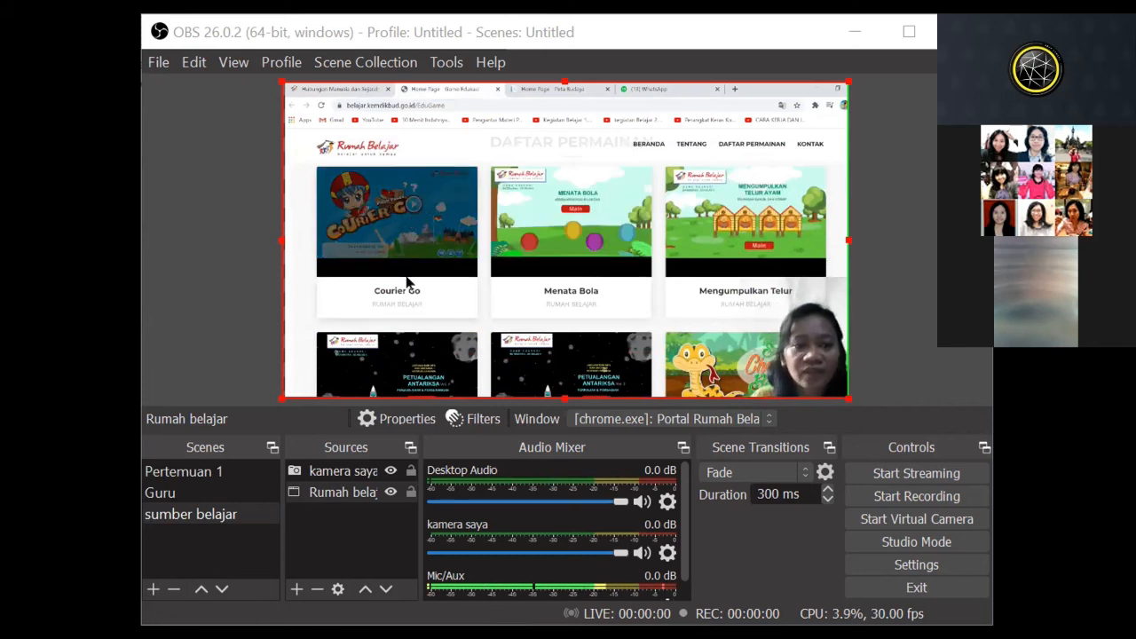
click(591, 296)
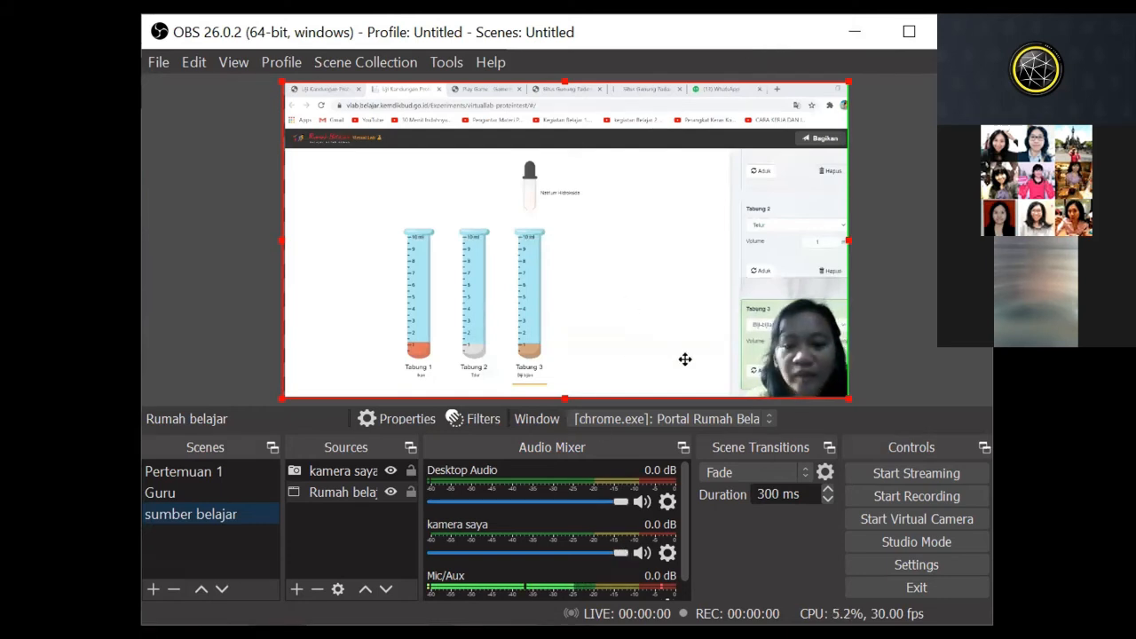
key(alt+Tab)
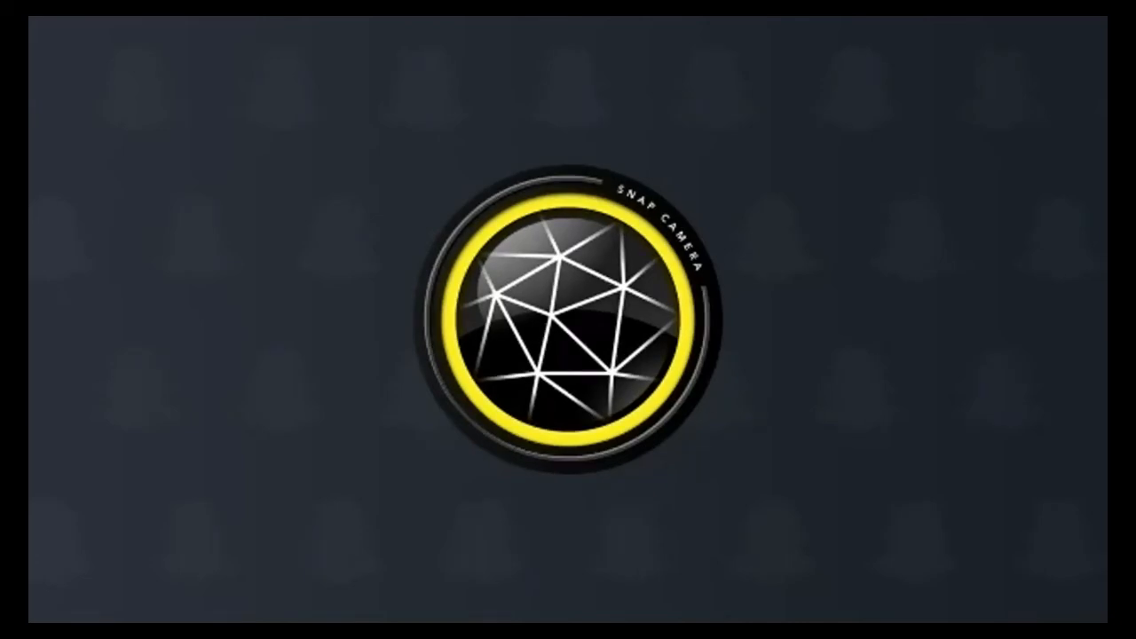